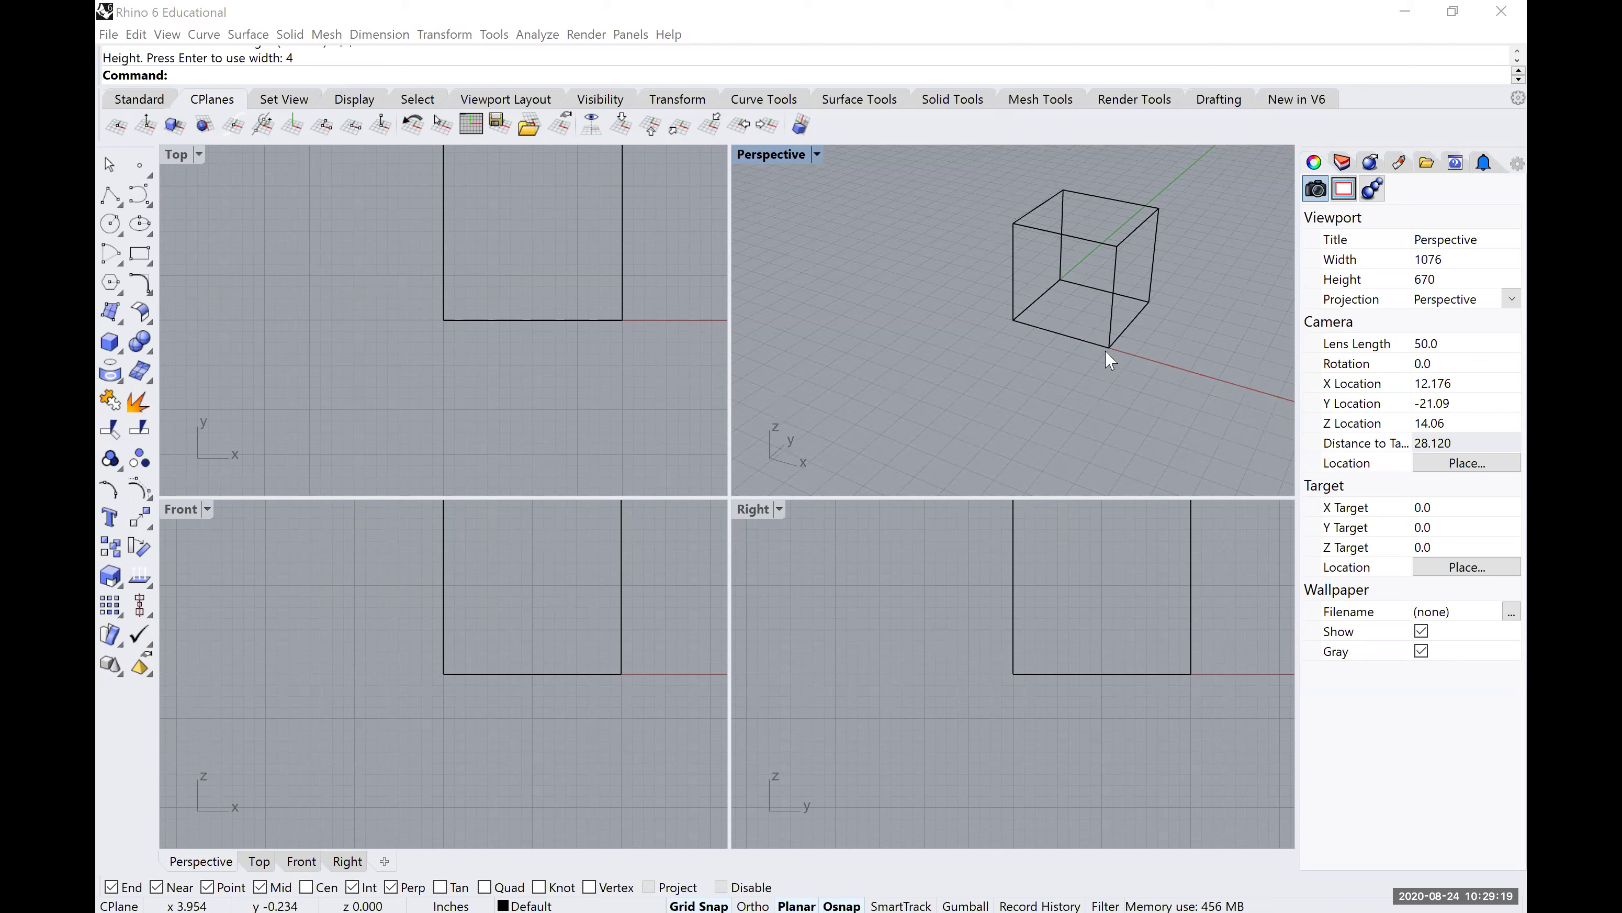
Orbit the Perspective view, then re-centre and zoom the square in the Top and Front views.
{"action": "right_click_drag", "start_coordinate": [1106, 360], "coordinate": [1103, 323]}
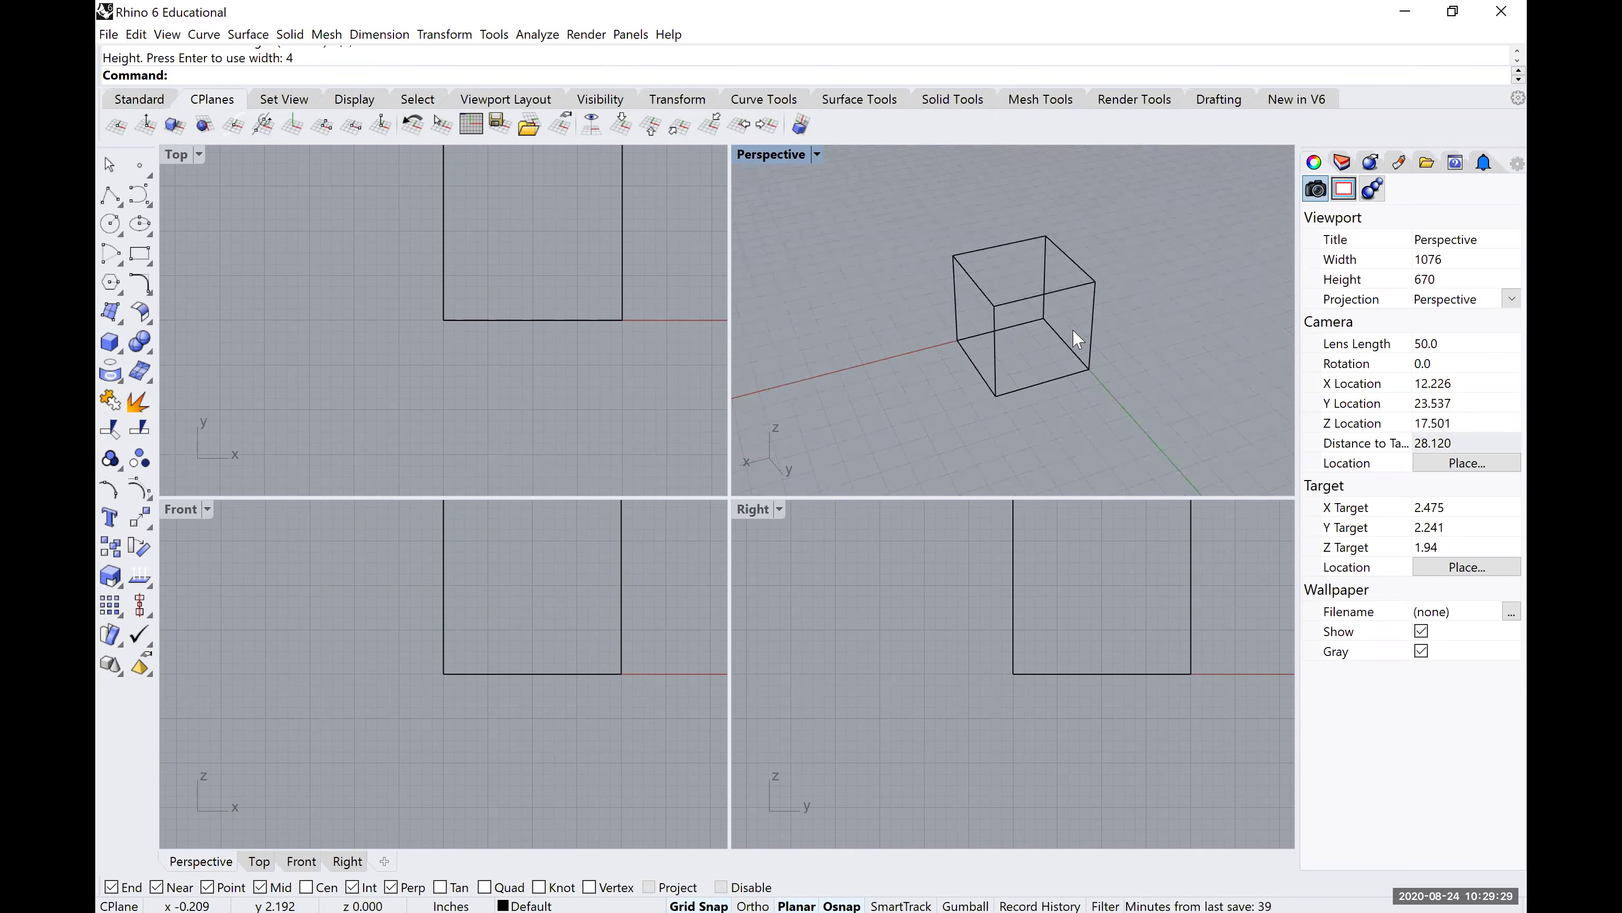
{"action": "scroll", "coordinate": [500, 330], "scroll_direction": "down", "scroll_amount": 2}
{"action": "right_click_drag", "start_coordinate": [499, 330], "coordinate": [487, 360]}
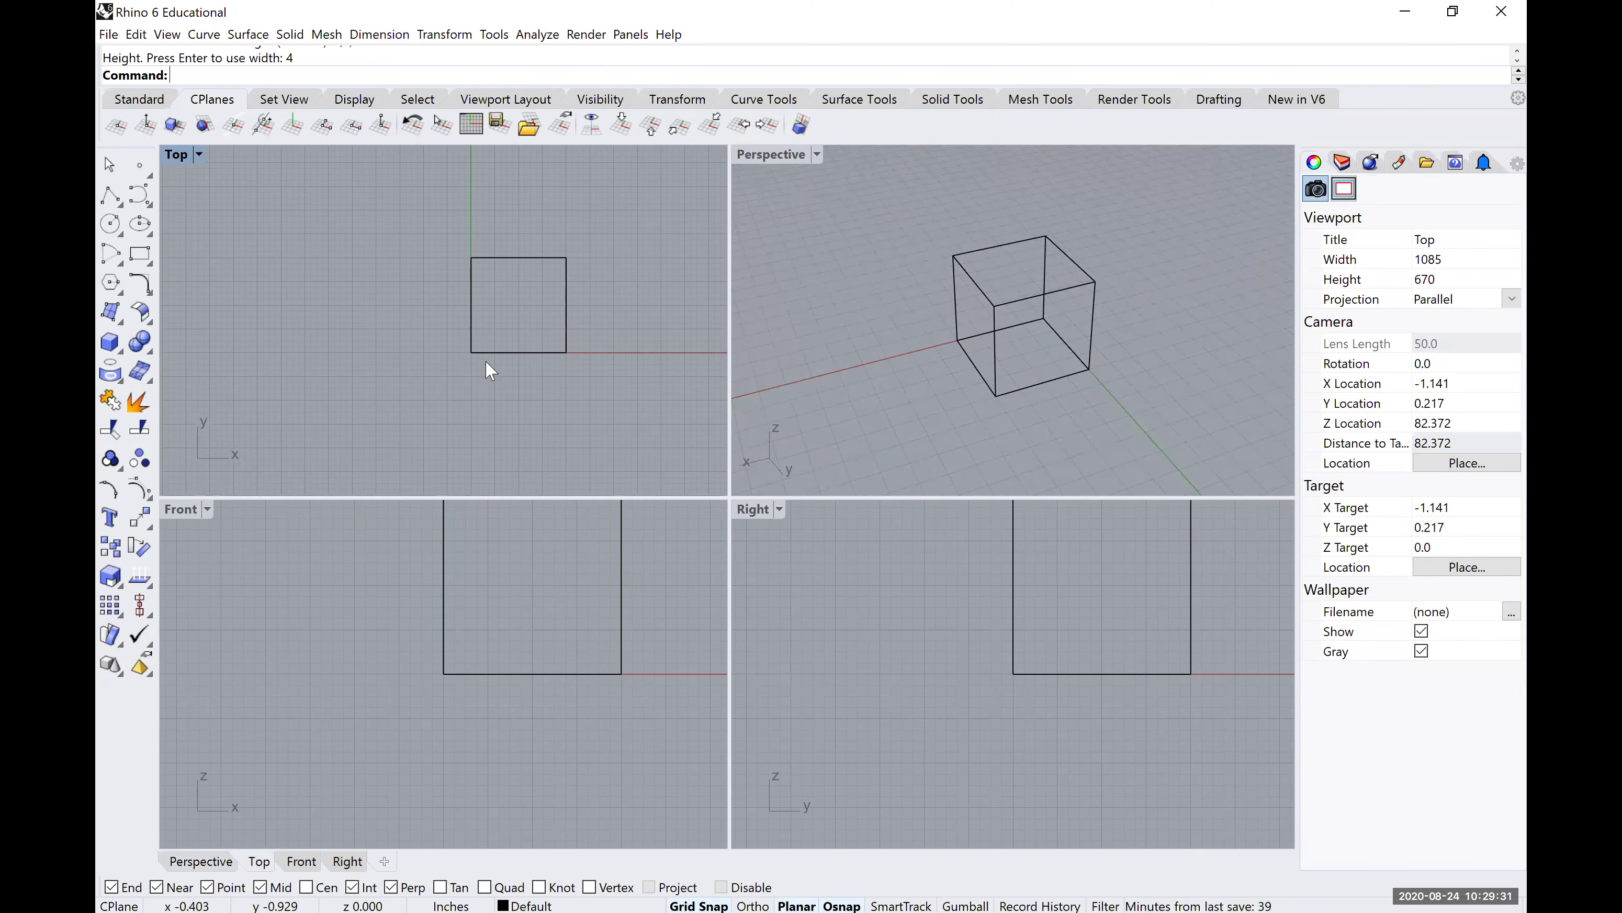
{"action": "scroll", "coordinate": [488, 361], "scroll_direction": "up", "scroll_amount": 1}
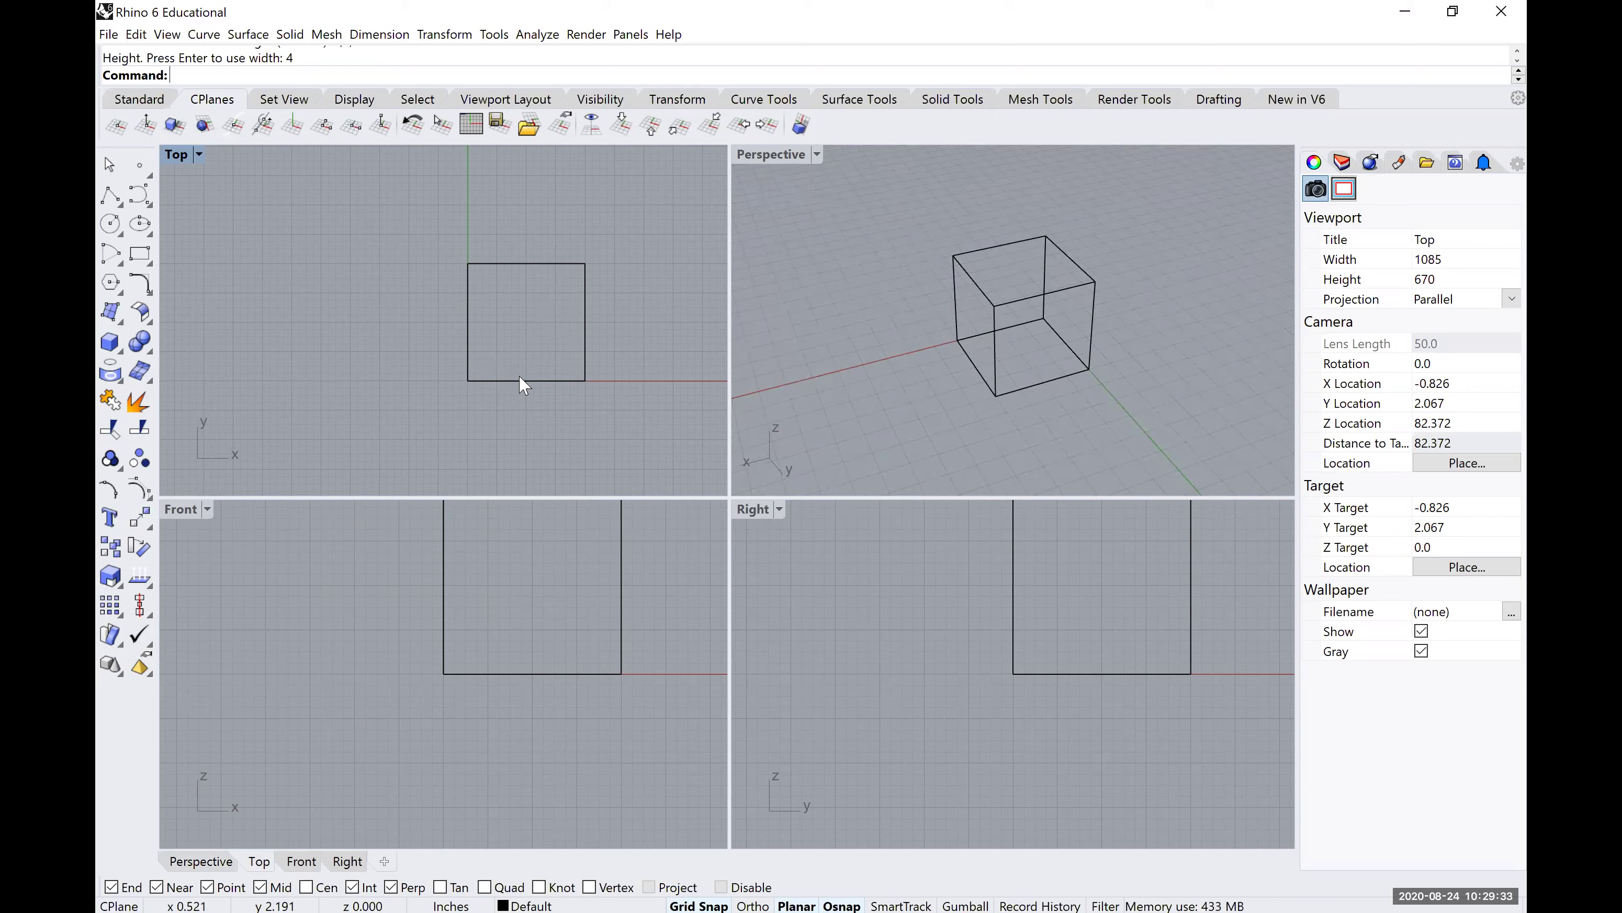
{"action": "right_click_drag", "start_coordinate": [453, 652], "coordinate": [327, 746]}
{"action": "scroll", "coordinate": [402, 678], "scroll_direction": "down", "scroll_amount": 1}
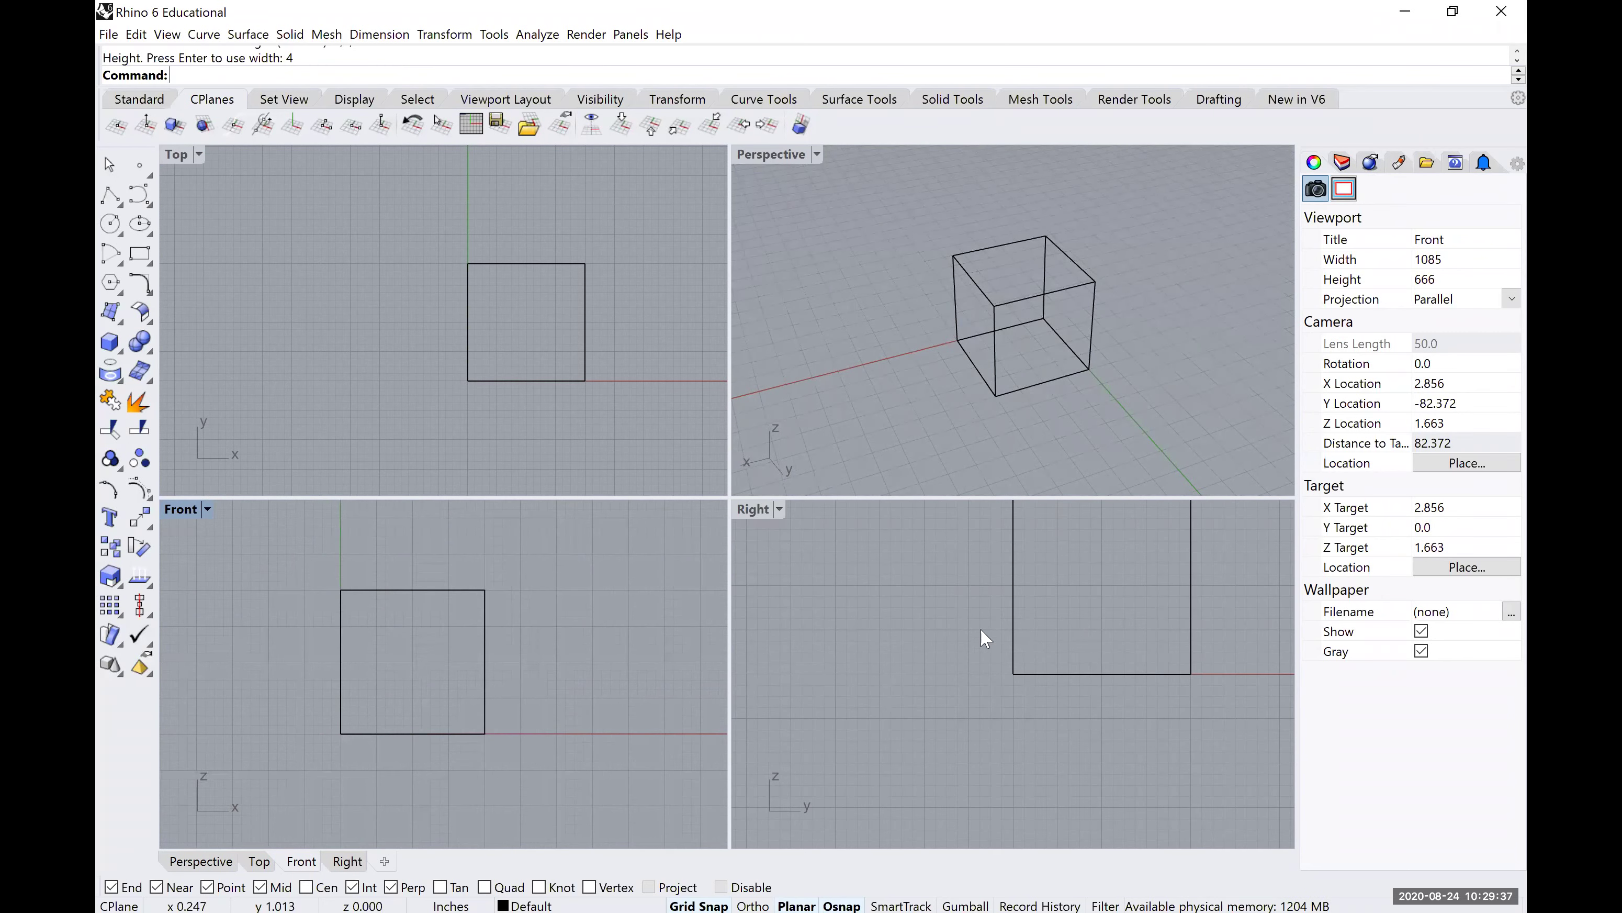
Zoom the Right view on the square and orbit the Perspective view around the box.
{"action": "left_click", "coordinate": [905, 618]}
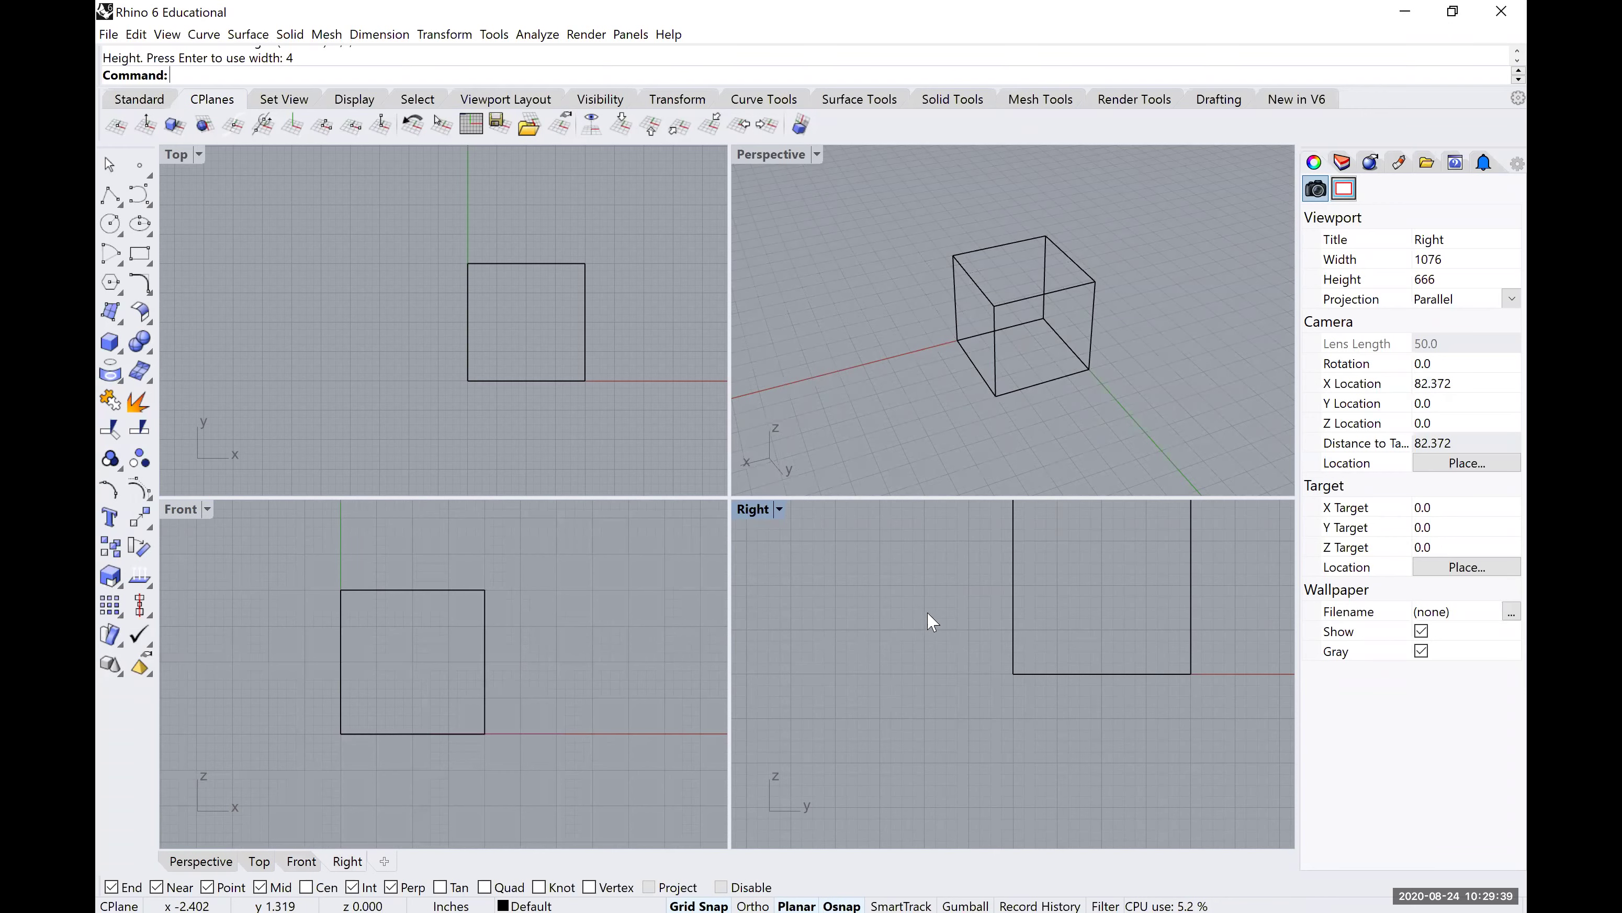
{"action": "scroll", "coordinate": [914, 639], "scroll_direction": "down", "scroll_amount": 2}
{"action": "scroll", "coordinate": [997, 677], "scroll_direction": "up", "scroll_amount": 1}
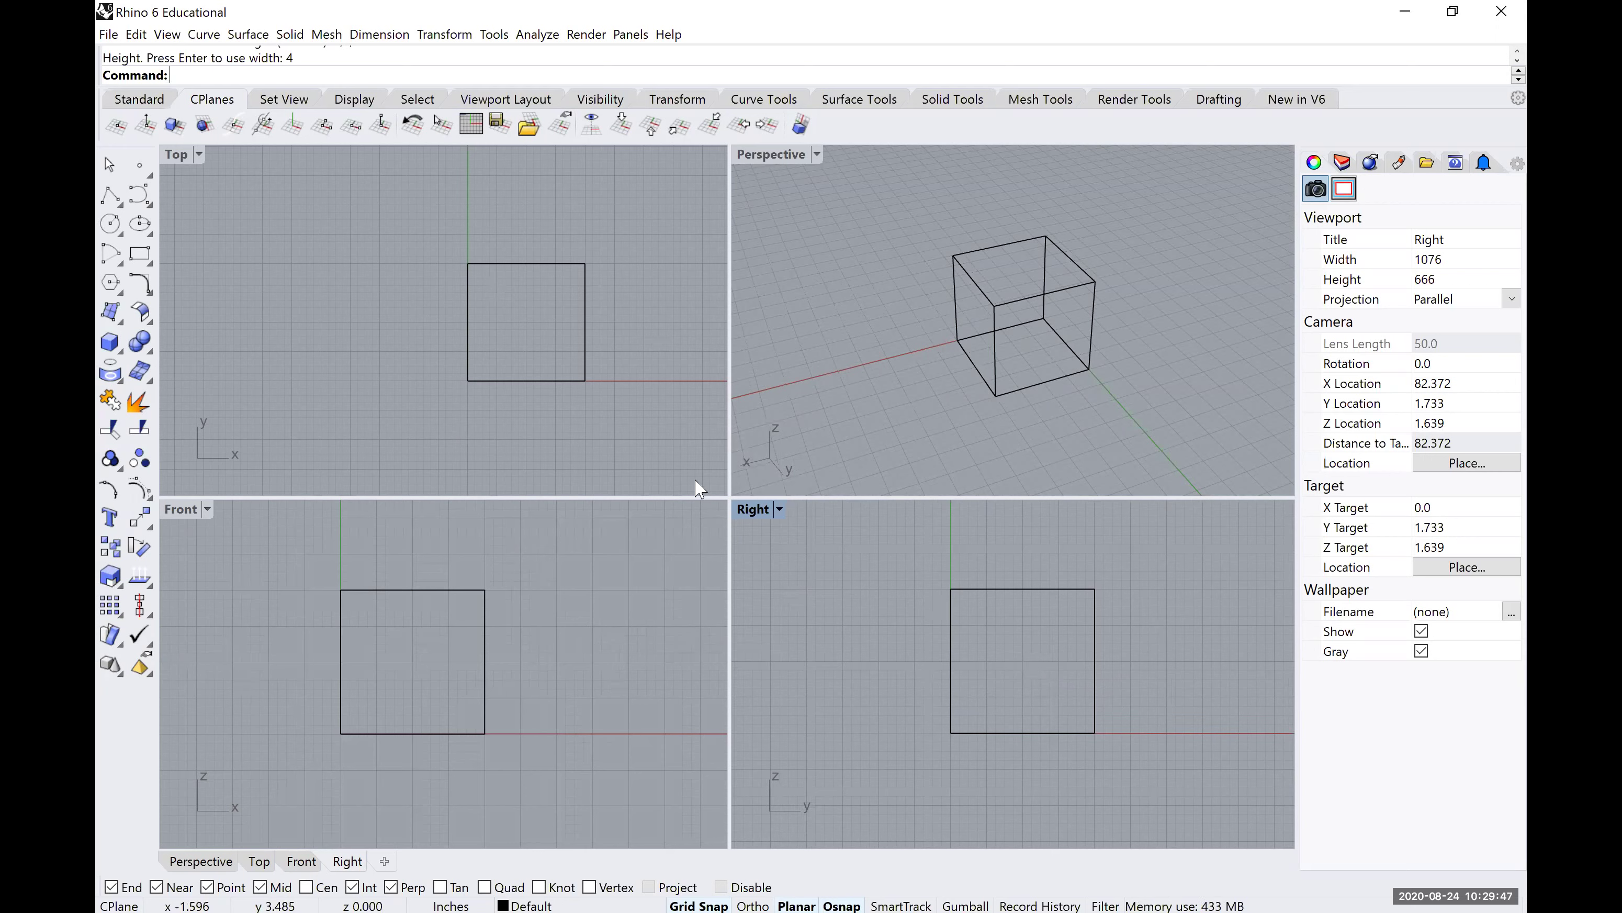
{"action": "right_click_drag", "start_coordinate": [887, 352], "coordinate": [977, 306]}
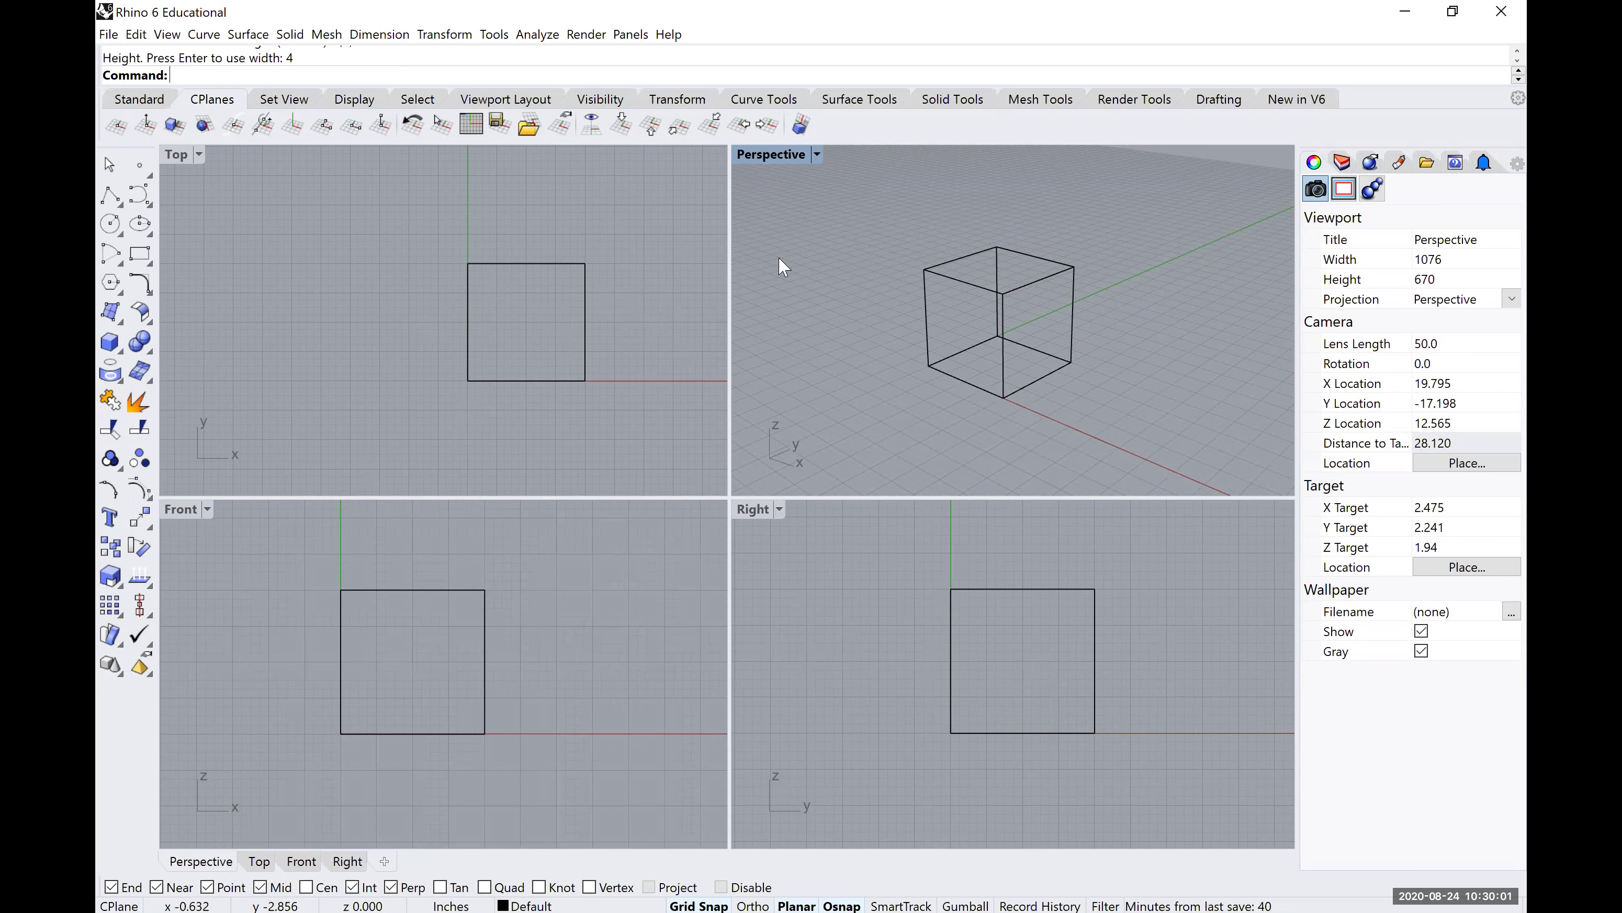
{"action": "left_click", "coordinate": [764, 159]}
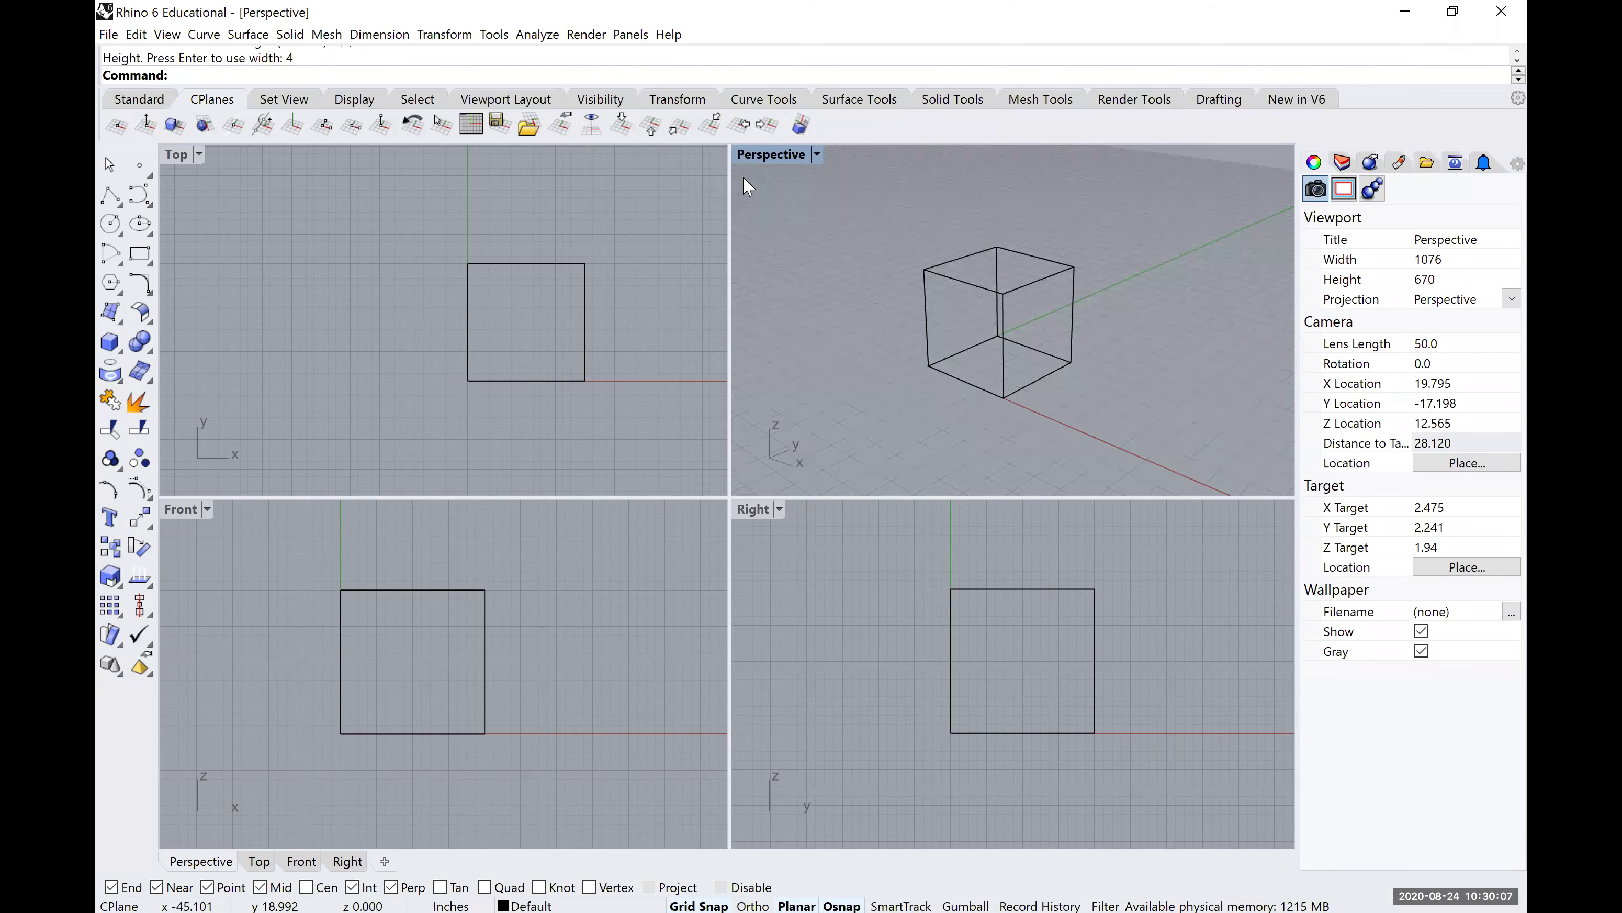
{"action": "key", "text": "ctrl+m"}
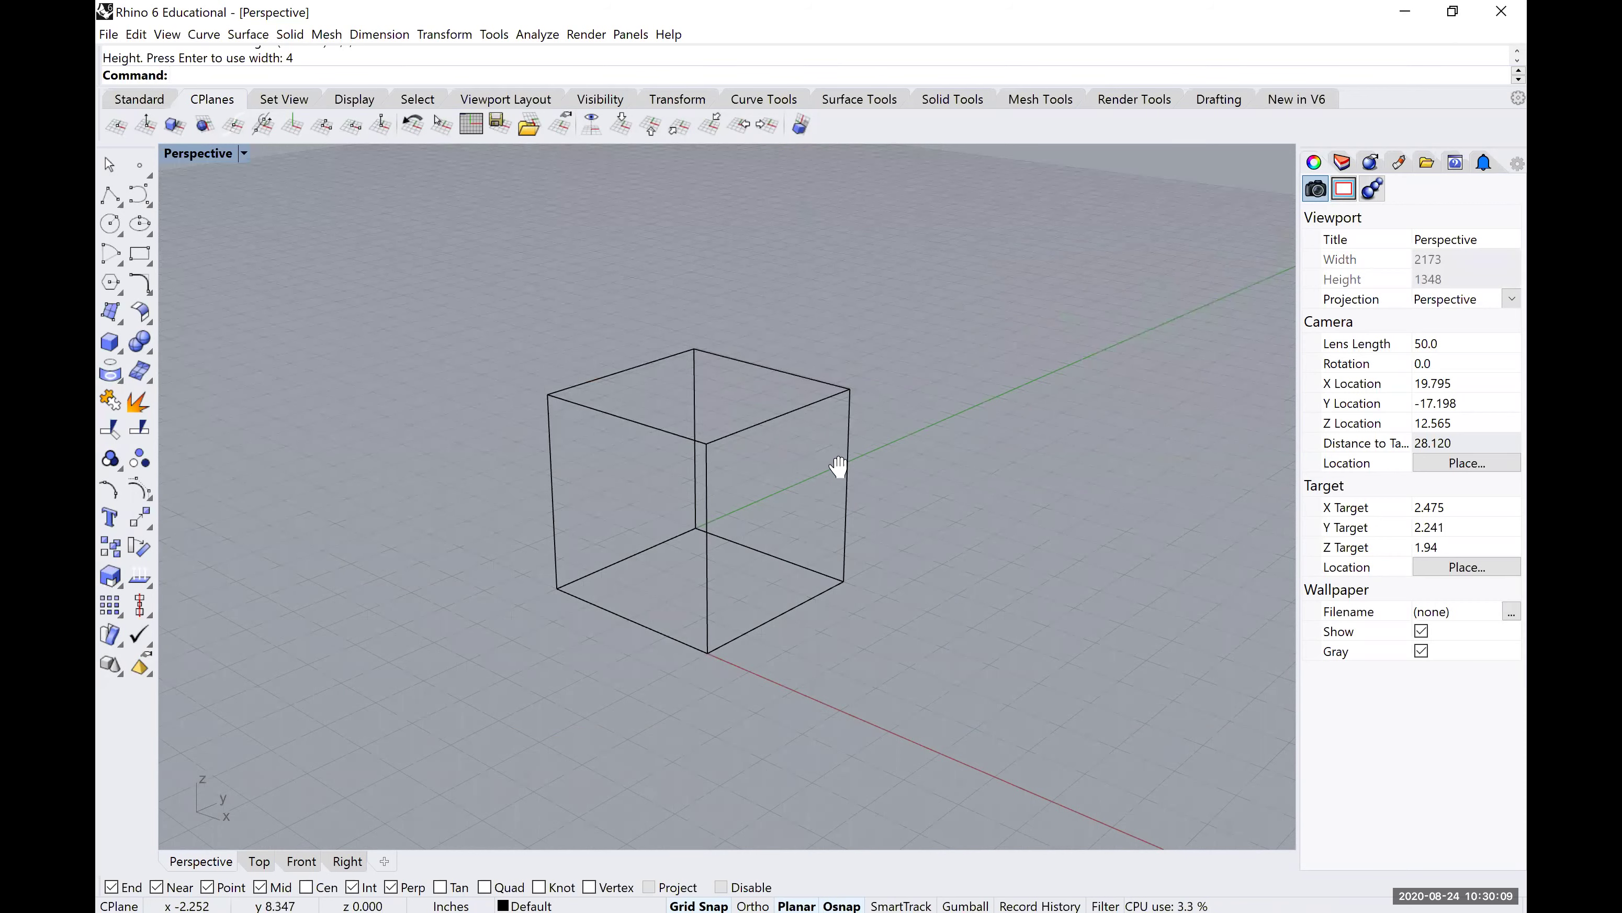
{"action": "key", "text": "ctrl+Left"}
{"action": "key", "text": "ctrl+Left"}
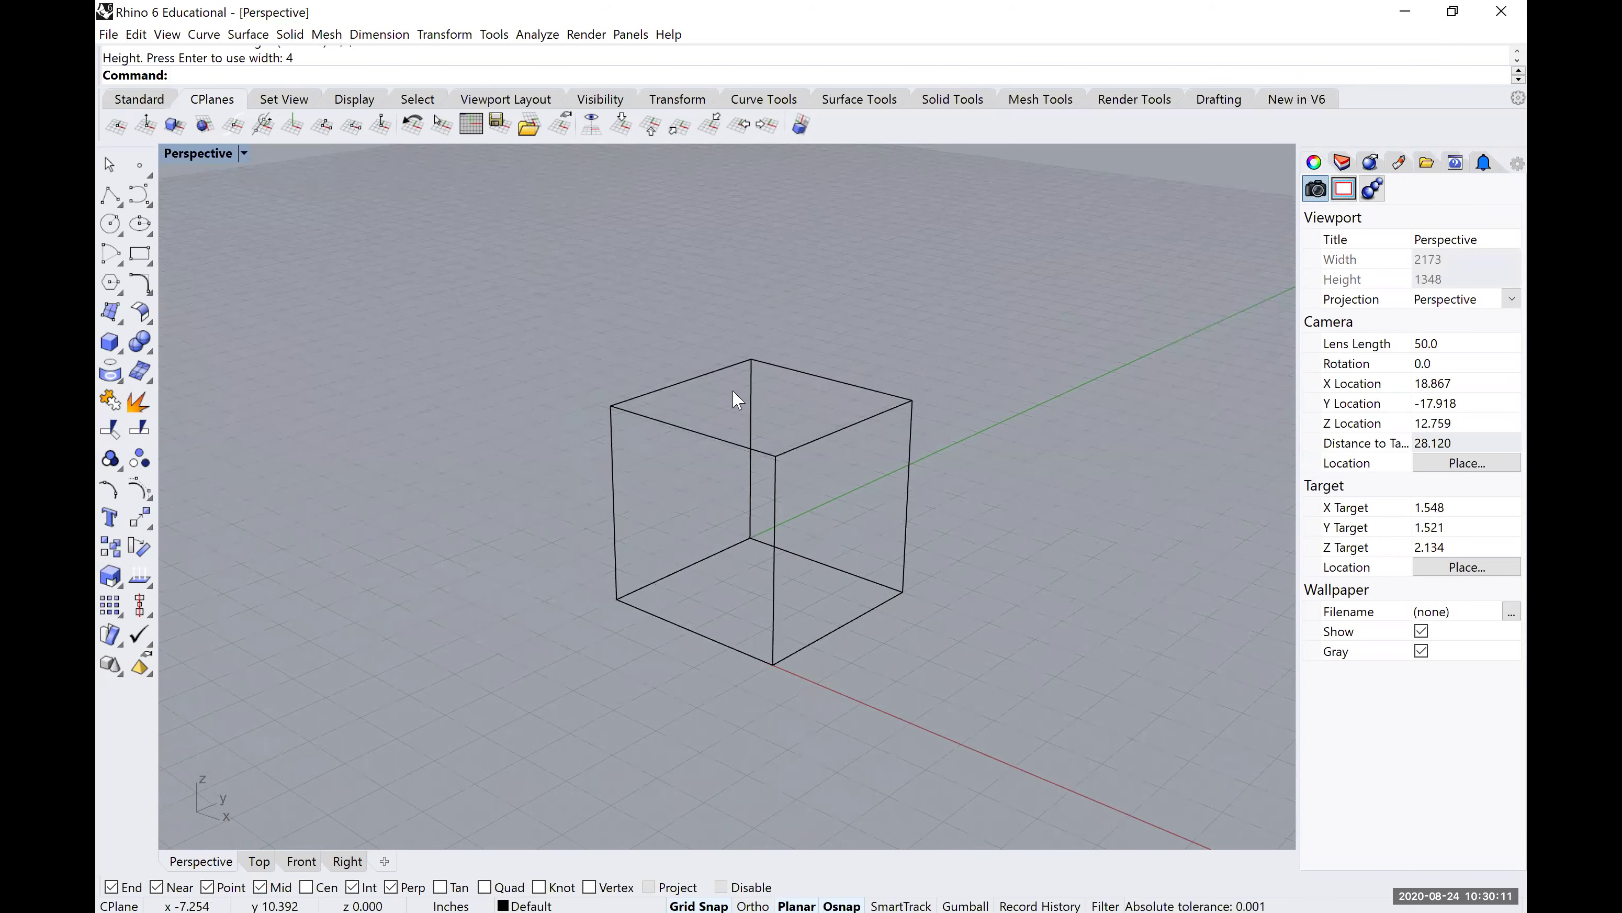
{"action": "double_click", "coordinate": [193, 155]}
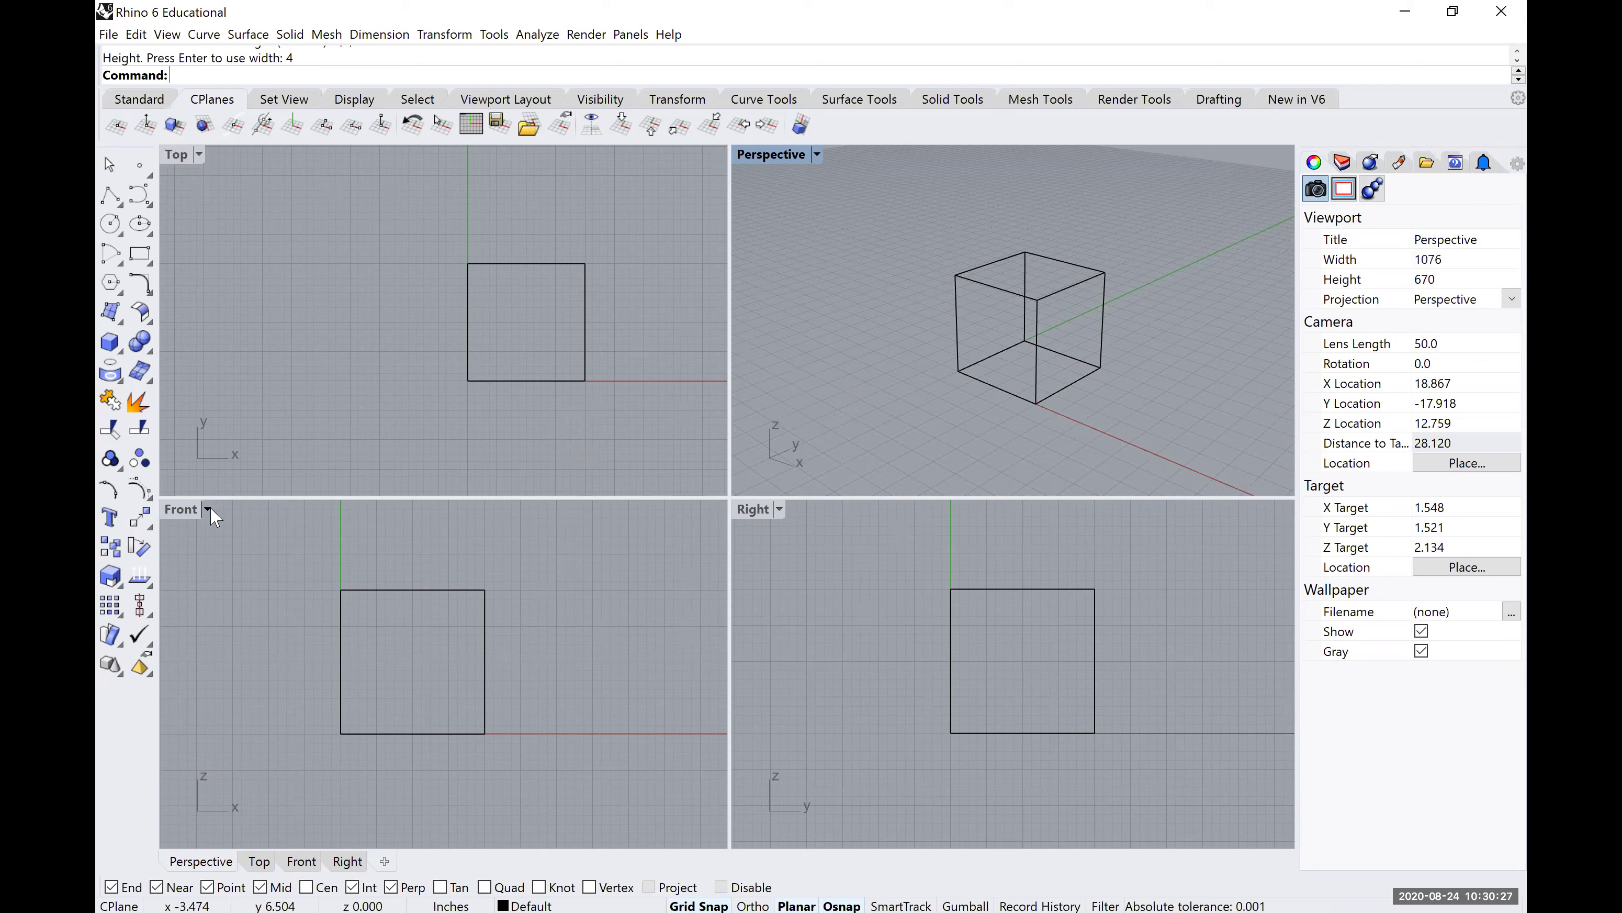
Set the Top viewport to the Isometric NE view.
{"action": "left_click", "coordinate": [196, 156]}
{"action": "left_click", "coordinate": [198, 156]}
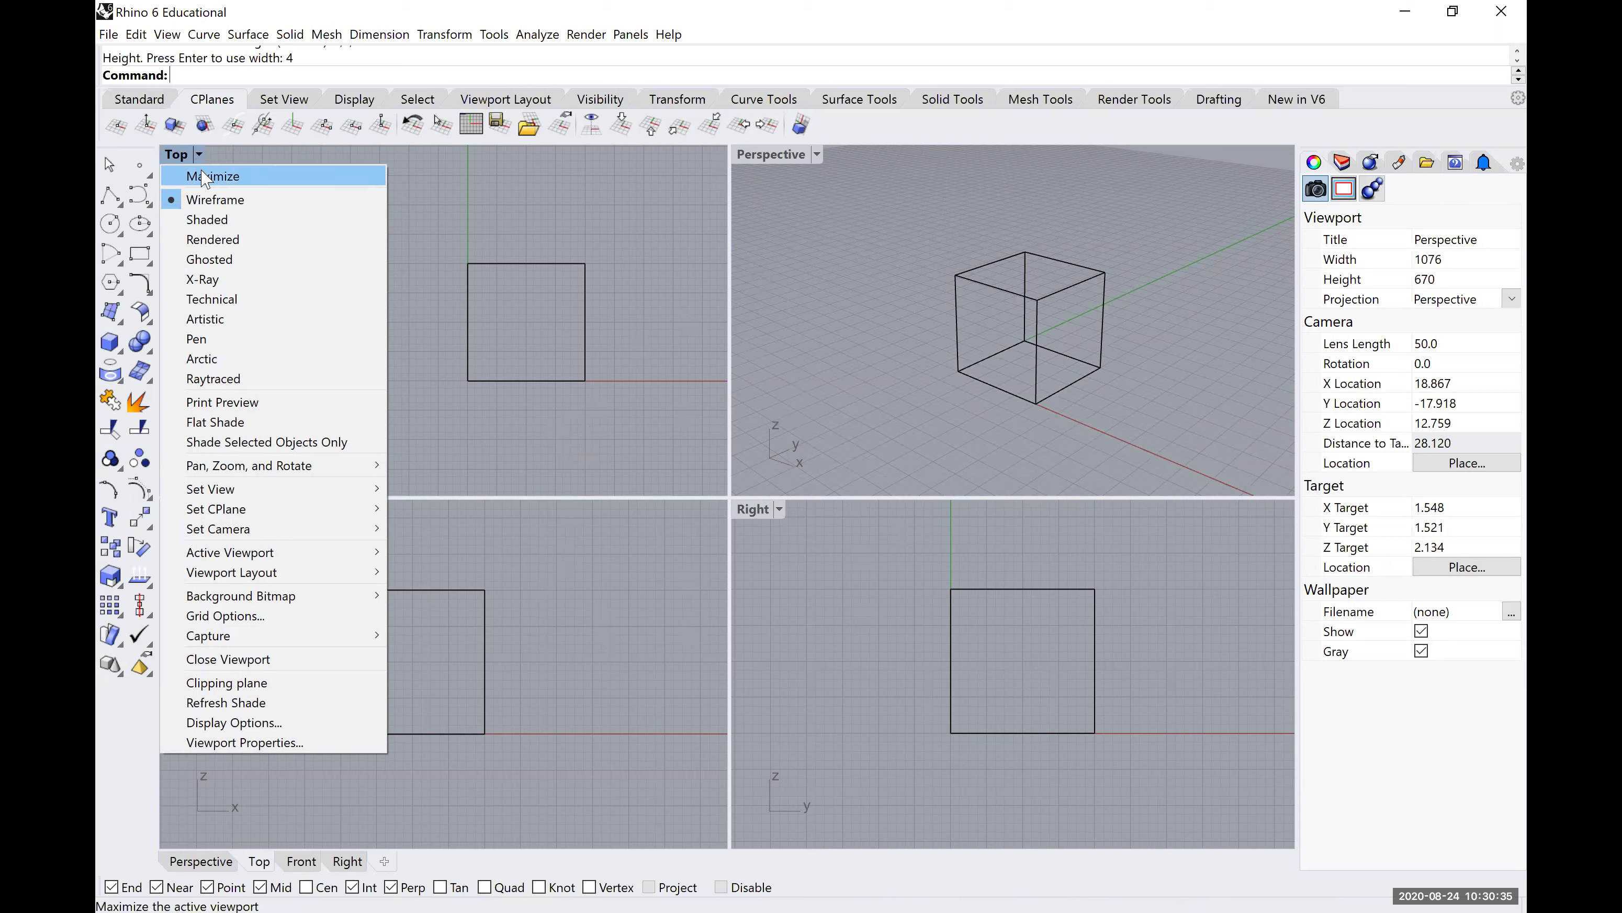
{"action": "mouse_move", "coordinate": [305, 493]}
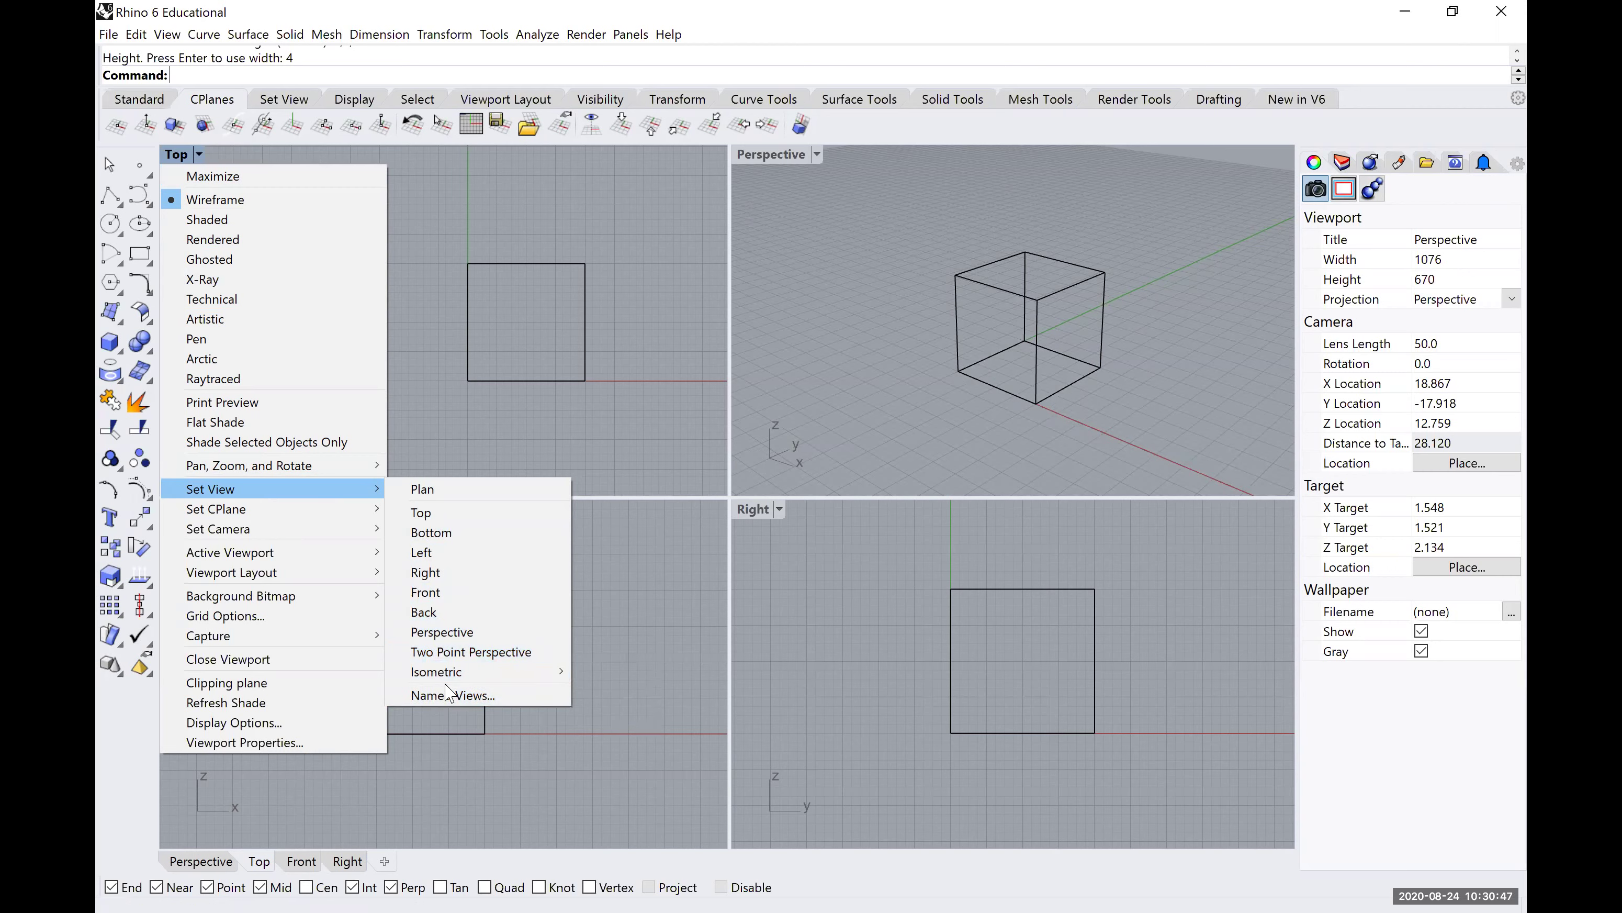
{"action": "mouse_move", "coordinate": [446, 675]}
{"action": "left_click", "coordinate": [600, 673]}
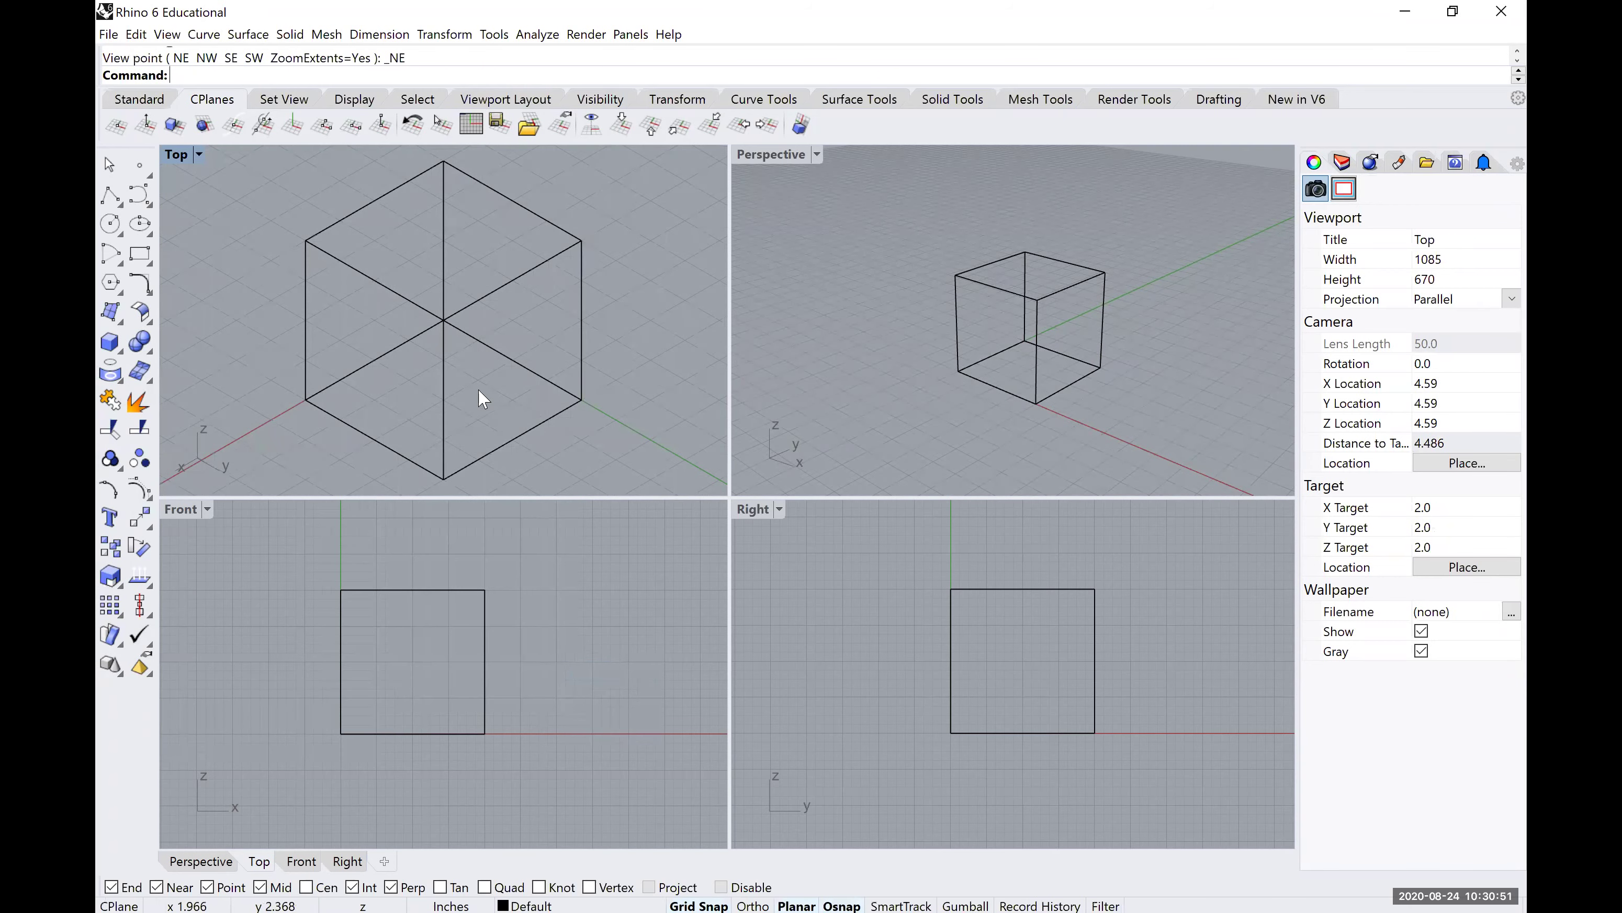
Zoom and orbit the isometric view and the Perspective view around the cube.
{"action": "scroll", "coordinate": [986, 375], "scroll_direction": "down", "scroll_amount": 6}
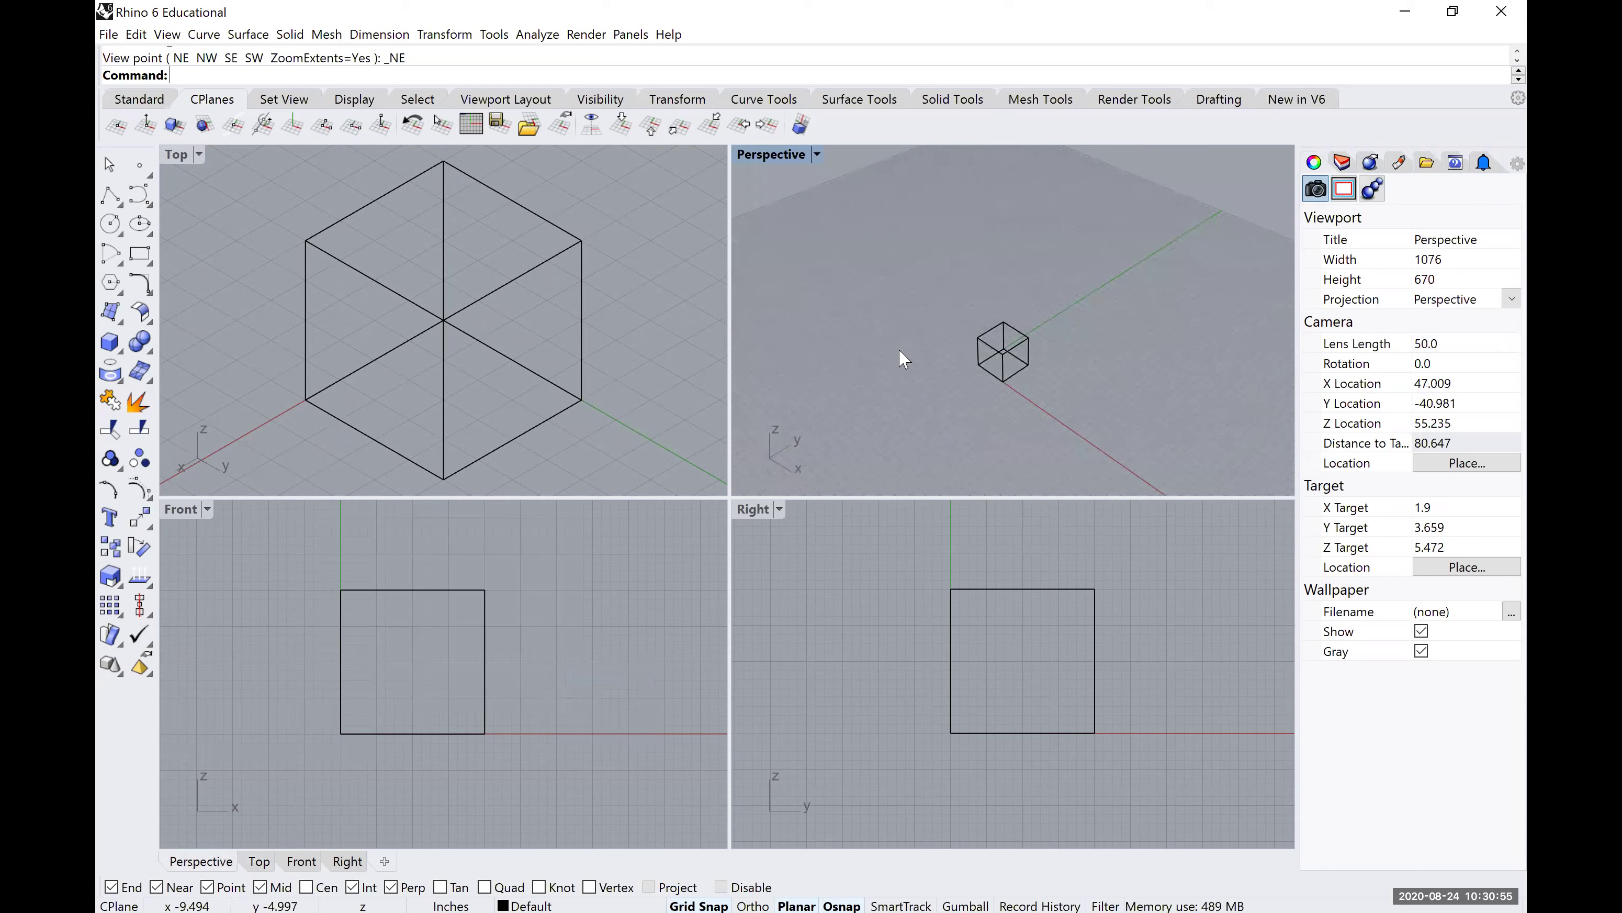
{"action": "scroll", "coordinate": [1015, 377], "scroll_direction": "up", "scroll_amount": 4}
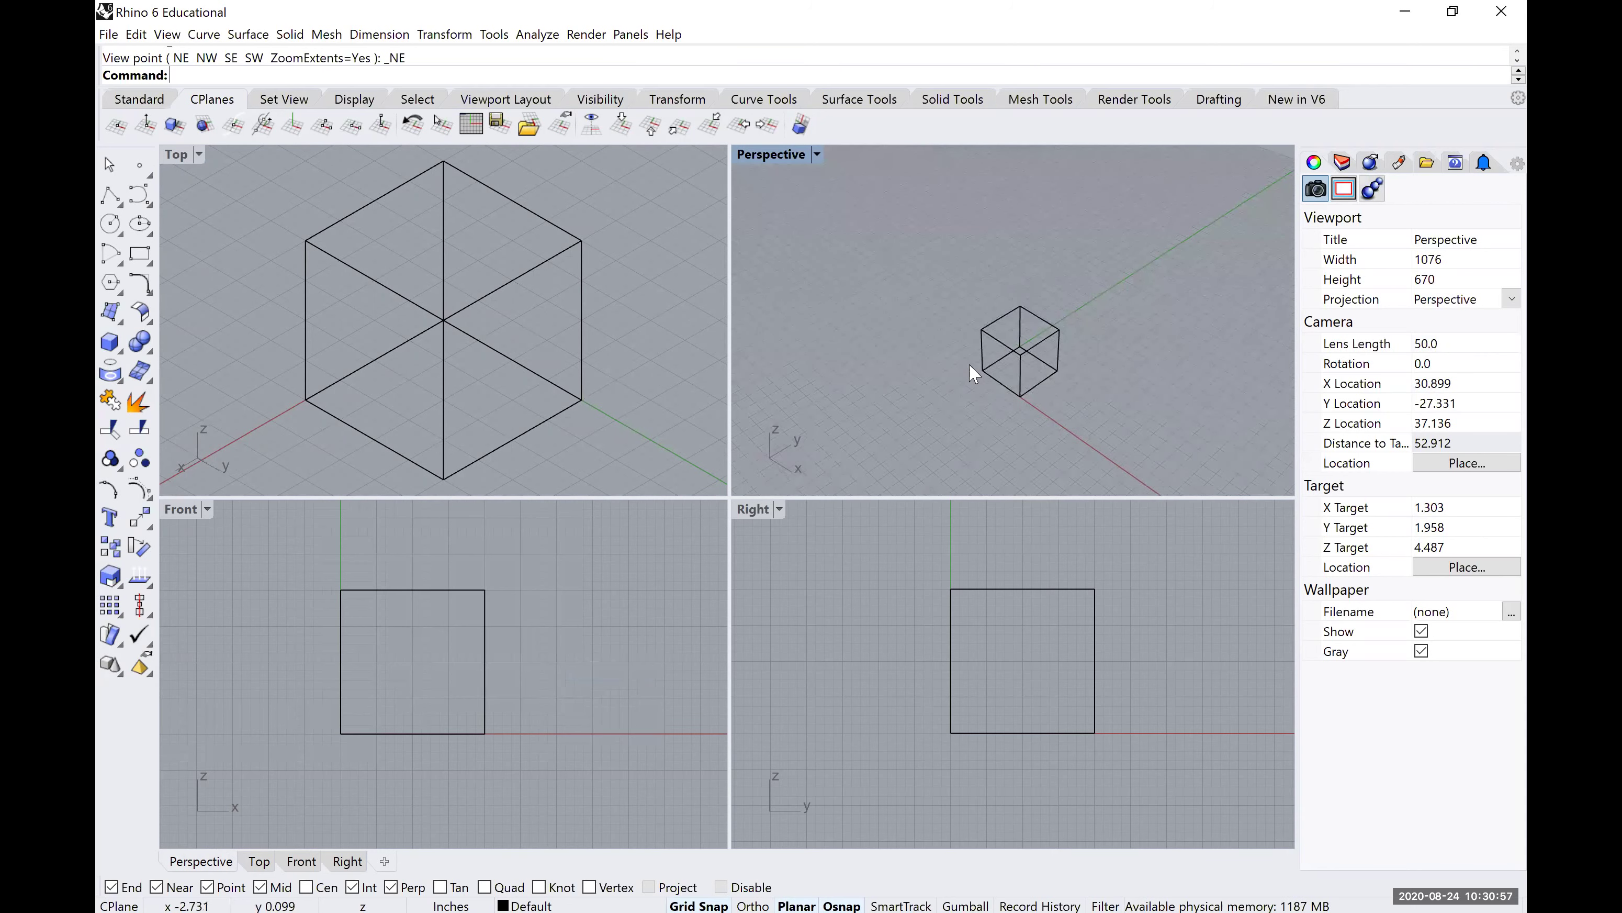
{"action": "scroll", "coordinate": [493, 344], "scroll_direction": "down", "scroll_amount": 5}
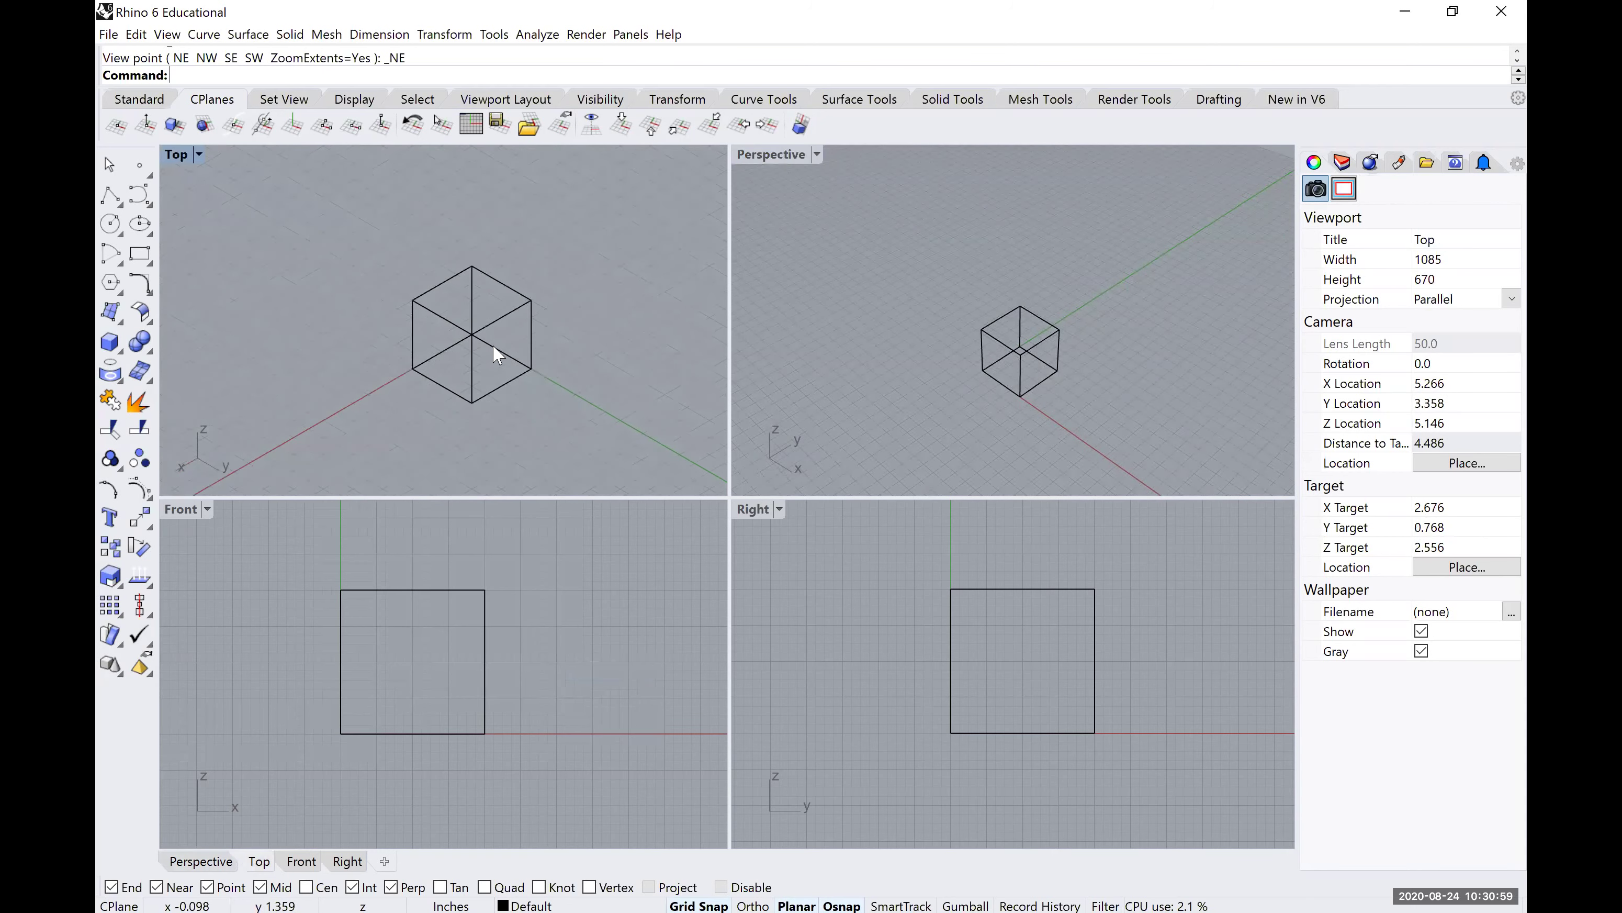
{"action": "mouse_move", "coordinate": [516, 361]}
{"action": "right_mouse_down", "text": "ctrl+shift"}
{"action": "mouse_move", "coordinate": [503, 345]}
{"action": "mouse_move", "coordinate": [594, 330]}
{"action": "mouse_move", "coordinate": [531, 361]}
{"action": "right_mouse_up", "text": "ctrl+shift"}
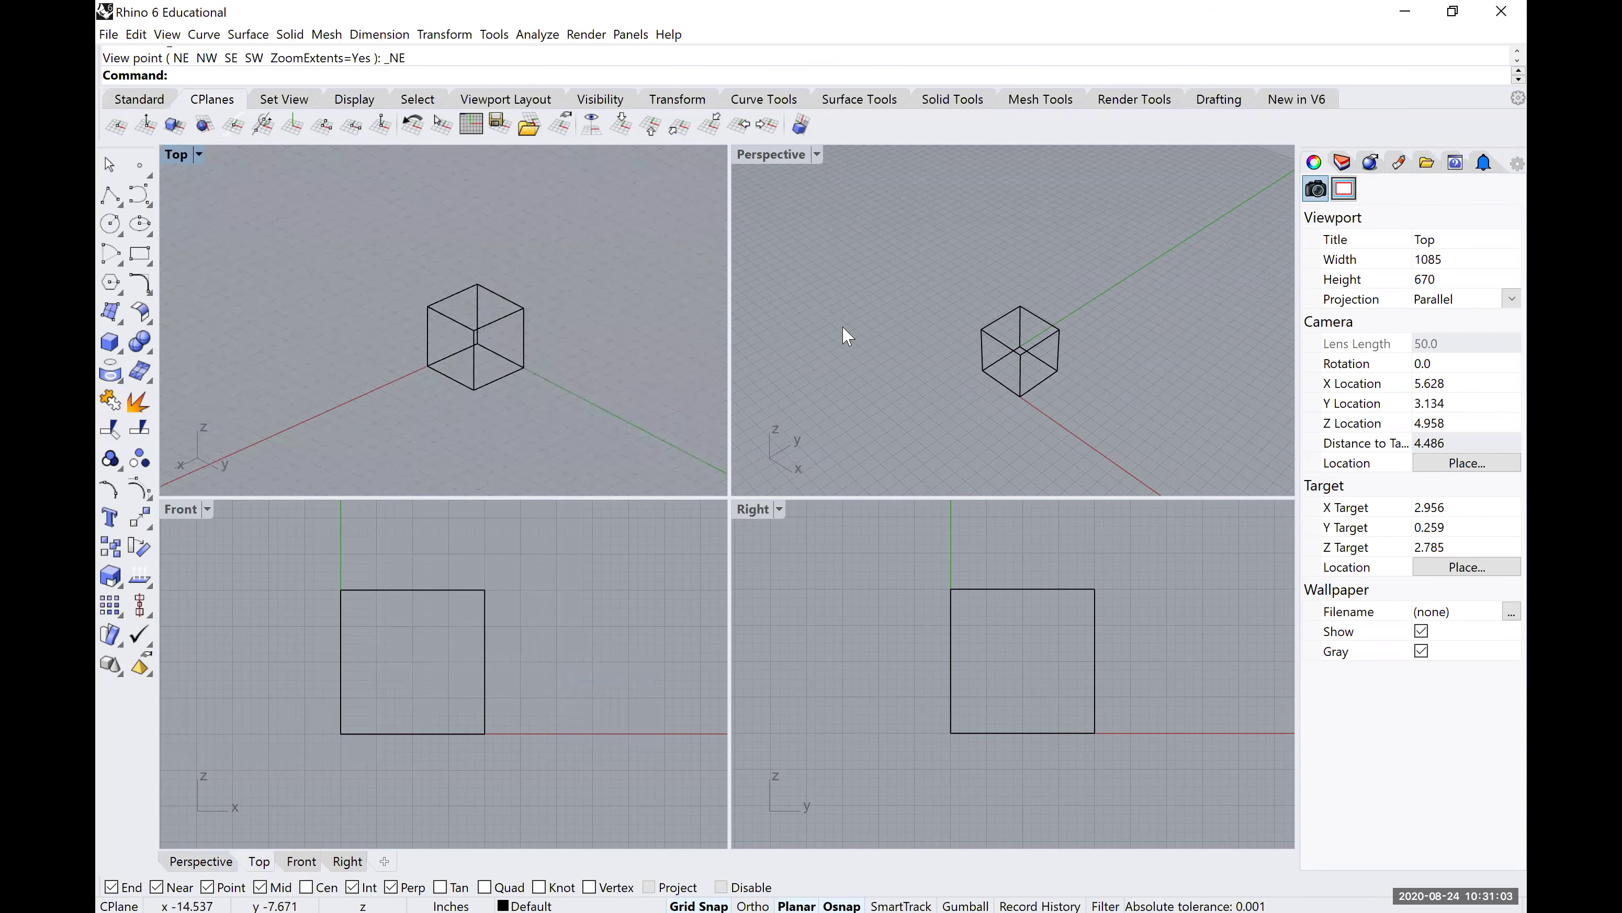
{"action": "mouse_move", "coordinate": [919, 349]}
{"action": "right_mouse_down"}
{"action": "mouse_move", "coordinate": [937, 355]}
{"action": "mouse_move", "coordinate": [901, 346]}
{"action": "mouse_move", "coordinate": [970, 334]}
{"action": "mouse_move", "coordinate": [895, 349]}
{"action": "right_mouse_up"}
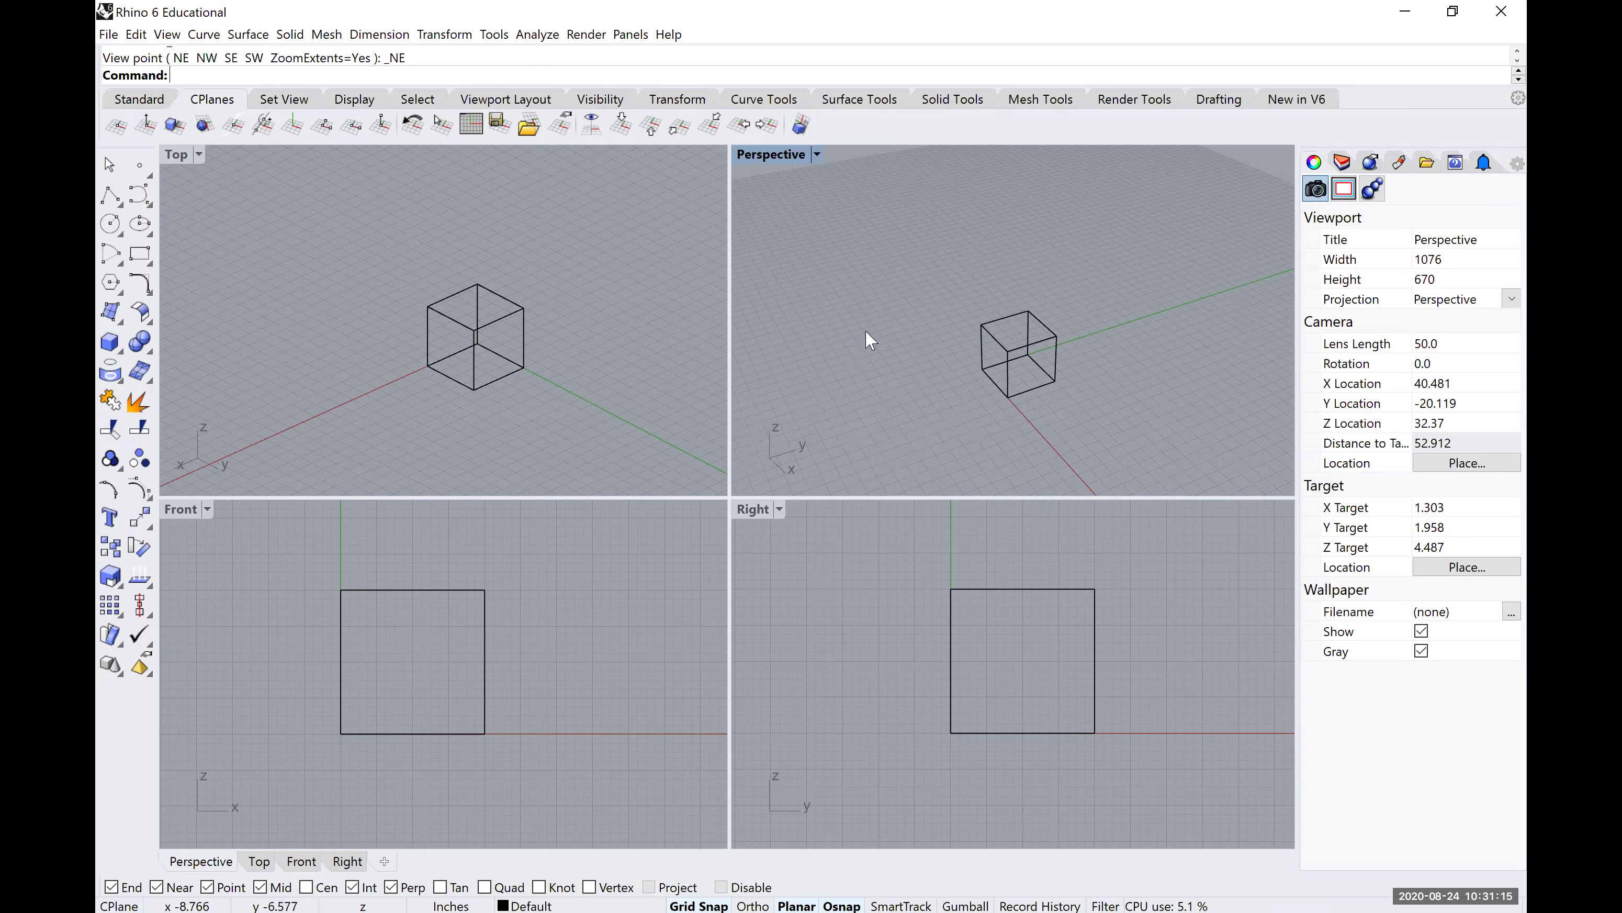
Zoom and re-centre the box in Perspective, then switch that view to Shaded display mode.
{"action": "scroll", "coordinate": [865, 350], "scroll_direction": "up", "scroll_amount": 1}
{"action": "scroll", "coordinate": [1001, 352], "scroll_direction": "up", "scroll_amount": 3}
{"action": "right_click_drag", "start_coordinate": [1002, 352], "coordinate": [909, 263], "text": "shift"}
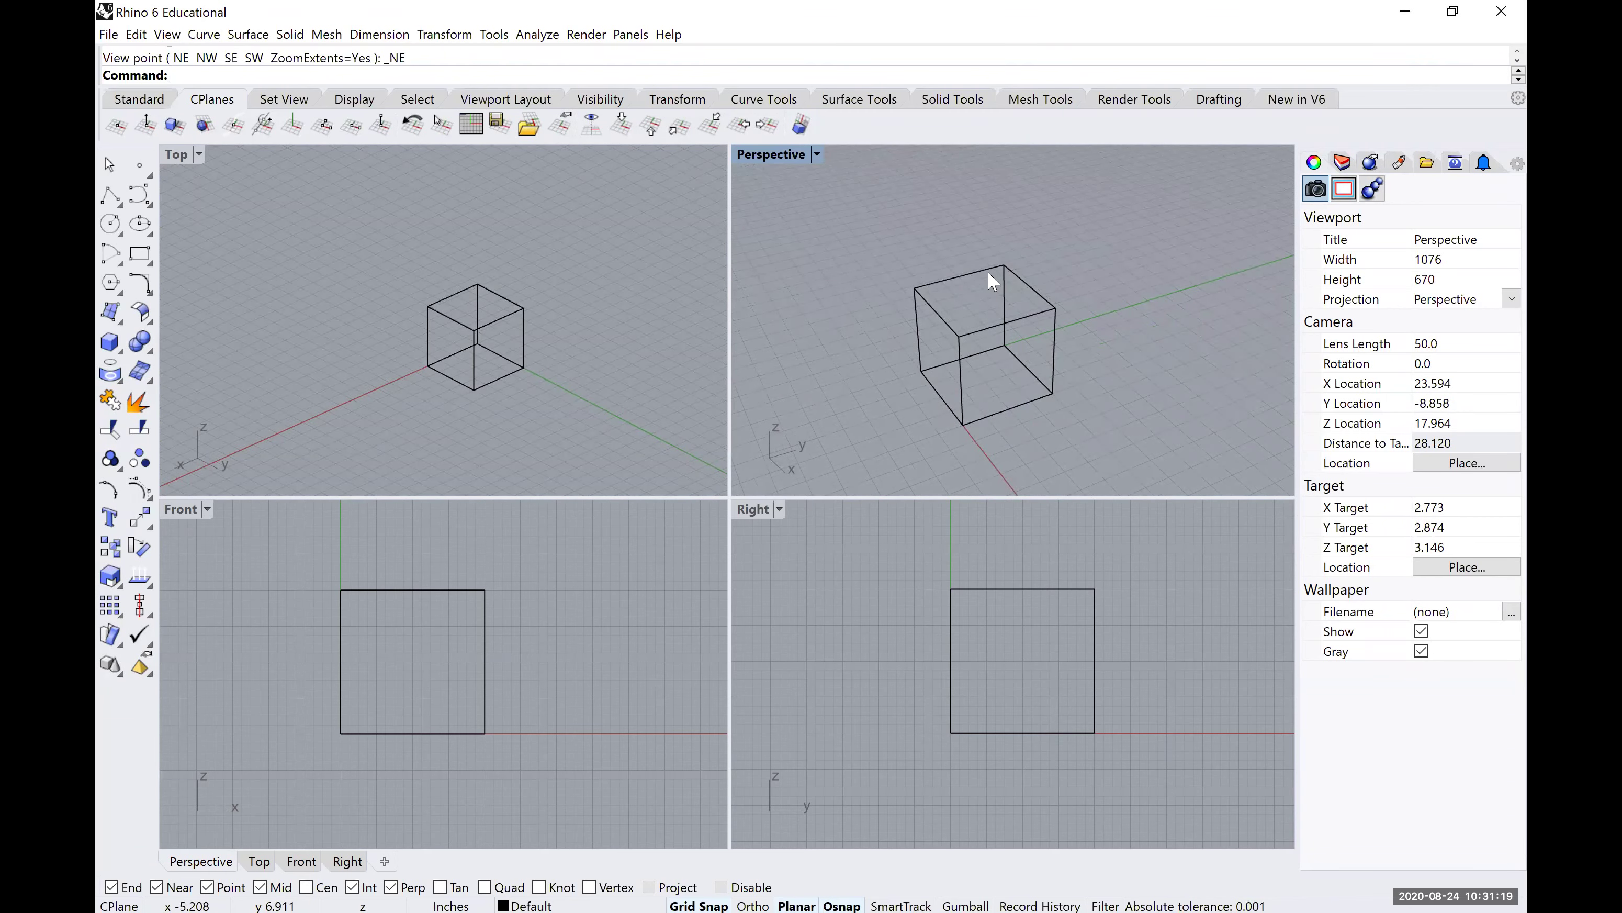
{"action": "left_click", "coordinate": [817, 159]}
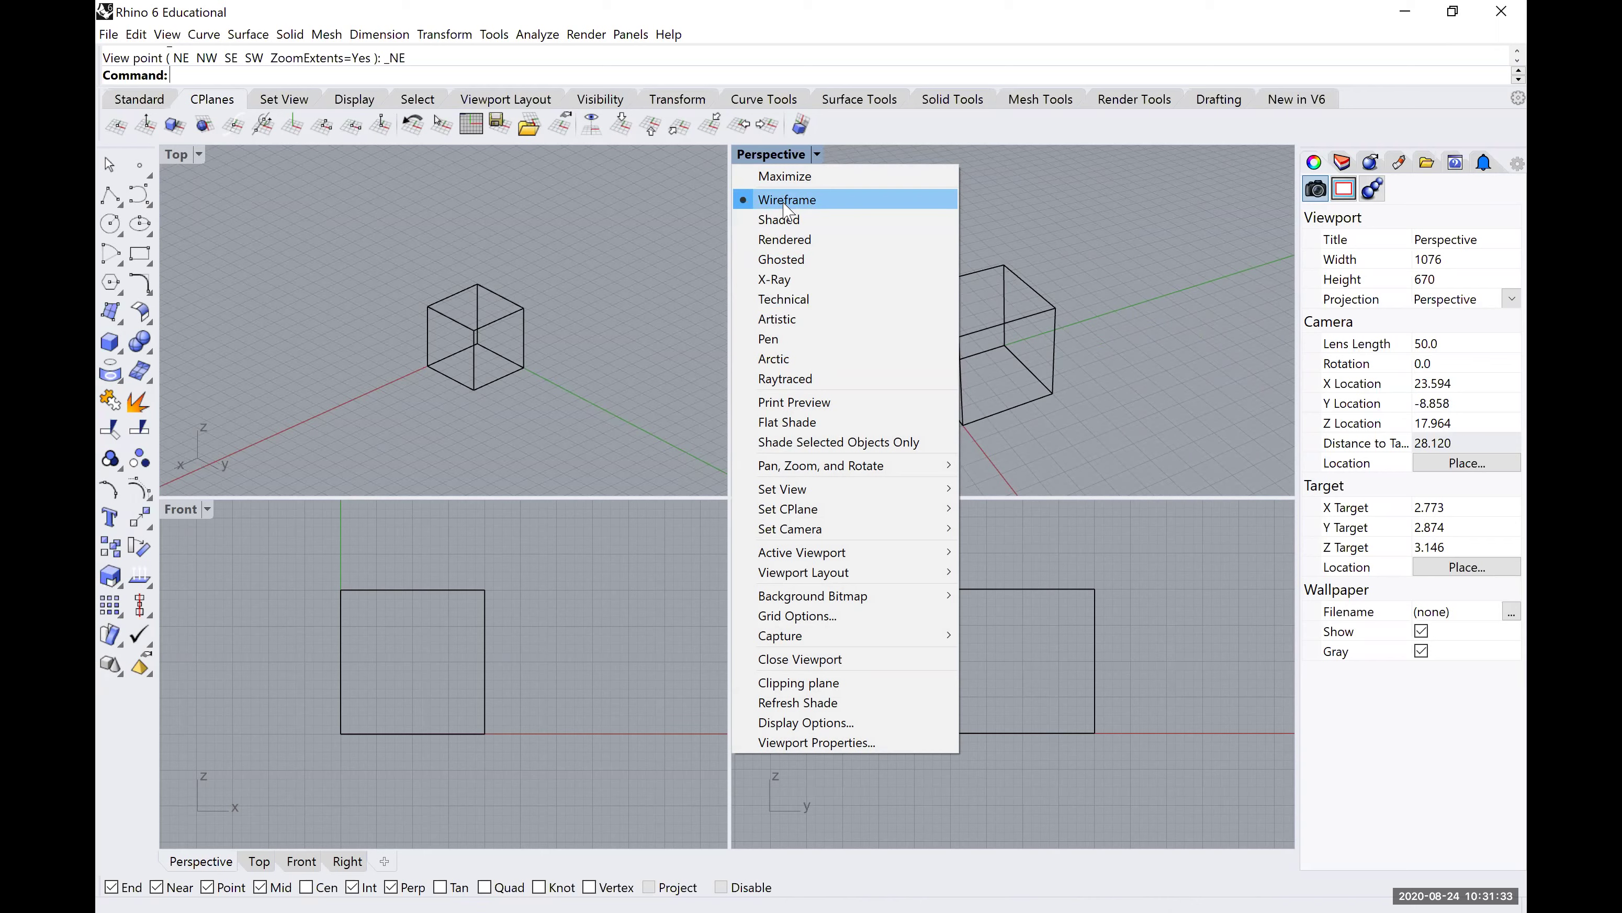
{"action": "left_click", "coordinate": [1068, 228]}
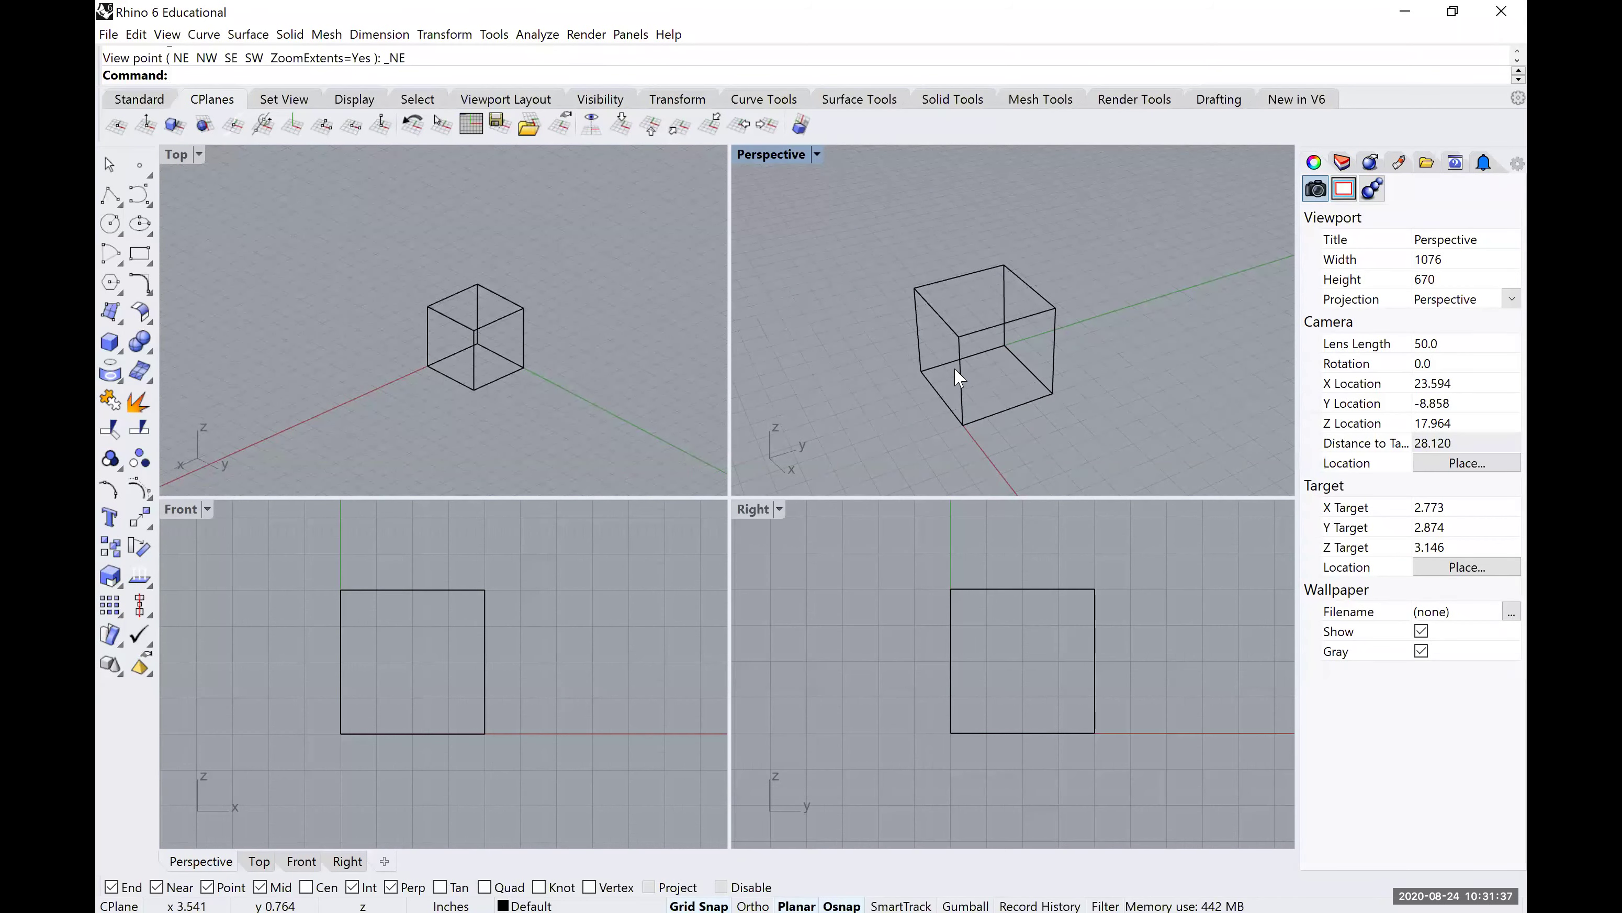
{"action": "left_click", "coordinate": [817, 156]}
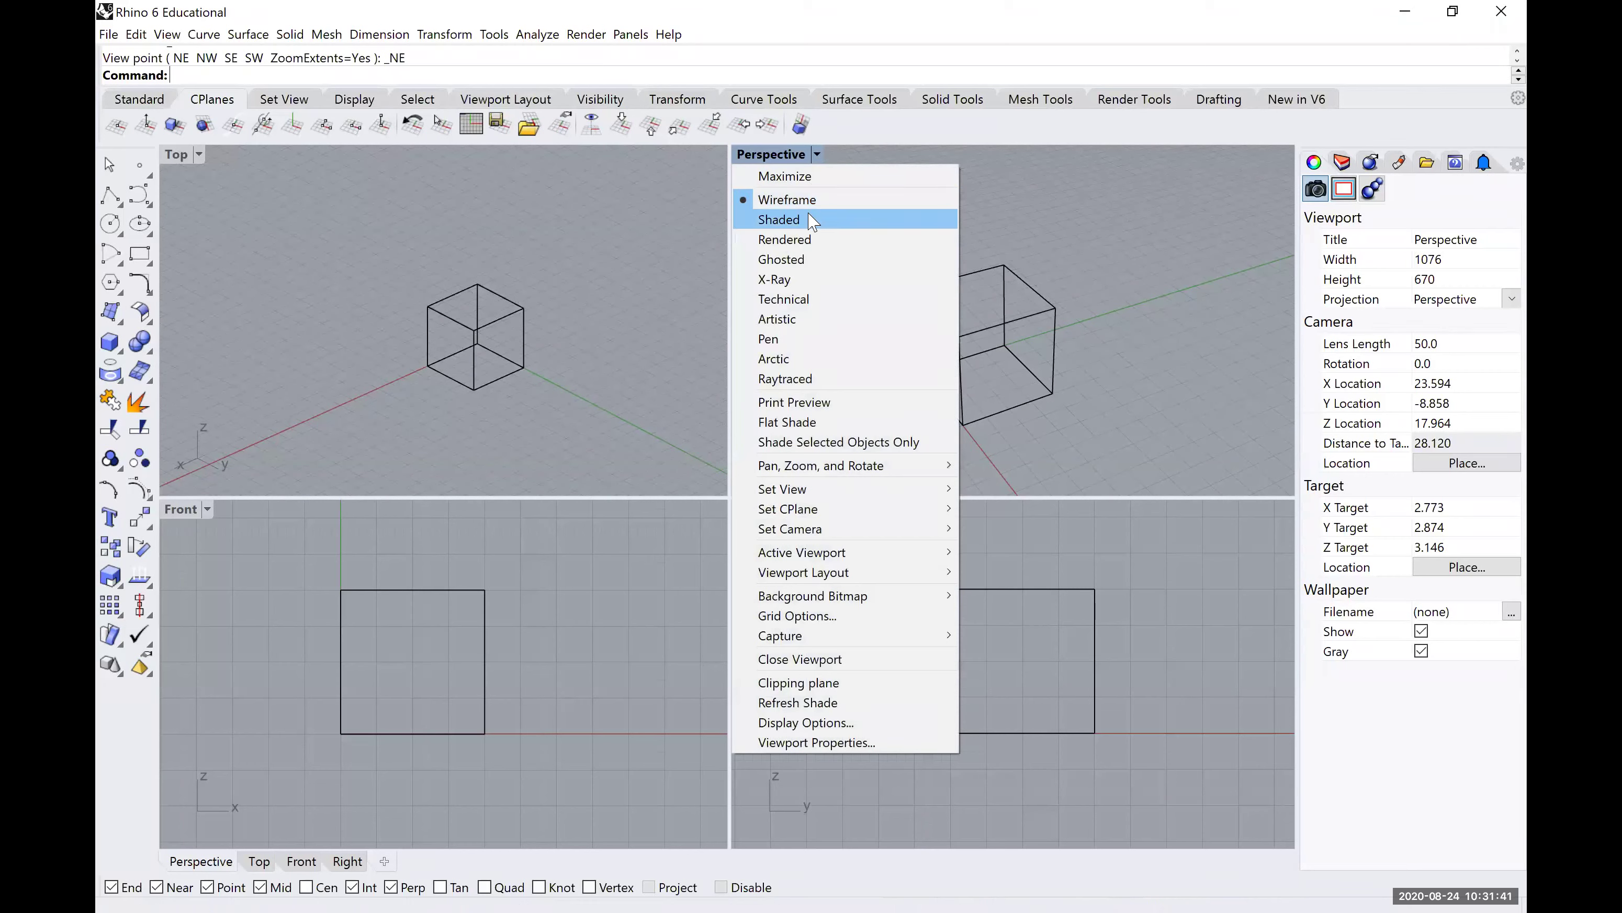
{"action": "left_click", "coordinate": [809, 219]}
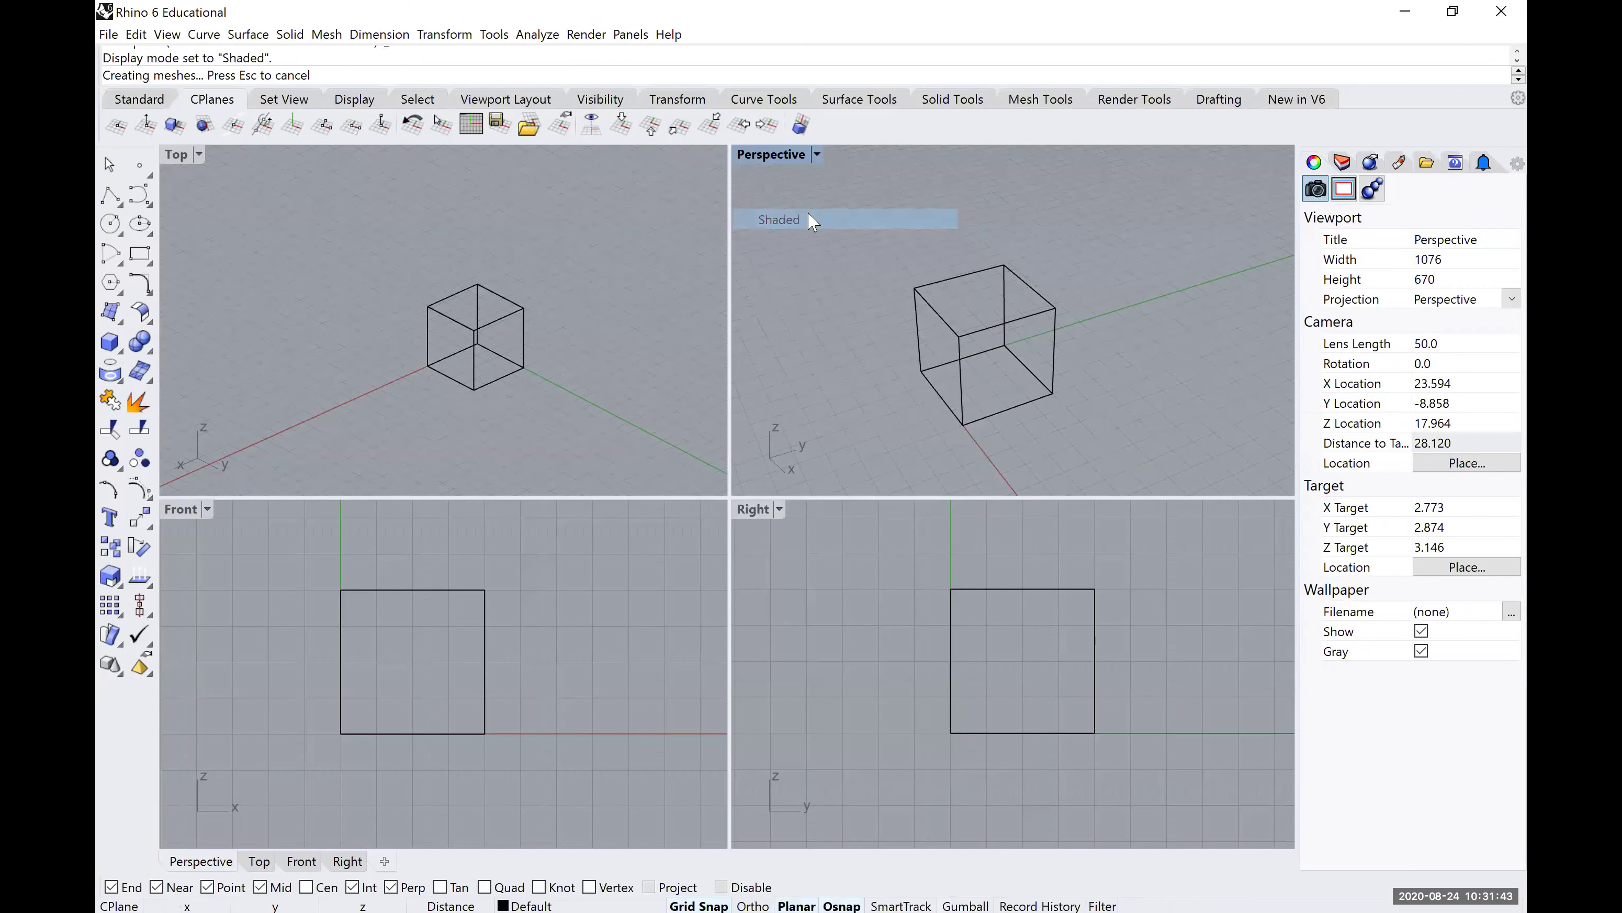
{"action": "mouse_move", "coordinate": [935, 362]}
{"action": "right_mouse_down", "text": "shift"}
{"action": "mouse_move", "coordinate": [961, 349]}
{"action": "mouse_move", "coordinate": [880, 337]}
{"action": "mouse_move", "coordinate": [1052, 364]}
{"action": "mouse_move", "coordinate": [934, 318]}
{"action": "mouse_move", "coordinate": [1043, 366]}
{"action": "mouse_move", "coordinate": [944, 303]}
{"action": "mouse_move", "coordinate": [874, 372]}
{"action": "mouse_move", "coordinate": [1058, 362]}
{"action": "mouse_move", "coordinate": [1043, 337]}
{"action": "right_mouse_up", "text": "shift"}
{"action": "scroll", "coordinate": [1043, 338], "scroll_direction": "up", "scroll_amount": 3}
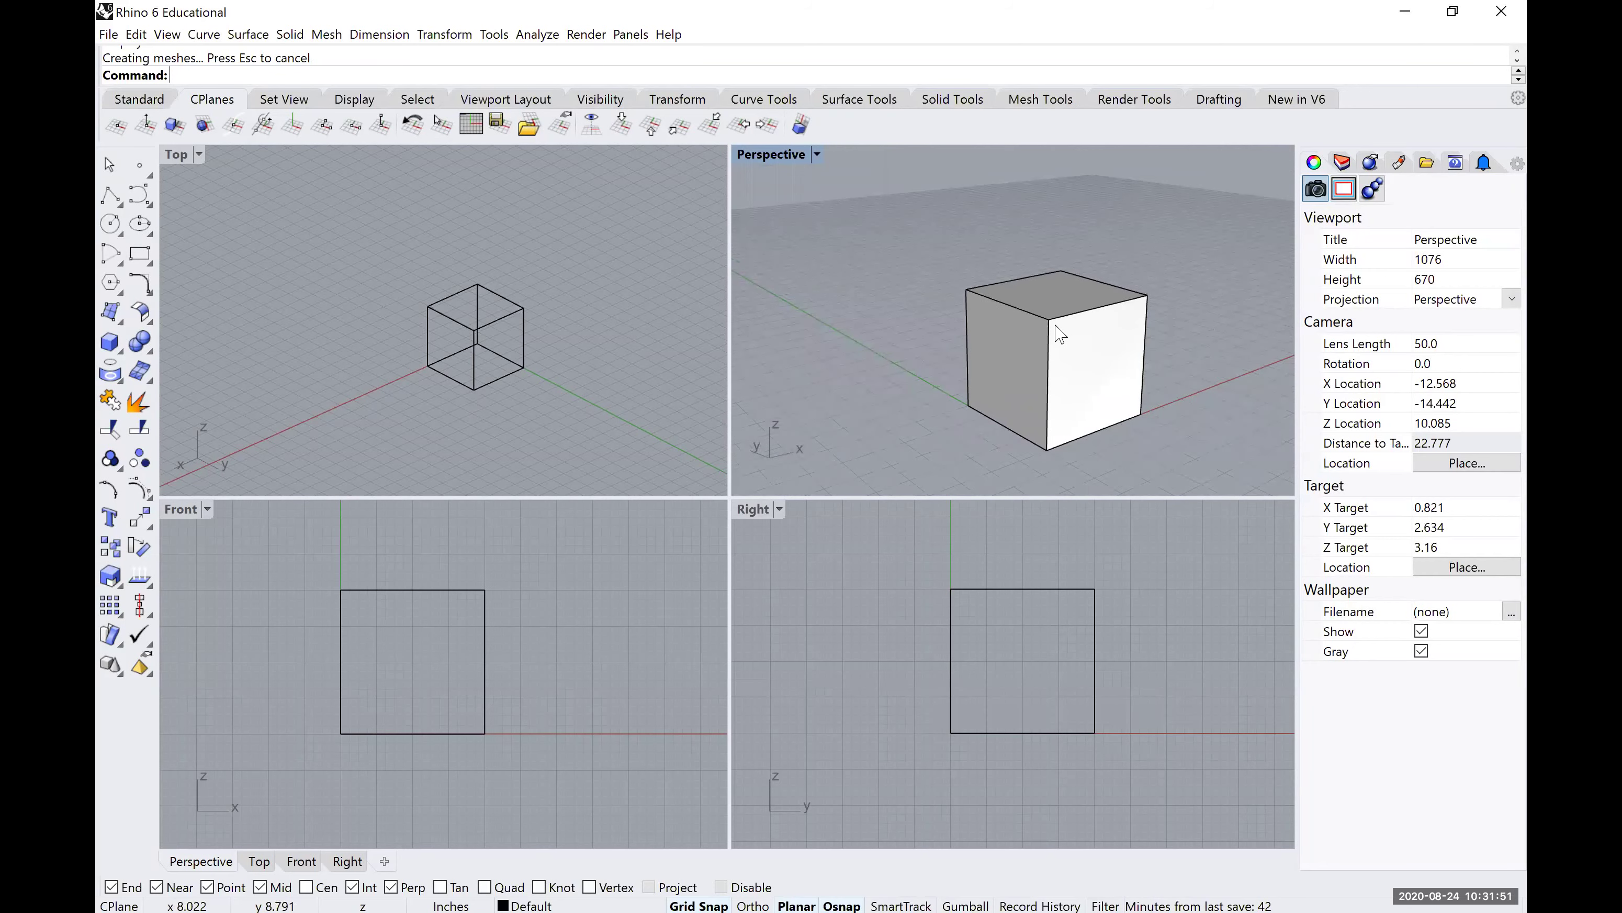
Try Wireframe and then Rendered display in the Perspective view, orbiting the cube.
{"action": "left_click", "coordinate": [817, 154]}
{"action": "left_click", "coordinate": [789, 197]}
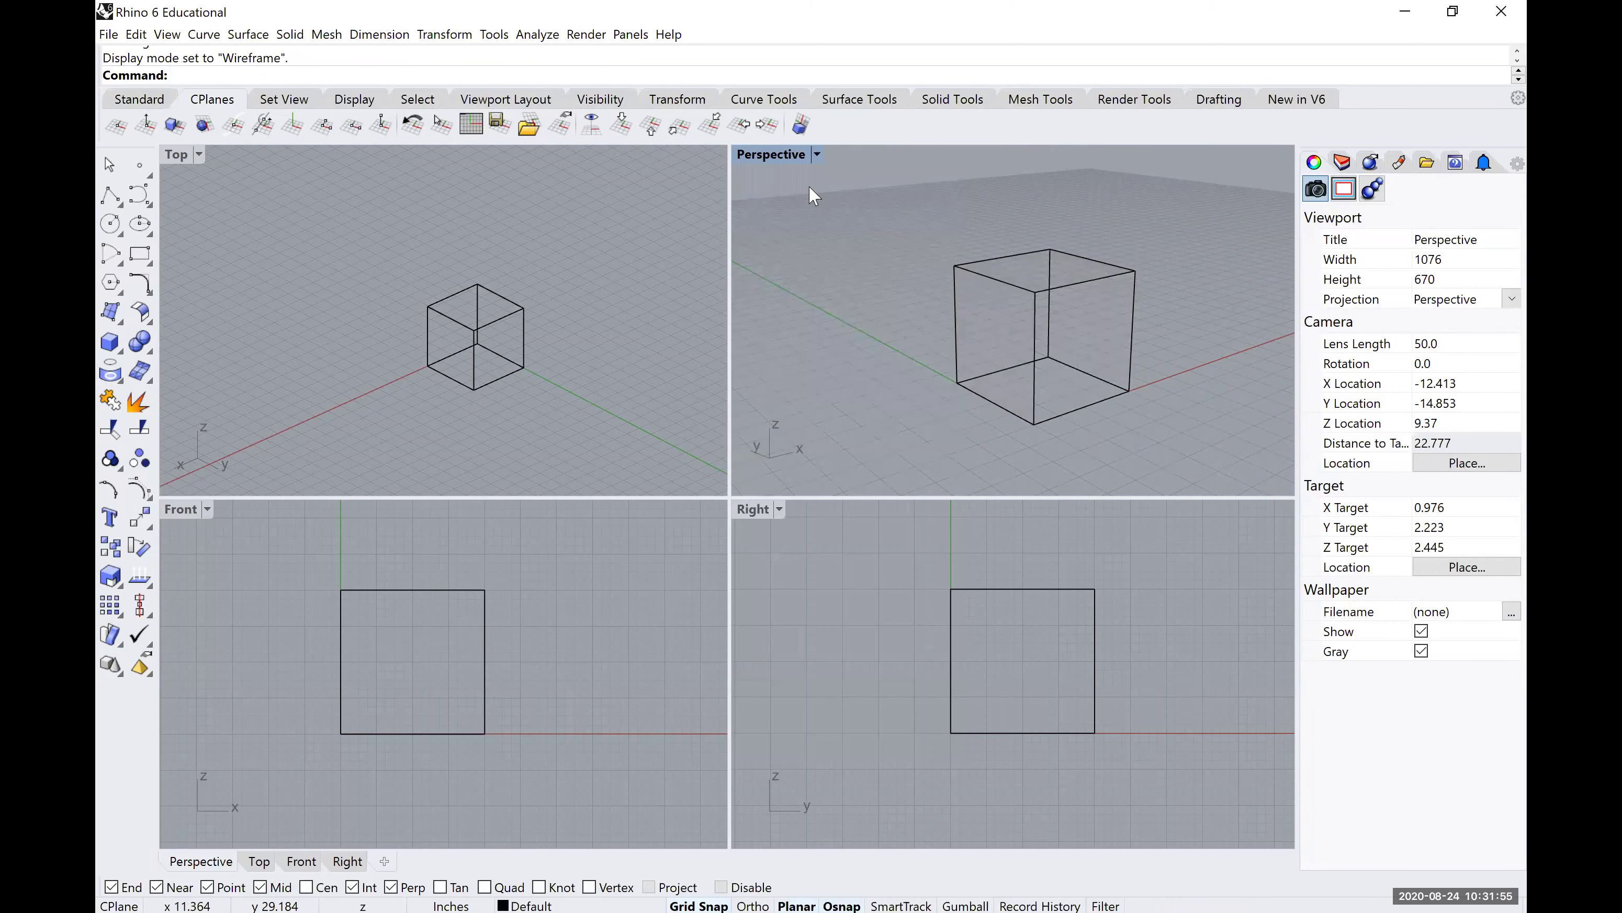
{"action": "left_click", "coordinate": [814, 156]}
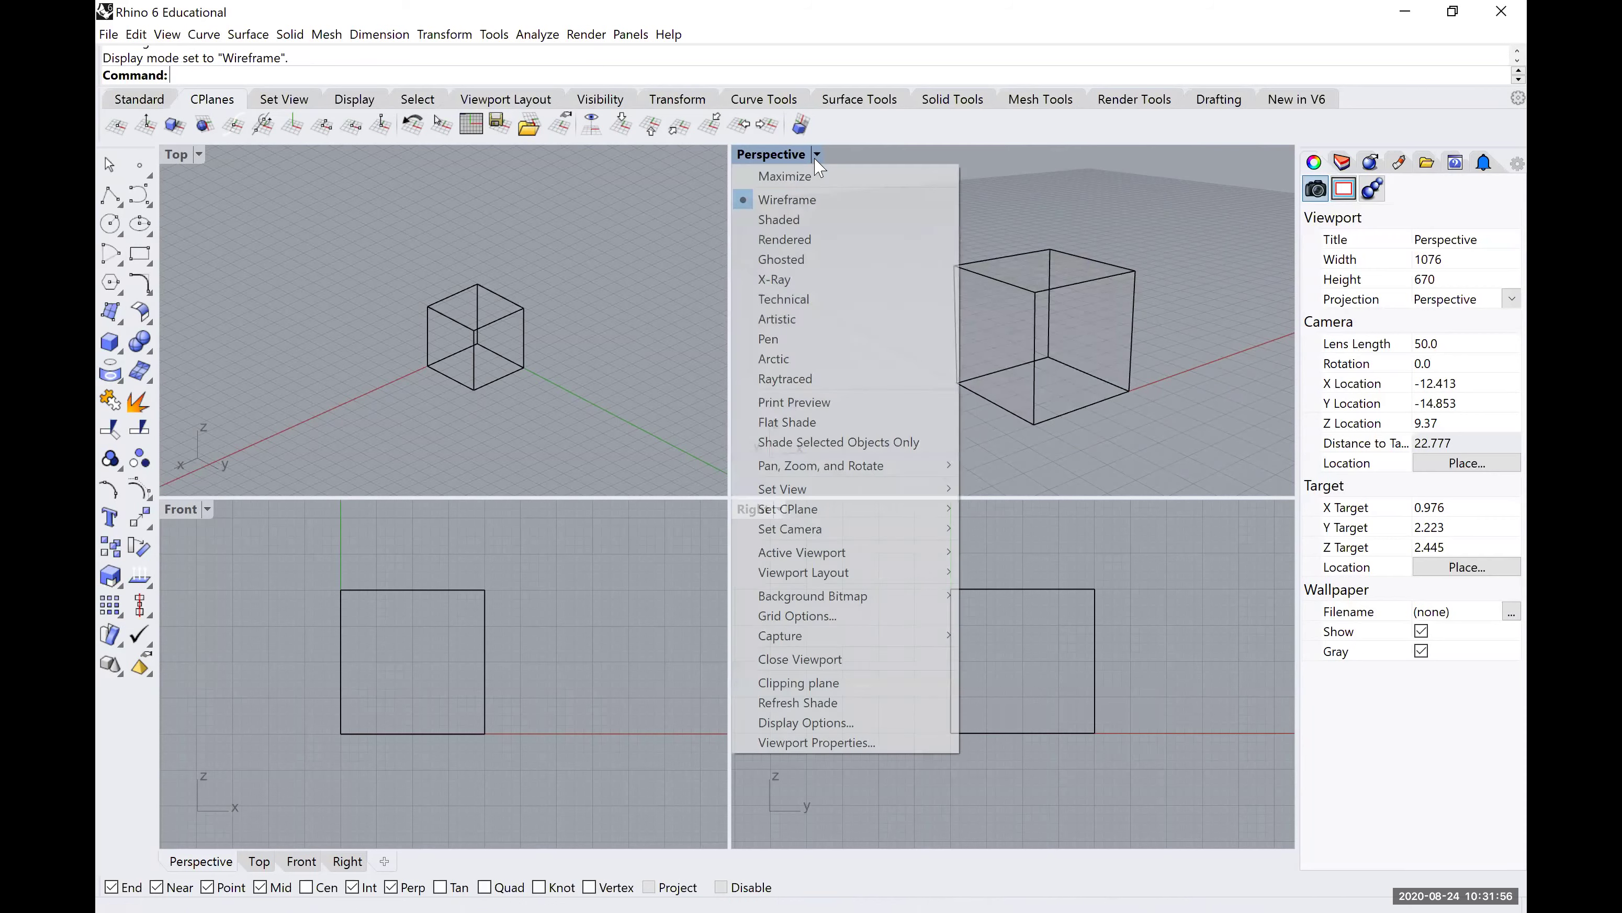
{"action": "left_click", "coordinate": [821, 239]}
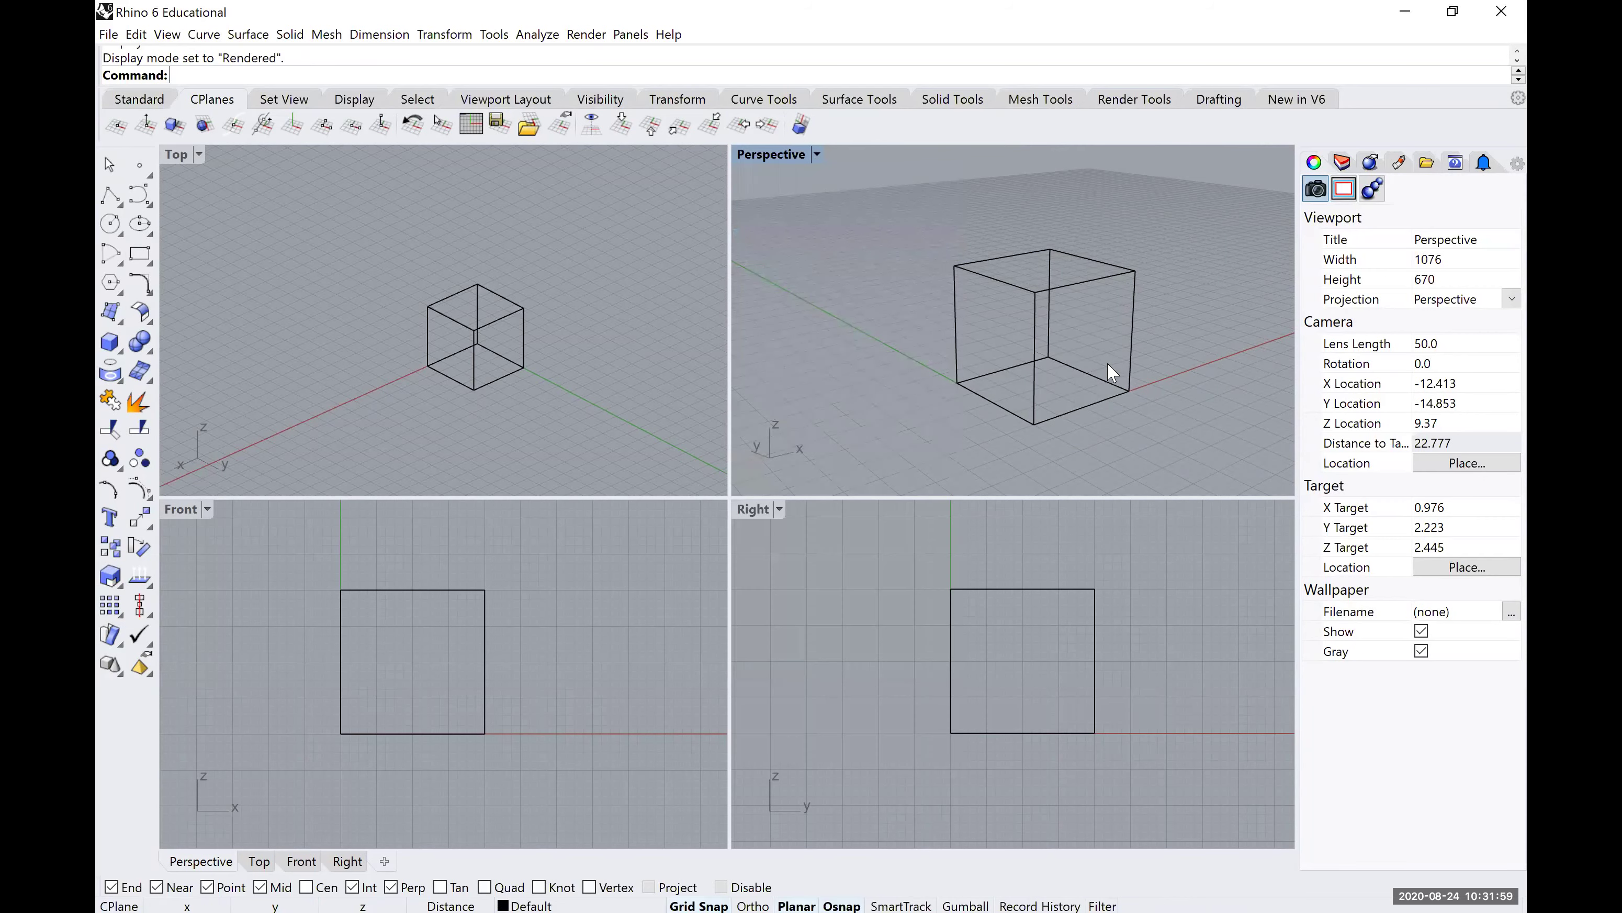
{"action": "mouse_move", "coordinate": [1053, 345]}
{"action": "right_mouse_down", "text": "shift"}
{"action": "mouse_move", "coordinate": [1039, 337]}
{"action": "mouse_move", "coordinate": [1108, 329]}
{"action": "mouse_move", "coordinate": [970, 325]}
{"action": "mouse_move", "coordinate": [1084, 340]}
{"action": "mouse_move", "coordinate": [1014, 362]}
{"action": "mouse_move", "coordinate": [1068, 349]}
{"action": "mouse_move", "coordinate": [989, 352]}
{"action": "mouse_move", "coordinate": [1076, 378]}
{"action": "mouse_move", "coordinate": [1068, 341]}
{"action": "right_mouse_up", "text": "shift"}
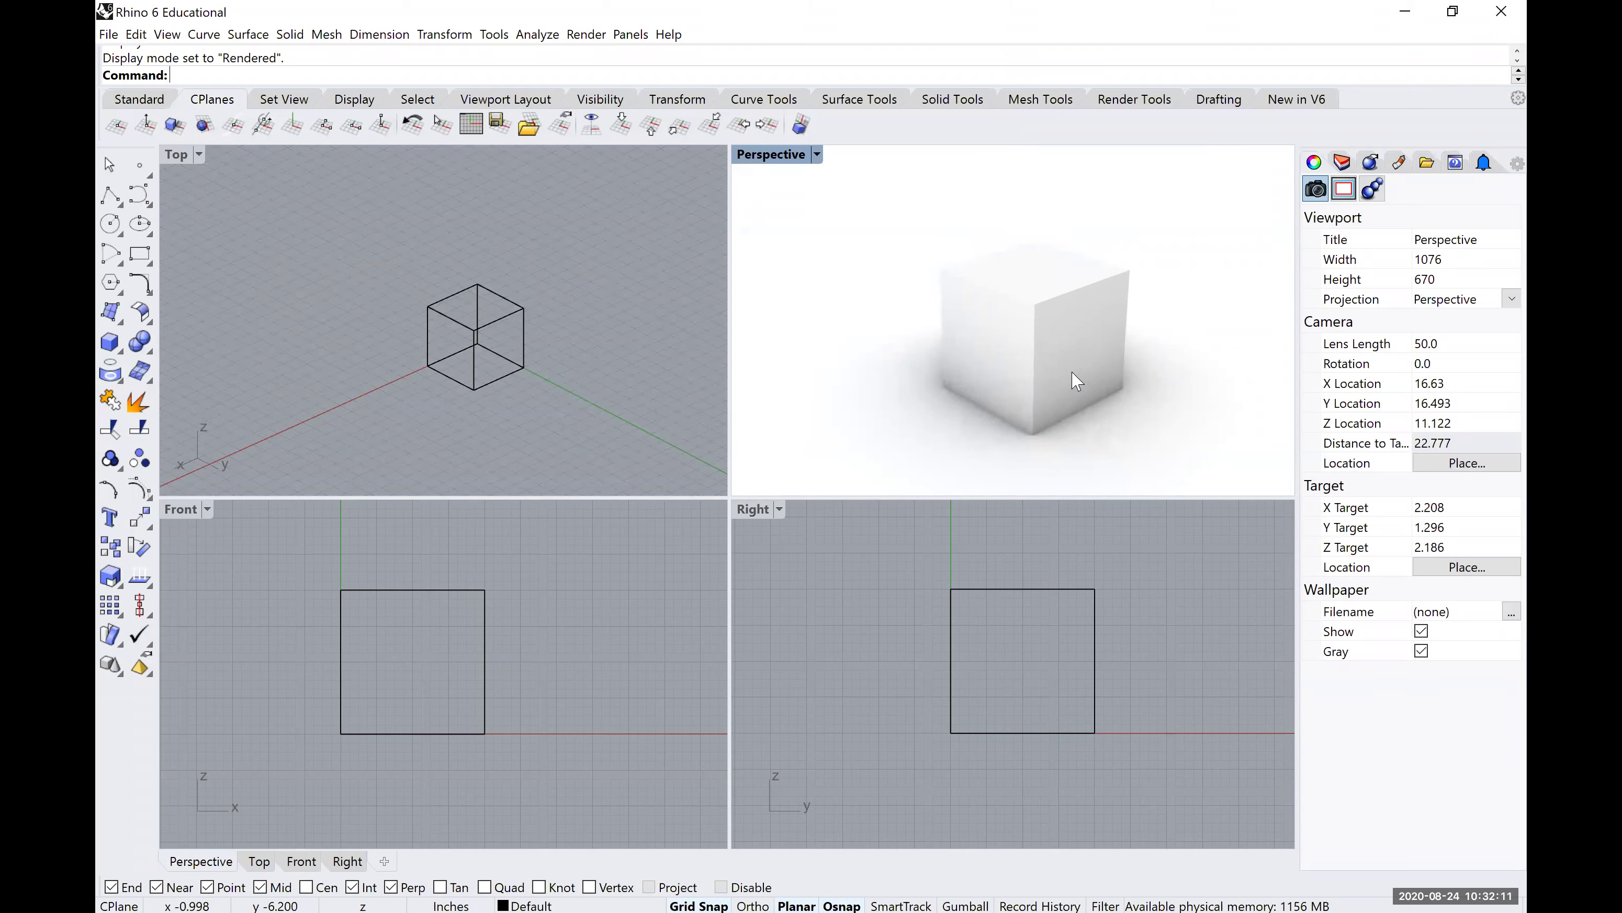
Switch the Perspective view to Ghosted, then to X-Ray display, orbiting around the cube.
{"action": "left_click", "coordinate": [817, 154]}
{"action": "left_click", "coordinate": [782, 261]}
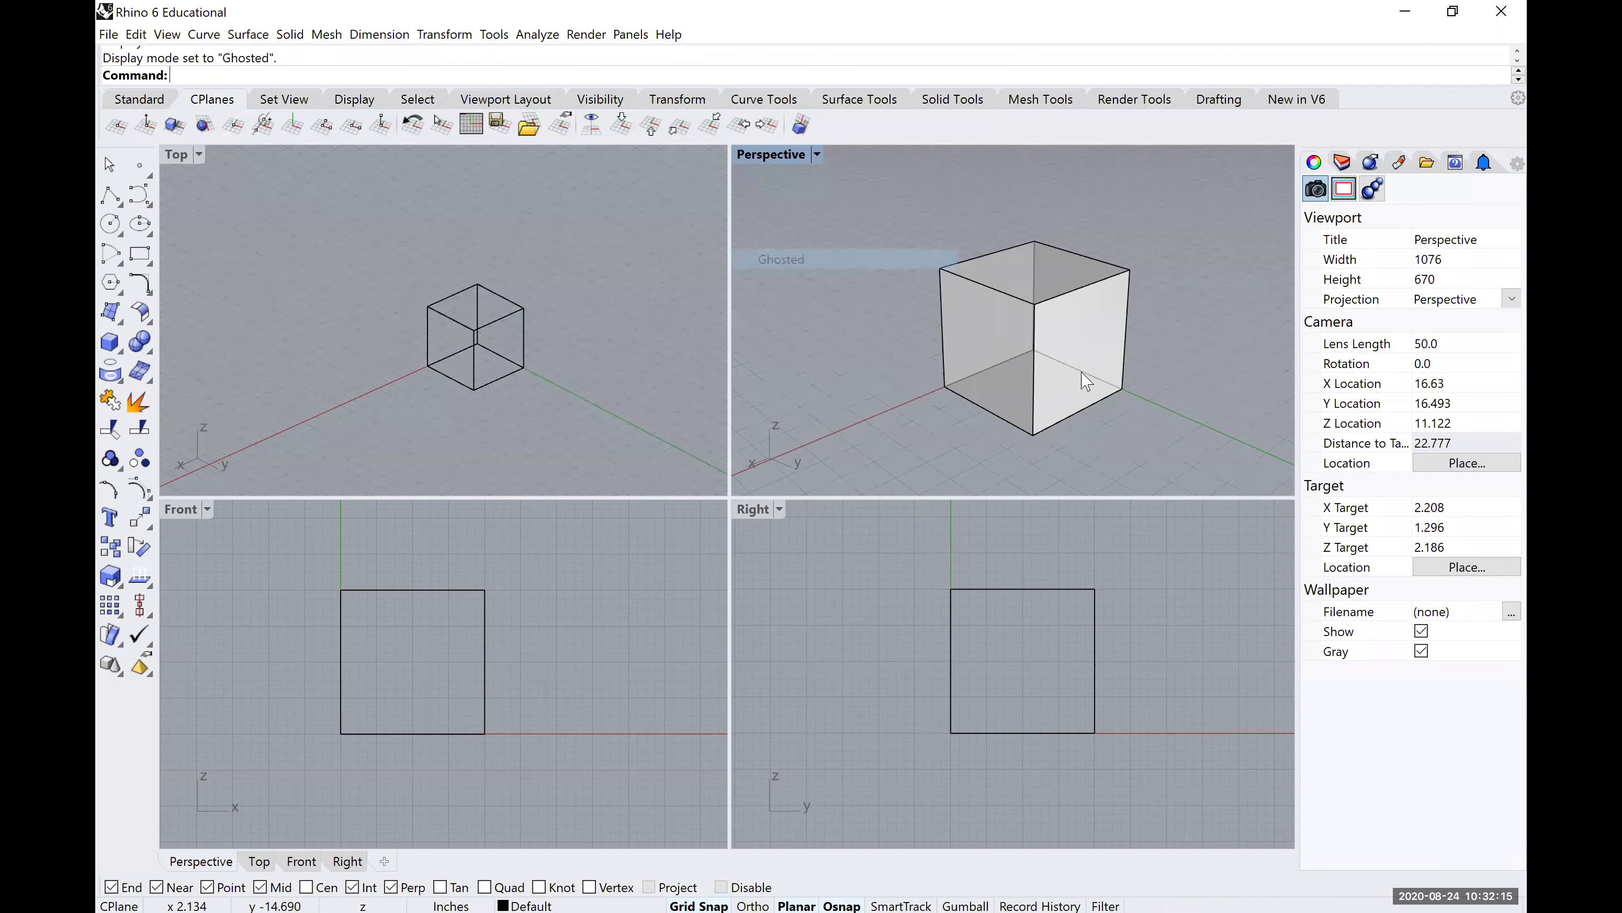
{"action": "mouse_move", "coordinate": [1005, 374]}
{"action": "right_mouse_down"}
{"action": "mouse_move", "coordinate": [1048, 397]}
{"action": "mouse_move", "coordinate": [1029, 382]}
{"action": "right_mouse_up"}
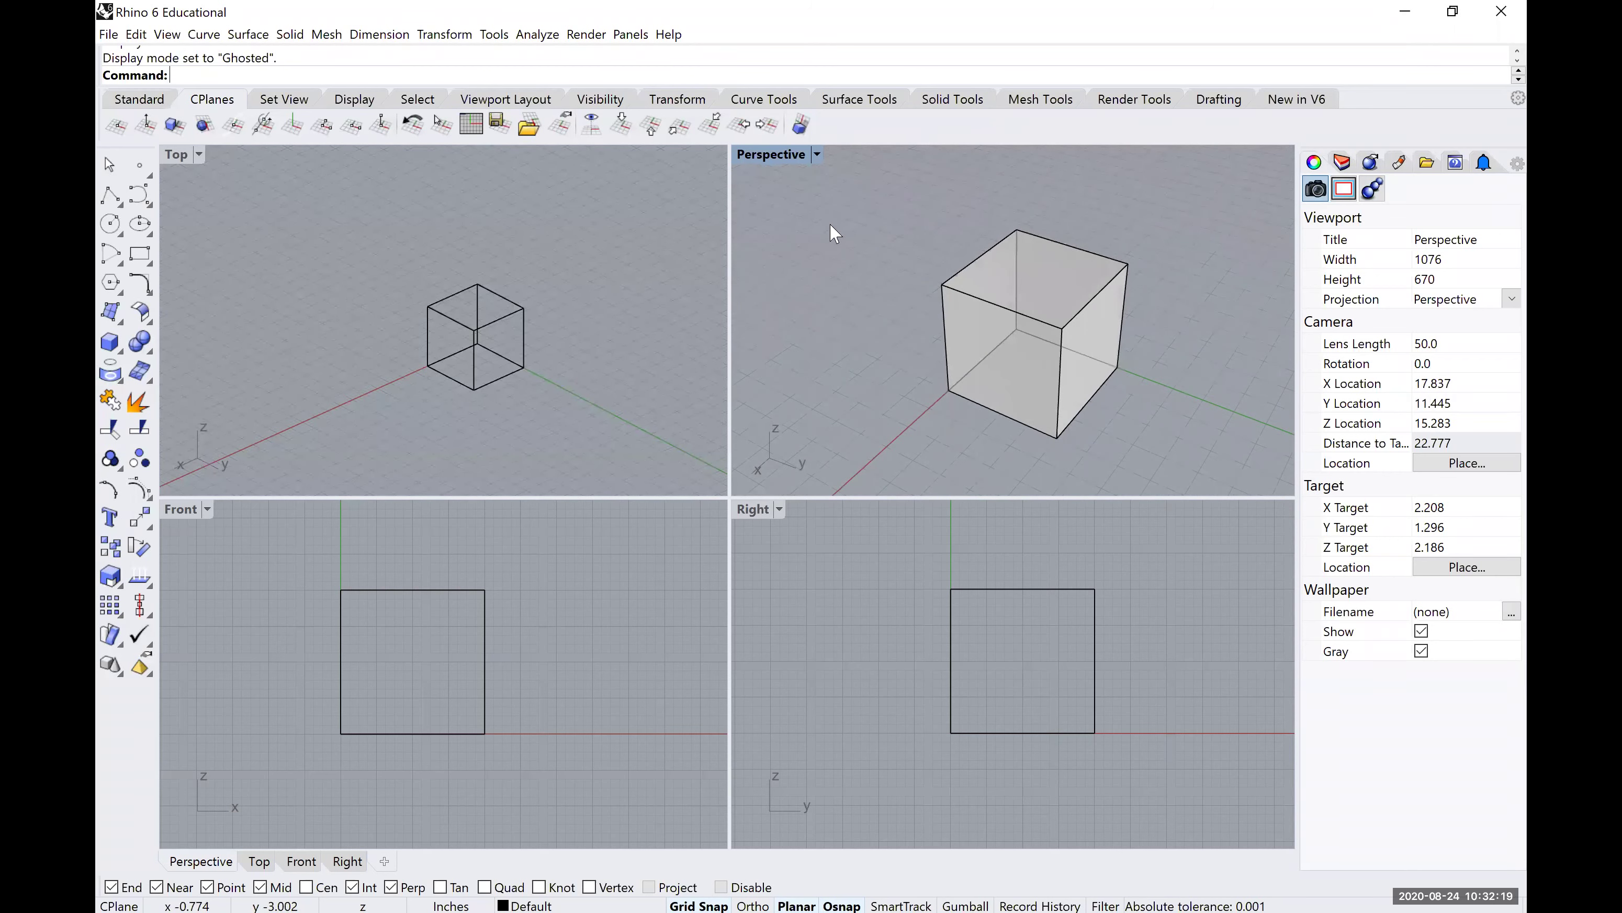
{"action": "left_click", "coordinate": [817, 152]}
{"action": "left_click", "coordinate": [803, 283]}
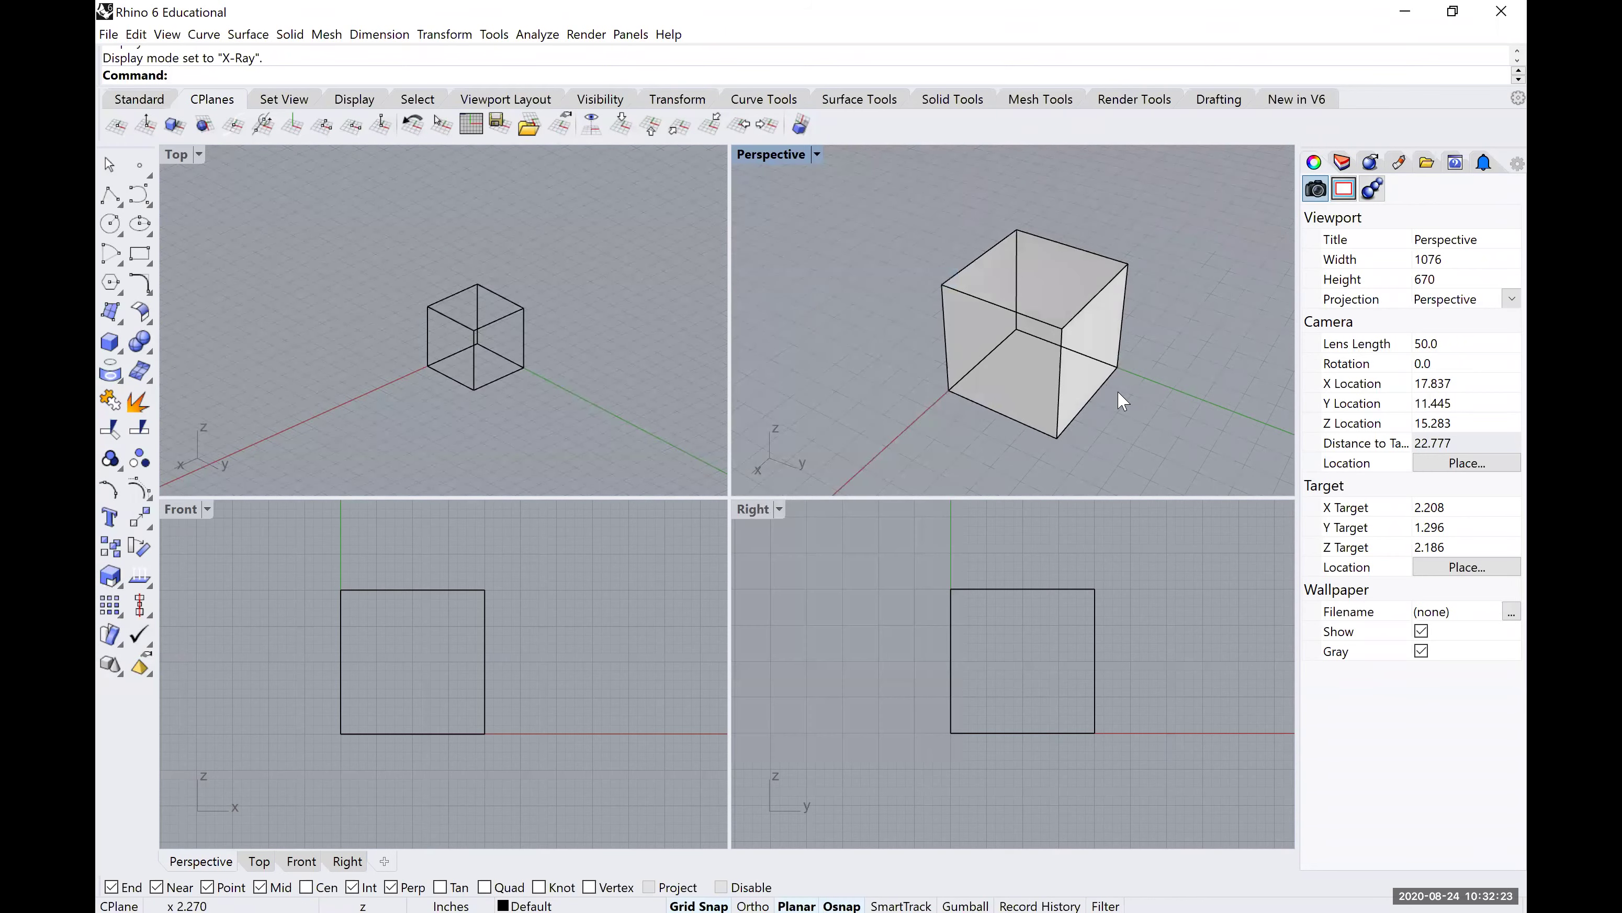
{"action": "right_click_drag", "start_coordinate": [1055, 332], "coordinate": [831, 185]}
Return the Perspective view to Shaded display and re-frame the cube in Perspective and Top.
{"action": "left_click", "coordinate": [815, 154]}
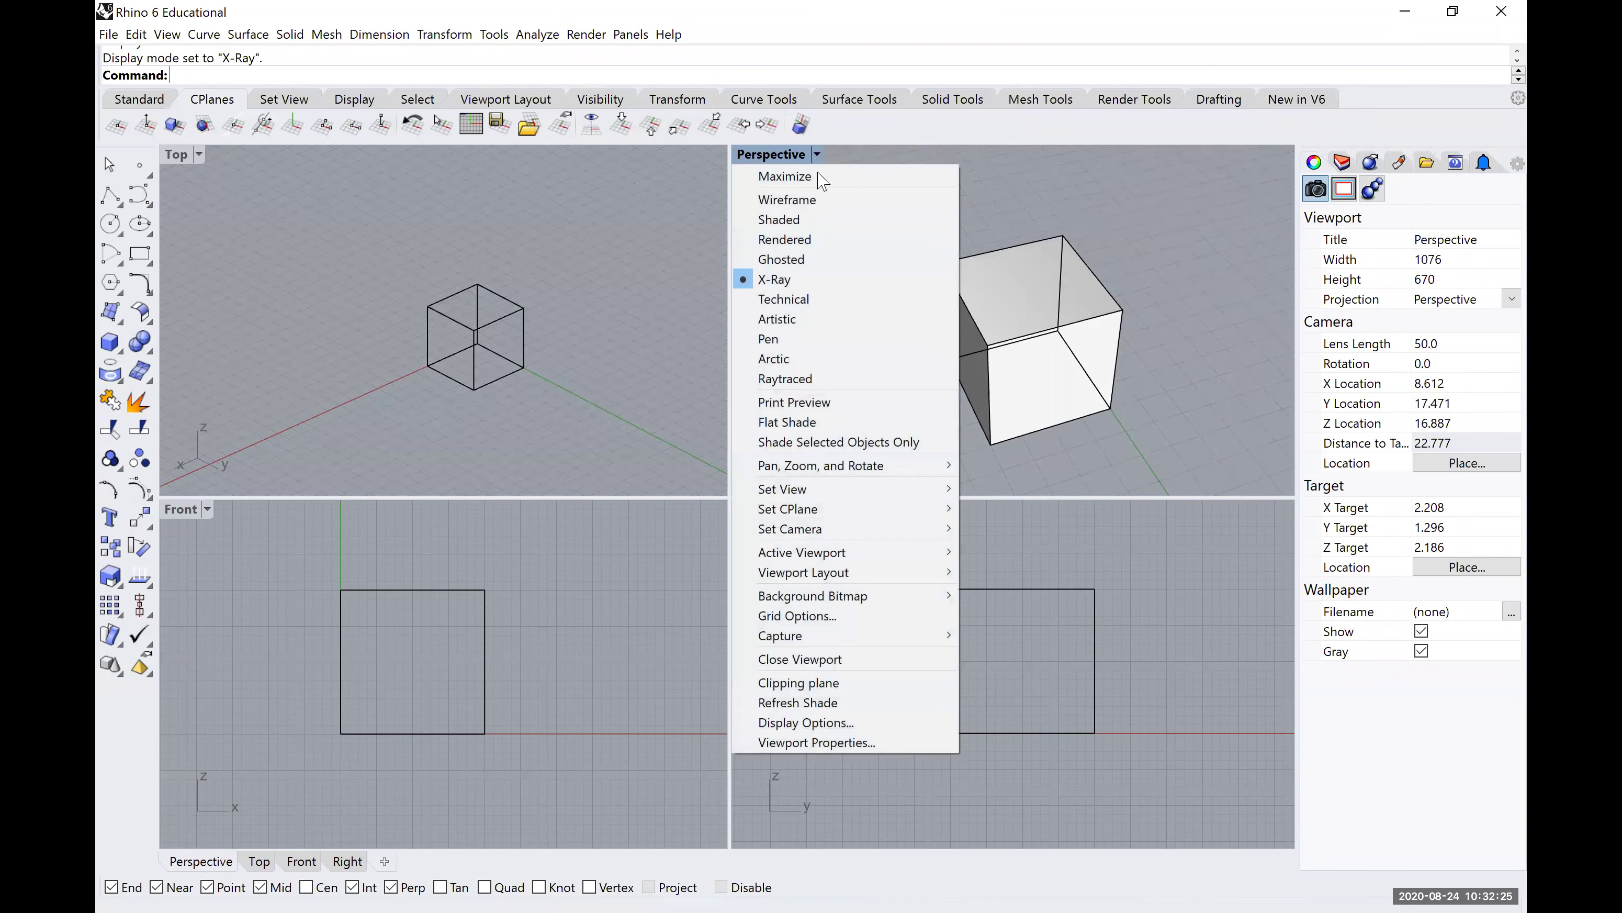
{"action": "left_click", "coordinate": [828, 216]}
{"action": "mouse_move", "coordinate": [1050, 384]}
{"action": "right_mouse_down"}
{"action": "mouse_move", "coordinate": [1071, 362]}
{"action": "mouse_move", "coordinate": [972, 338]}
{"action": "right_mouse_up"}
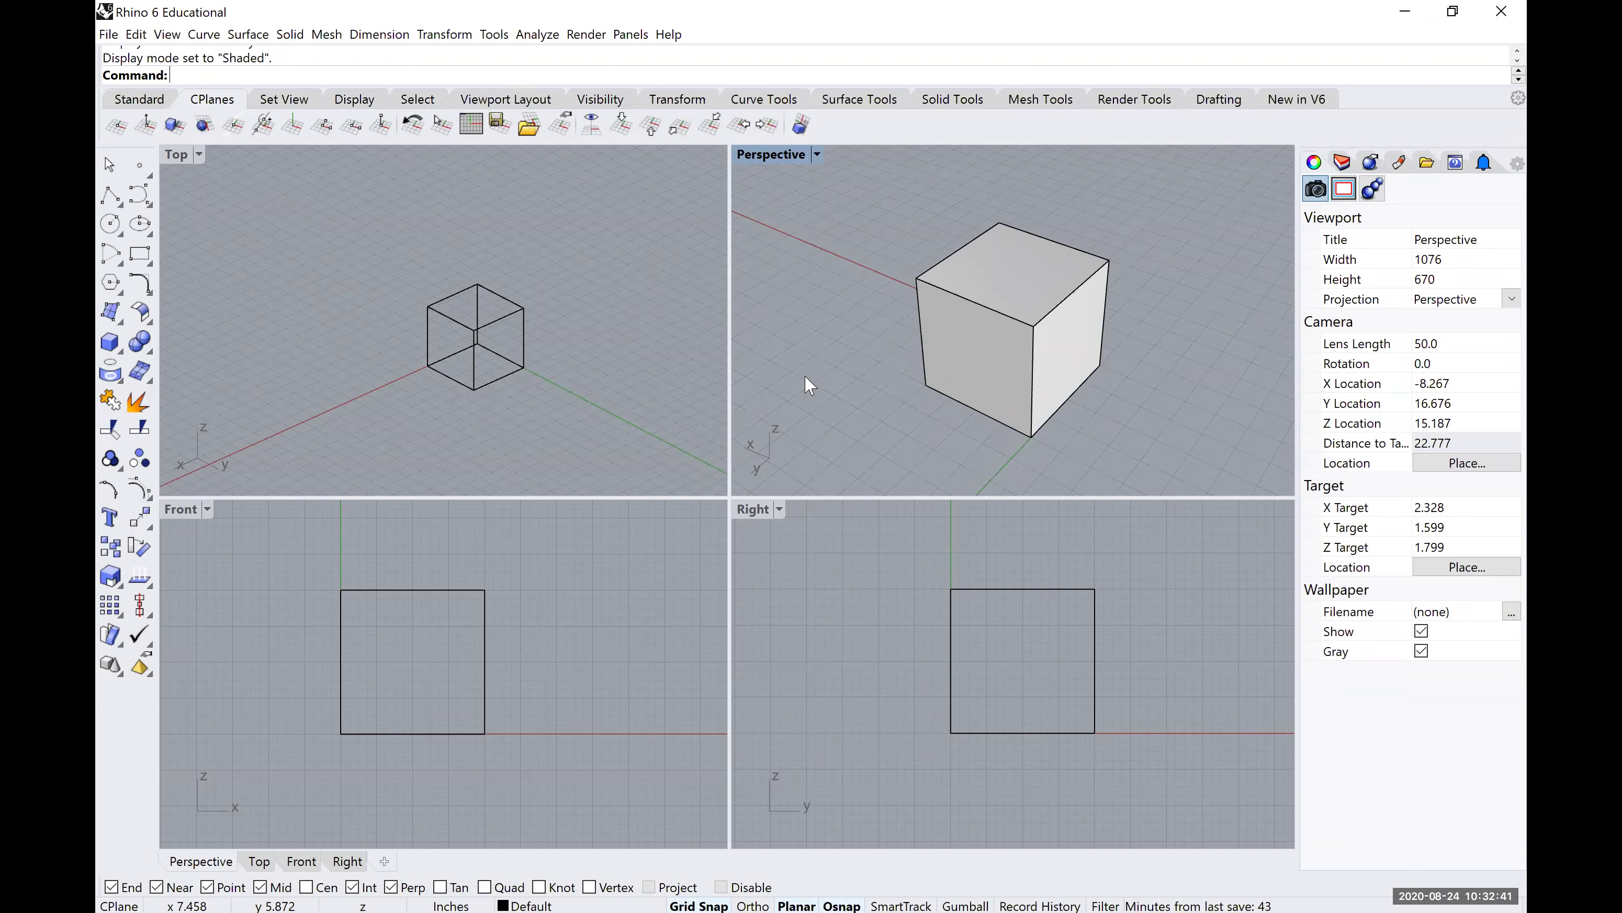
{"action": "right_click_drag", "start_coordinate": [527, 294], "coordinate": [905, 347]}
{"action": "scroll", "coordinate": [785, 349], "scroll_direction": "down", "scroll_amount": 2}
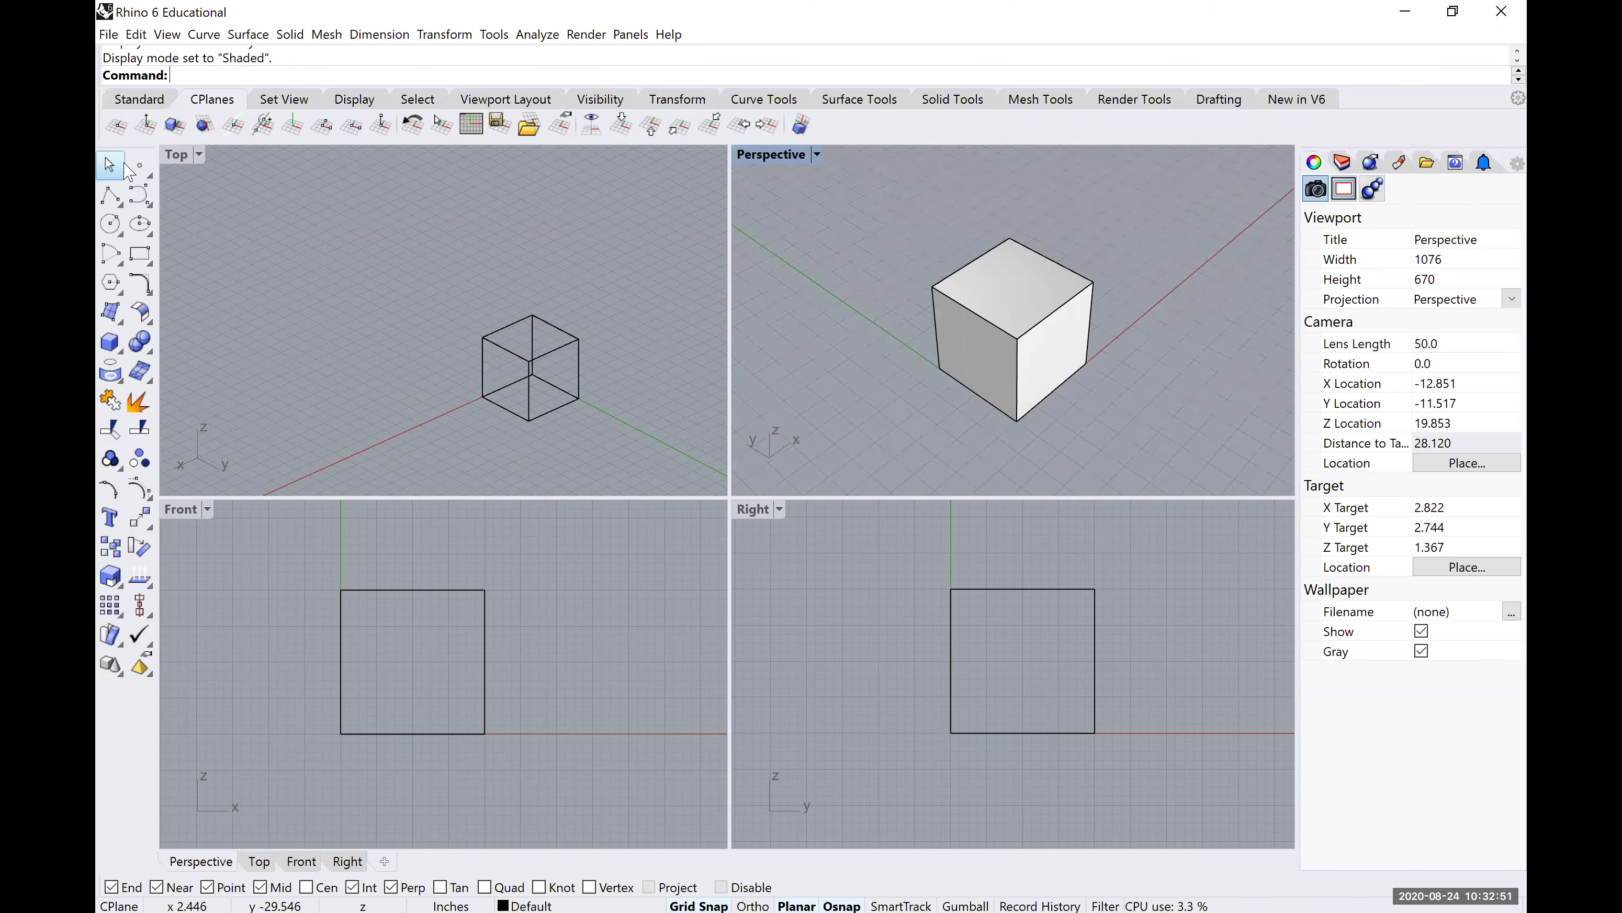
Draw a five-vertex zigzag polyline on the ground beside the cube.
{"action": "left_click", "coordinate": [108, 202]}
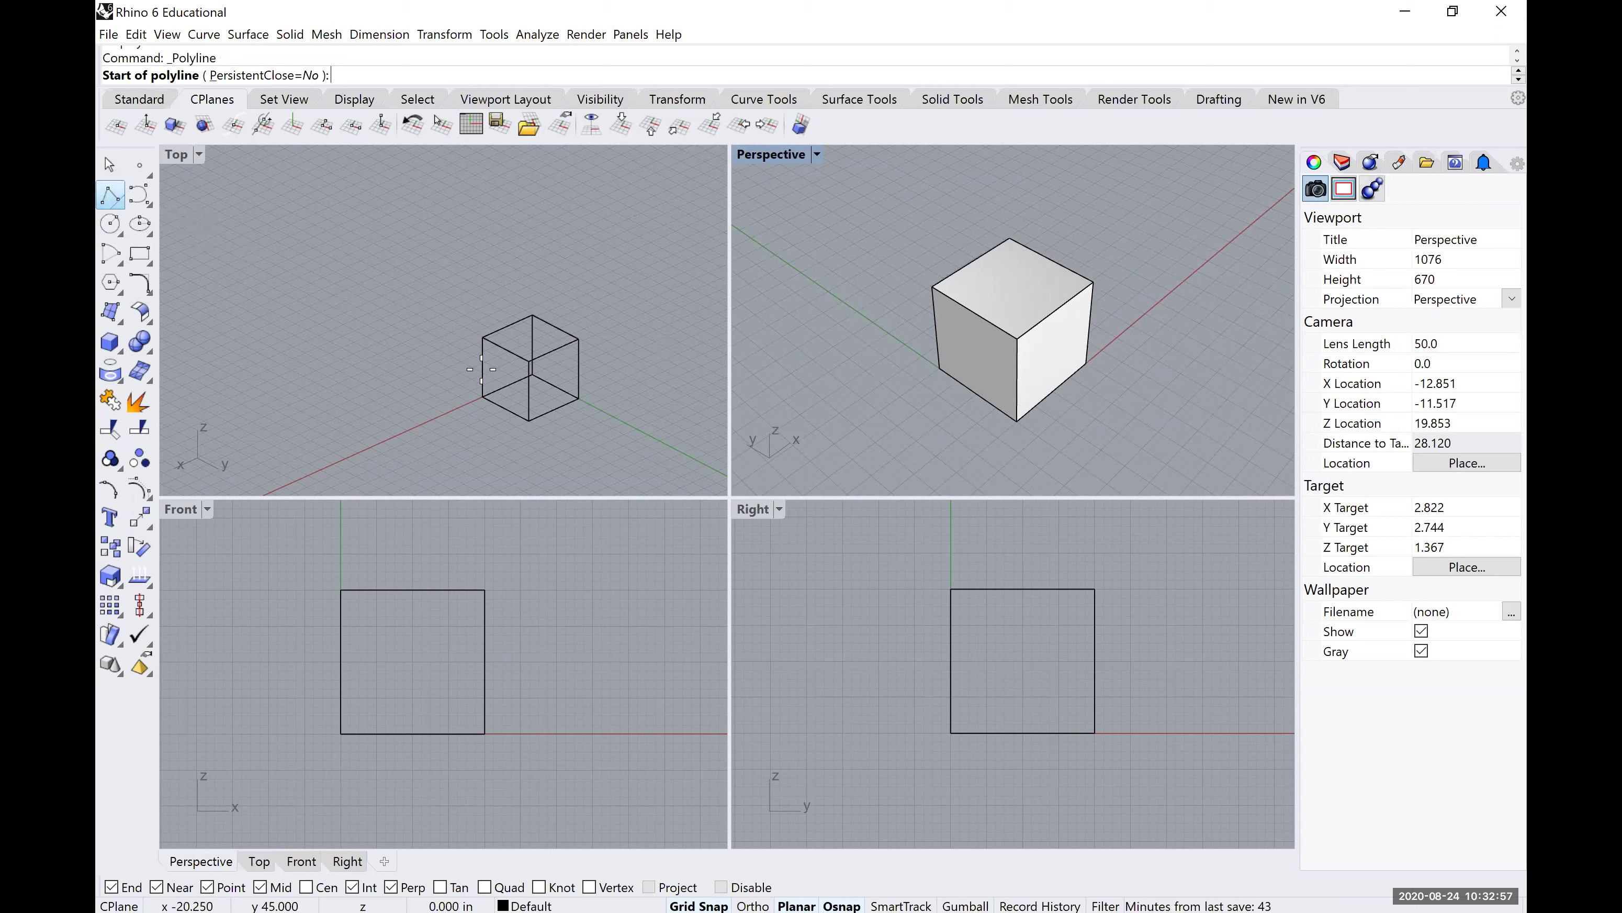
{"action": "left_click", "coordinate": [834, 389]}
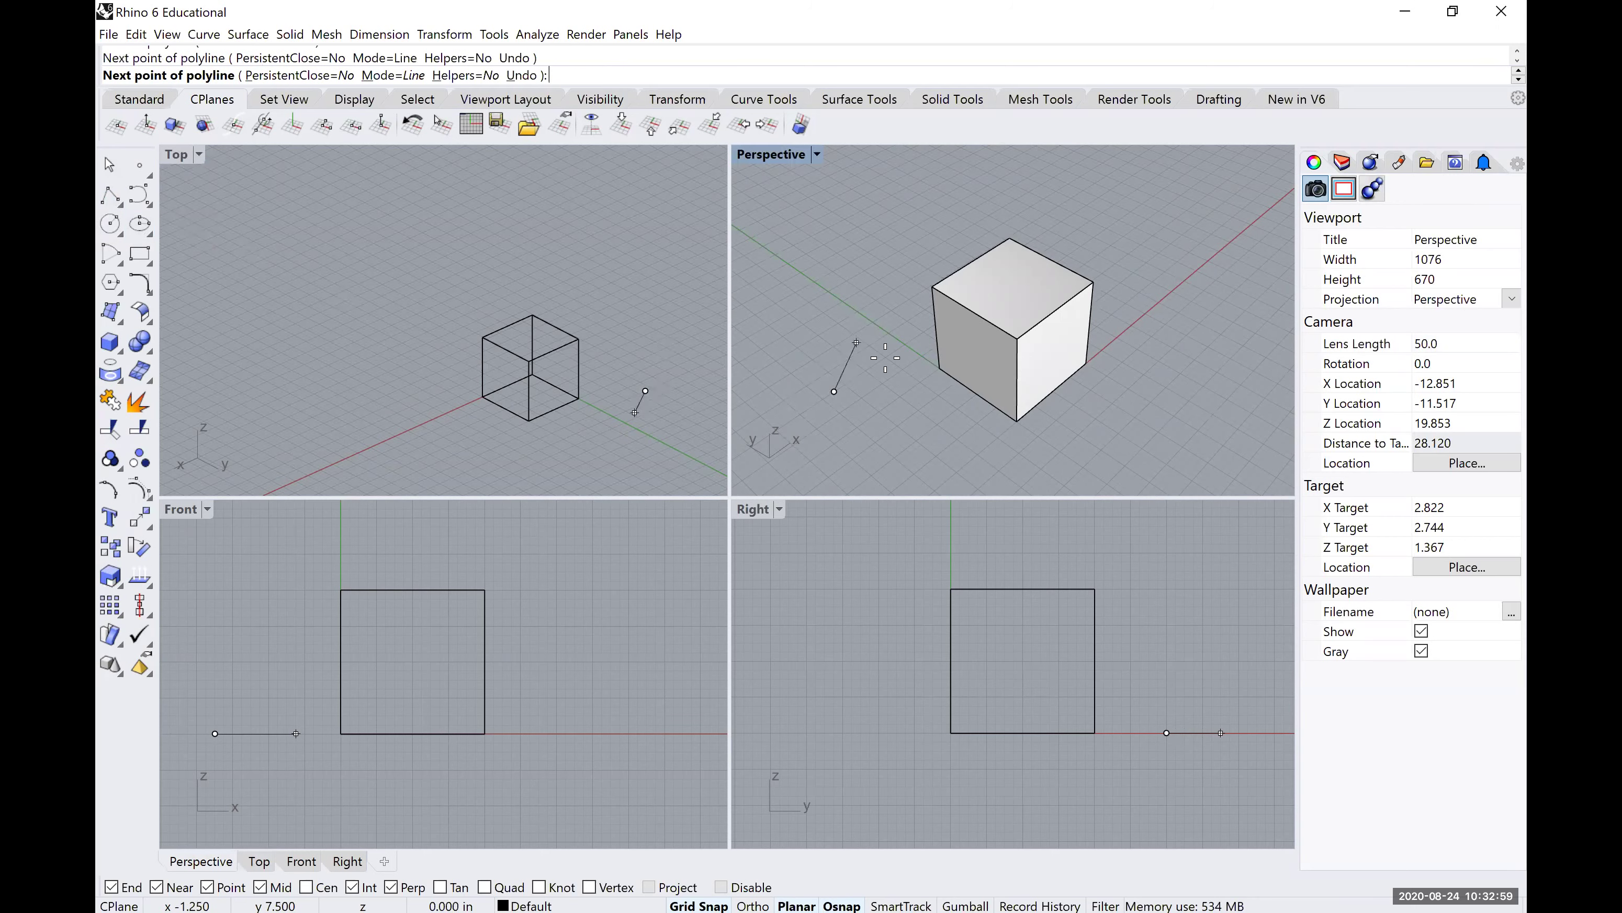
{"action": "left_click", "coordinate": [857, 342]}
{"action": "left_click", "coordinate": [921, 428]}
{"action": "left_click", "coordinate": [978, 430]}
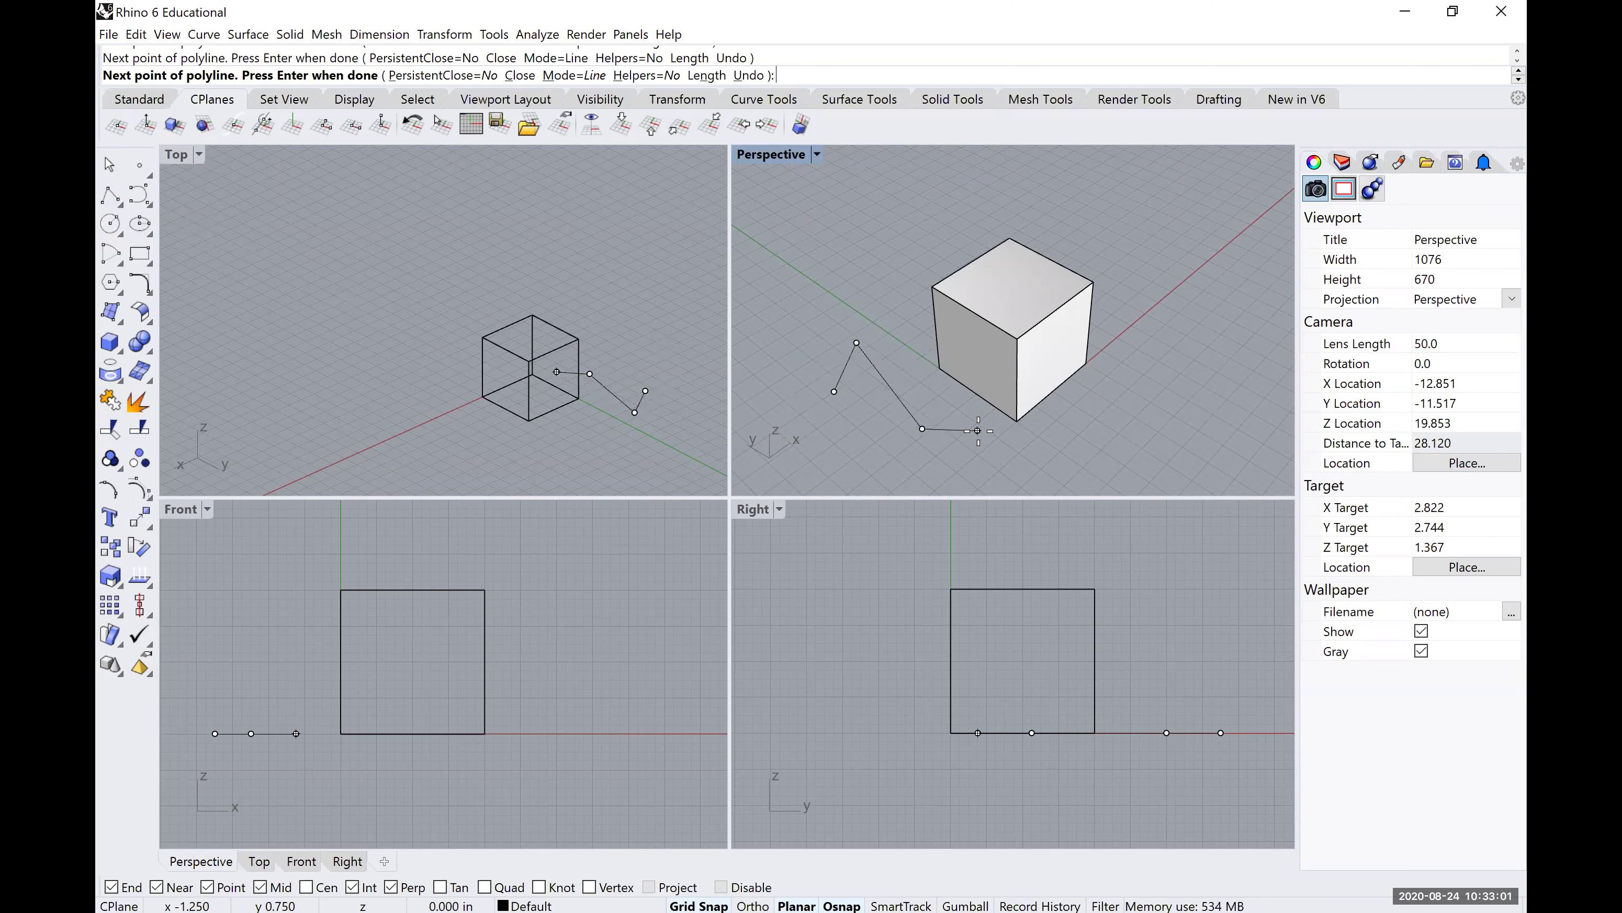
{"action": "left_click", "coordinate": [1020, 469]}
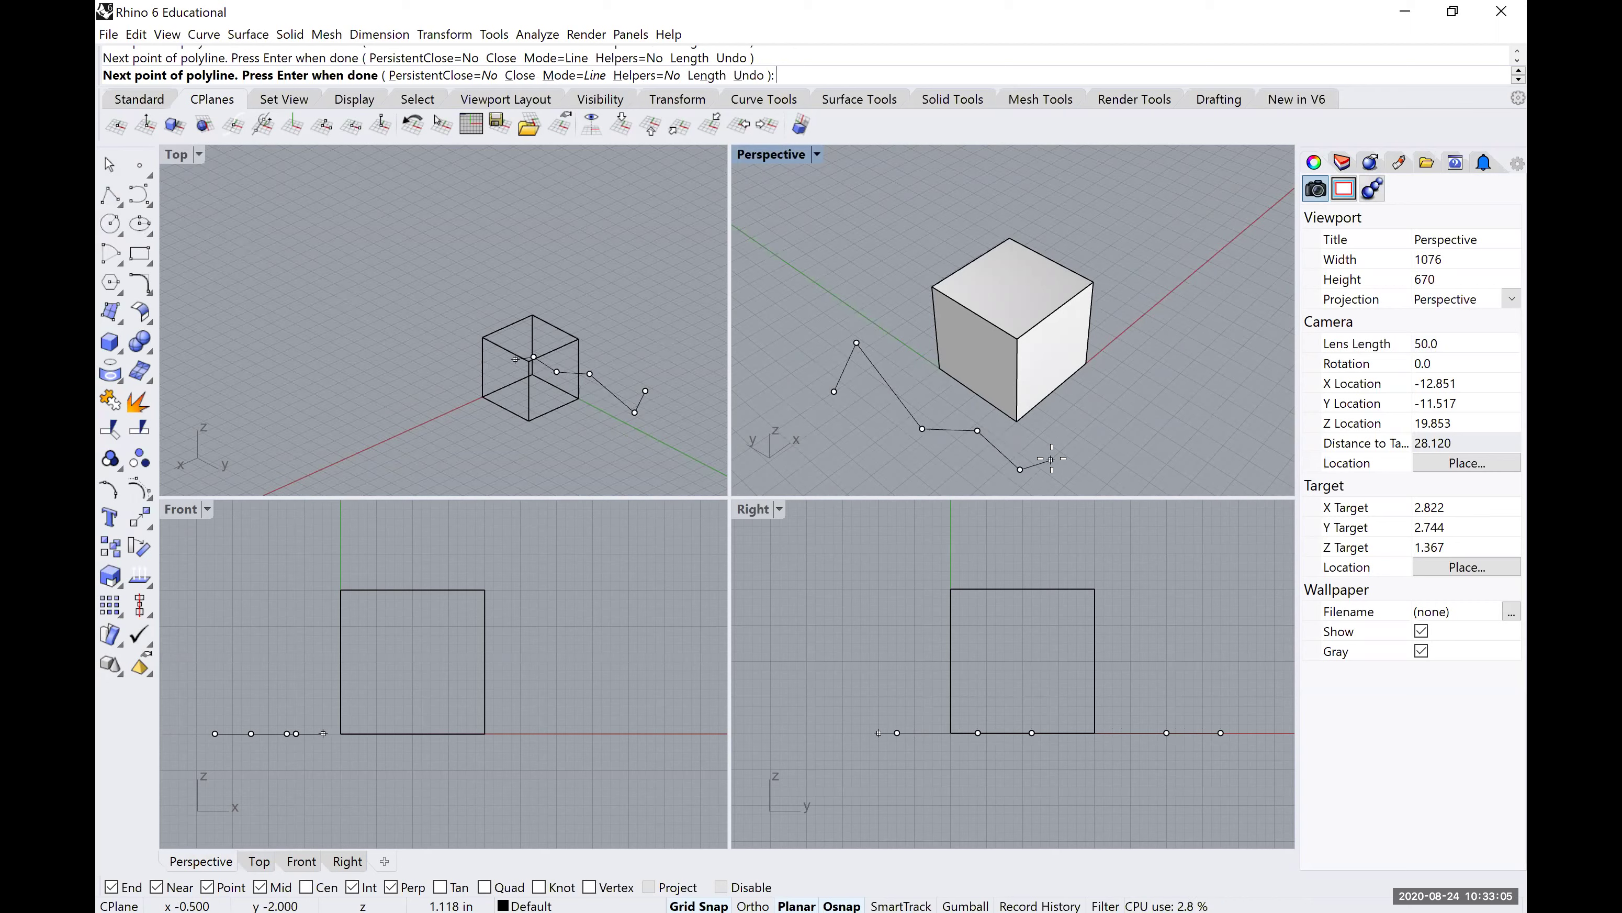
{"action": "key", "text": "Return"}
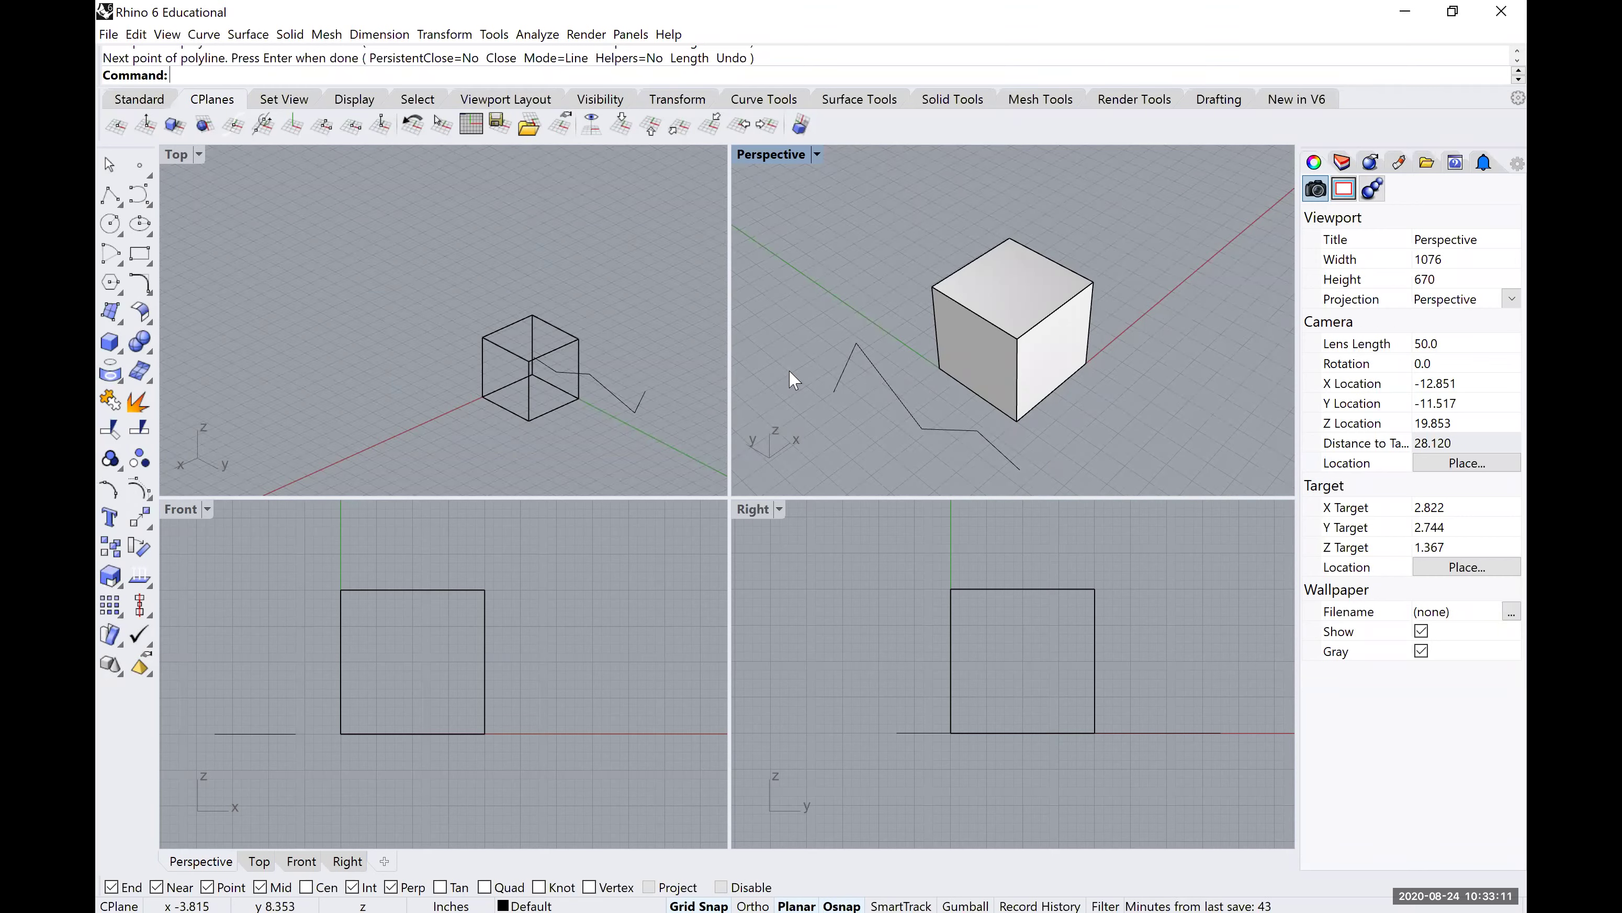
Add a separate short two-point line behind it.
{"action": "key", "text": "Return"}
{"action": "left_click", "coordinate": [809, 288]}
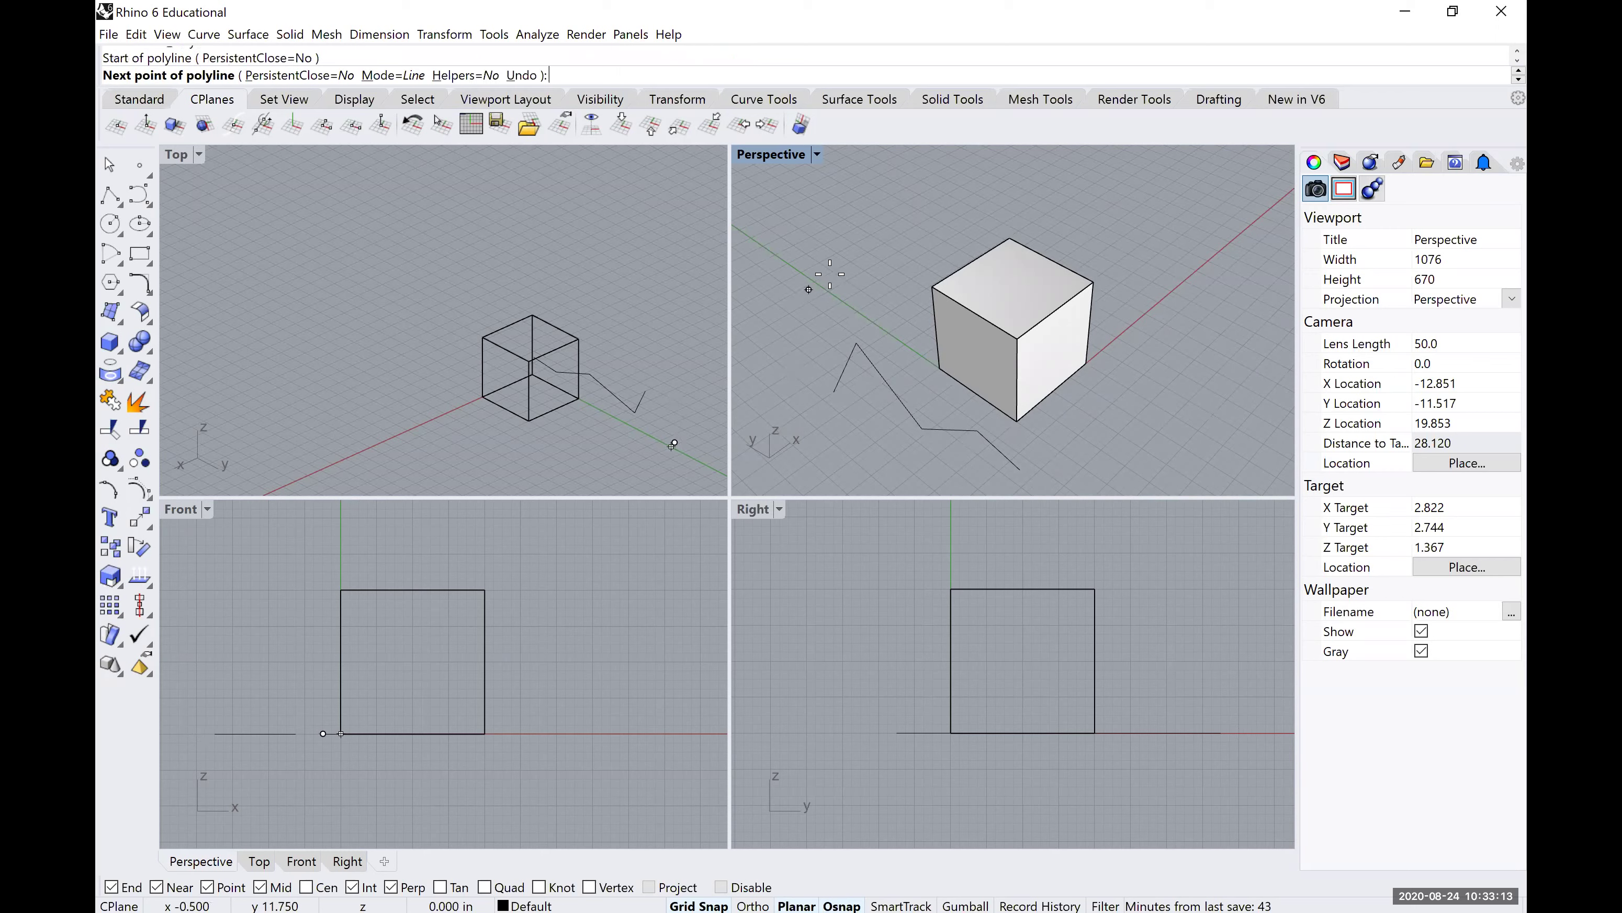
{"action": "left_click", "coordinate": [849, 272]}
{"action": "key", "text": "Return"}
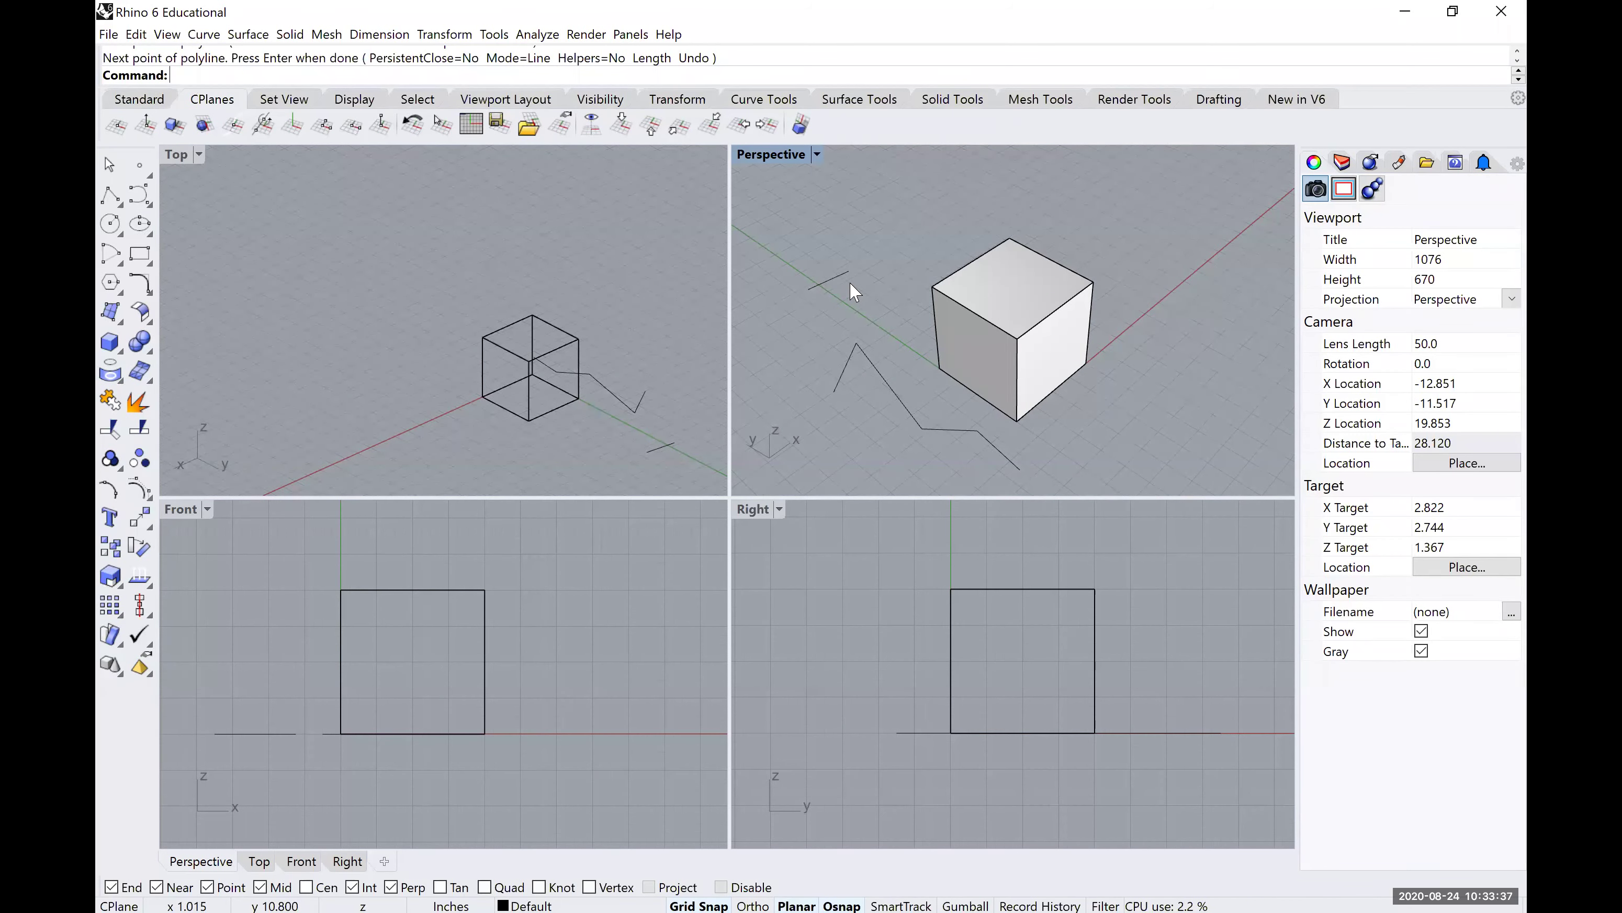
Draw a six-vertex polyline winding behind and around the cube using the Pol command.
{"action": "type", "text": "Polyline"}
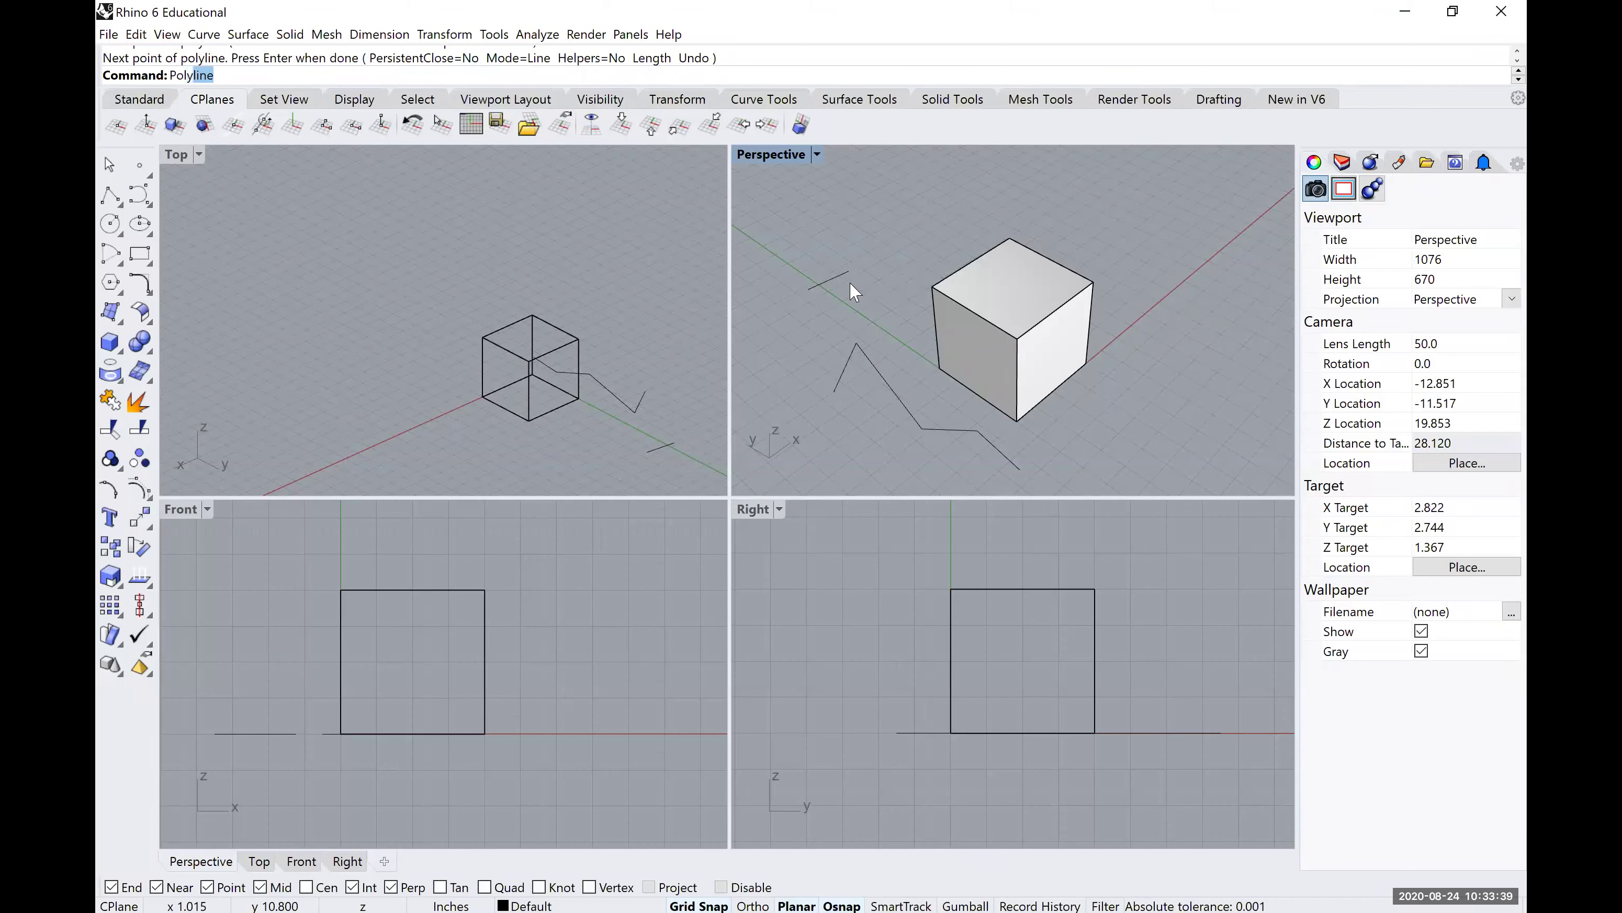
{"action": "key", "text": "Return"}
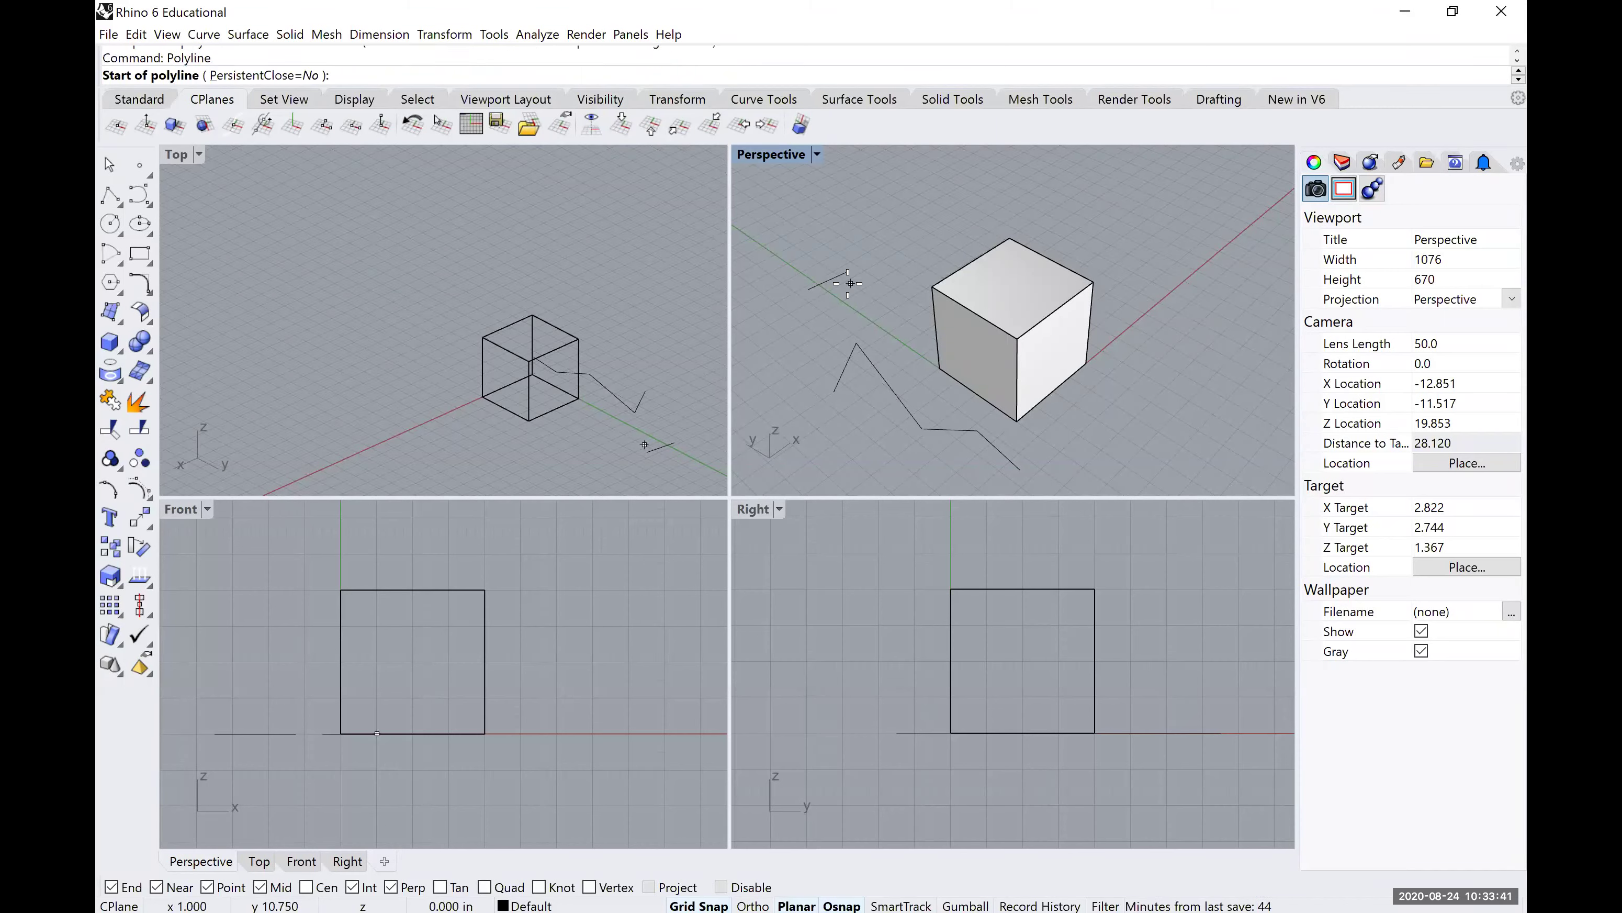
{"action": "left_click", "coordinate": [873, 292]}
{"action": "left_click", "coordinate": [913, 255]}
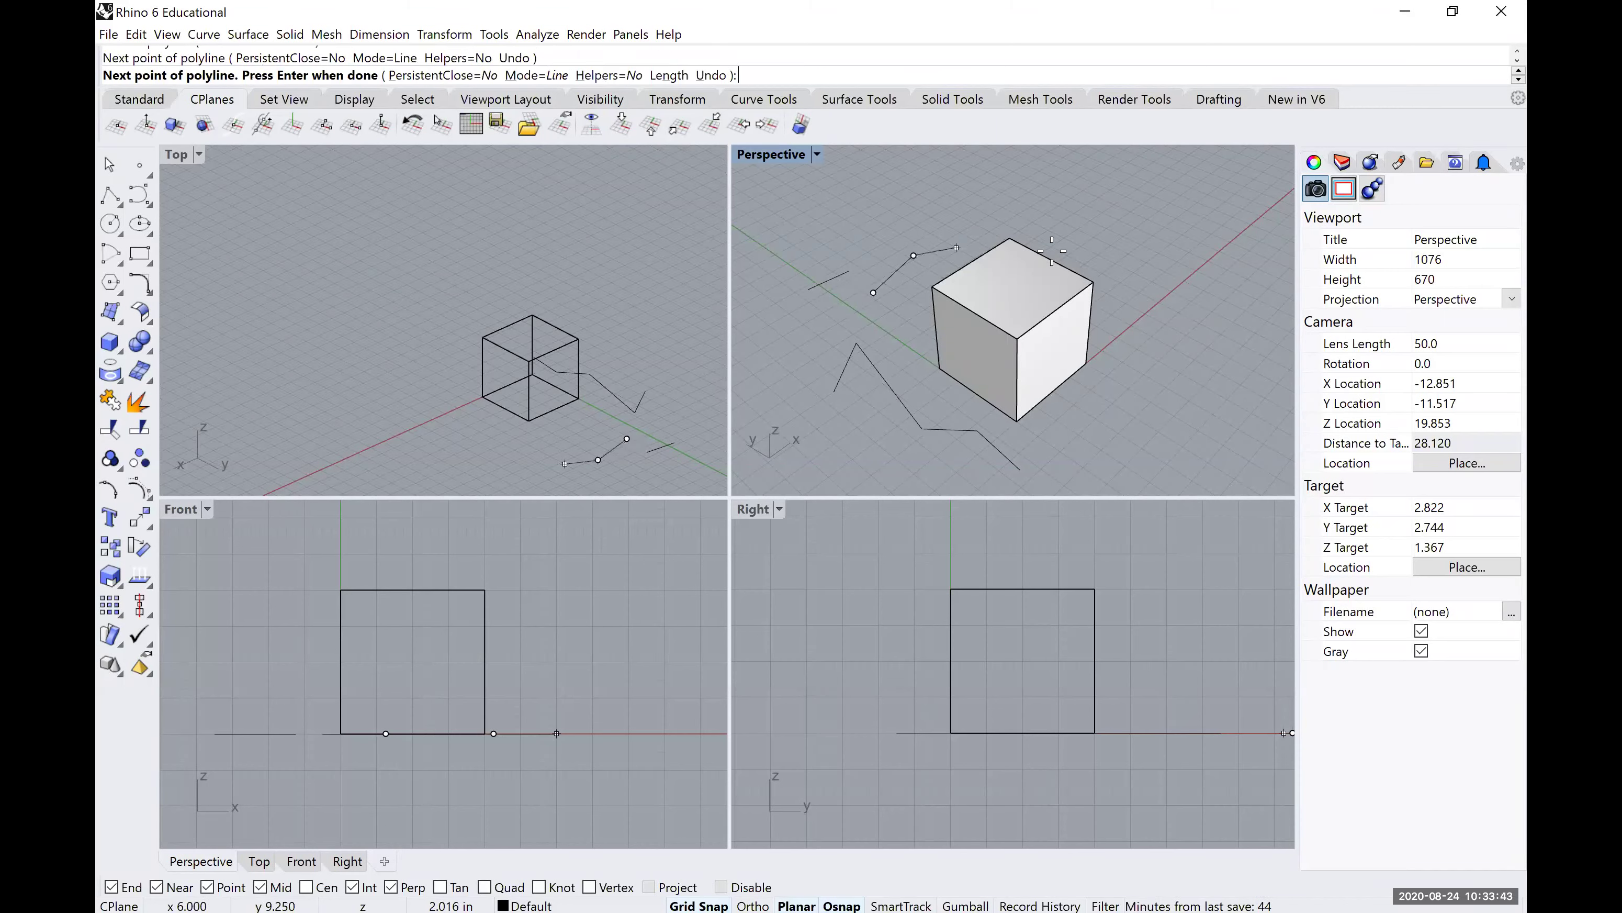
{"action": "left_click", "coordinate": [1073, 219]}
{"action": "left_click", "coordinate": [1141, 317]}
{"action": "left_click", "coordinate": [1204, 375]}
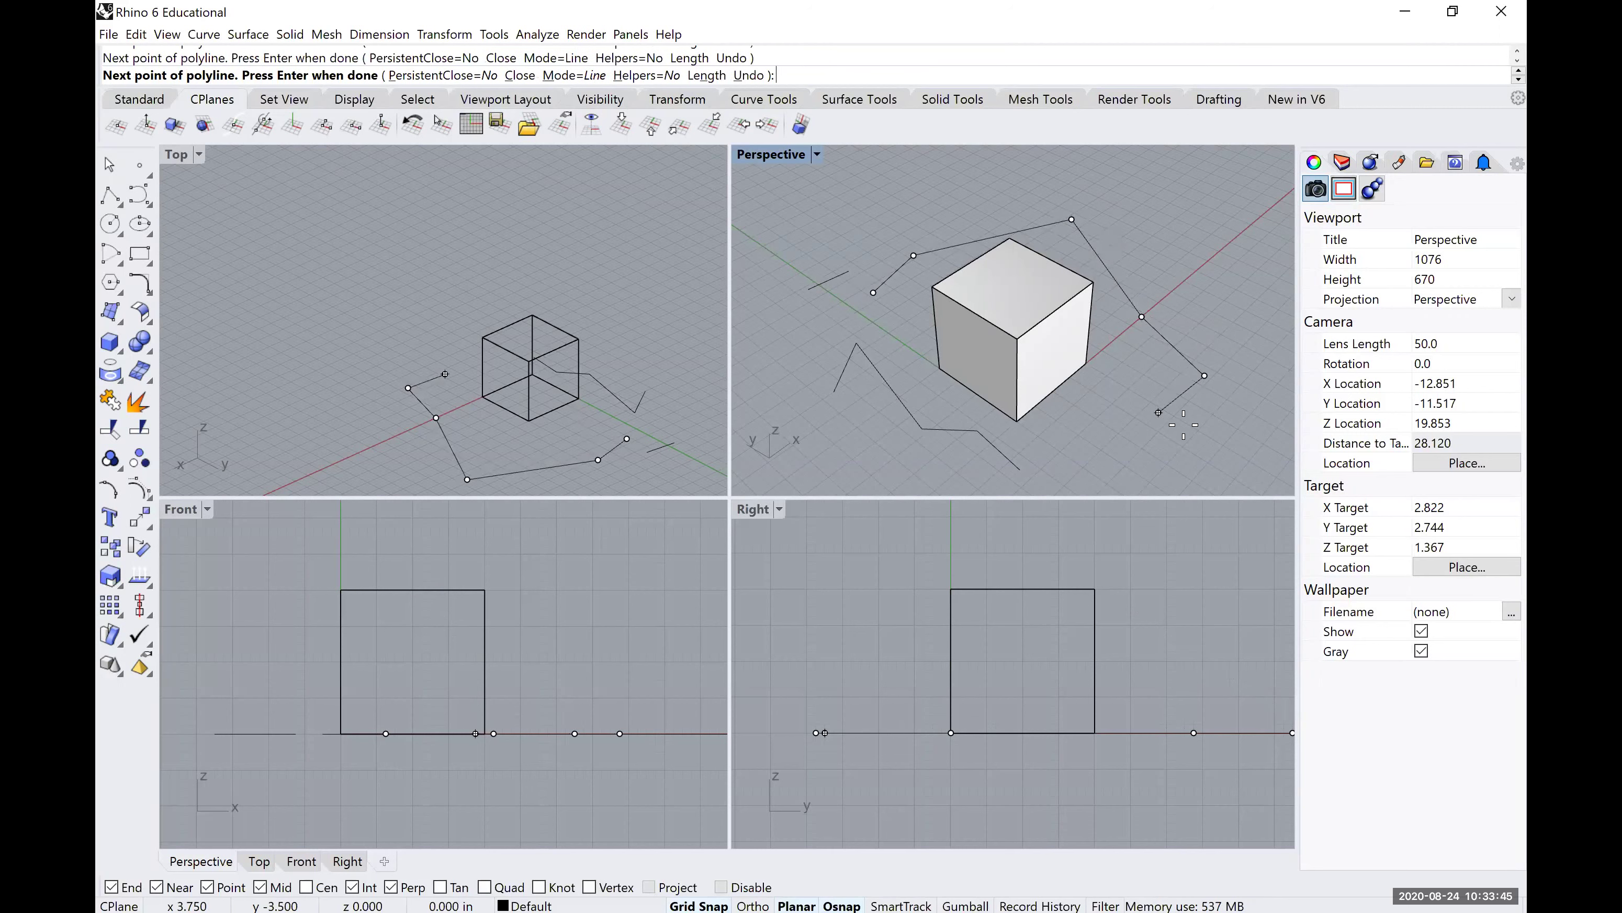
{"action": "left_click", "coordinate": [1184, 425]}
{"action": "key", "text": "Return"}
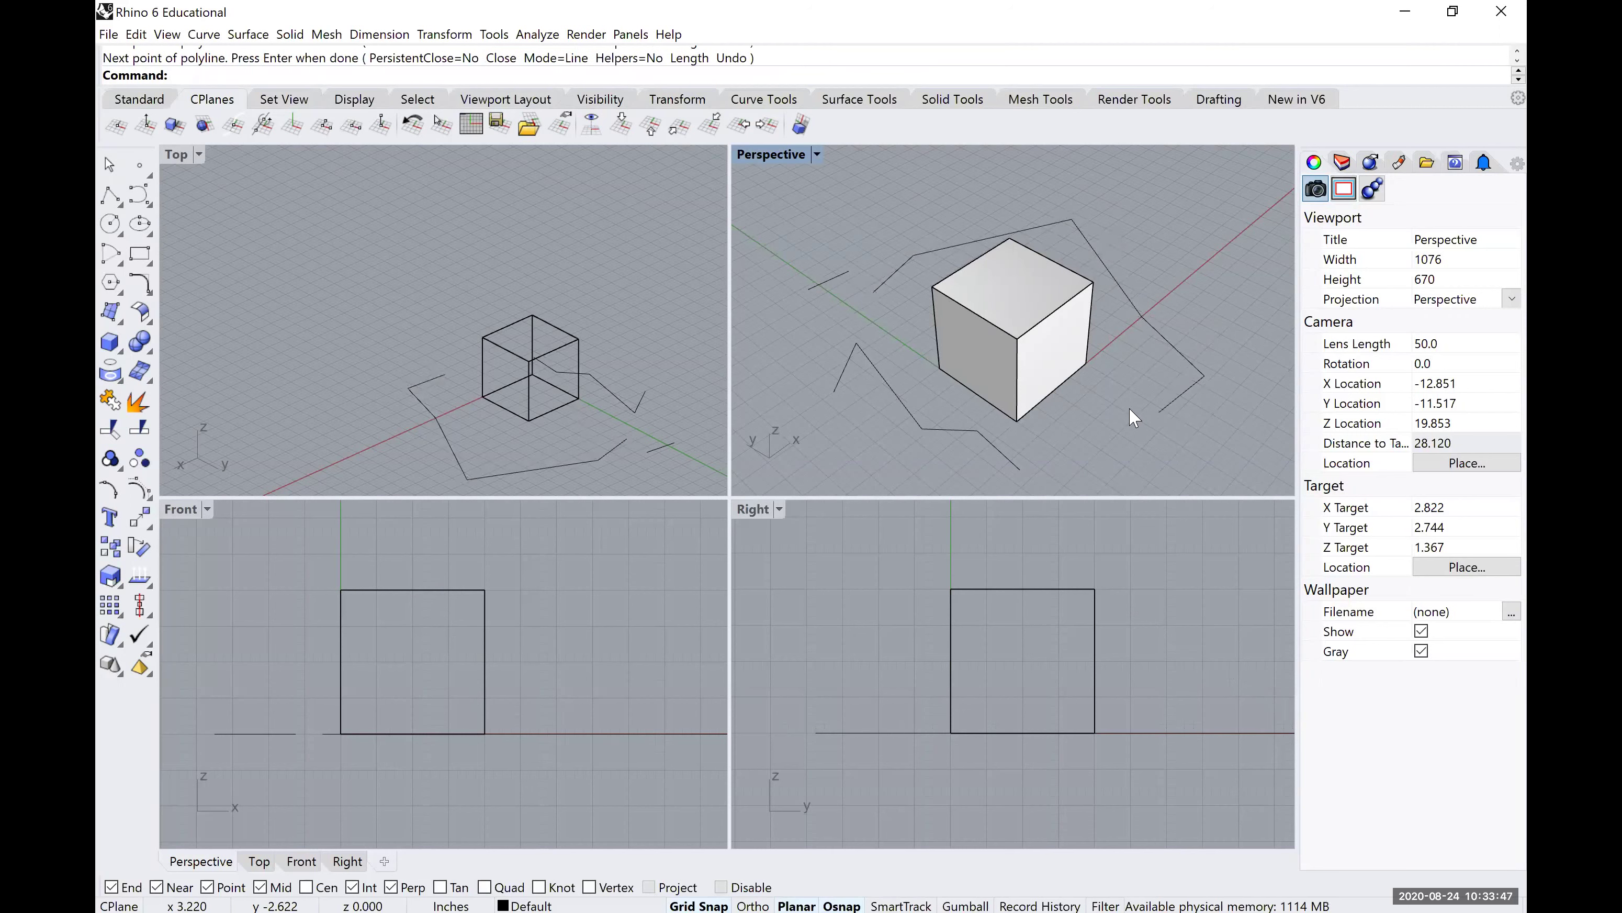
Draw a rectangle on the ground to the right of the cube by two corners.
{"action": "type", "text": "rectangle"}
{"action": "key", "text": "Return"}
{"action": "left_click", "coordinate": [1124, 422]}
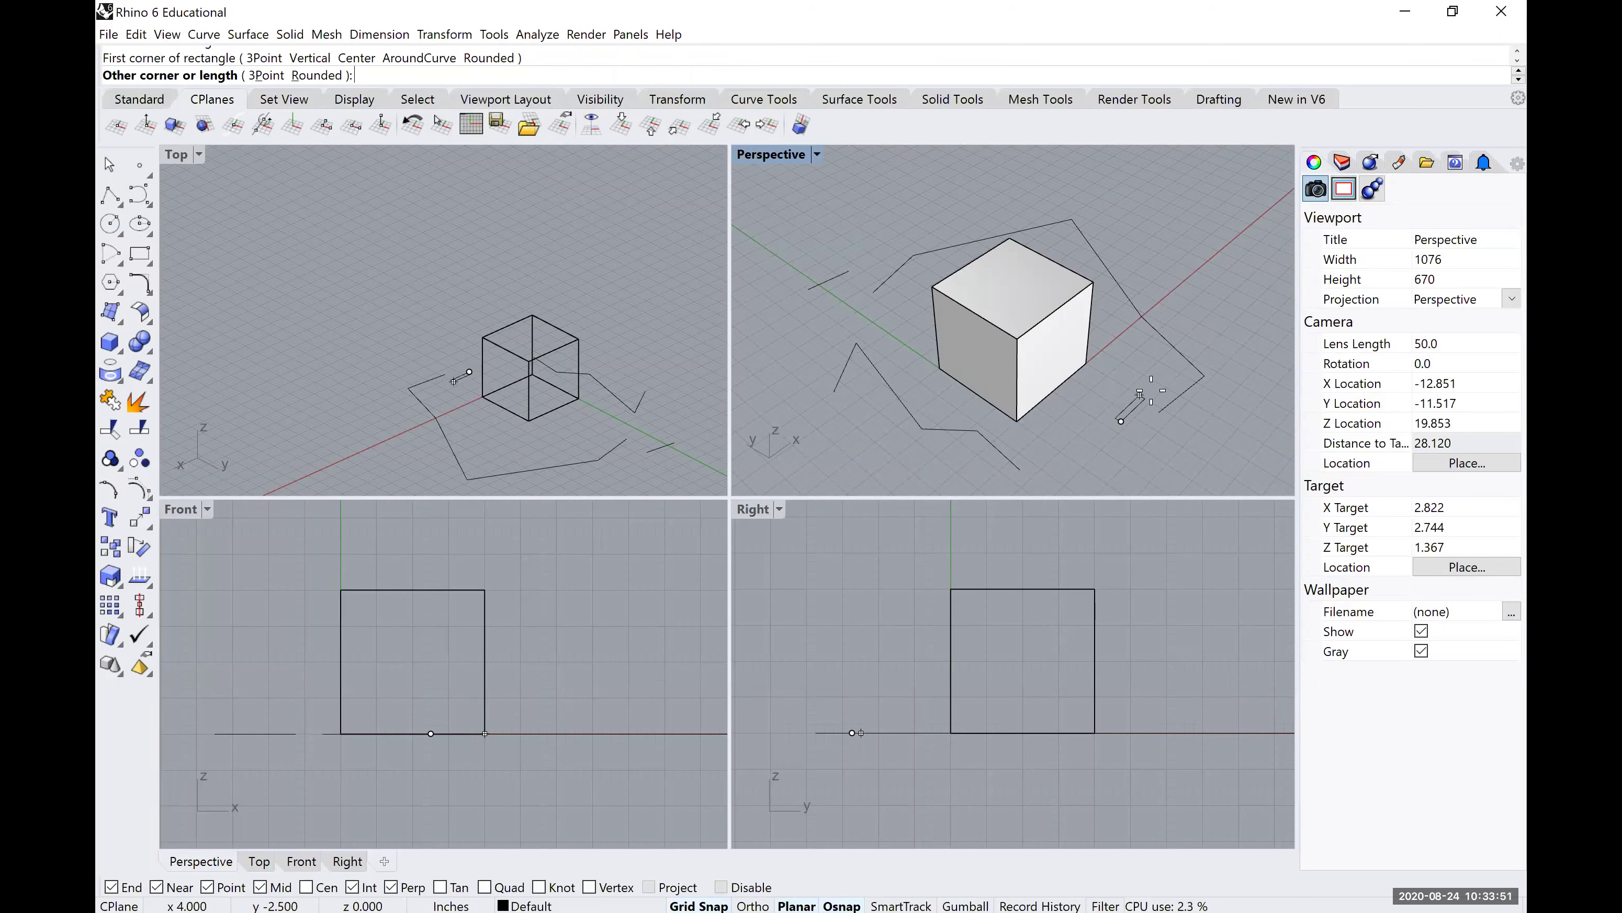
{"action": "left_click", "coordinate": [1261, 377]}
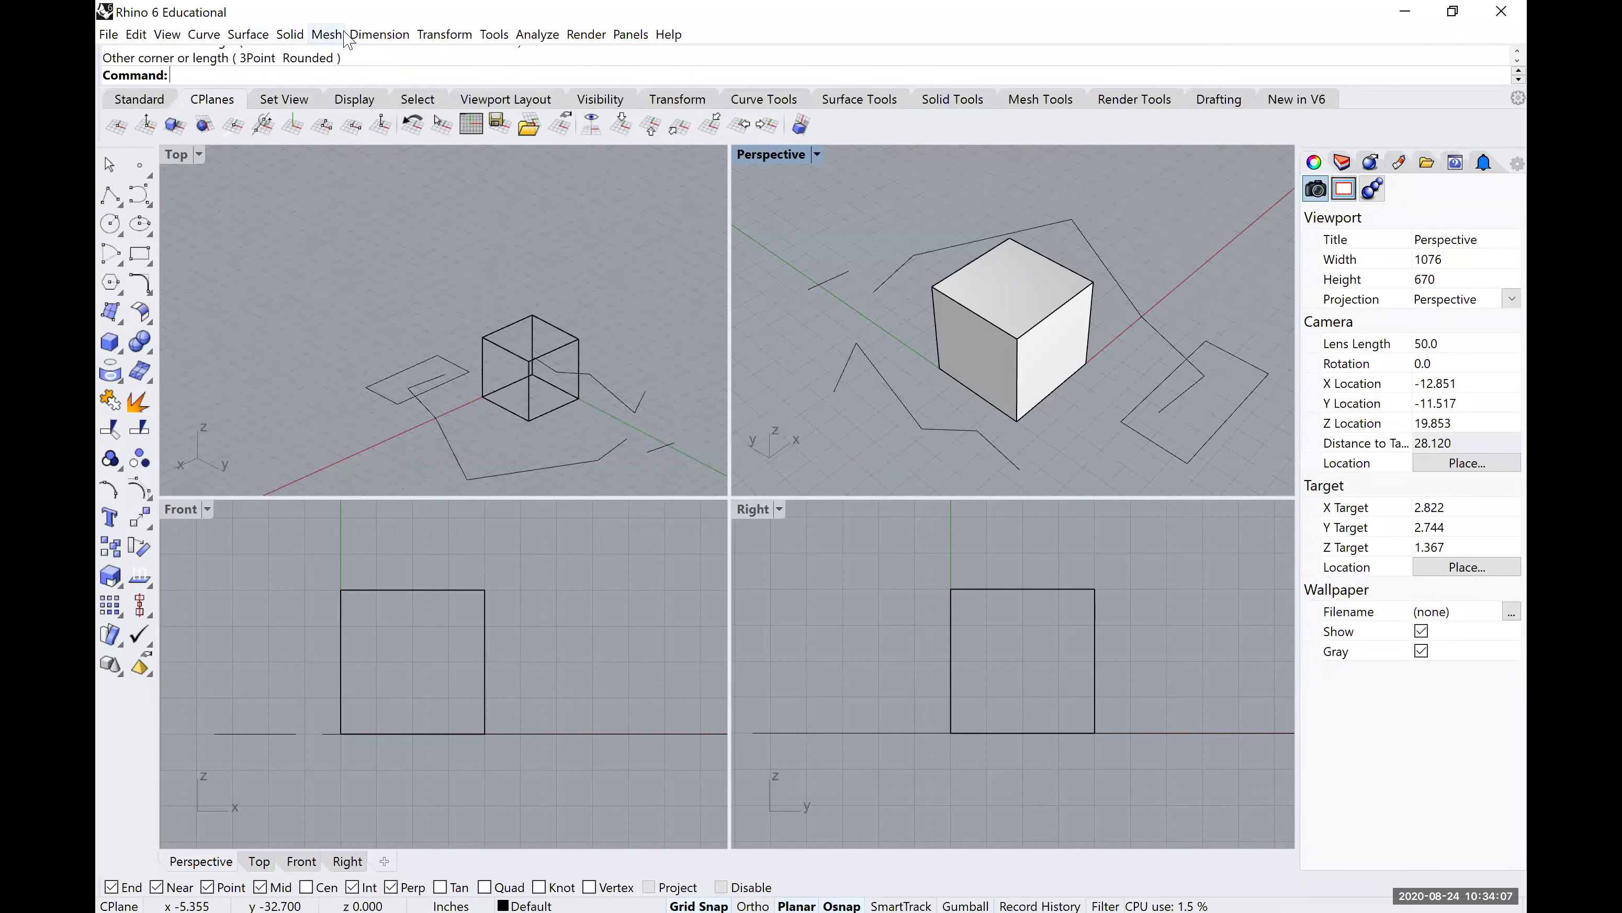
{"action": "left_click", "coordinate": [204, 38]}
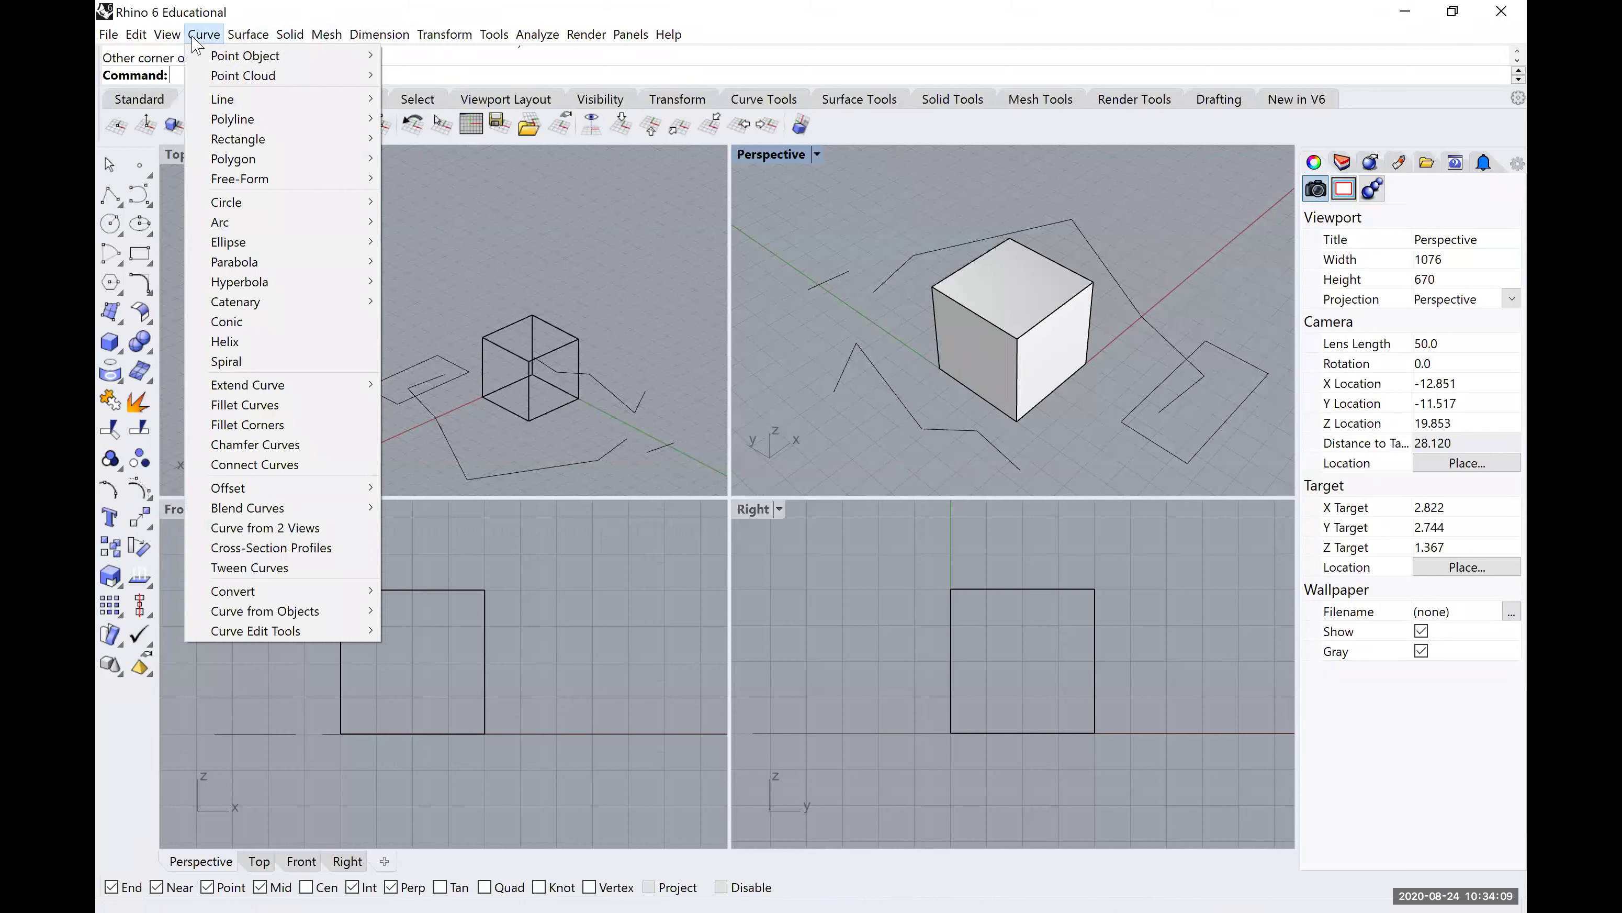
{"action": "left_click", "coordinate": [195, 38]}
{"action": "left_click", "coordinate": [193, 38]}
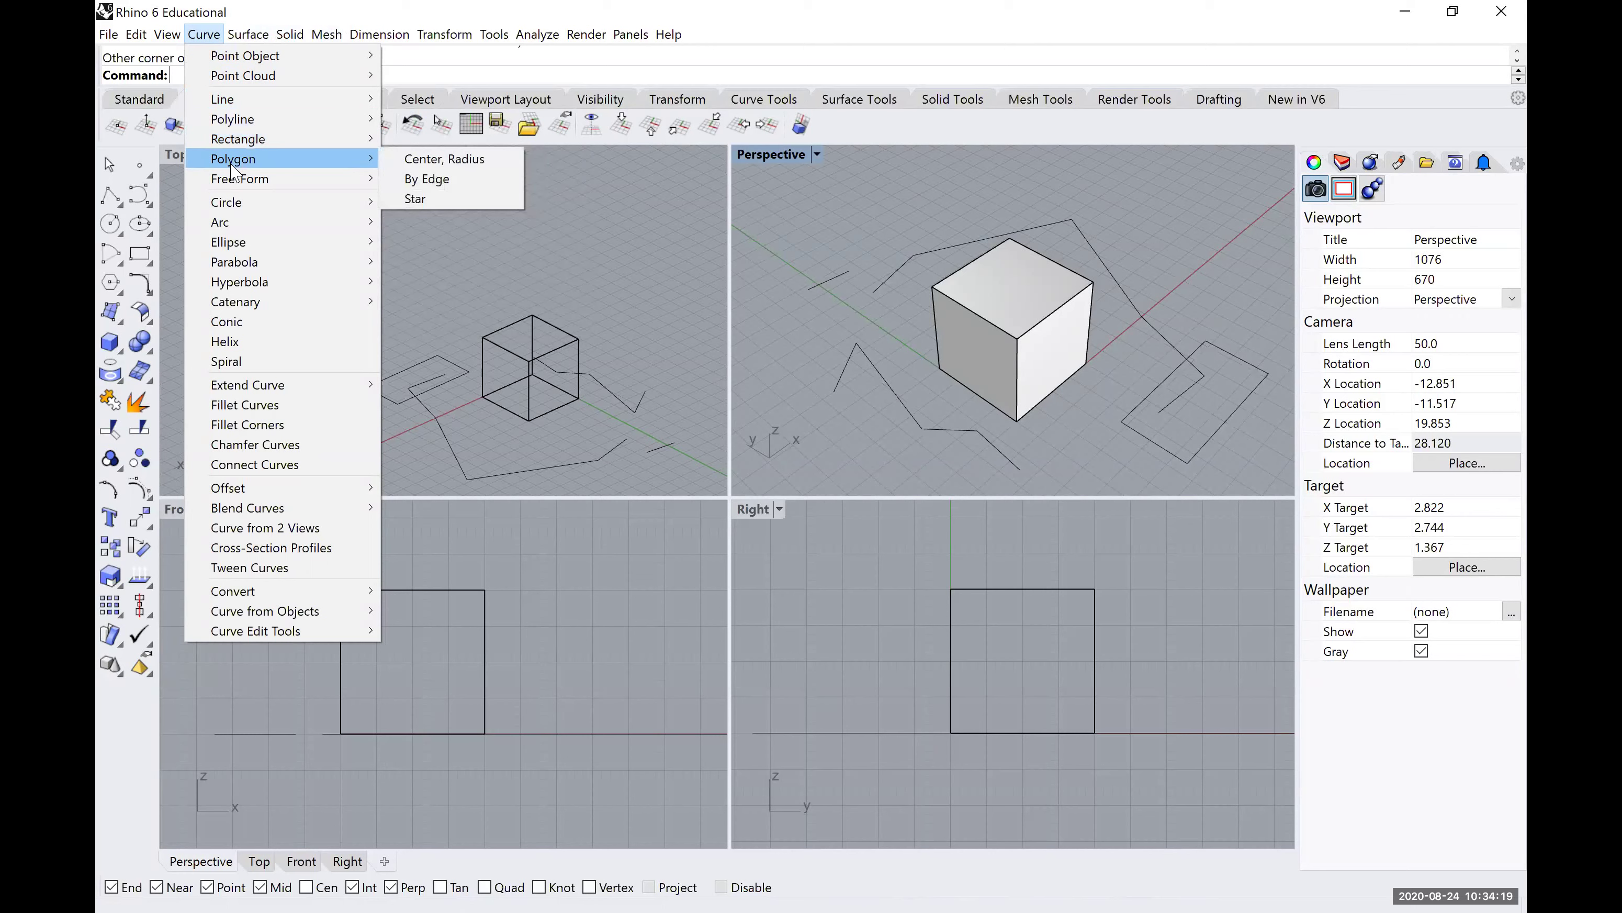
{"action": "mouse_move", "coordinate": [238, 185]}
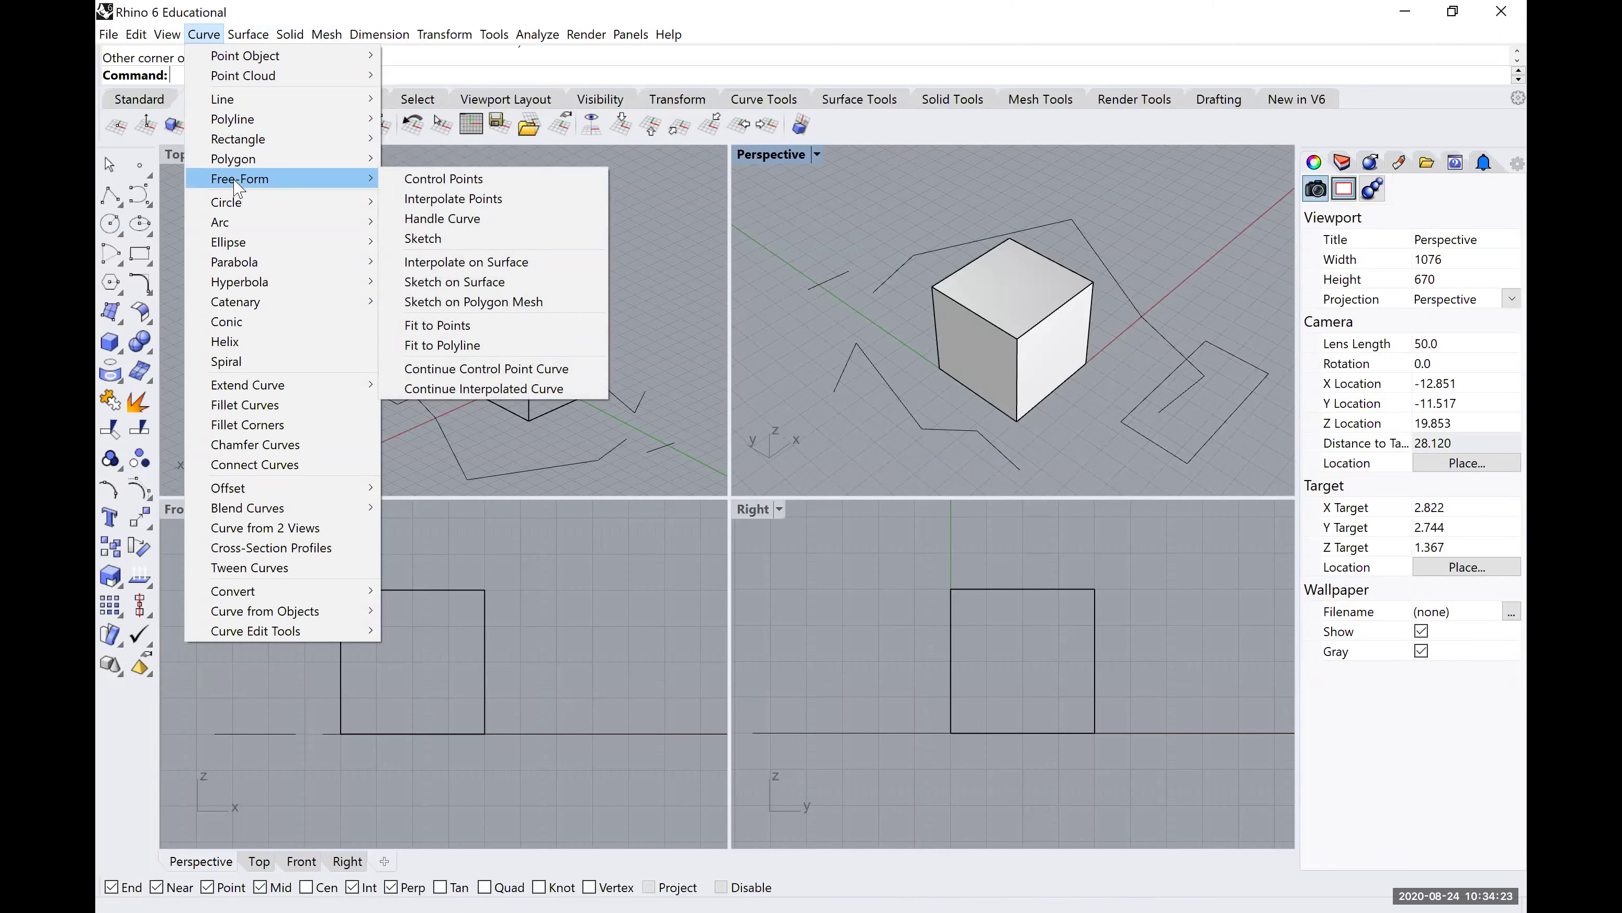
{"action": "left_click", "coordinate": [666, 313]}
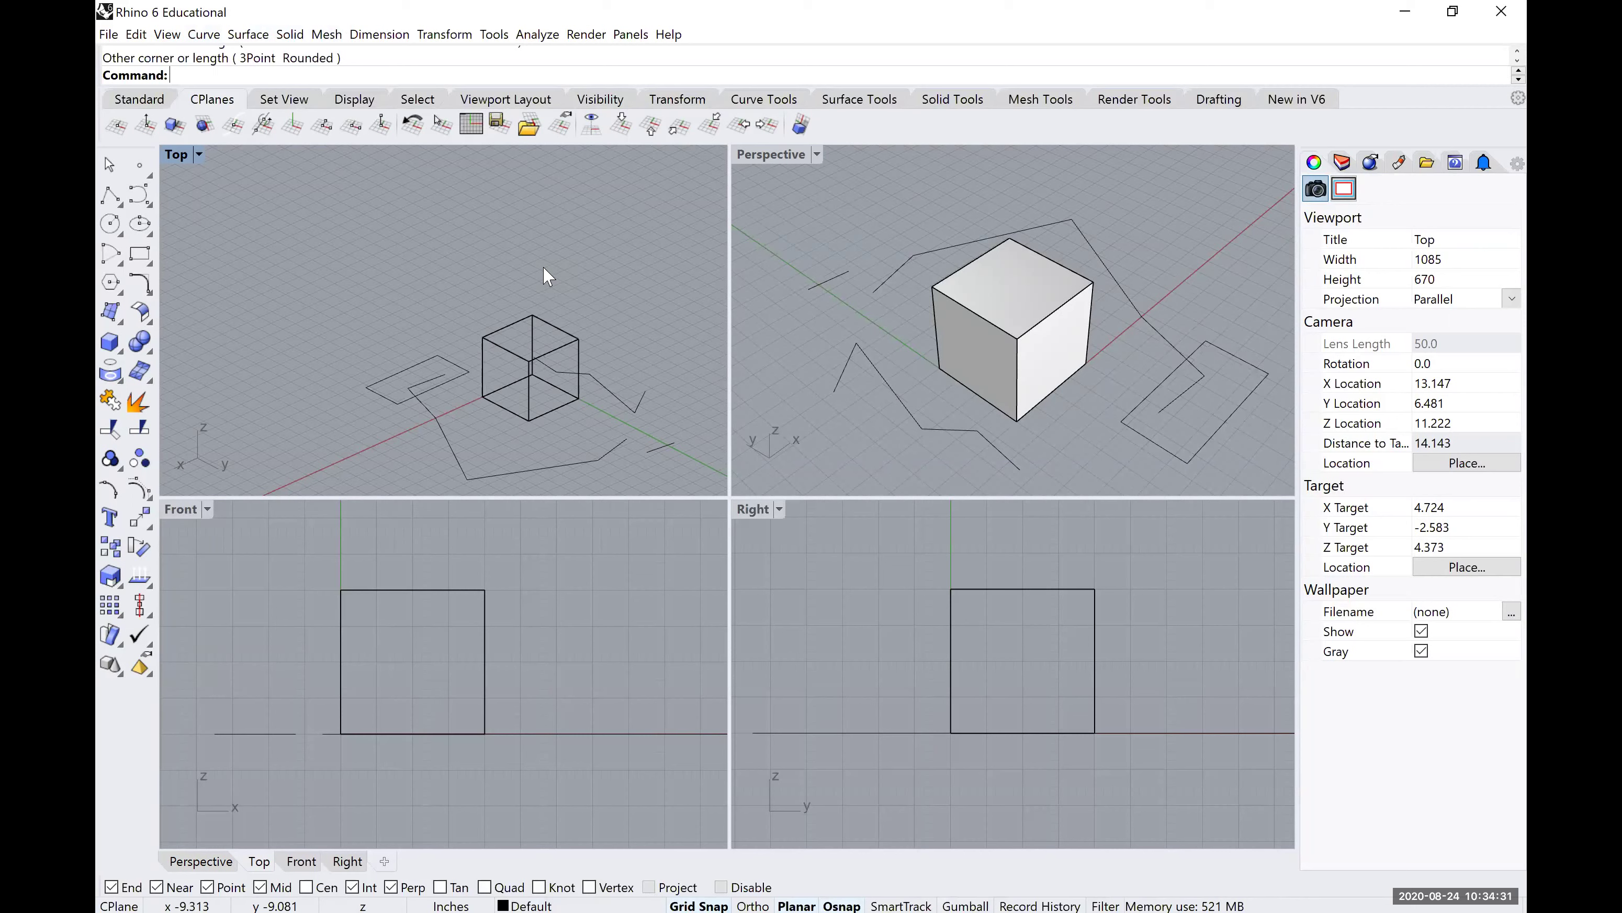
Draw a five-sided inscribed polygon on the ground left of the cube, centre then corner.
{"action": "type", "text": "Polygon"}
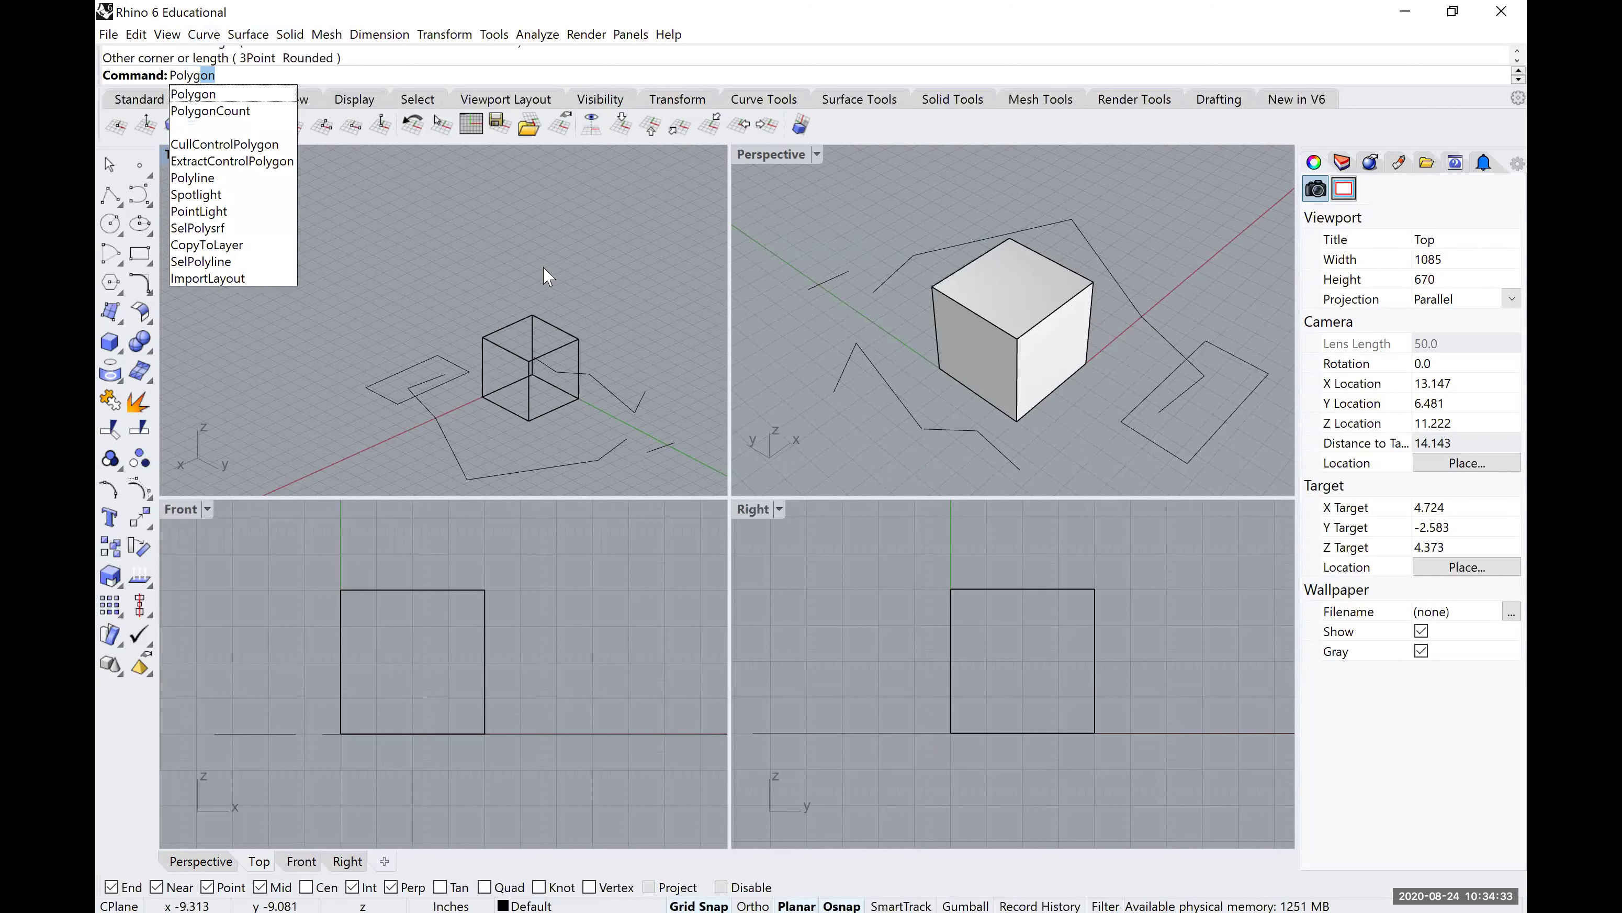
{"action": "key", "text": "Return"}
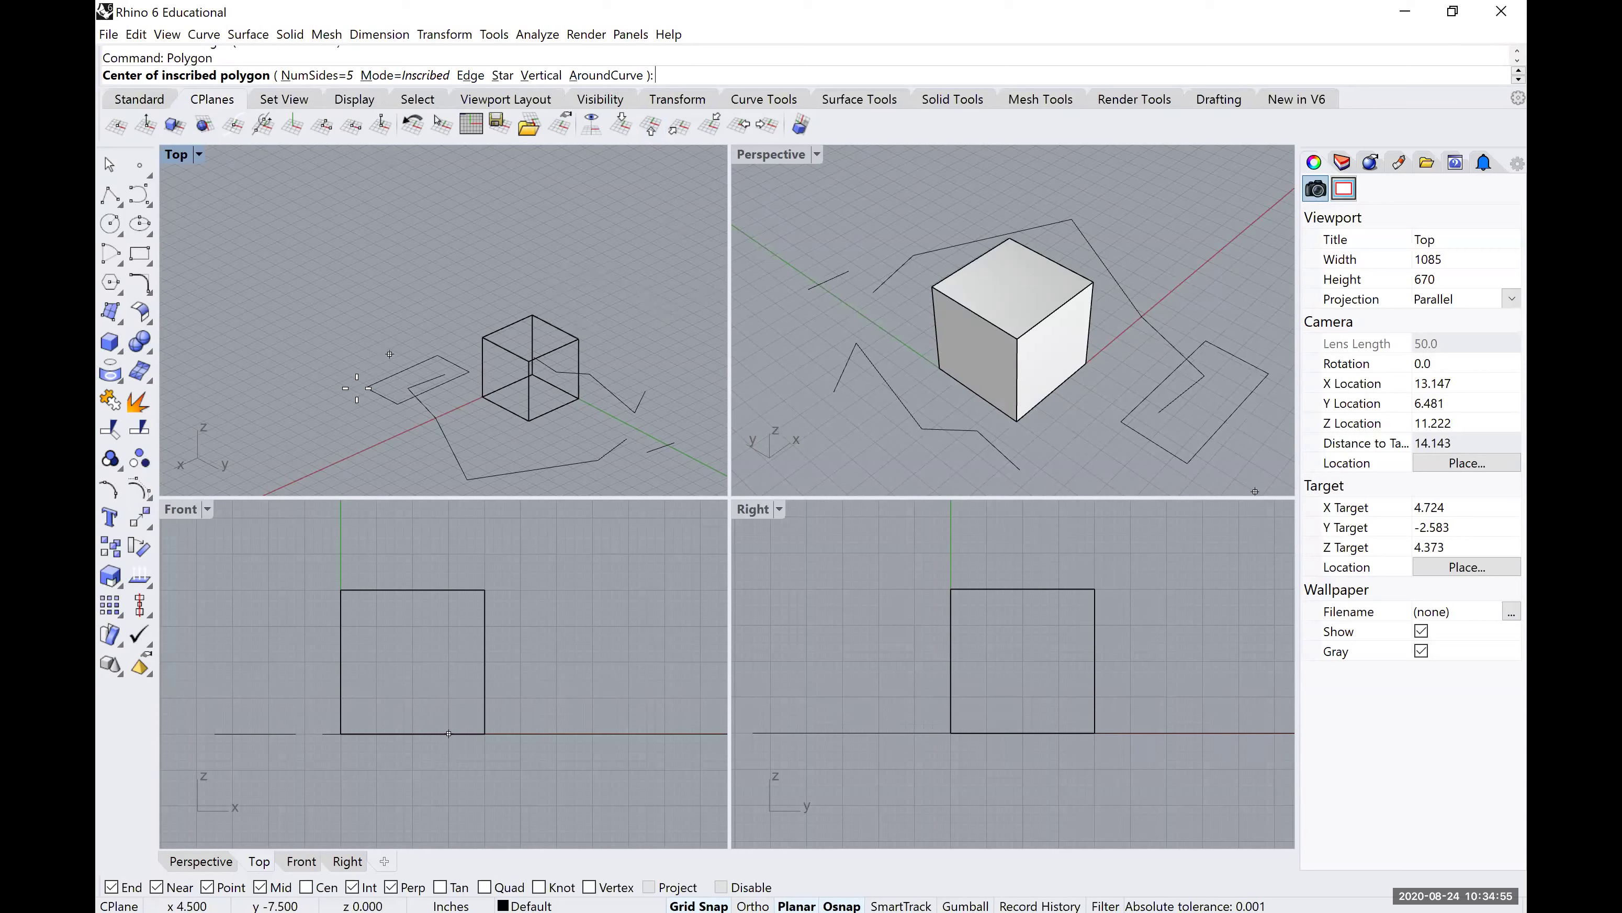
{"action": "left_click", "coordinate": [887, 350]}
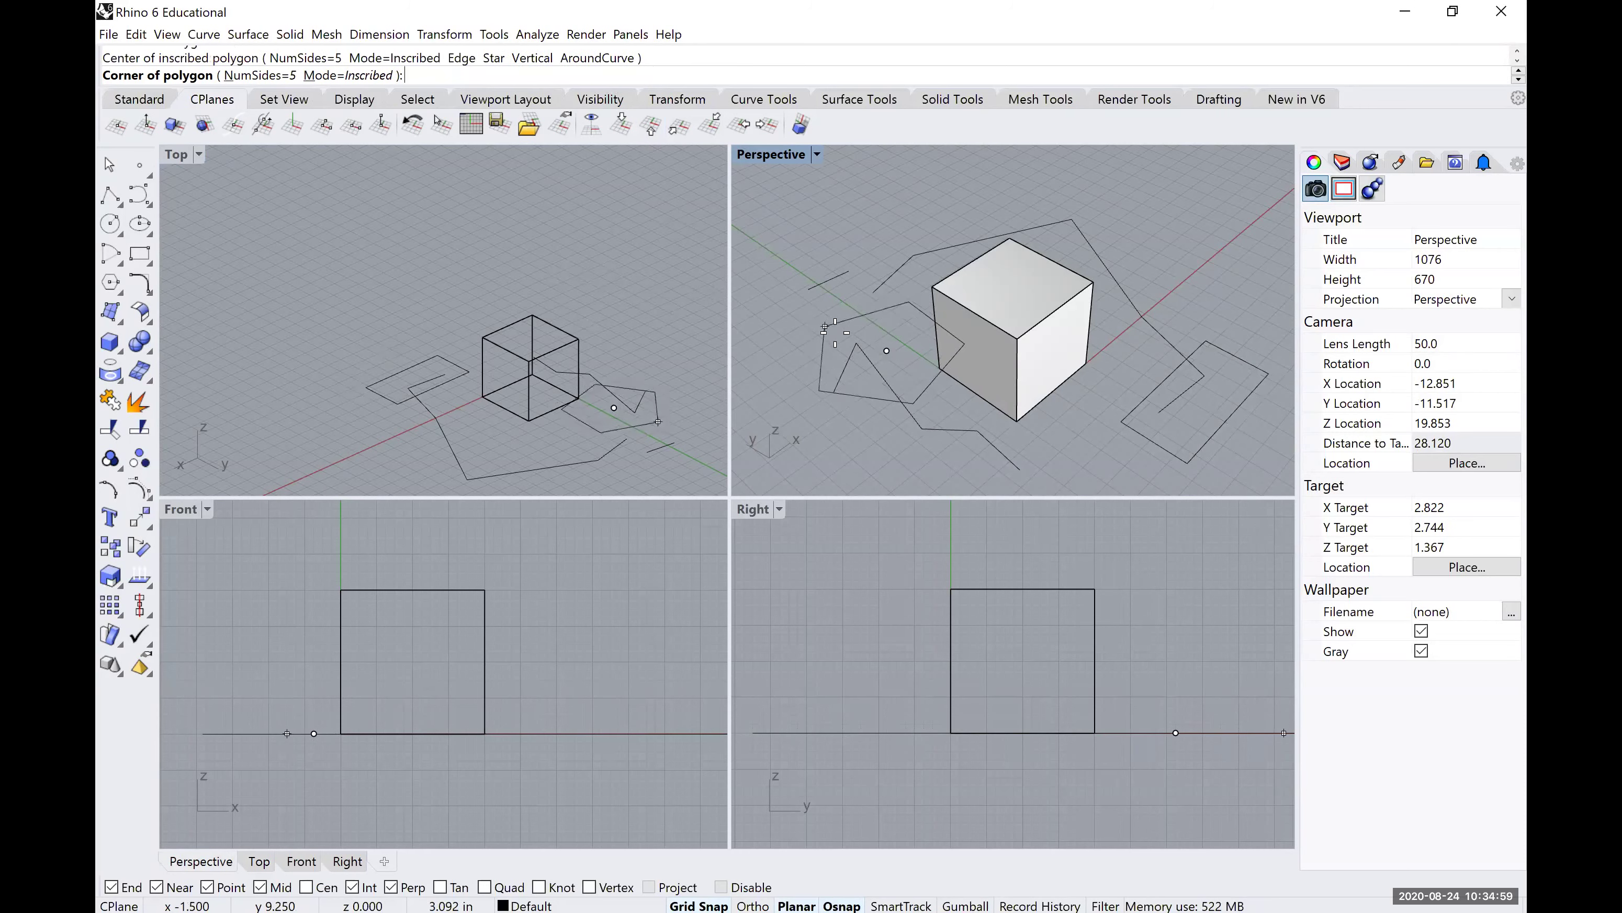
{"action": "left_click", "coordinate": [832, 332]}
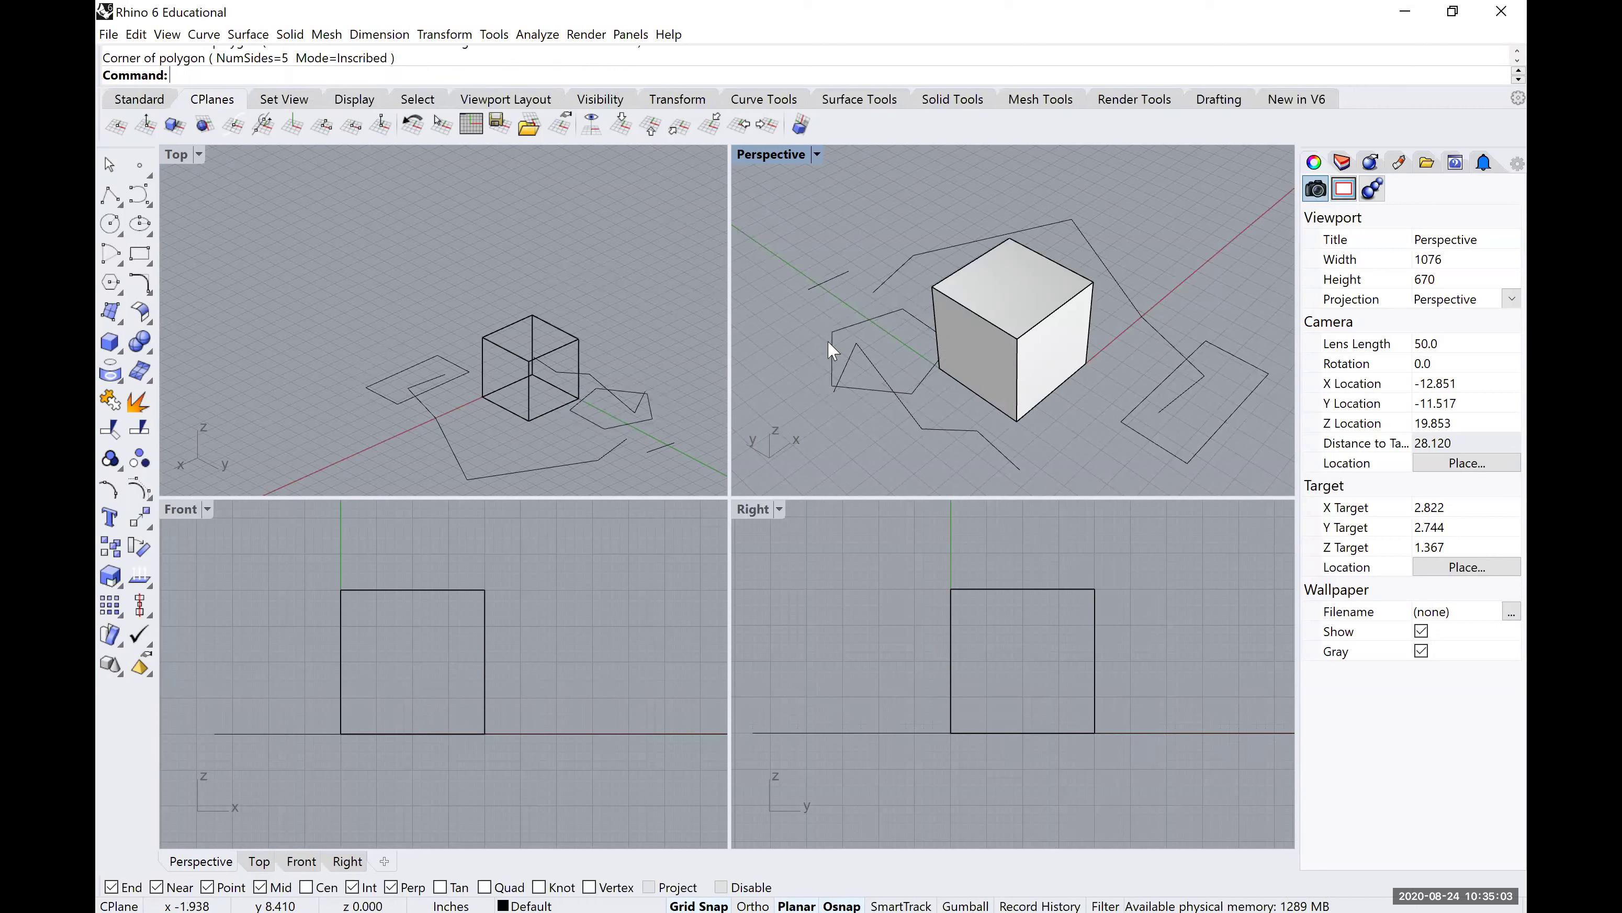
{"action": "key", "text": "Return"}
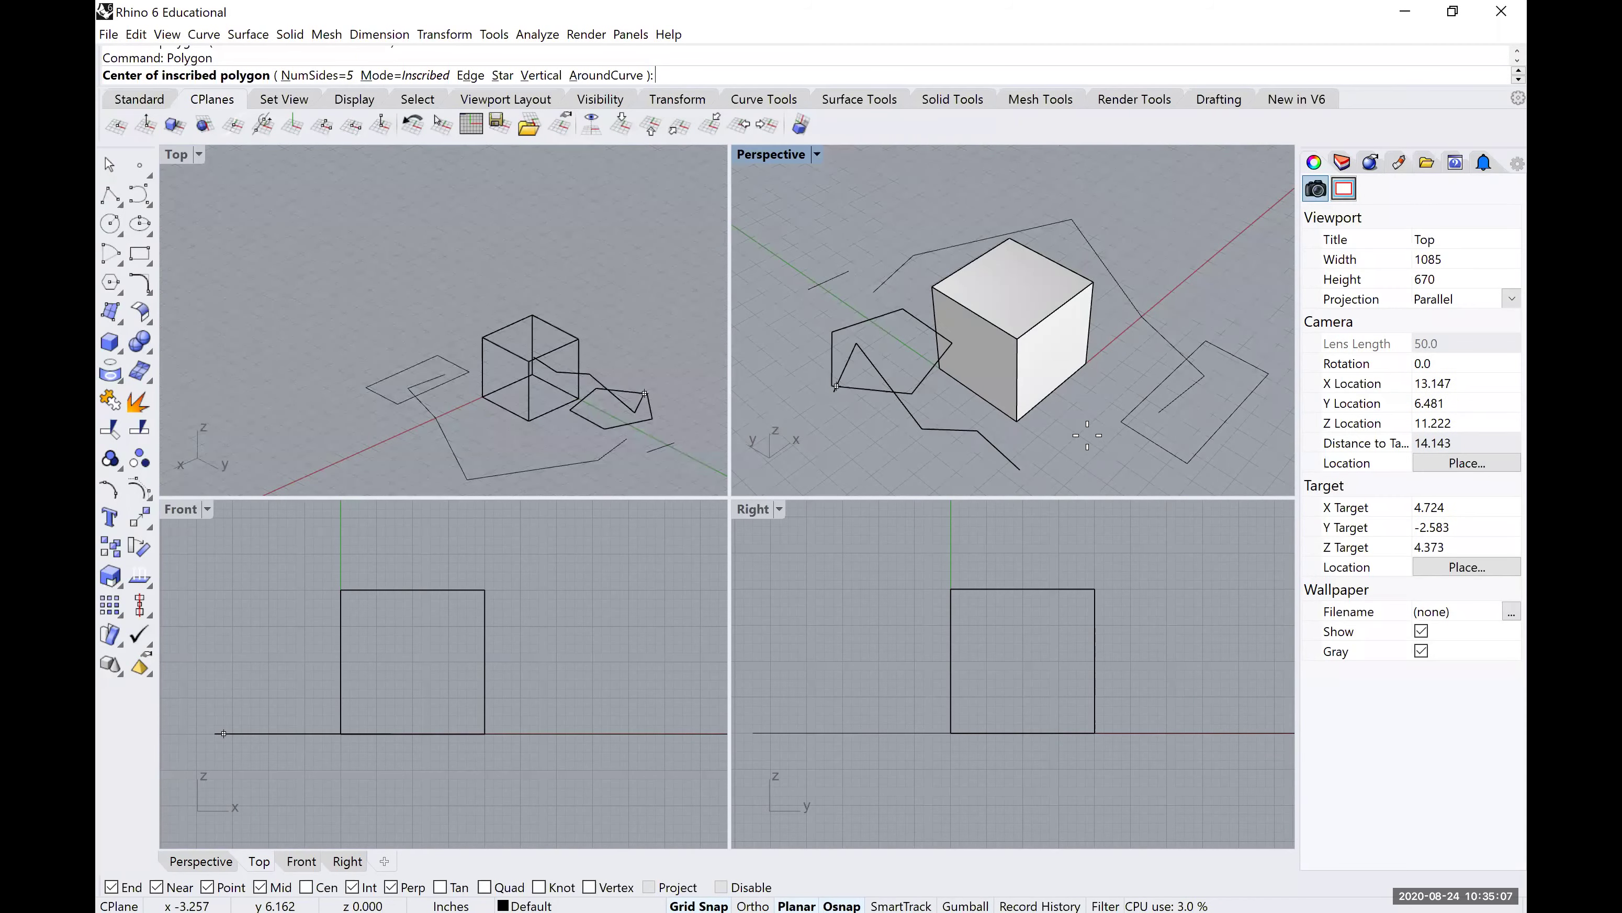
Draw an eight-sided polygon to the right of the cube, centre then corner.
{"action": "left_click", "coordinate": [322, 76]}
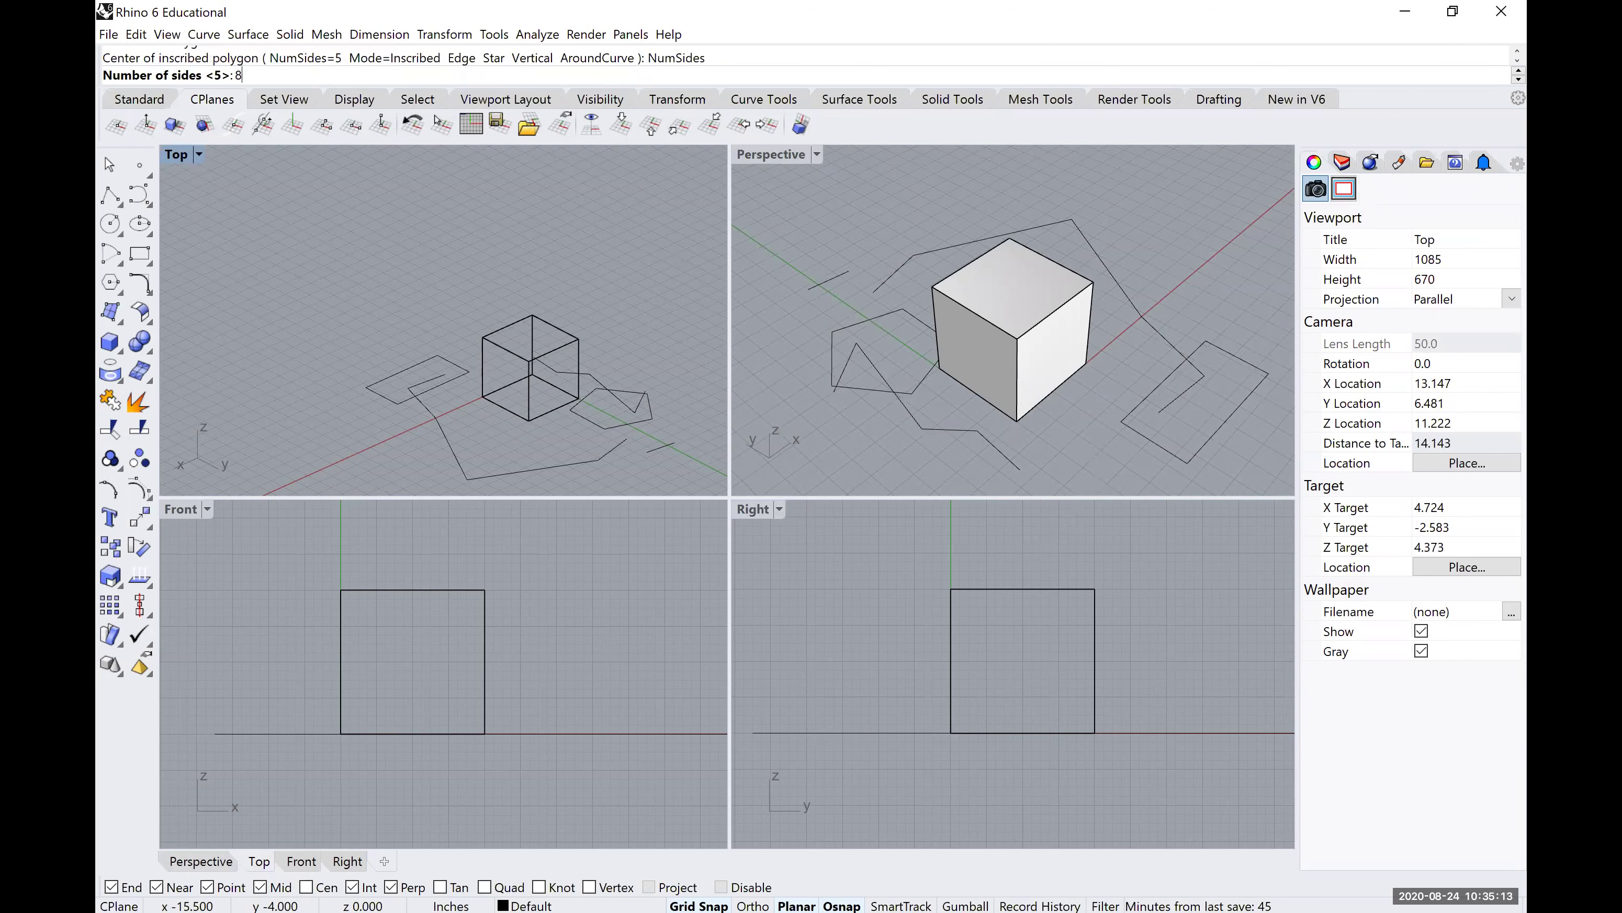
{"action": "key", "text": "Return"}
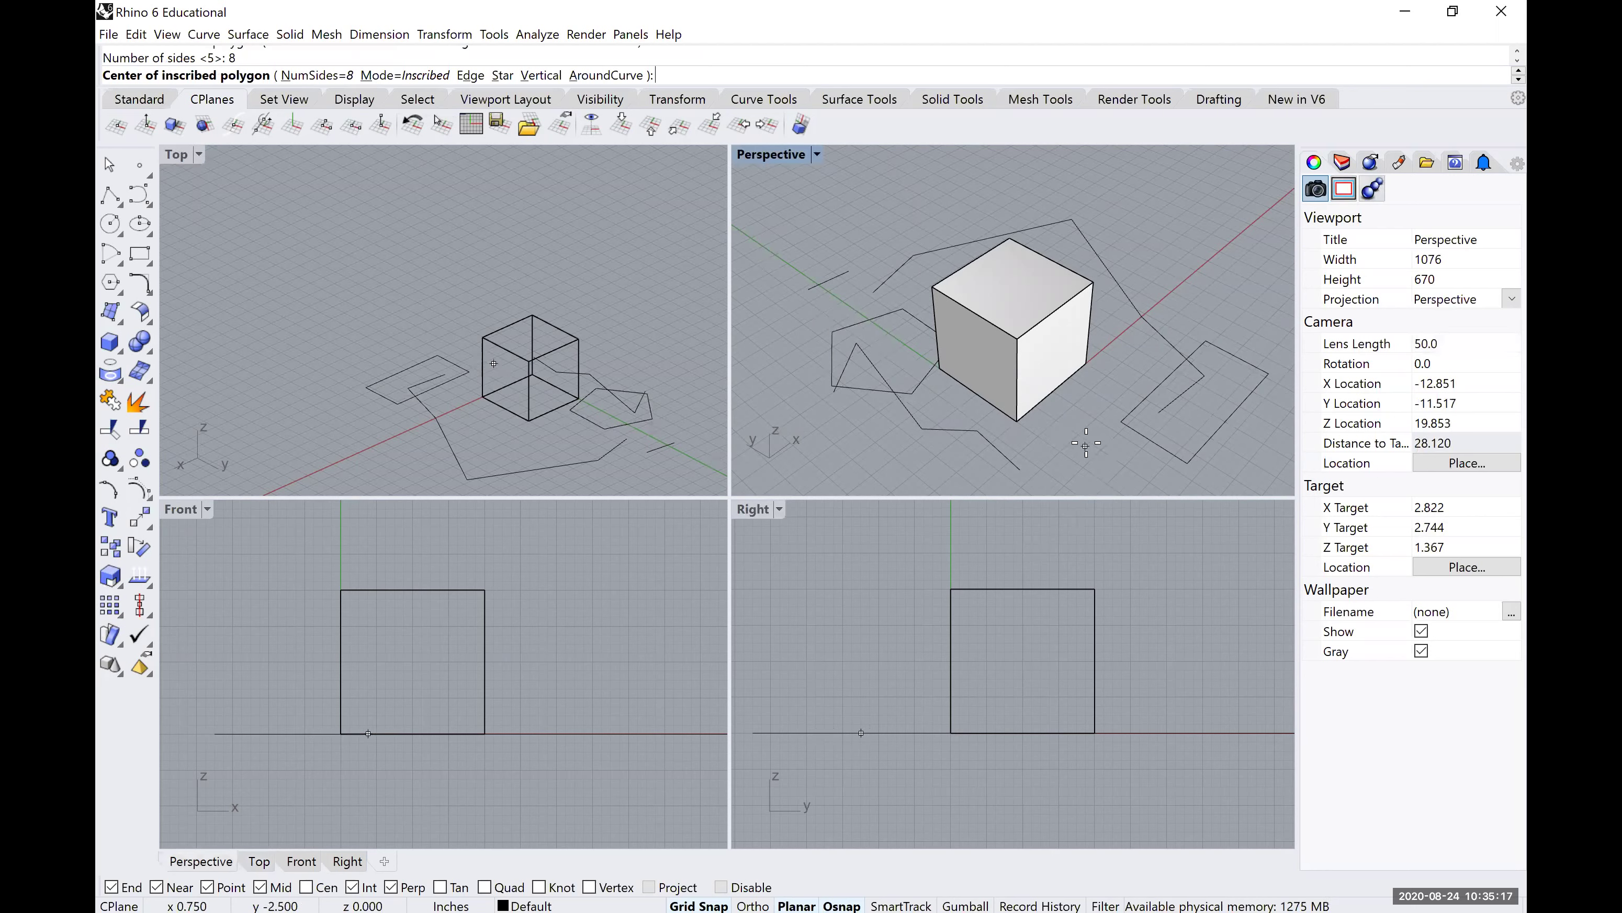
{"action": "left_click", "coordinate": [1103, 430]}
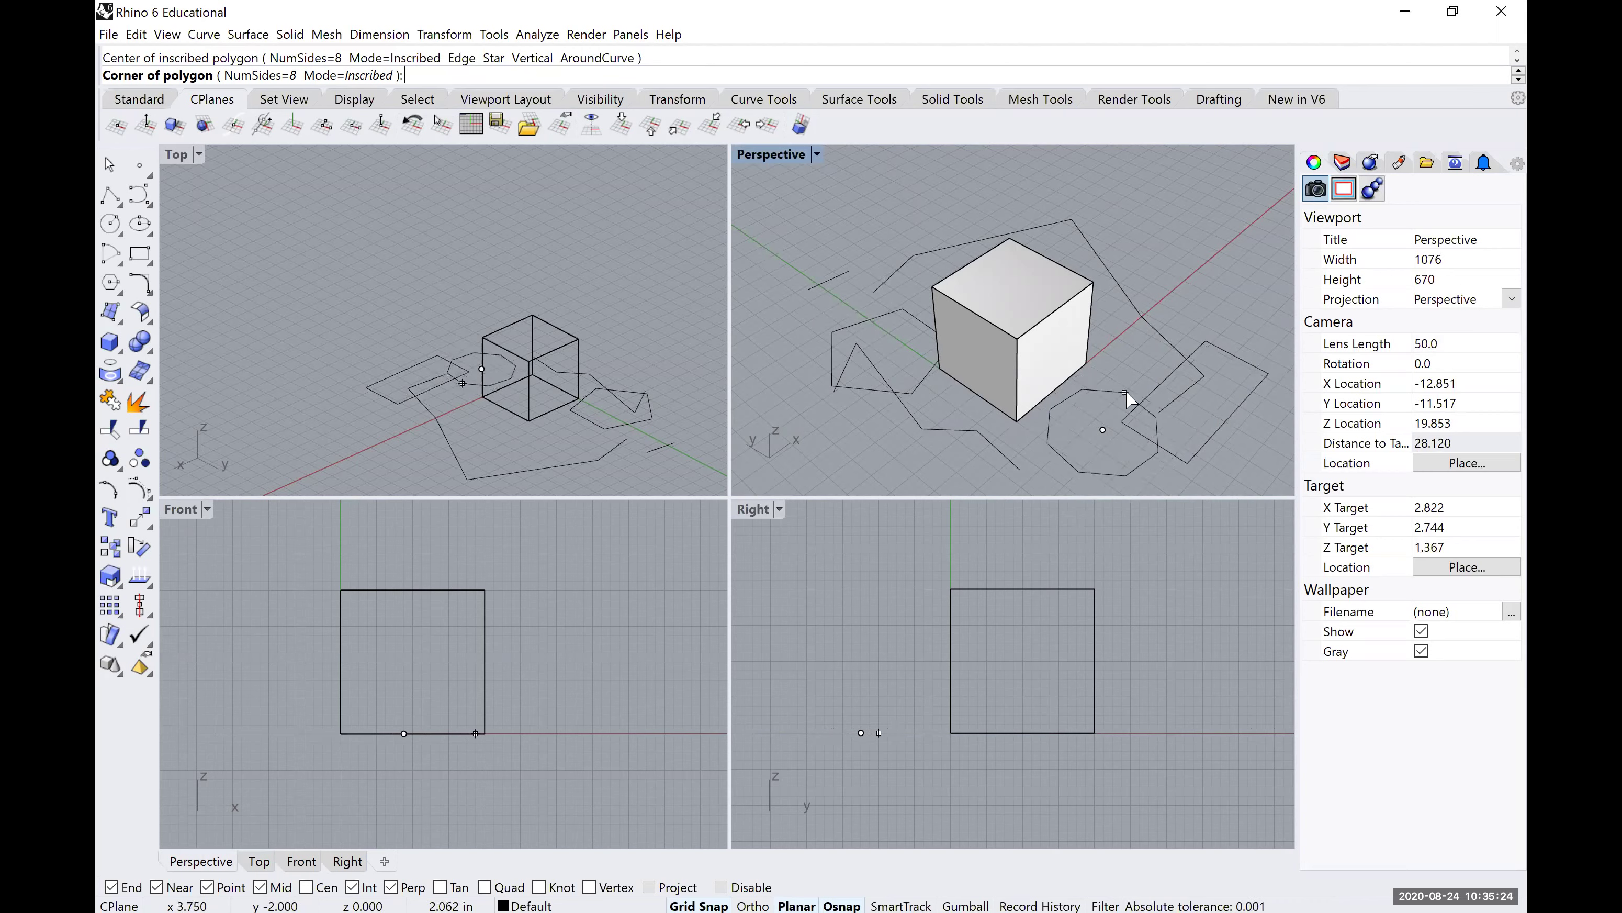
{"action": "left_click", "coordinate": [1128, 390]}
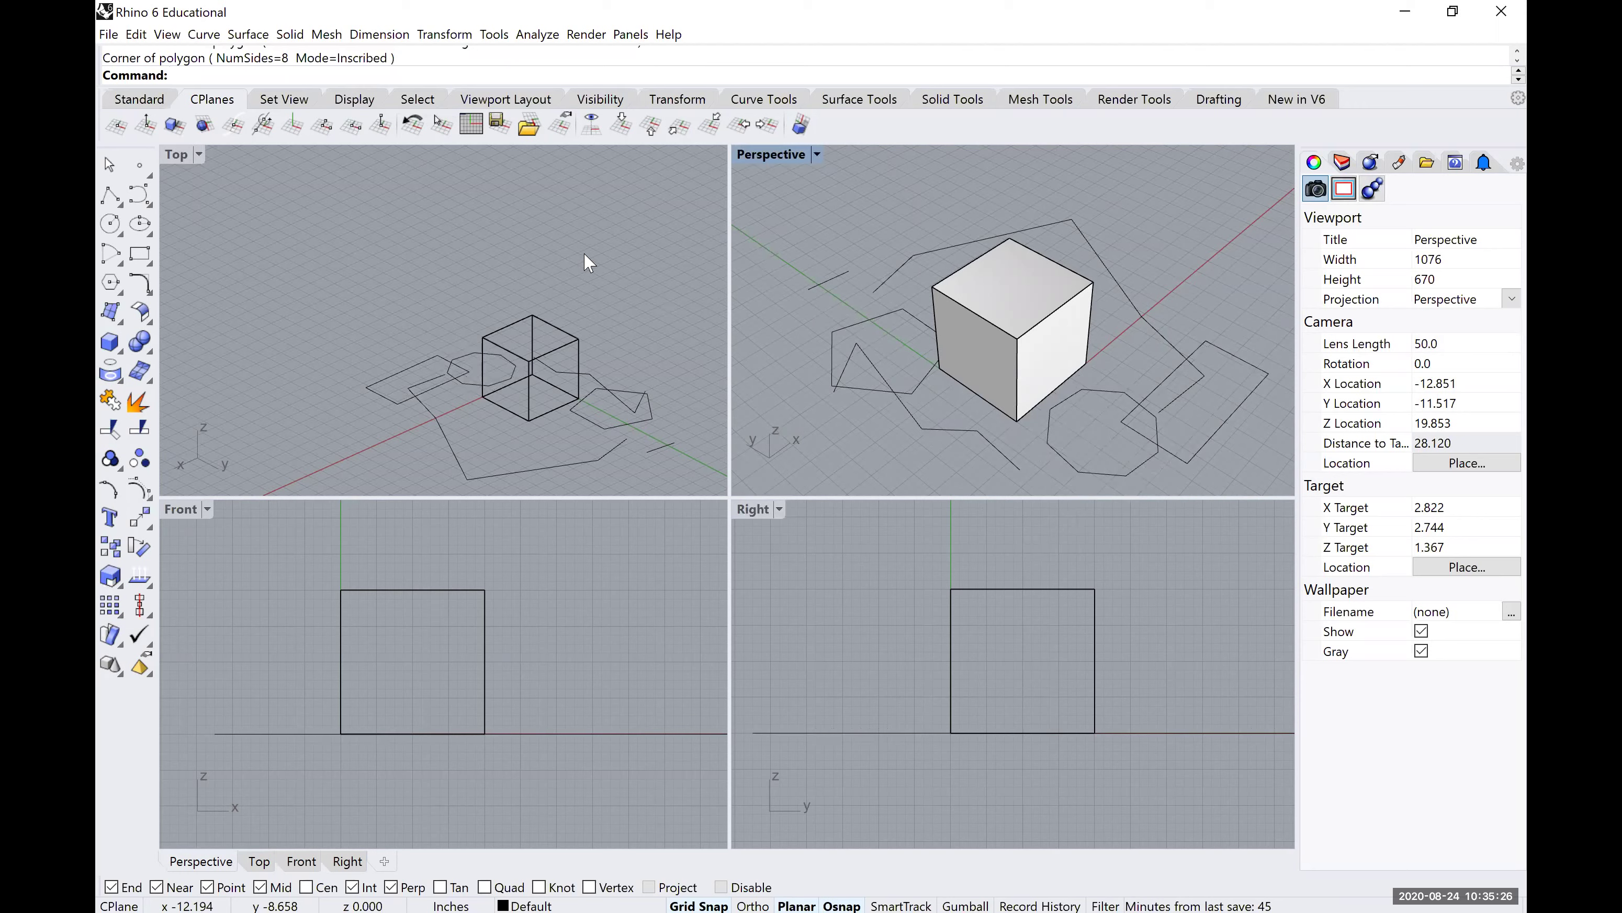
Repeat Polygon with 8 sides and place another octagon left of the cube.
{"action": "right_click", "coordinate": [583, 252]}
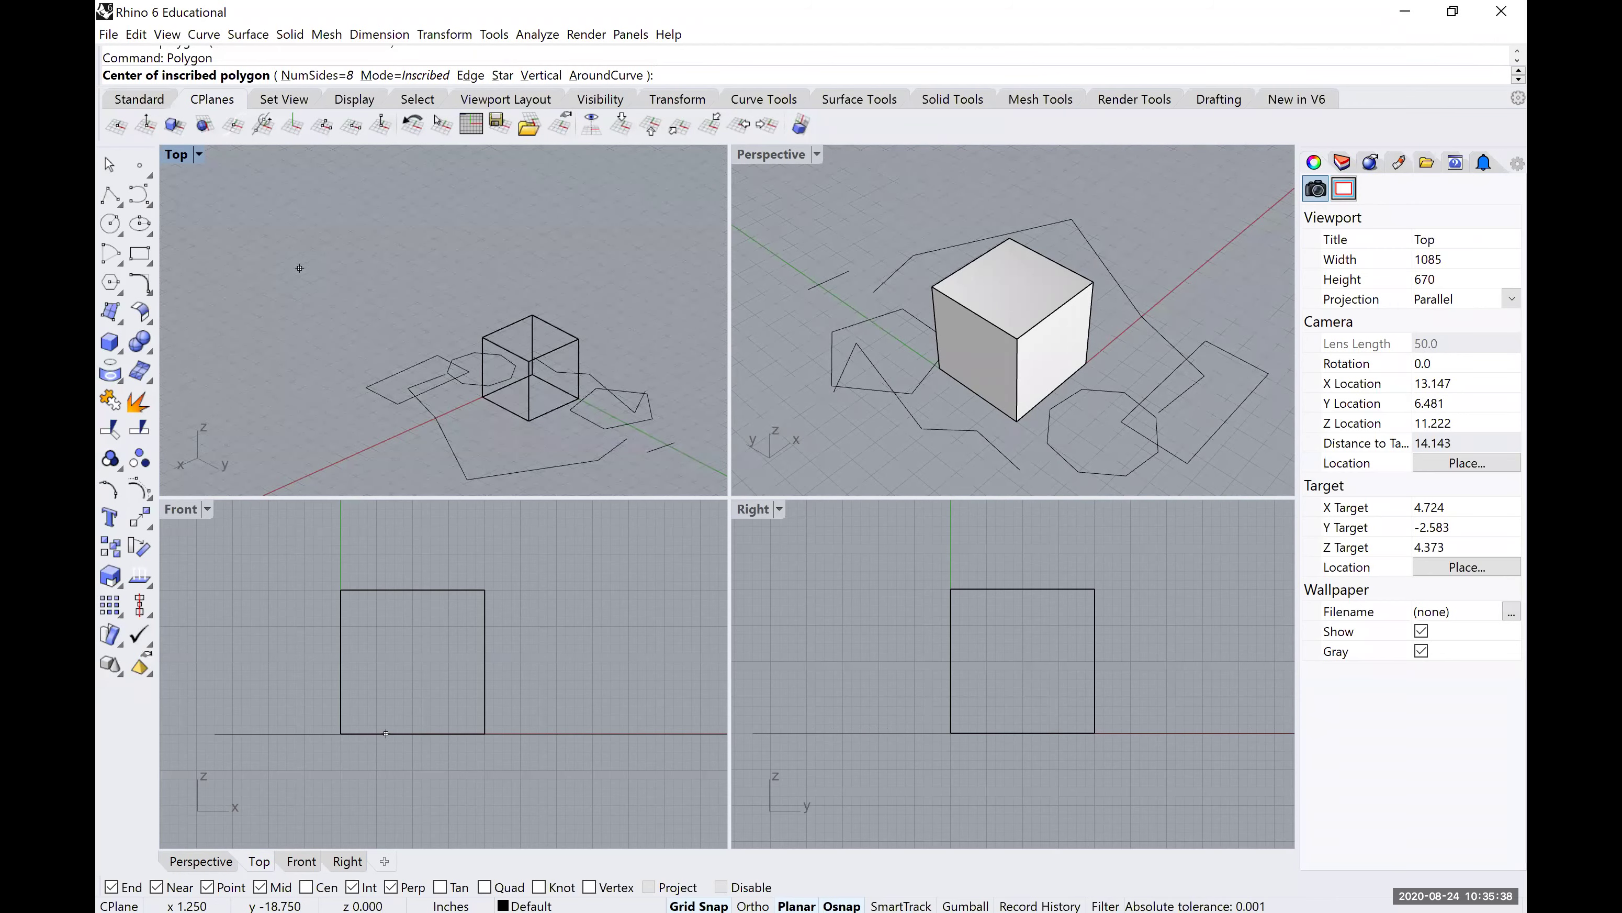
{"action": "key", "text": "Return"}
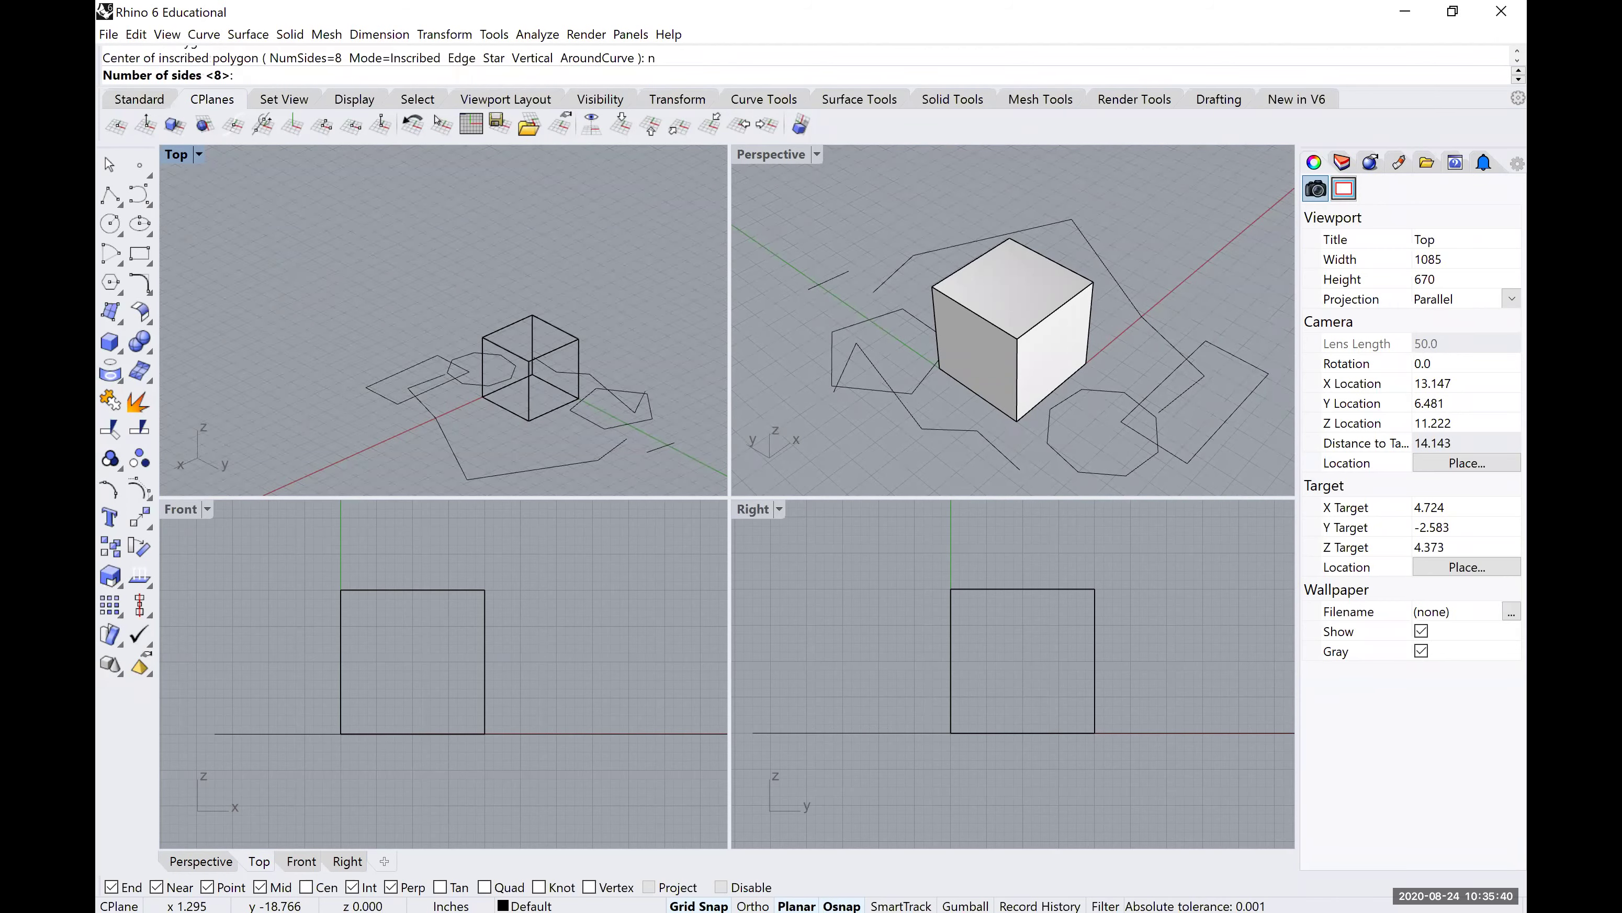
{"action": "type", "text": "8"}
{"action": "key", "text": "Return"}
{"action": "left_click", "coordinate": [857, 425]}
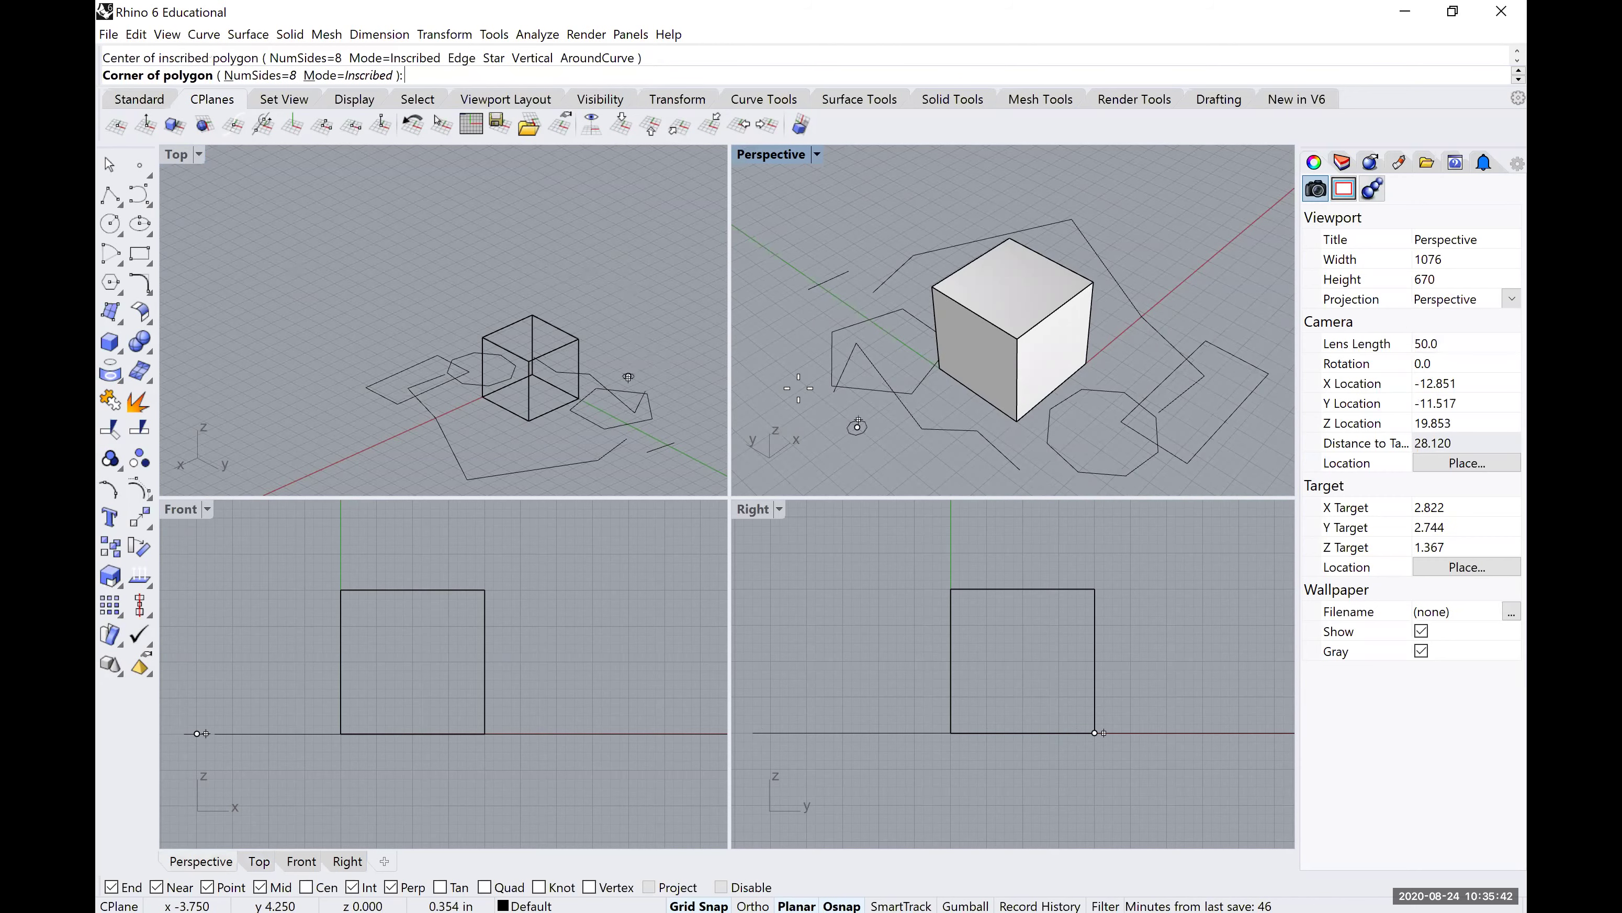
{"action": "left_click", "coordinate": [808, 430]}
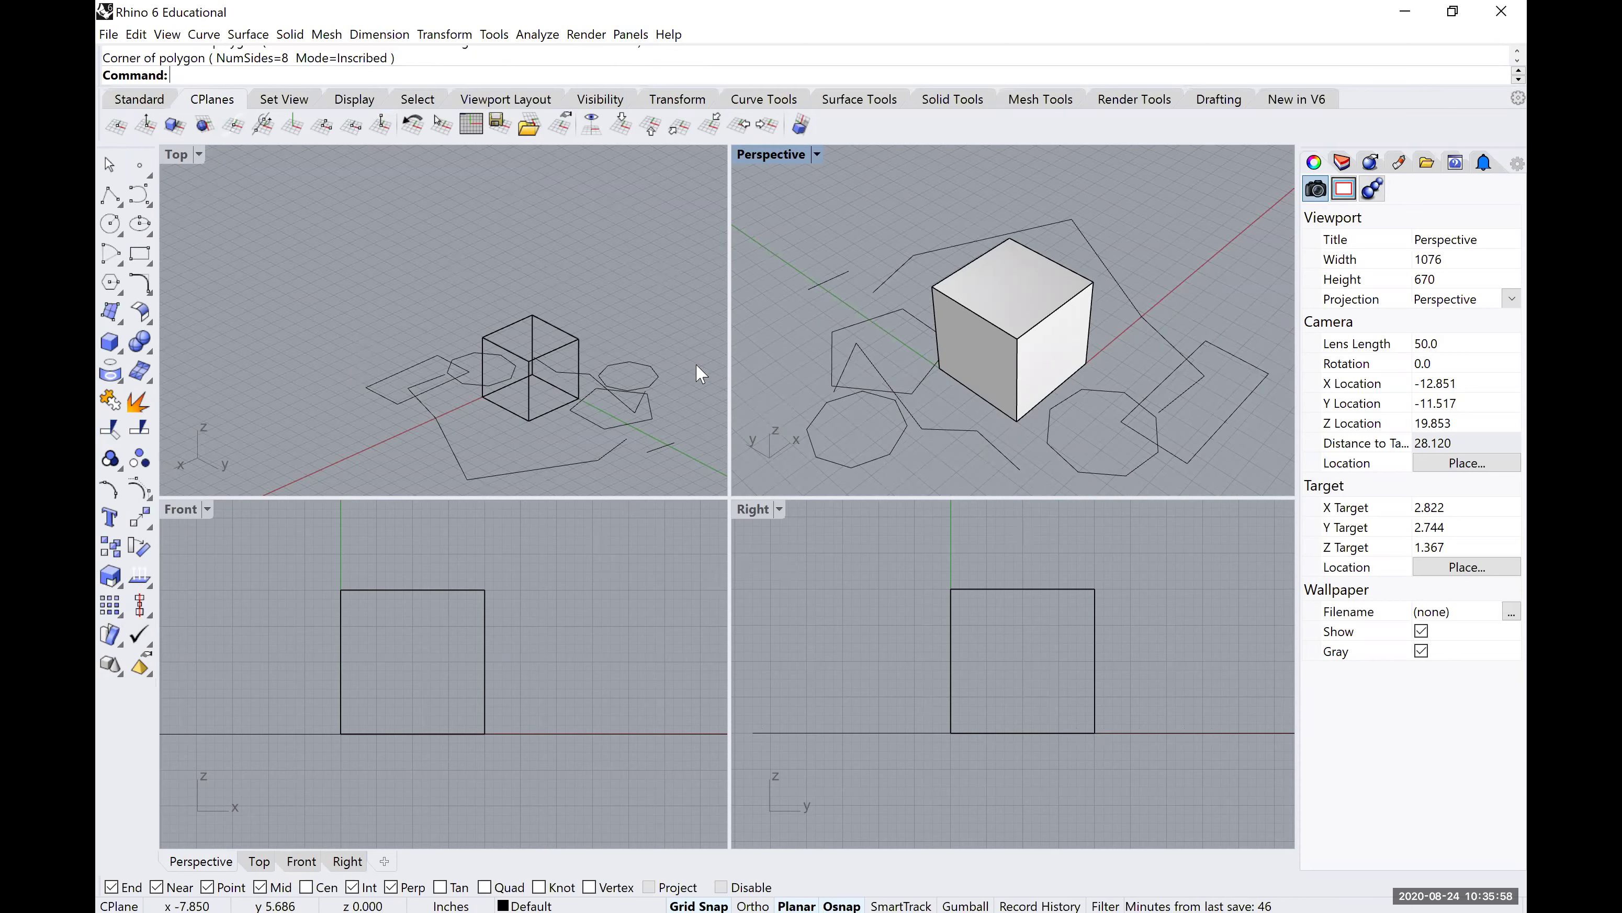
{"action": "scroll", "coordinate": [697, 364], "scroll_direction": "down", "scroll_amount": 3}
{"action": "scroll", "coordinate": [939, 405], "scroll_direction": "down", "scroll_amount": 3}
{"action": "right_click_drag", "start_coordinate": [939, 405], "coordinate": [988, 331]}
{"action": "scroll", "coordinate": [1038, 342], "scroll_direction": "up", "scroll_amount": 2}
{"action": "right_click_drag", "start_coordinate": [1080, 356], "coordinate": [1081, 367]}
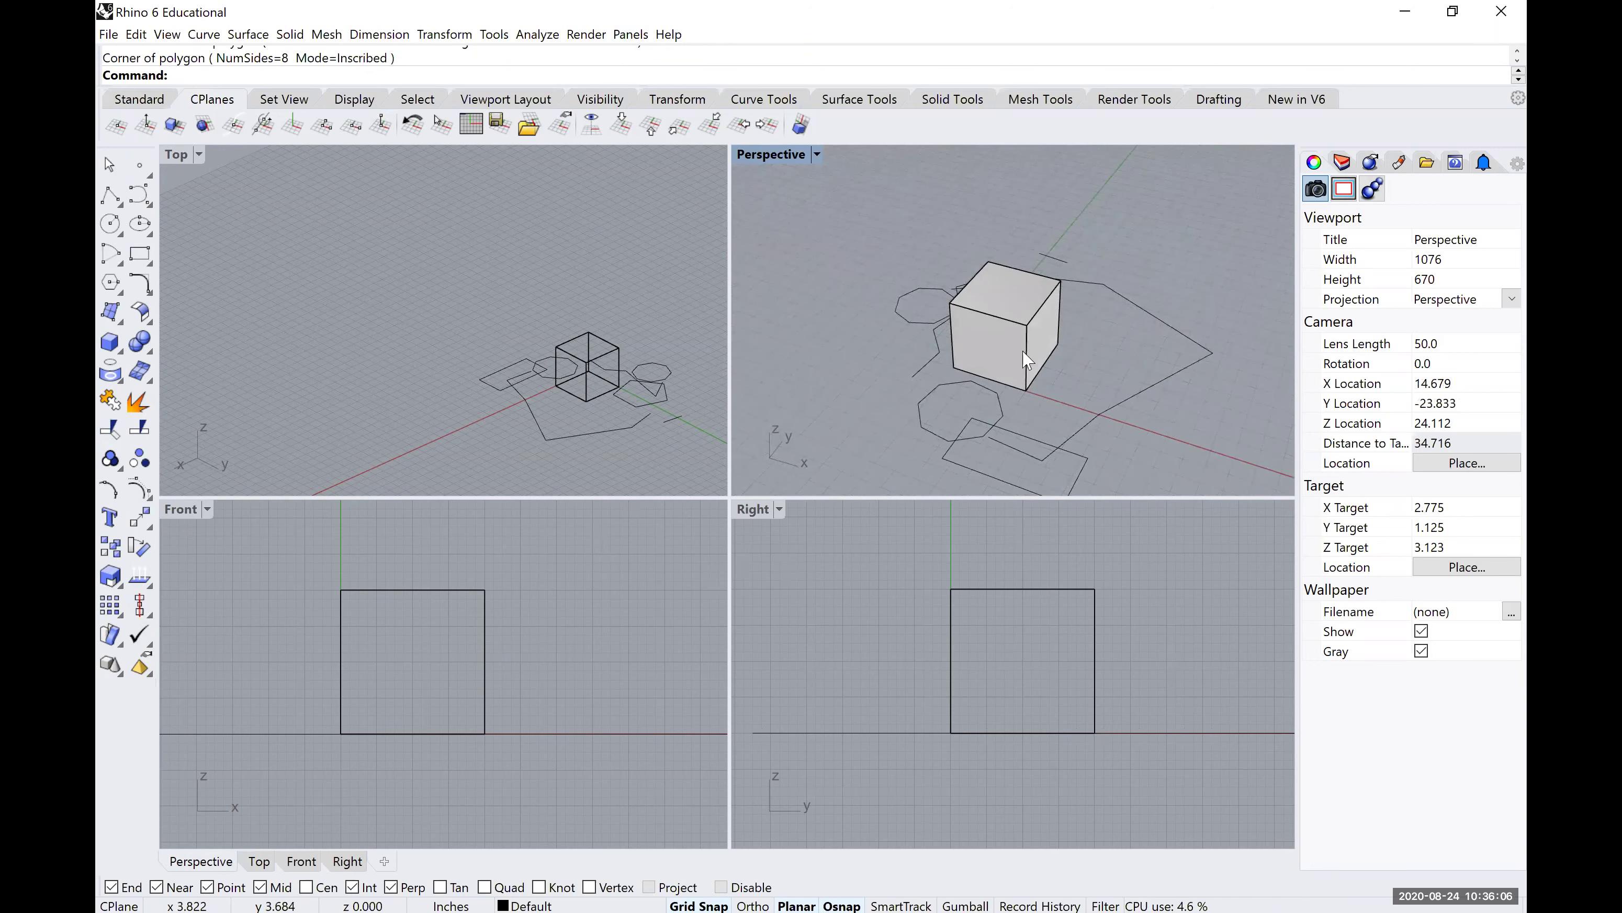
{"action": "scroll", "coordinate": [1079, 351], "scroll_direction": "up", "scroll_amount": 1}
{"action": "scroll", "coordinate": [1063, 364], "scroll_direction": "up", "scroll_amount": 1}
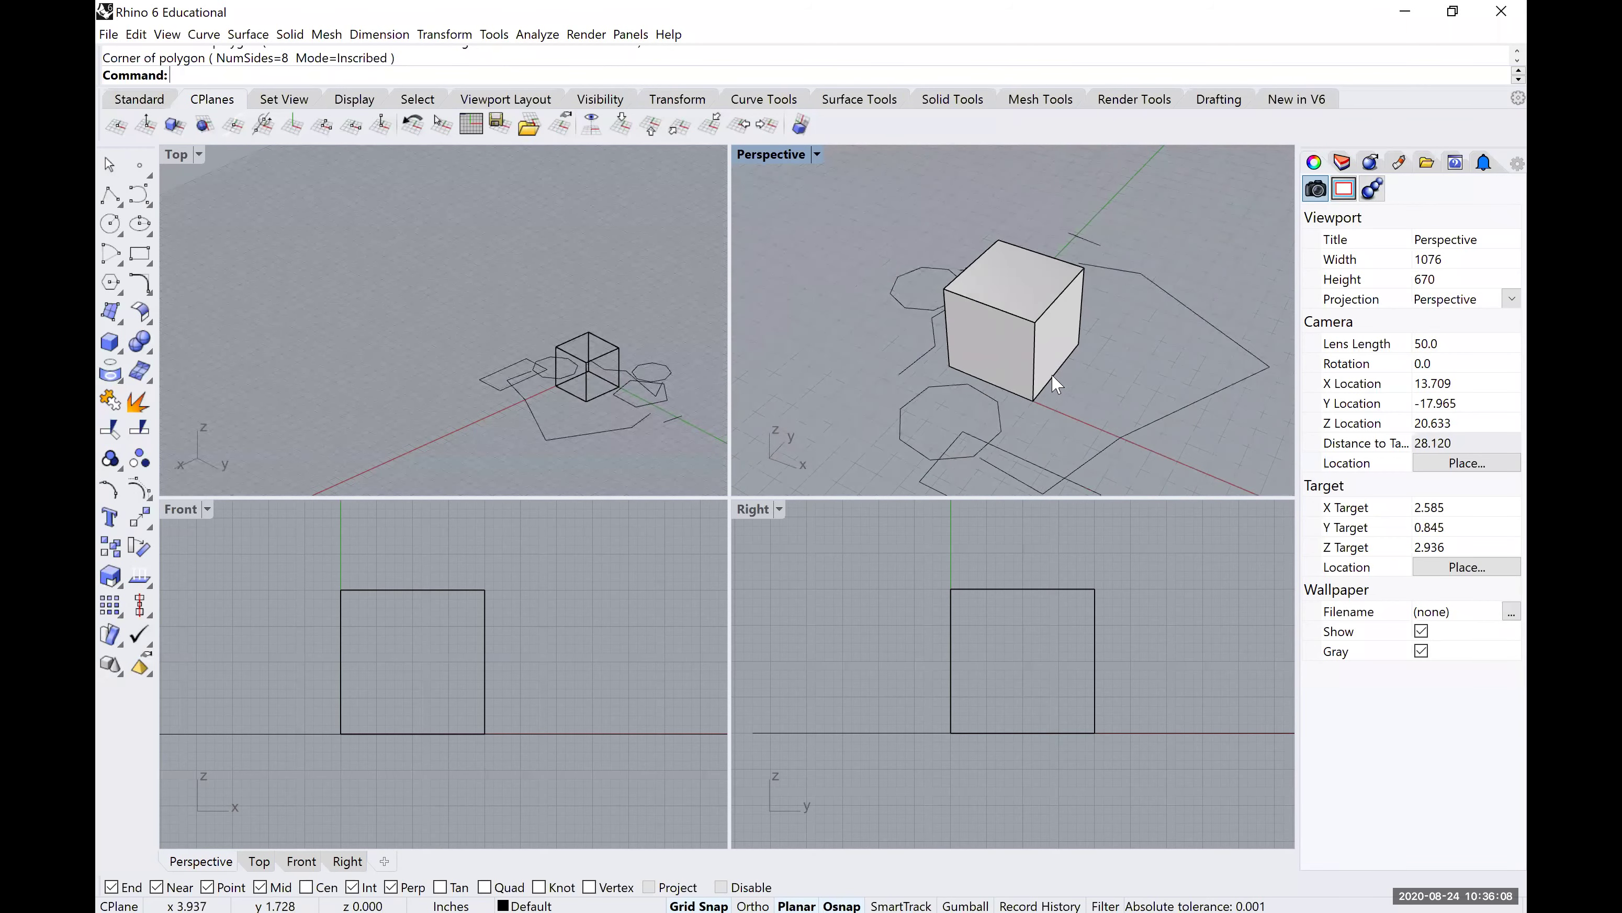
{"action": "mouse_move", "coordinate": [1049, 376]}
{"action": "right_mouse_down", "text": "shift"}
{"action": "mouse_move", "coordinate": [1112, 390]}
{"action": "mouse_move", "coordinate": [1054, 384]}
{"action": "mouse_move", "coordinate": [1059, 362]}
{"action": "right_mouse_up", "text": "shift"}
{"action": "scroll", "coordinate": [1072, 384], "scroll_direction": "down", "scroll_amount": 1}
{"action": "scroll", "coordinate": [1072, 332], "scroll_direction": "up", "scroll_amount": 1}
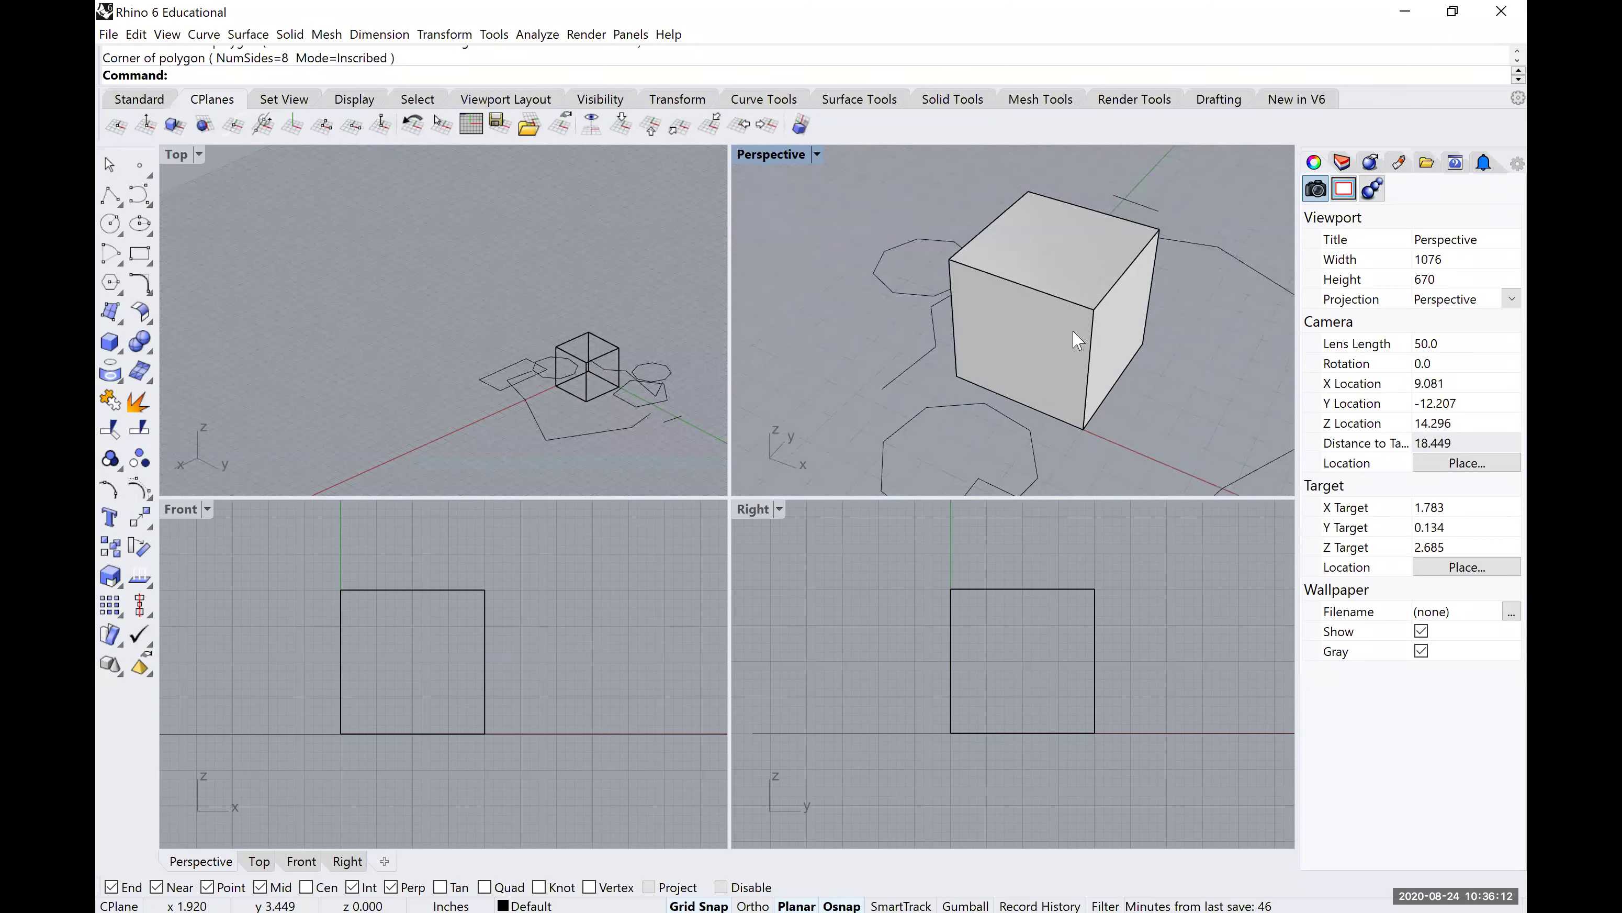
{"action": "scroll", "coordinate": [1078, 341], "scroll_direction": "down", "scroll_amount": 1}
{"action": "scroll", "coordinate": [1078, 341], "scroll_direction": "up", "scroll_amount": 1}
{"action": "scroll", "coordinate": [1079, 327], "scroll_direction": "up", "scroll_amount": 1}
{"action": "scroll", "coordinate": [1076, 333], "scroll_direction": "down", "scroll_amount": 1}
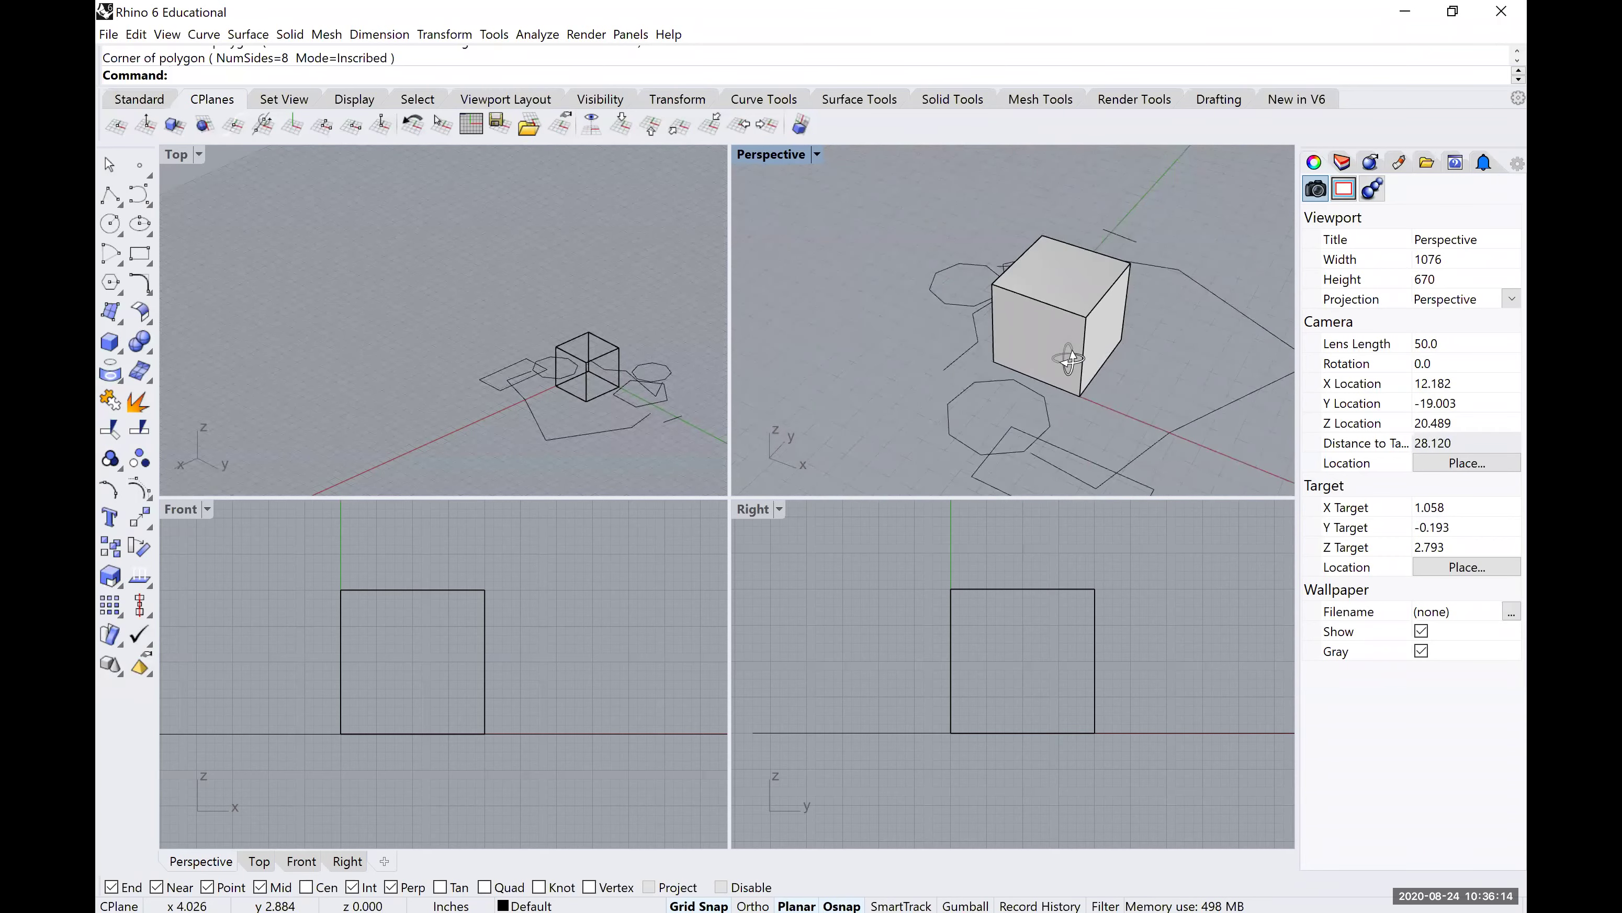
{"action": "right_click_drag", "start_coordinate": [1080, 328], "coordinate": [957, 336]}
{"action": "scroll", "coordinate": [934, 345], "scroll_direction": "down", "scroll_amount": 1}
{"action": "scroll", "coordinate": [980, 386], "scroll_direction": "down", "scroll_amount": 1}
{"action": "scroll", "coordinate": [974, 327], "scroll_direction": "up", "scroll_amount": 1}
{"action": "scroll", "coordinate": [974, 327], "scroll_direction": "up", "scroll_amount": 1}
{"action": "scroll", "coordinate": [974, 328], "scroll_direction": "down", "scroll_amount": 1}
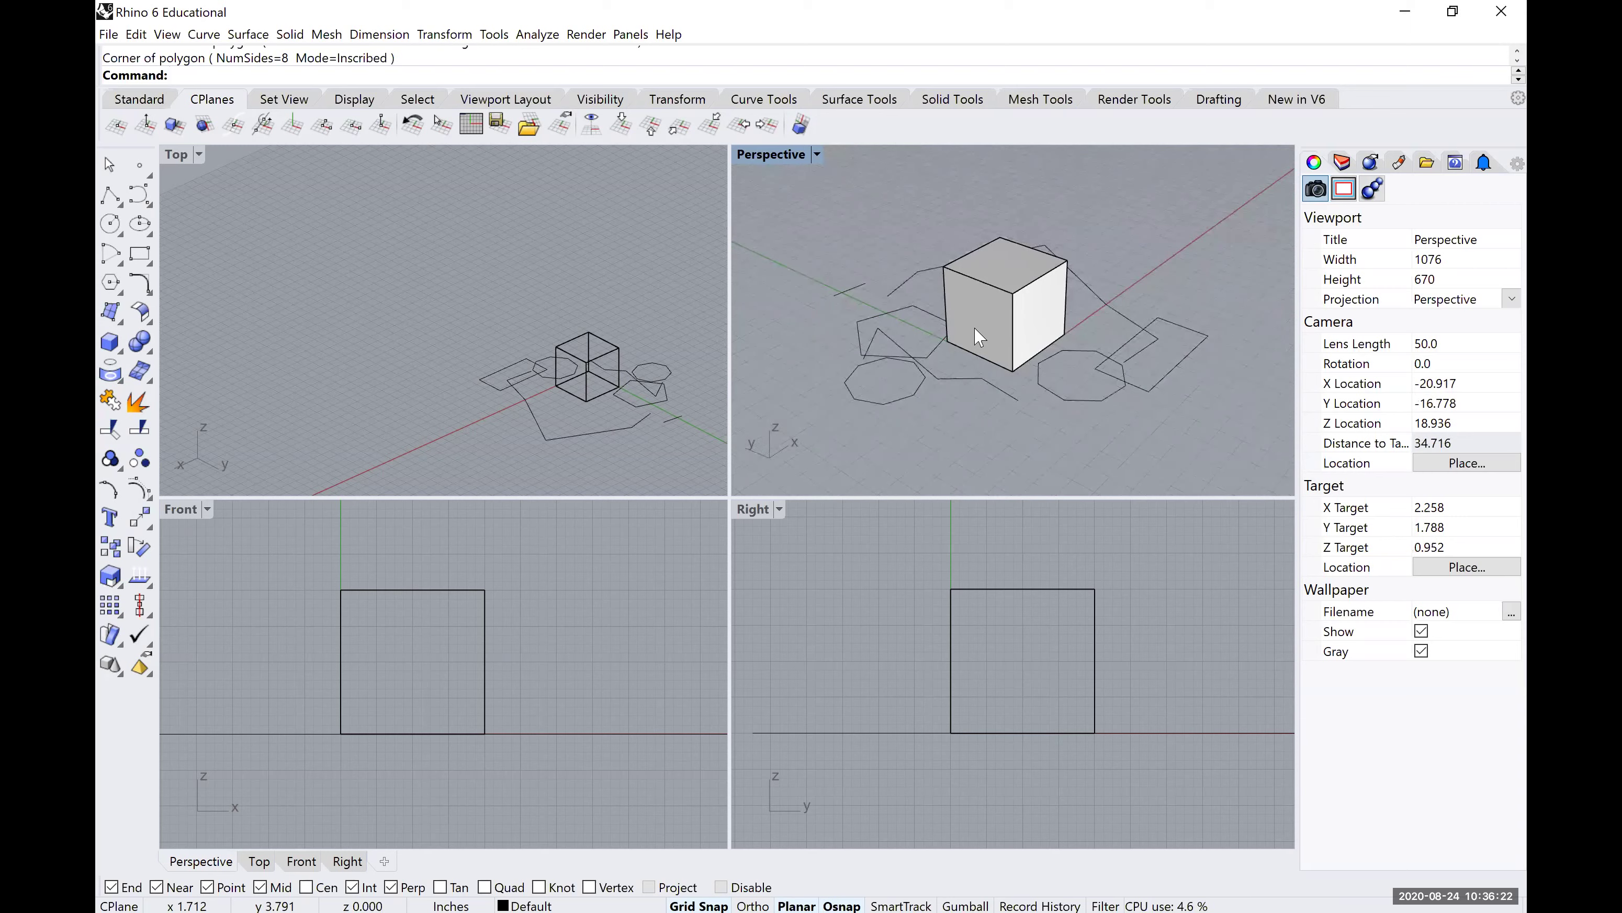
{"action": "scroll", "coordinate": [1048, 313], "scroll_direction": "up", "scroll_amount": 1}
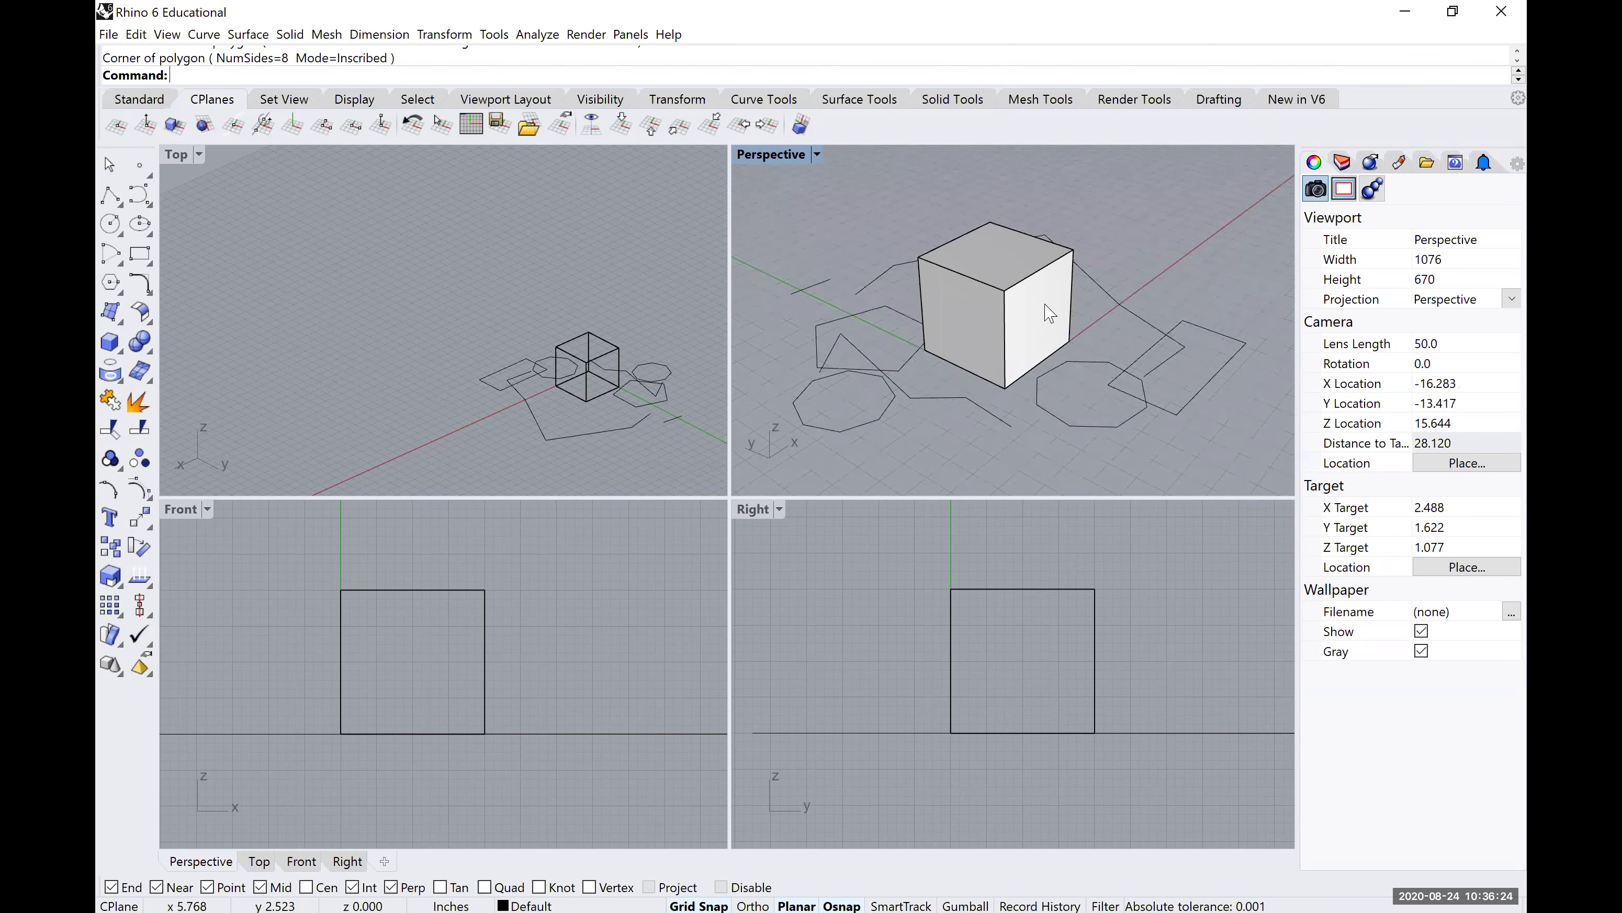
{"action": "right_click_drag", "start_coordinate": [995, 351], "coordinate": [1011, 384], "text": "shift"}
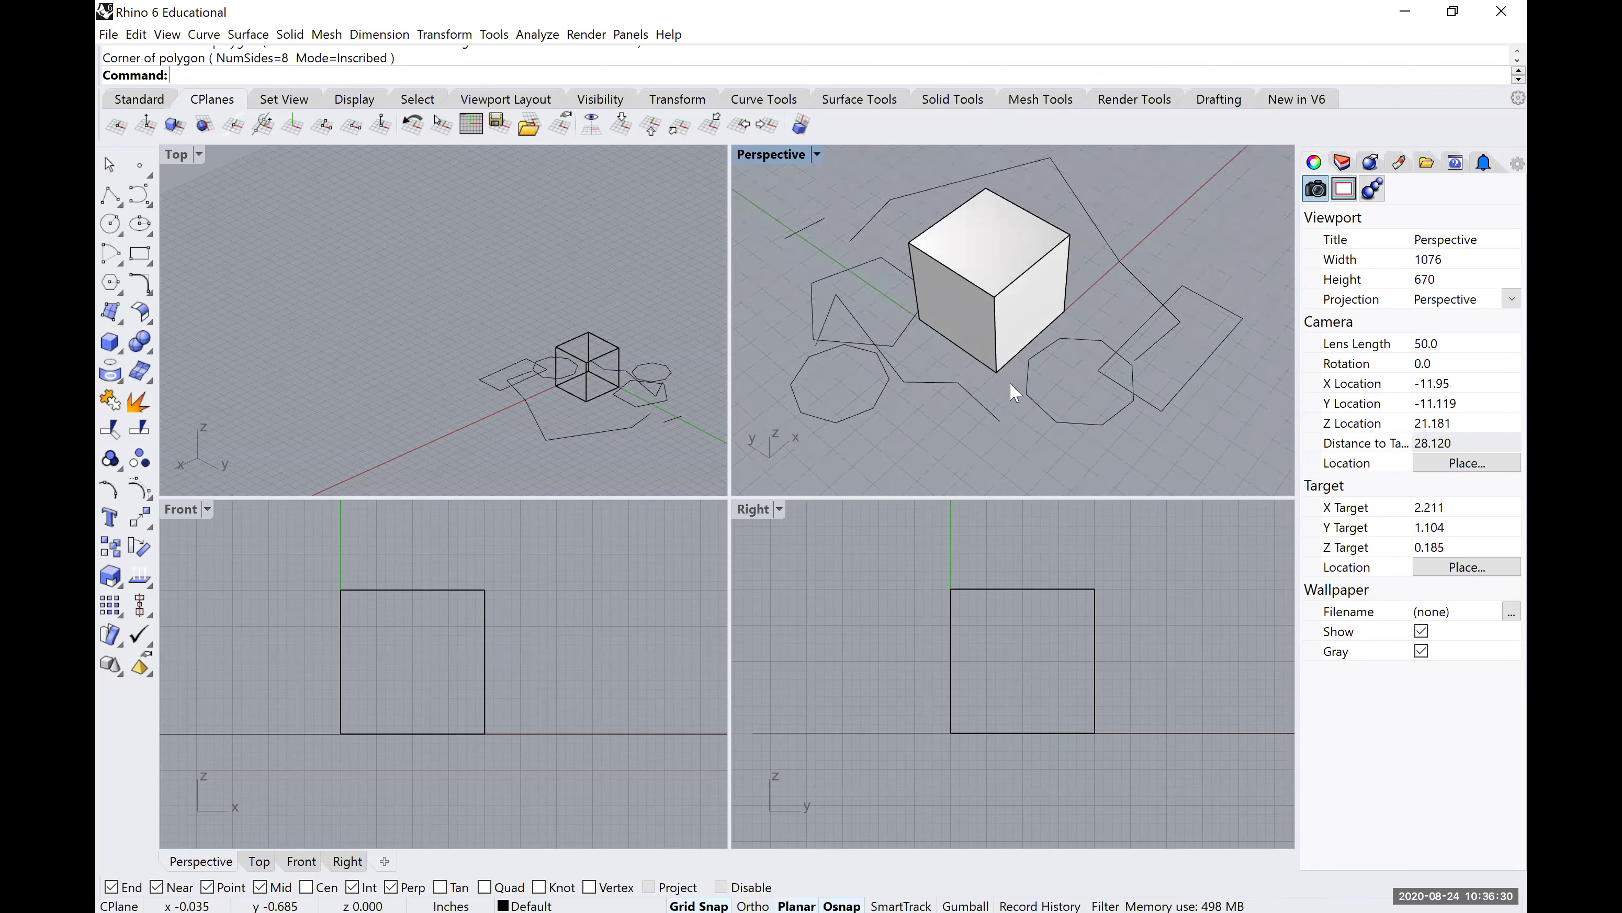
{"action": "scroll", "coordinate": [1009, 369], "scroll_direction": "down", "scroll_amount": 3}
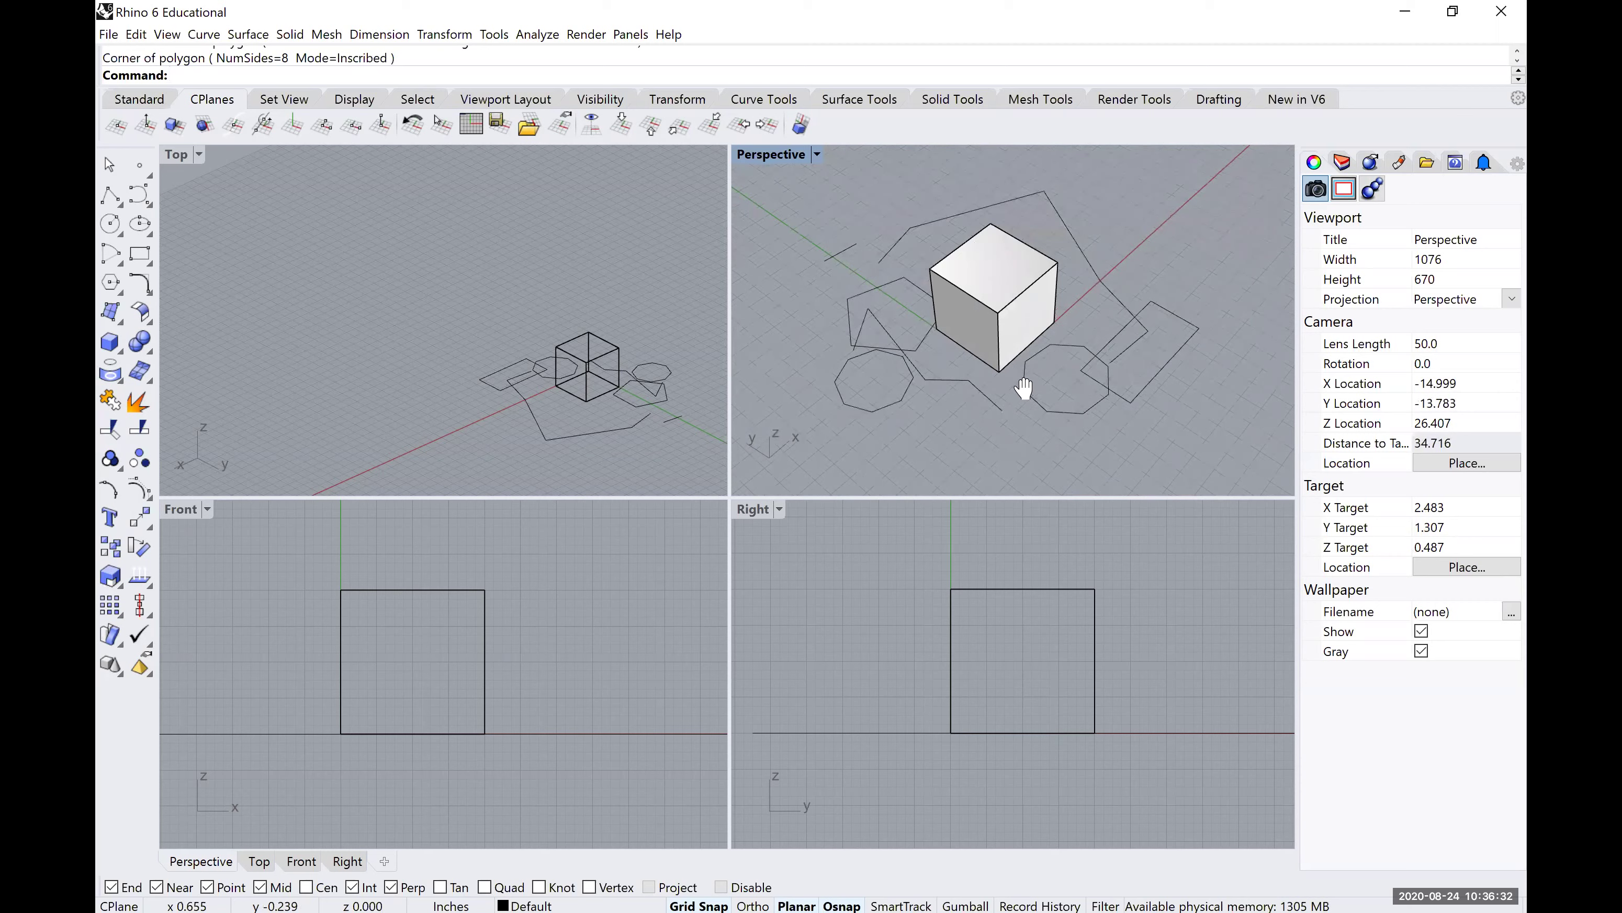
{"action": "right_click_drag", "start_coordinate": [1007, 417], "coordinate": [1026, 355], "text": "shift"}
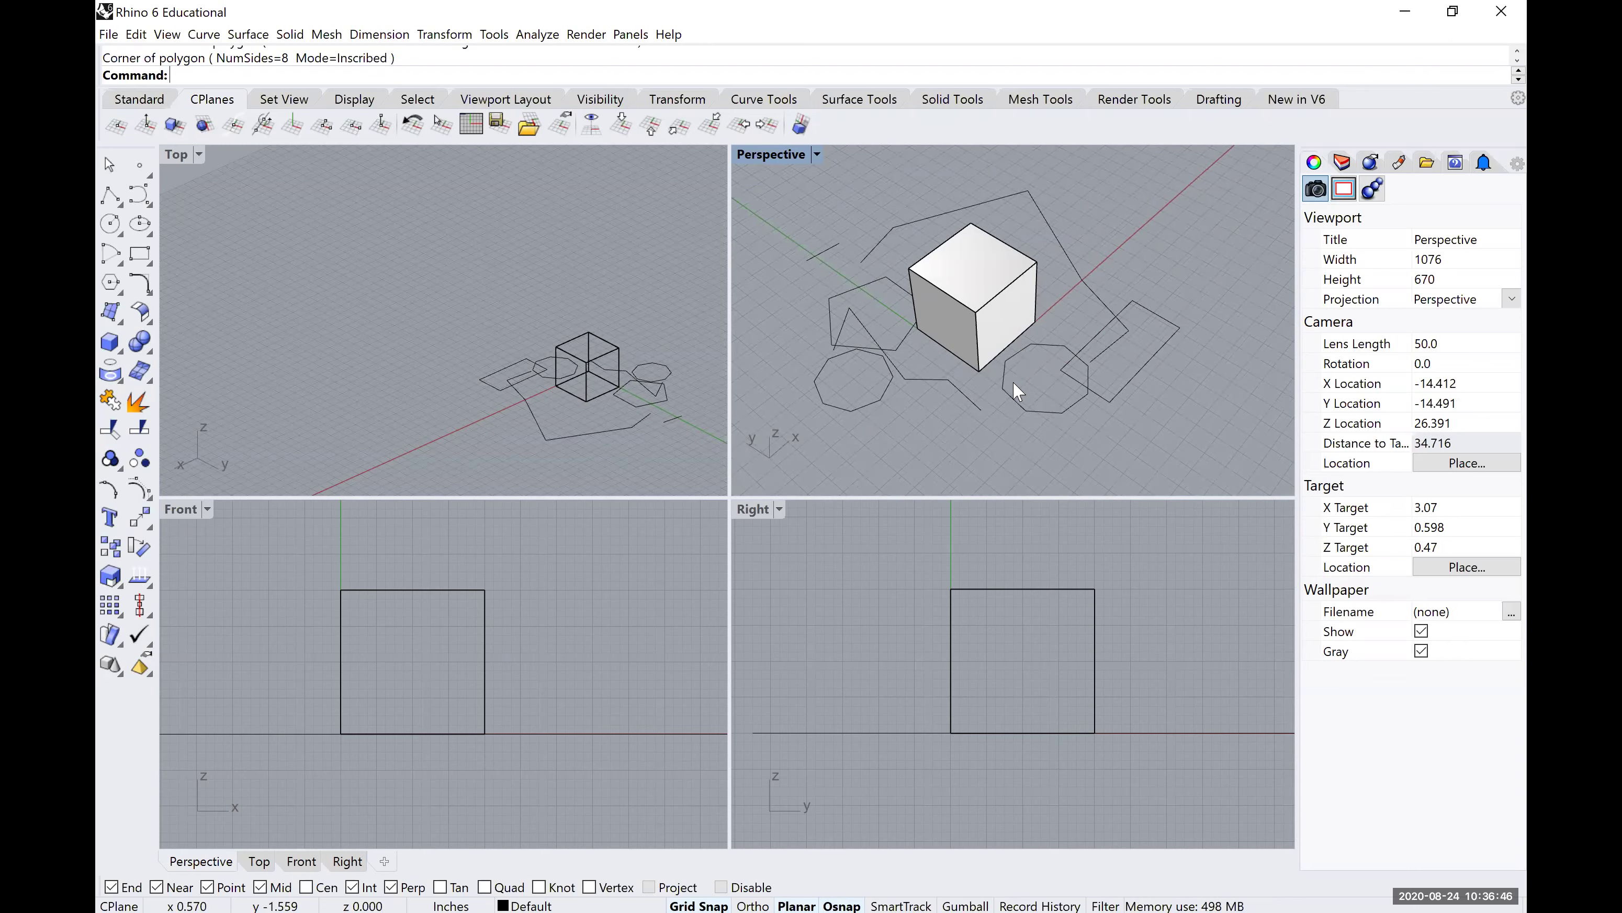
{"action": "right_click_drag", "start_coordinate": [1004, 385], "coordinate": [1026, 411]}
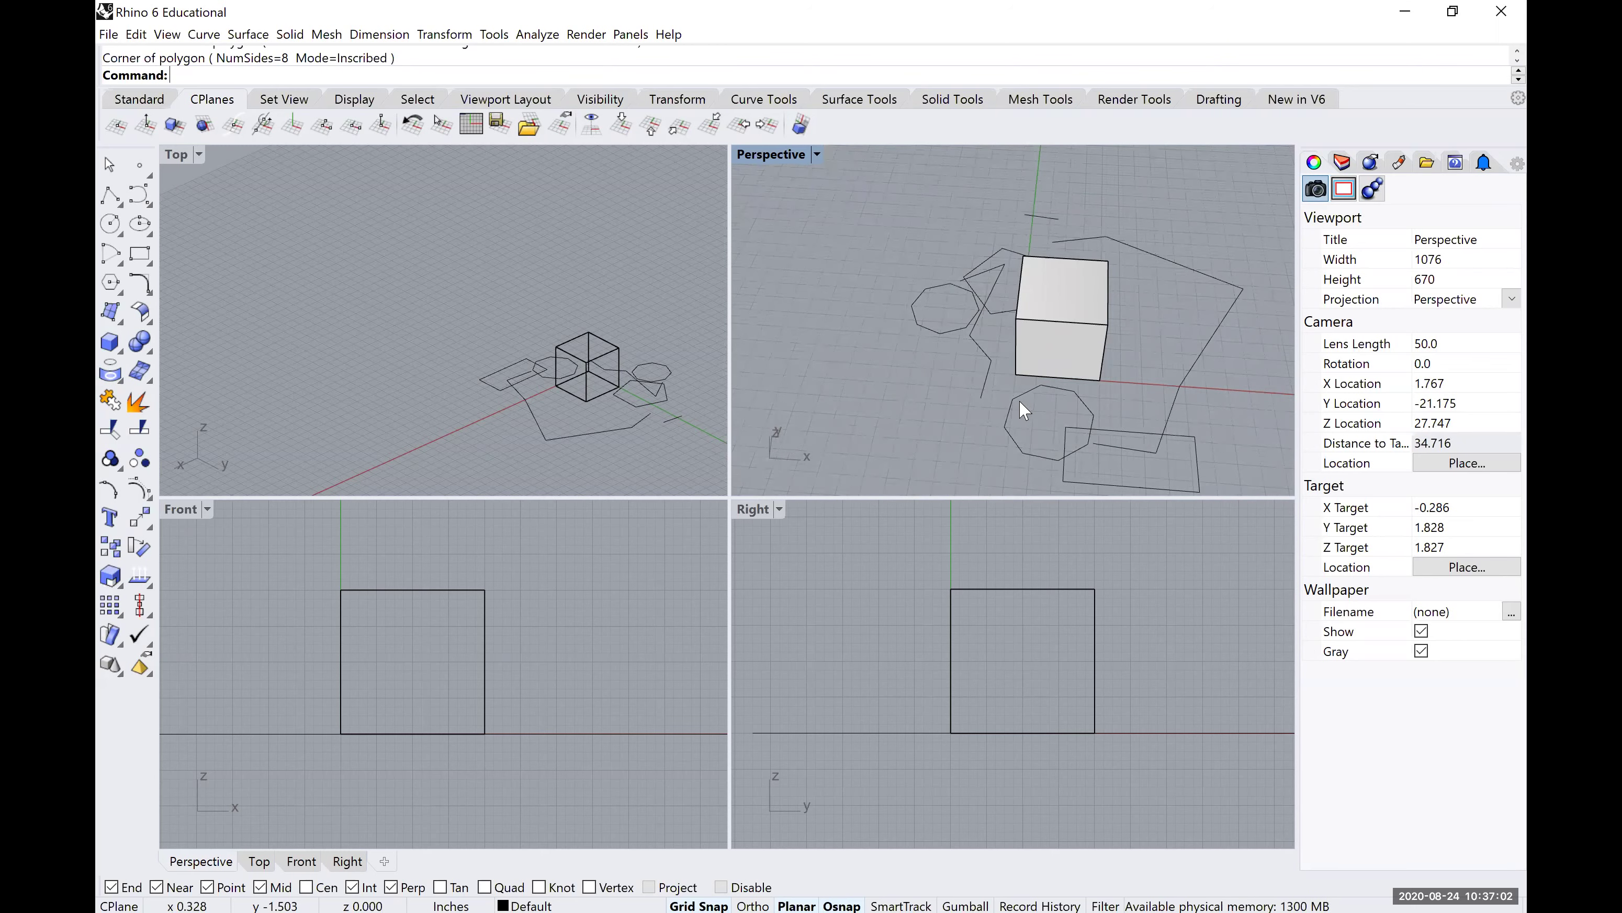
{"action": "right_click_drag", "start_coordinate": [1121, 359], "coordinate": [898, 397]}
{"action": "right_click_drag", "start_coordinate": [1022, 406], "coordinate": [987, 396]}
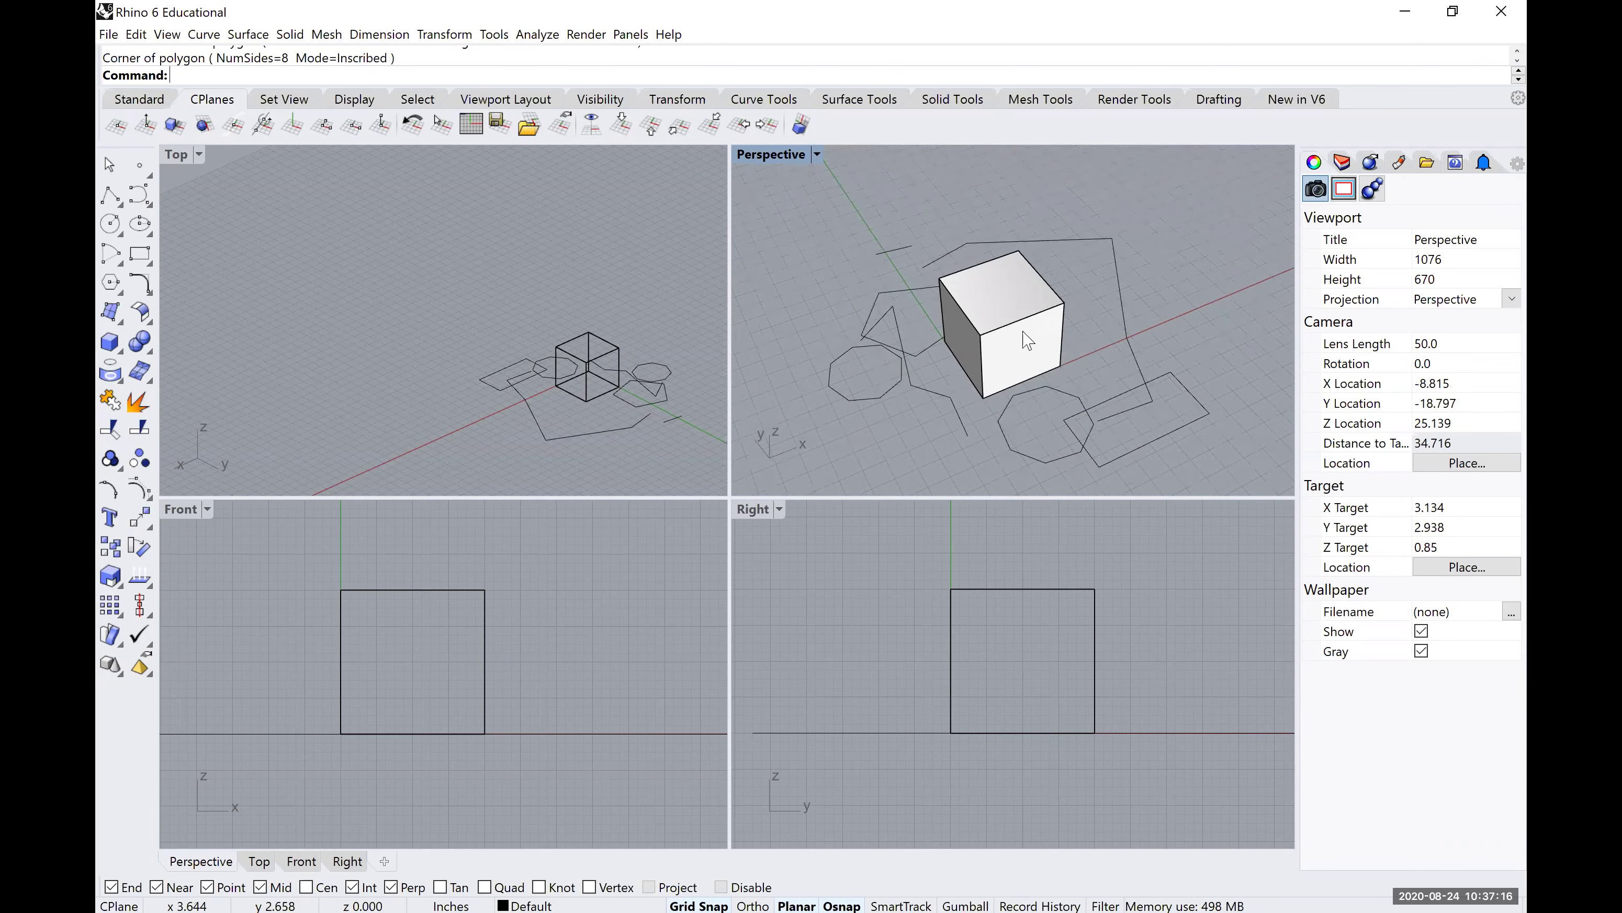
{"action": "scroll", "coordinate": [1009, 338], "scroll_direction": "up", "scroll_amount": 4}
{"action": "scroll", "coordinate": [1014, 342], "scroll_direction": "down", "scroll_amount": 3}
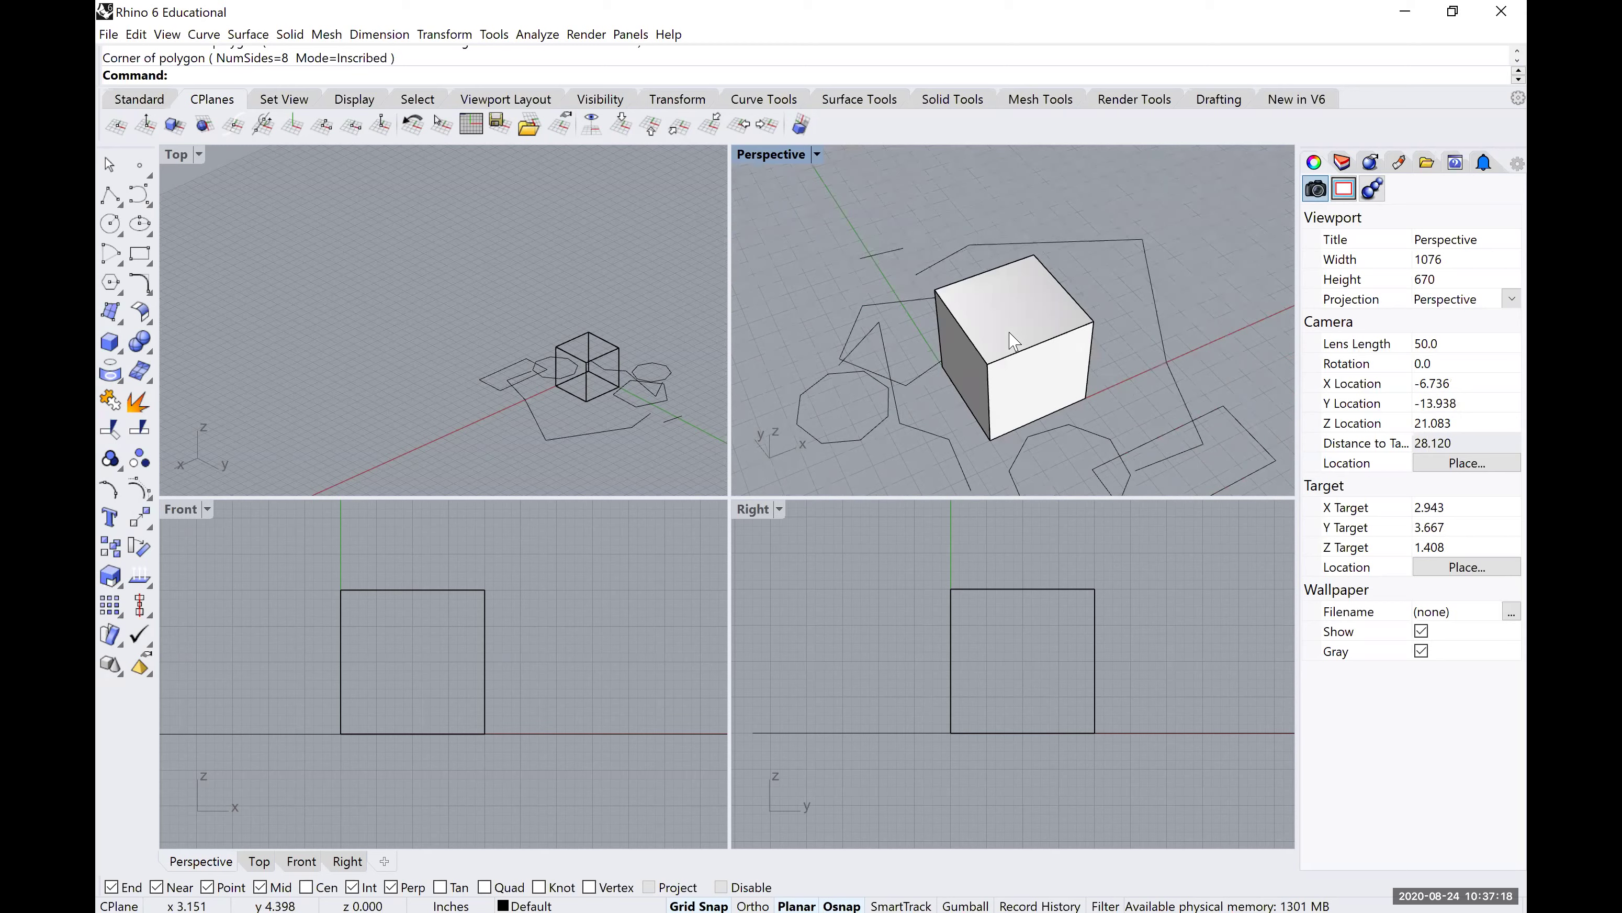
{"action": "scroll", "coordinate": [1014, 342], "scroll_direction": "down", "scroll_amount": 6}
{"action": "scroll", "coordinate": [1016, 358], "scroll_direction": "up", "scroll_amount": 7}
{"action": "scroll", "coordinate": [1016, 361], "scroll_direction": "down", "scroll_amount": 5}
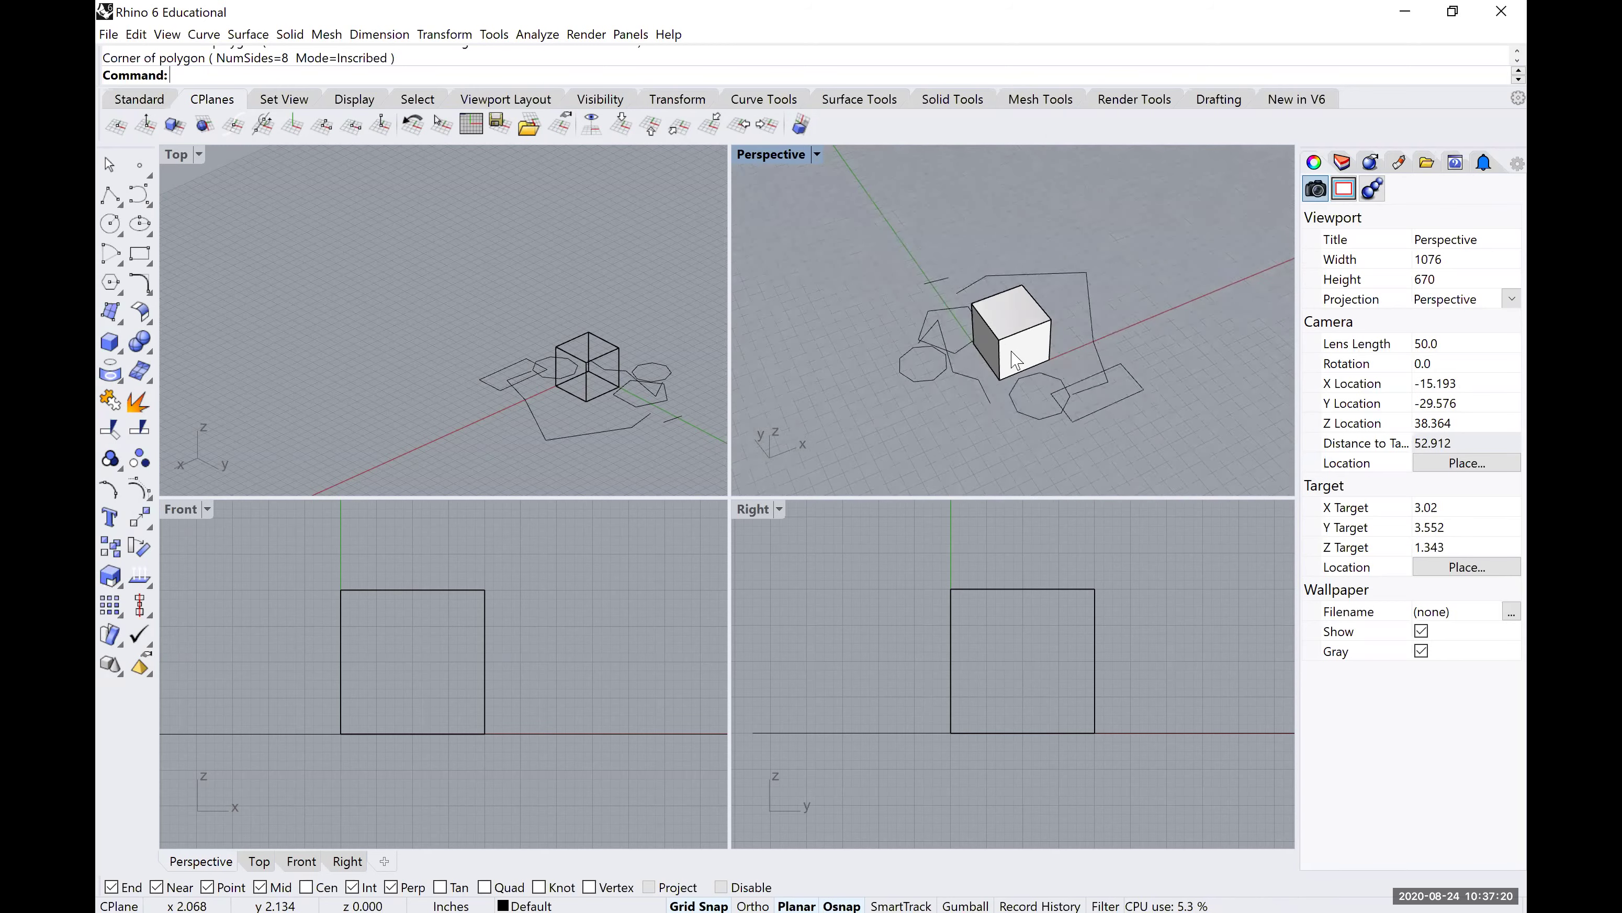
{"action": "scroll", "coordinate": [1016, 358], "scroll_direction": "up", "scroll_amount": 3}
{"action": "right_click_drag", "start_coordinate": [1011, 356], "coordinate": [937, 349]}
{"action": "scroll", "coordinate": [940, 349], "scroll_direction": "up", "scroll_amount": 3}
{"action": "scroll", "coordinate": [959, 364], "scroll_direction": "down", "scroll_amount": 2}
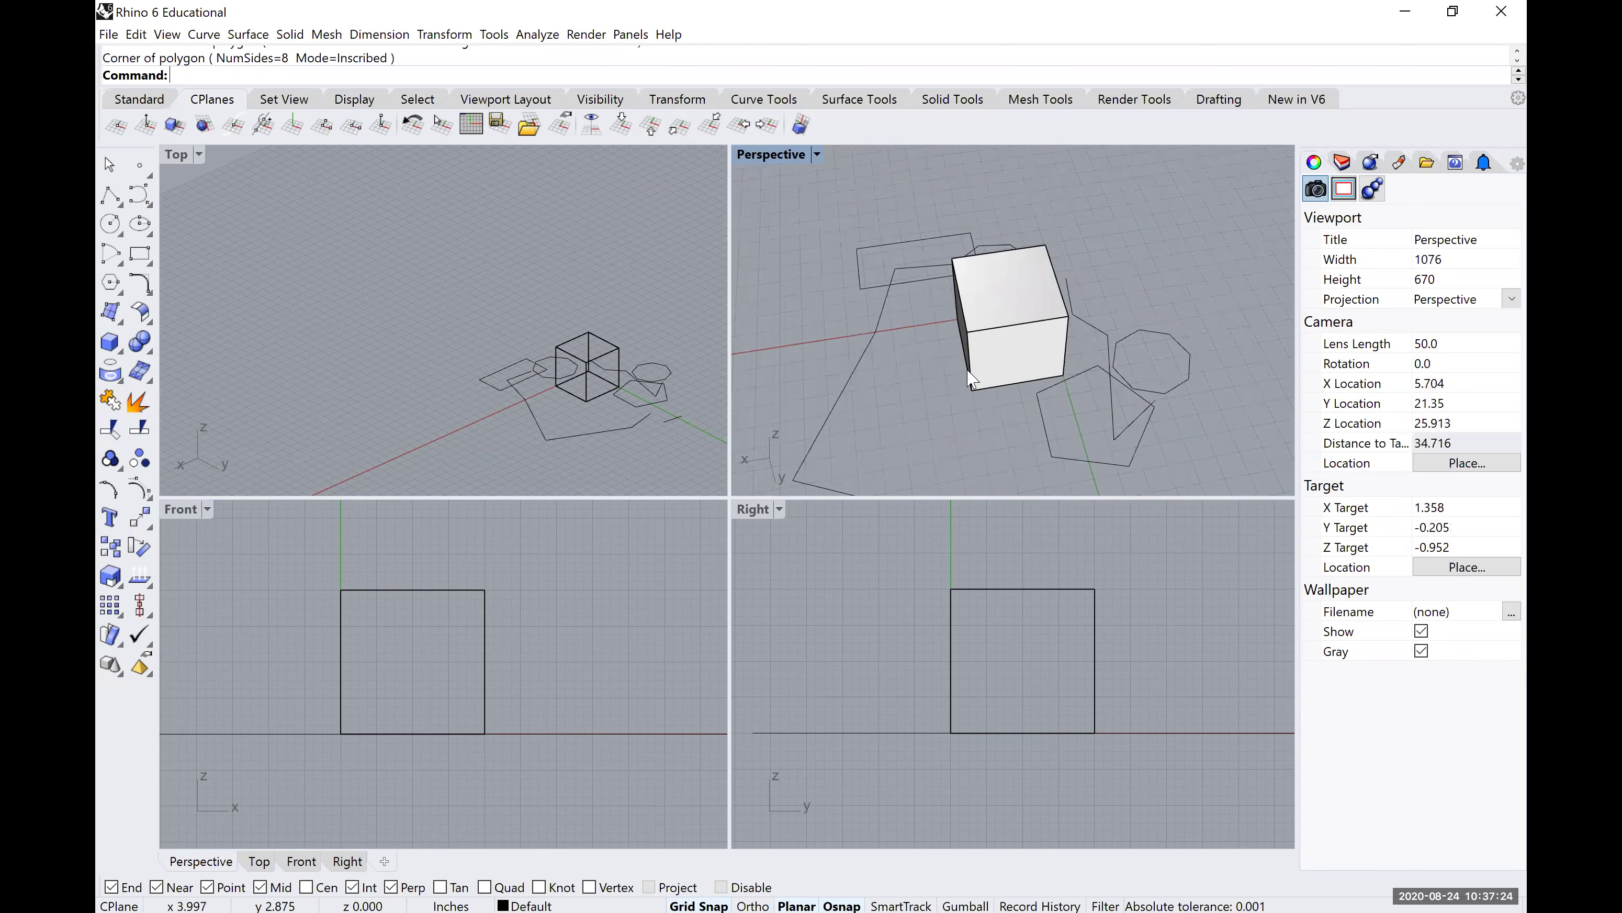
{"action": "right_click_drag", "start_coordinate": [1069, 396], "coordinate": [1029, 373]}
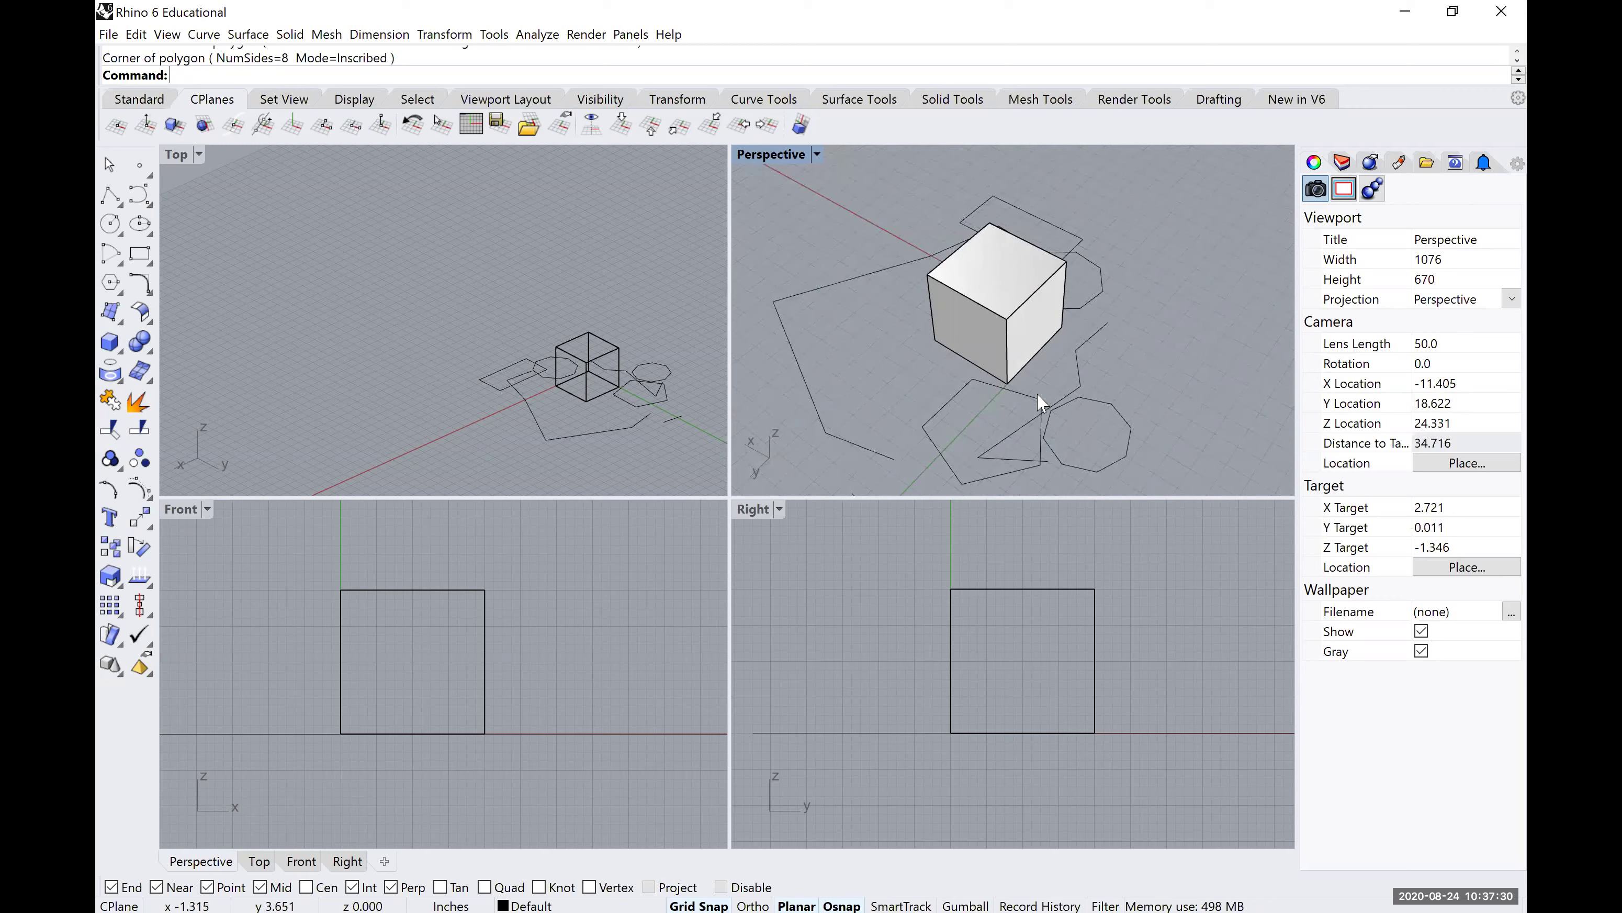
{"action": "mouse_move", "coordinate": [1046, 373]}
{"action": "right_mouse_down", "text": "shift"}
{"action": "mouse_move", "coordinate": [1147, 377]}
{"action": "mouse_move", "coordinate": [1054, 385]}
{"action": "right_mouse_up", "text": "shift"}
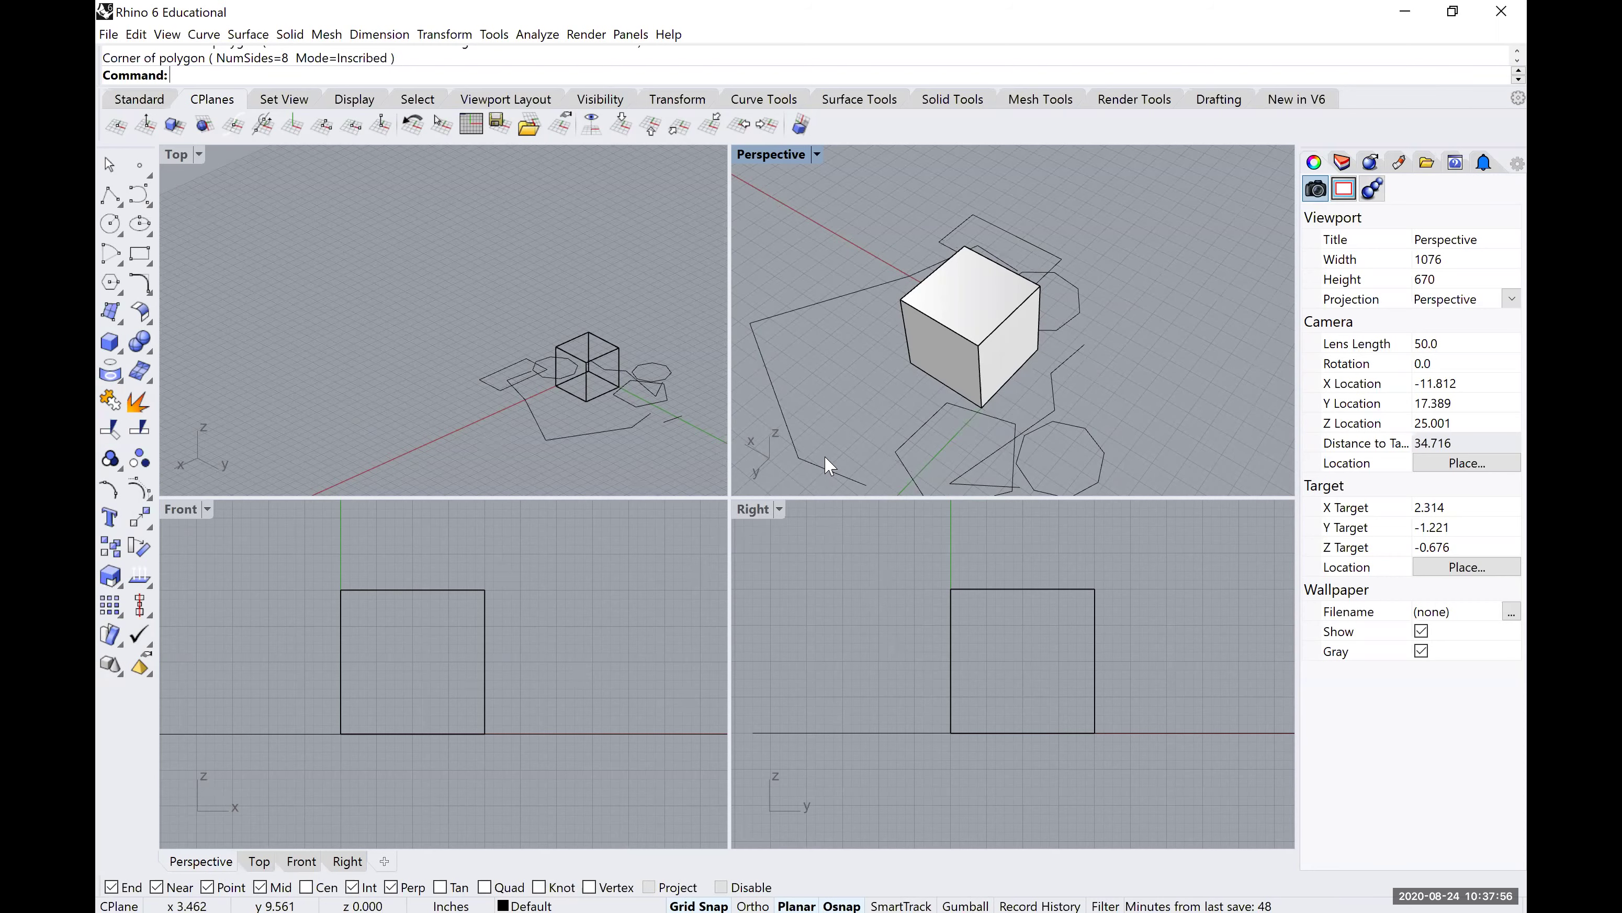
{"action": "right_click_drag", "start_coordinate": [948, 414], "coordinate": [980, 391], "text": "shift"}
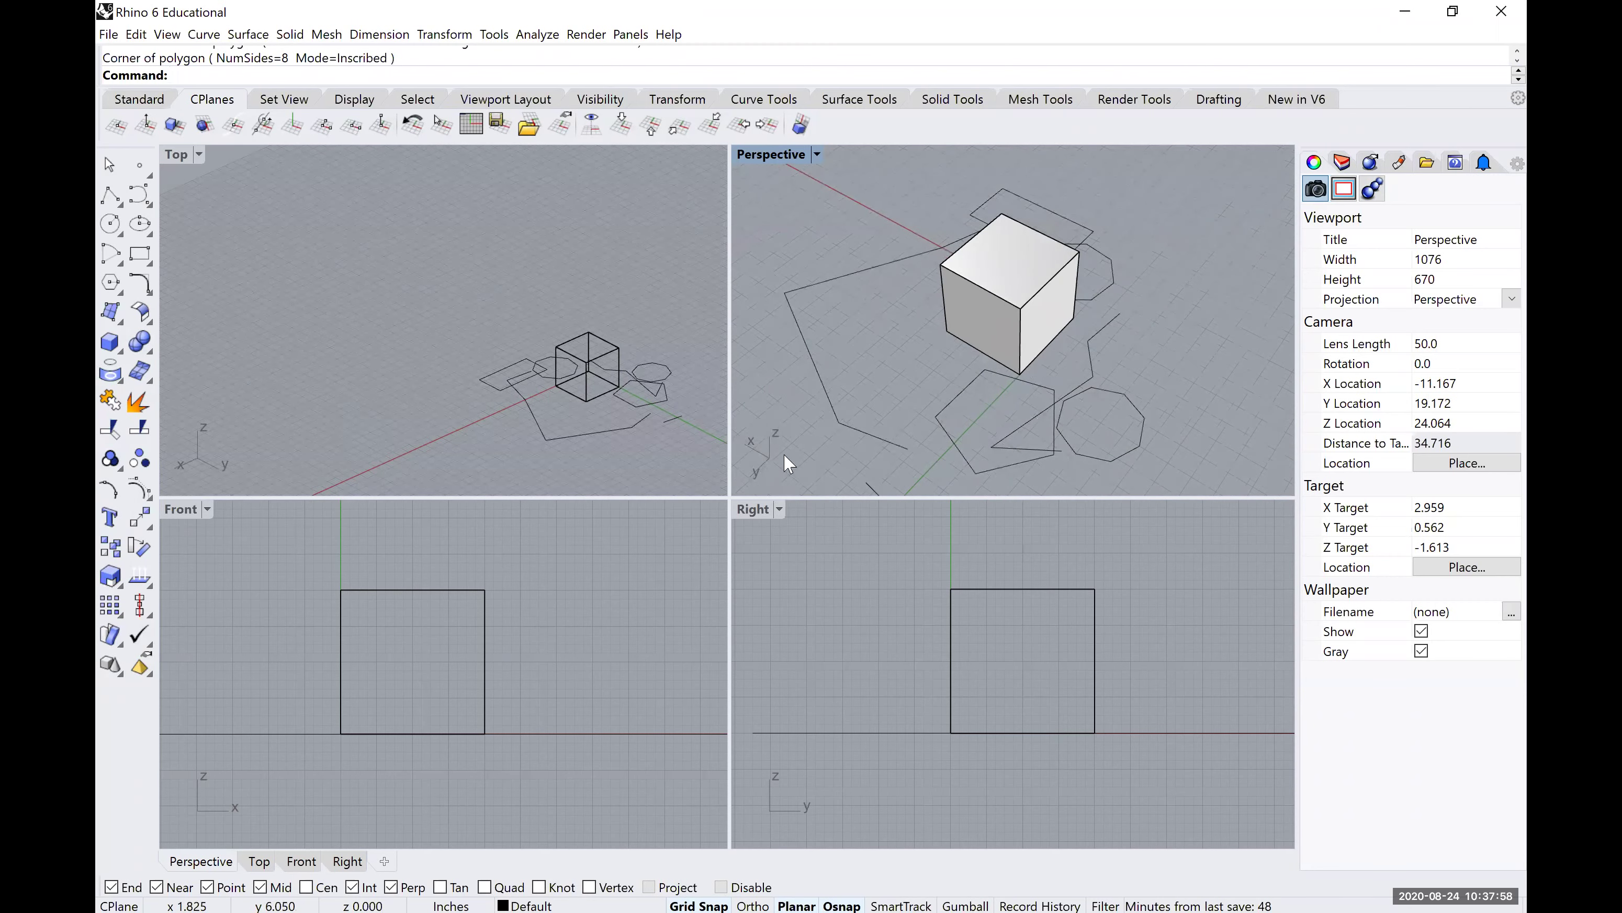
Window-select the curves around the box and delete them.
{"action": "scroll", "coordinate": [878, 370], "scroll_direction": "down", "scroll_amount": 3}
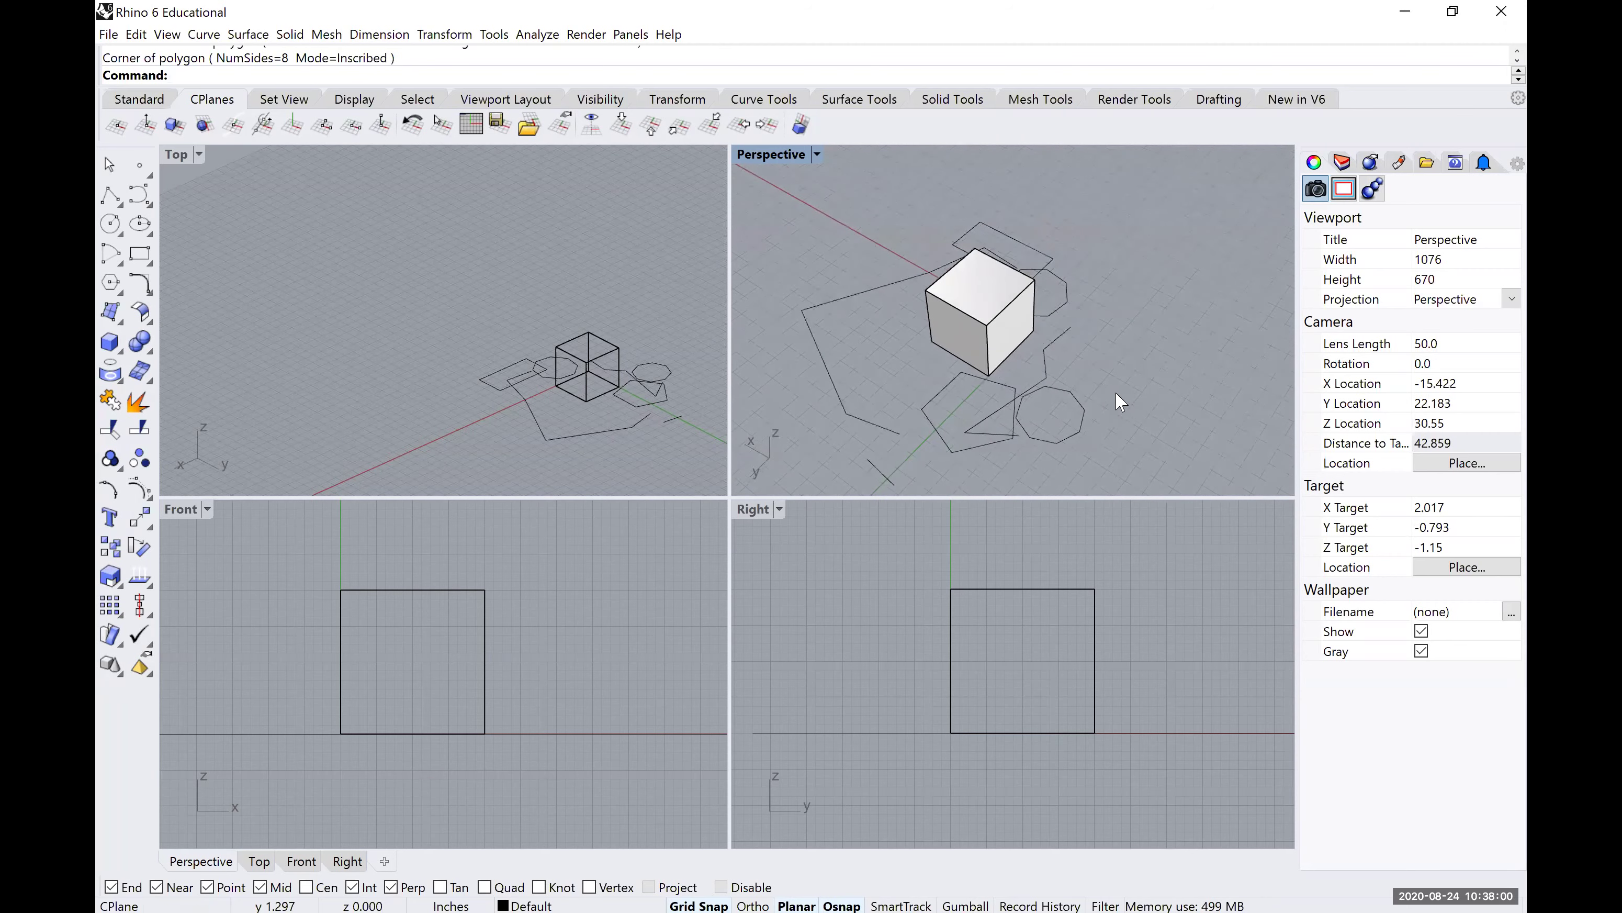
{"action": "left_click", "coordinate": [967, 373]}
{"action": "left_click", "coordinate": [1129, 426]}
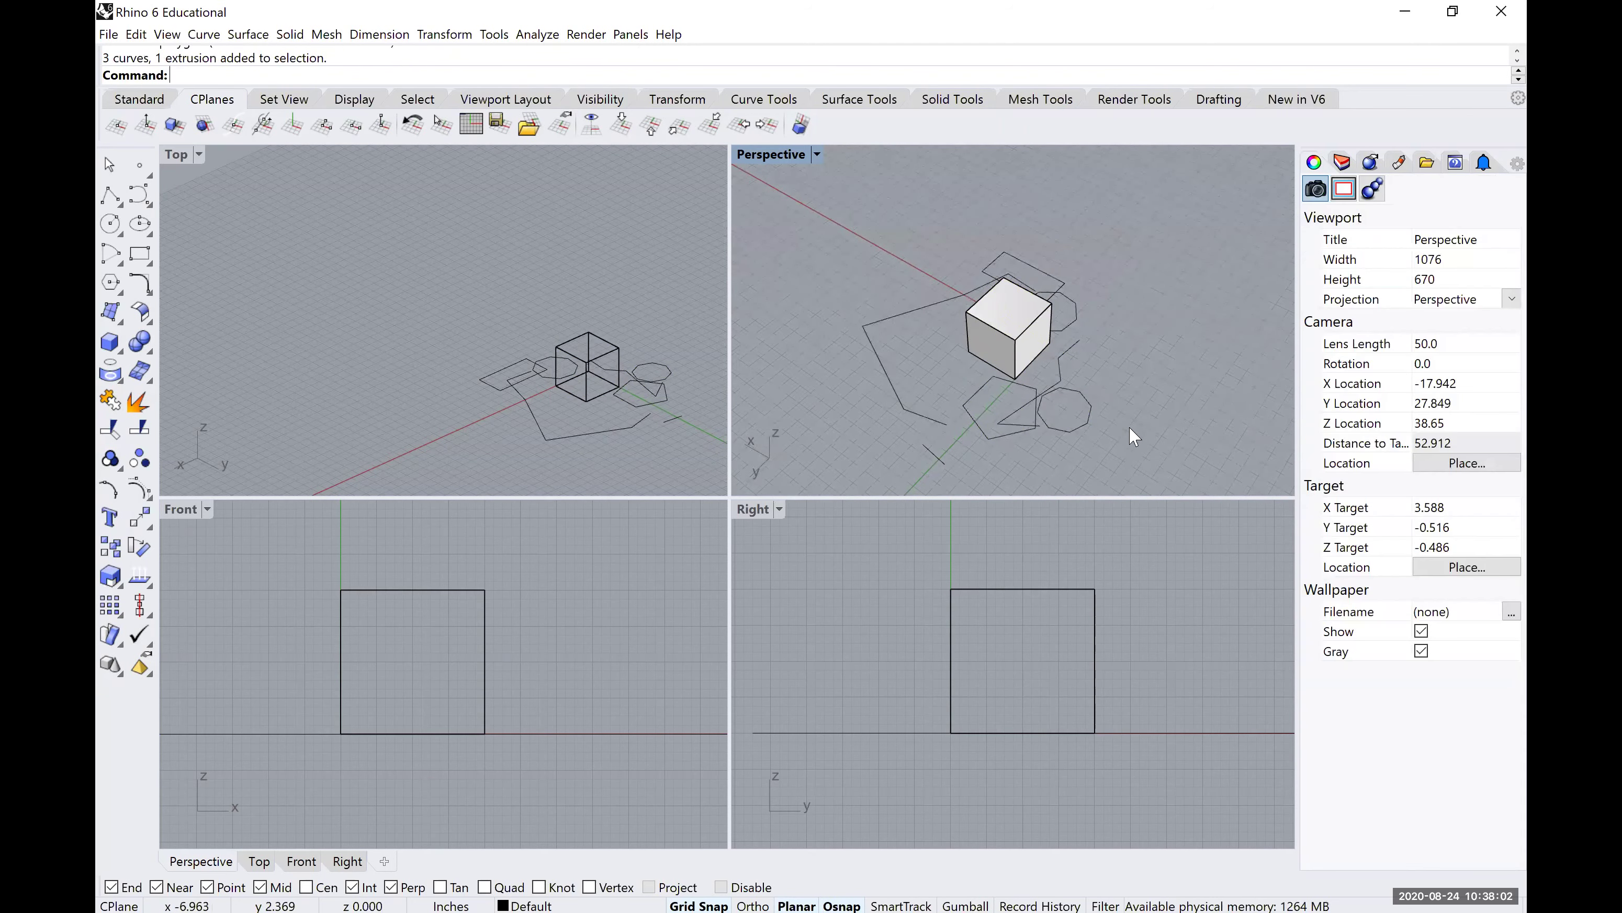
{"action": "left_click_drag", "start_coordinate": [824, 414], "coordinate": [823, 410]}
{"action": "key", "text": "Delete"}
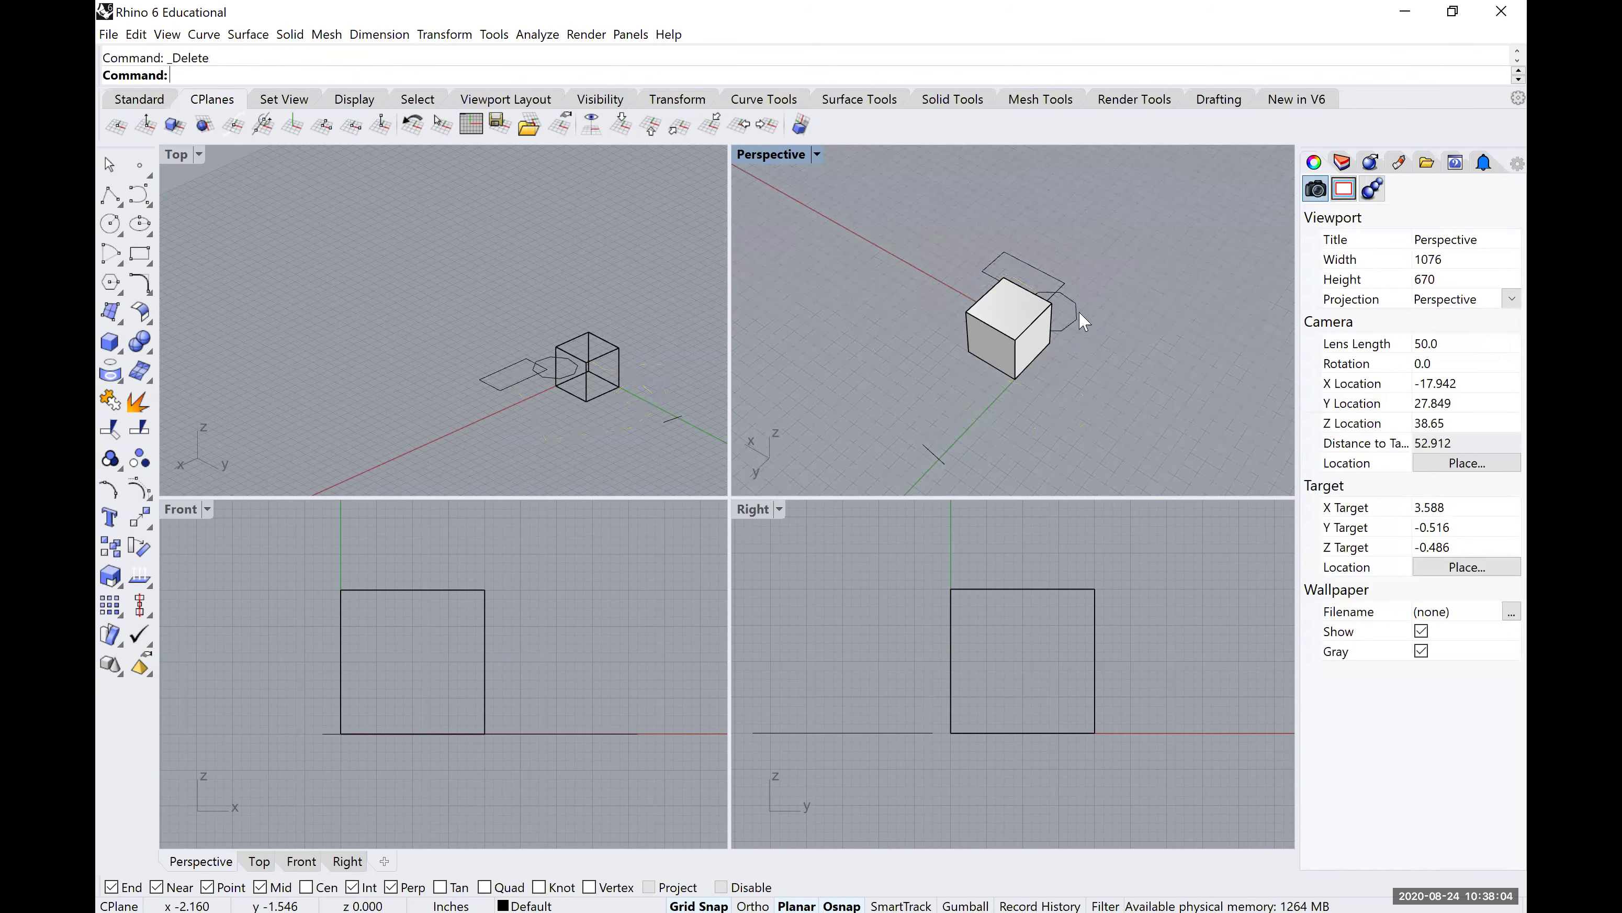
Select the remaining curves near the box, cancel a repeated Polygon command, and zoom out.
{"action": "left_click_drag", "start_coordinate": [1086, 338], "coordinate": [1060, 286]}
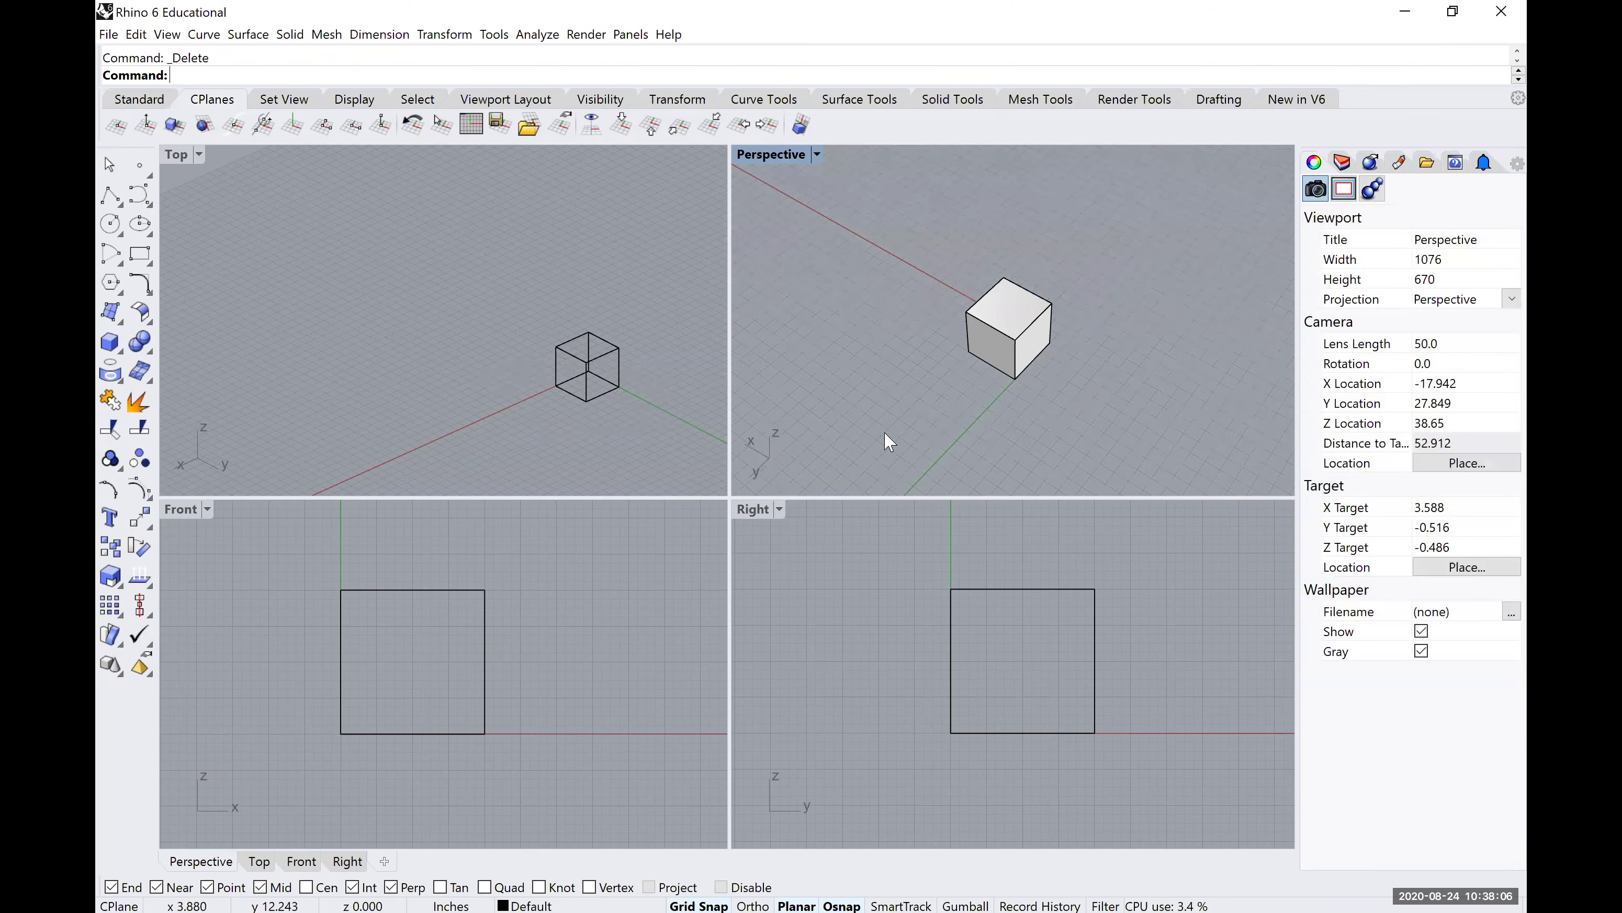
{"action": "scroll", "coordinate": [954, 572], "scroll_direction": "down", "scroll_amount": 1}
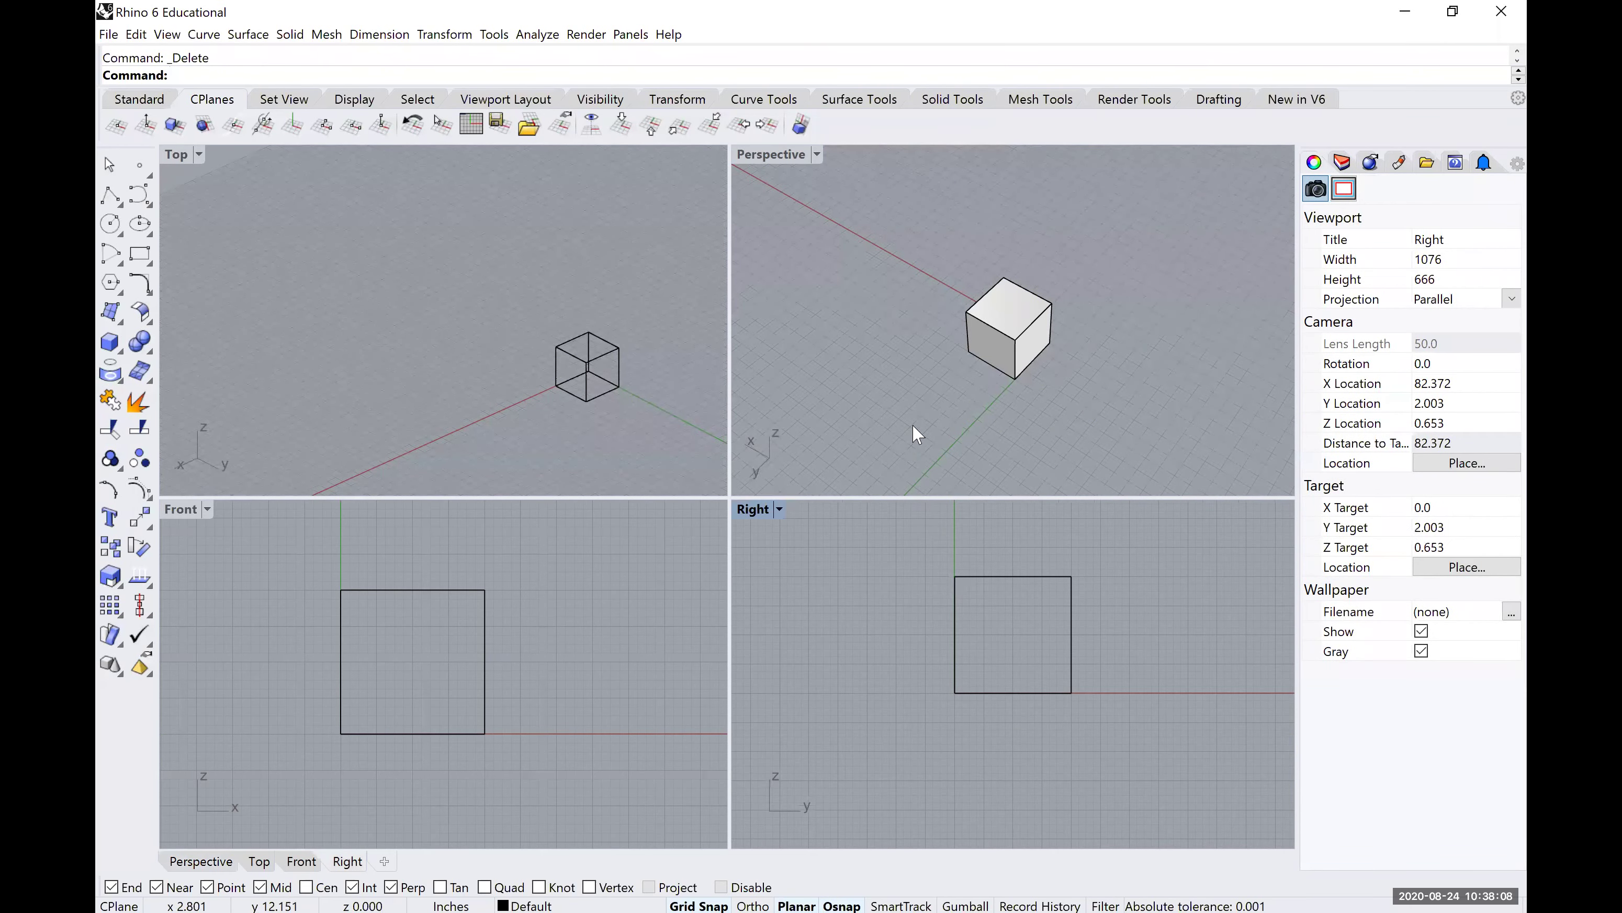
{"action": "scroll", "coordinate": [936, 388], "scroll_direction": "up", "scroll_amount": 5}
{"action": "scroll", "coordinate": [937, 387], "scroll_direction": "down", "scroll_amount": 3}
{"action": "right_click", "coordinate": [940, 373]}
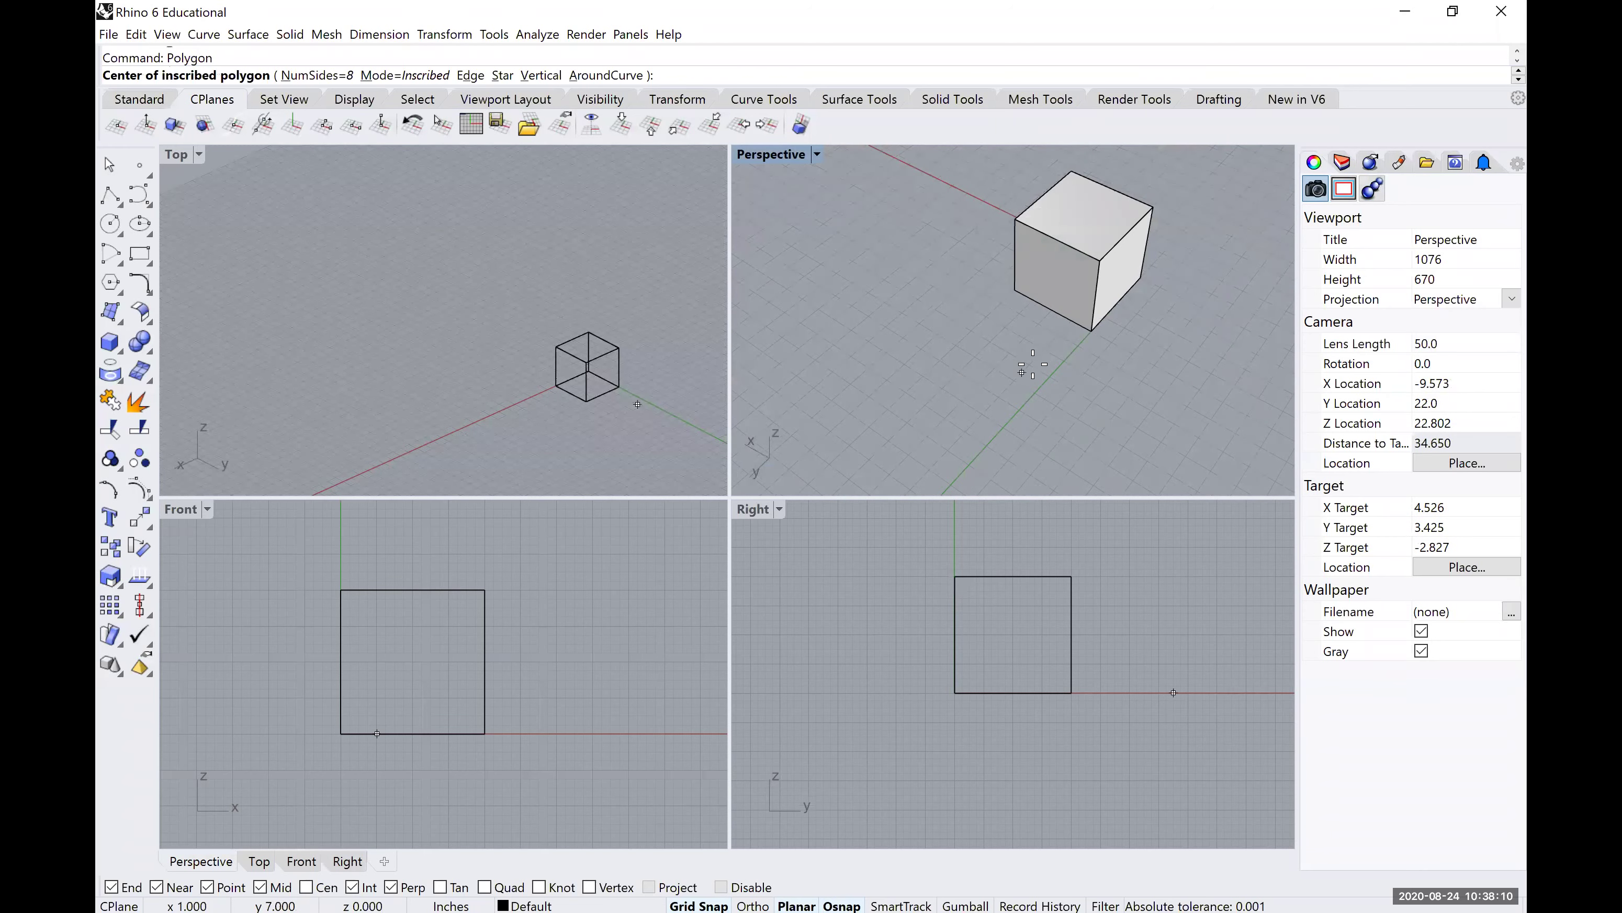
{"action": "right_click_drag", "start_coordinate": [940, 373], "coordinate": [1006, 395]}
{"action": "key", "text": "Escape"}
{"action": "scroll", "coordinate": [1008, 394], "scroll_direction": "up", "scroll_amount": 4}
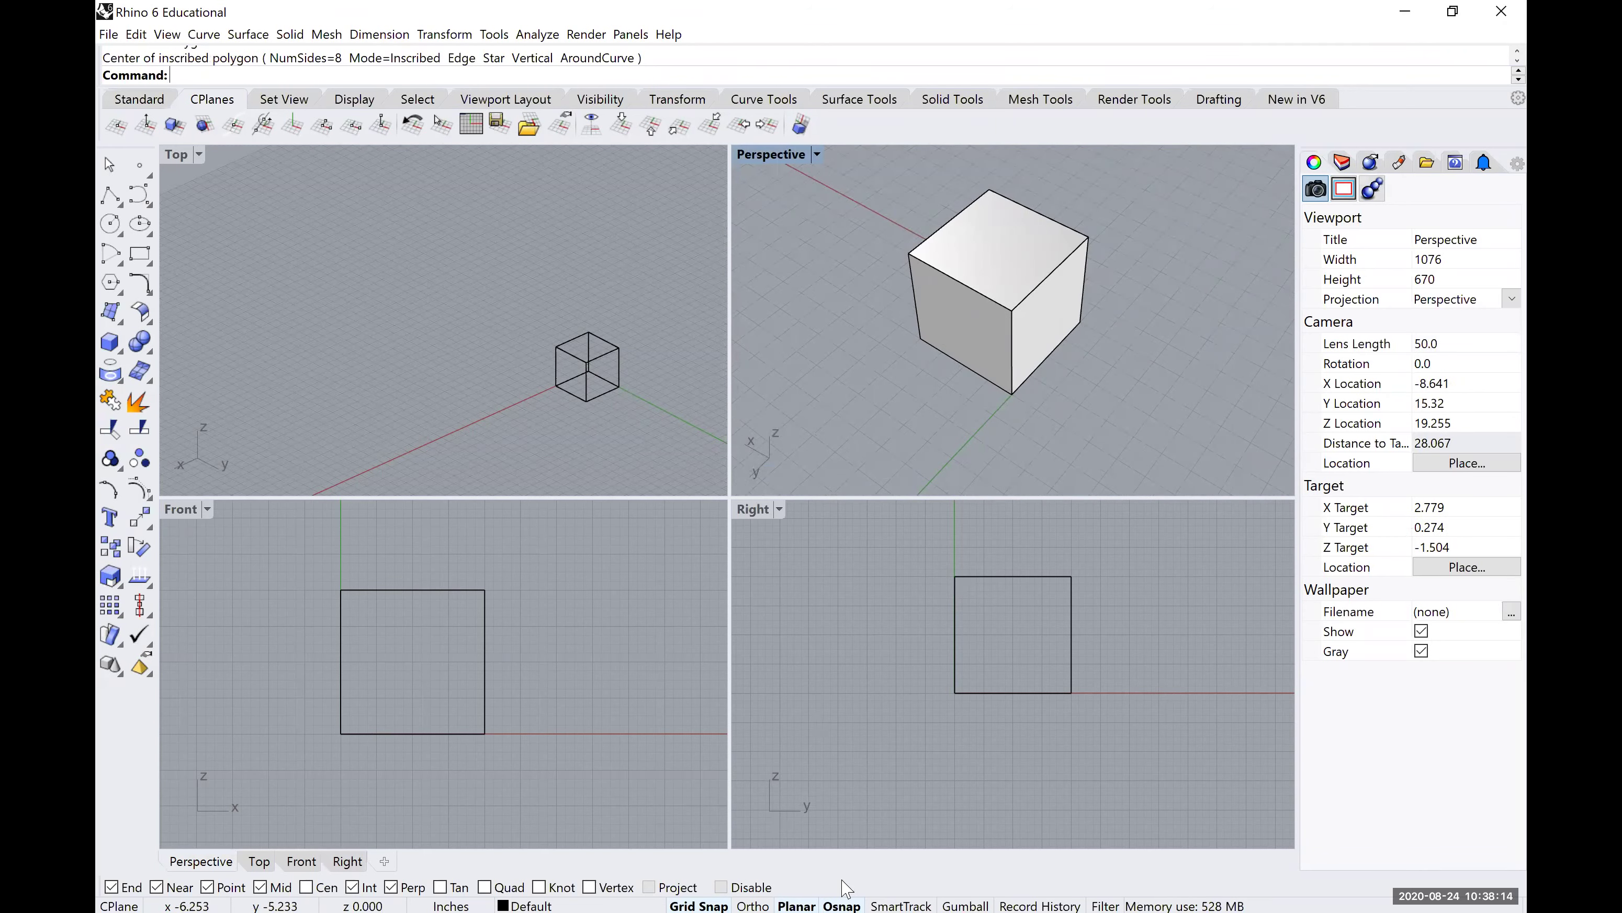
{"action": "scroll", "coordinate": [984, 401], "scroll_direction": "down", "scroll_amount": 5}
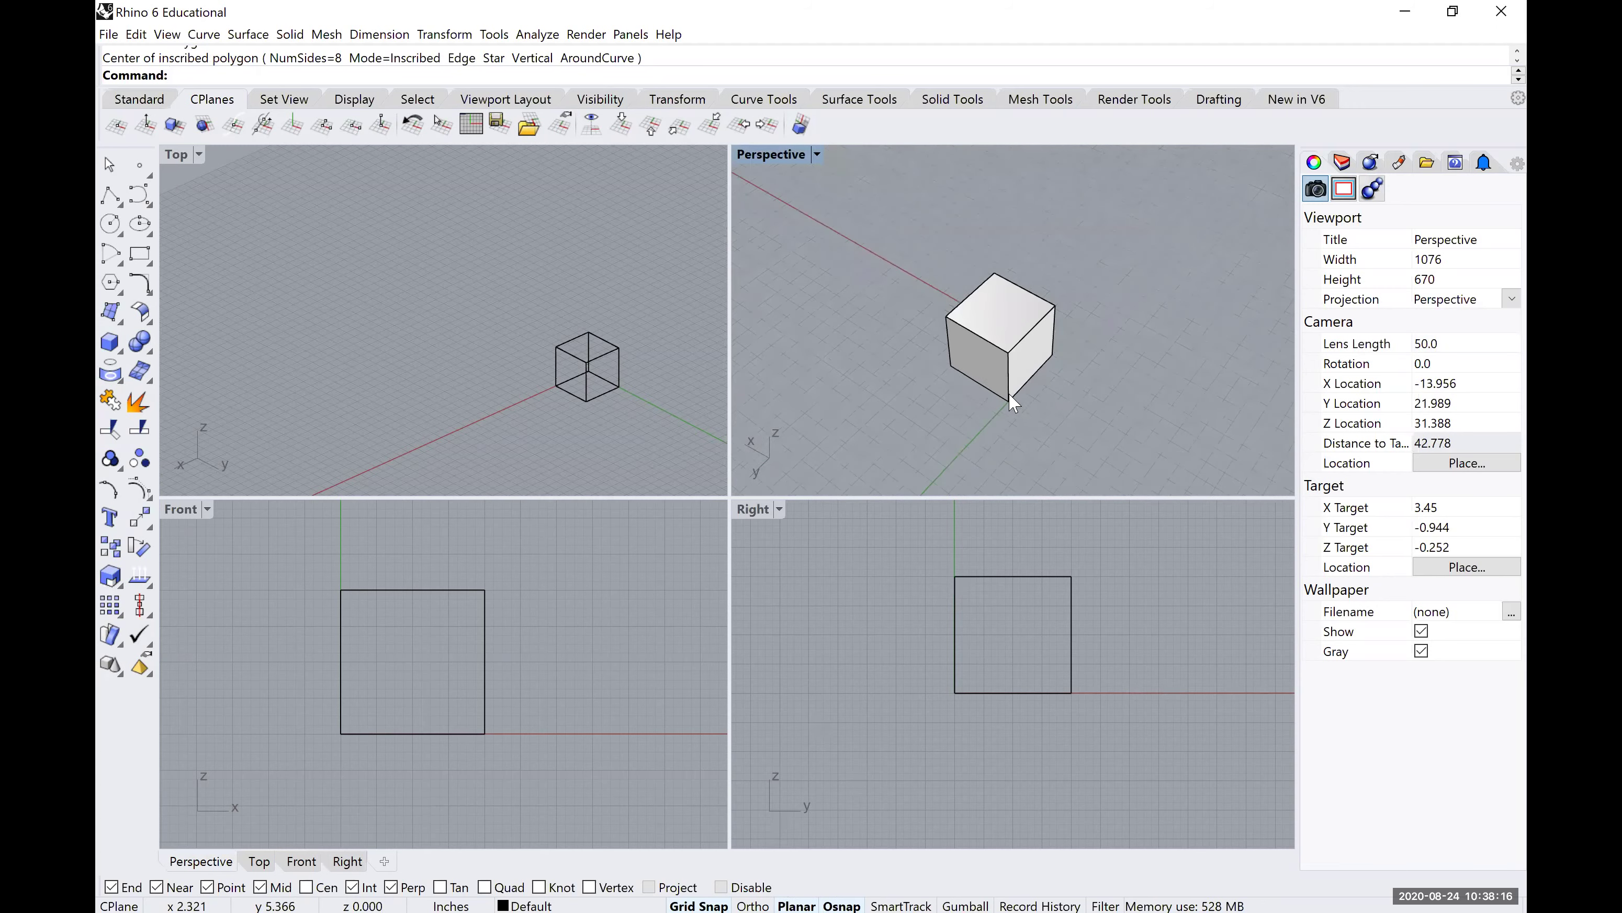
{"action": "right_click_drag", "start_coordinate": [1009, 392], "coordinate": [810, 366]}
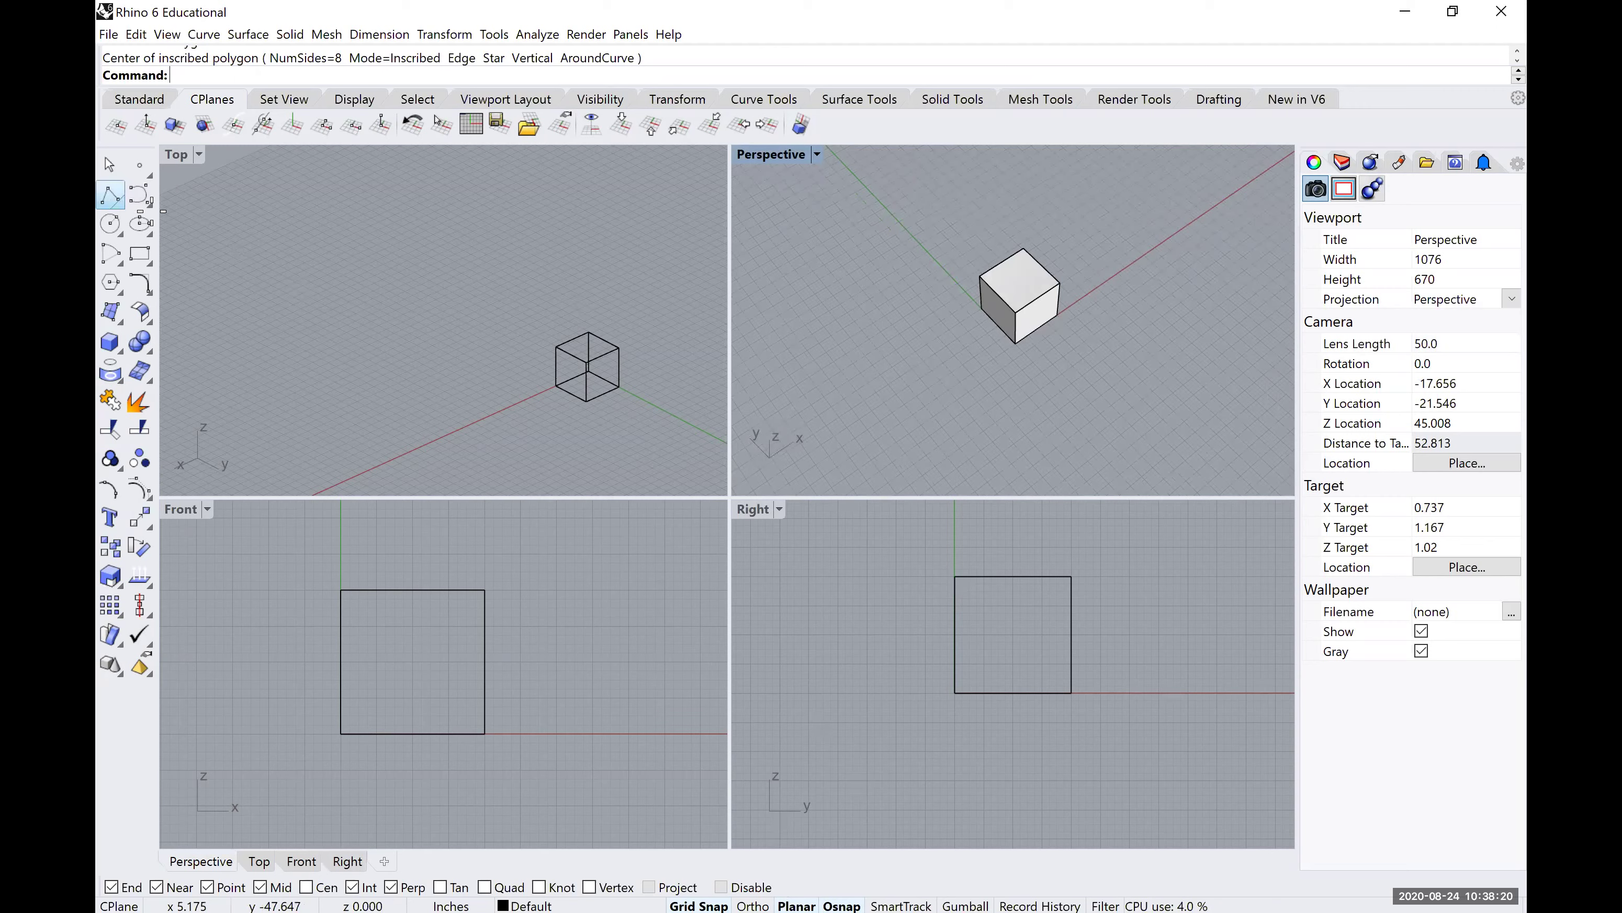
{"action": "left_click", "coordinate": [110, 195]}
{"action": "left_click", "coordinate": [574, 338]}
{"action": "left_click", "coordinate": [950, 425]}
{"action": "left_click", "coordinate": [1002, 373]}
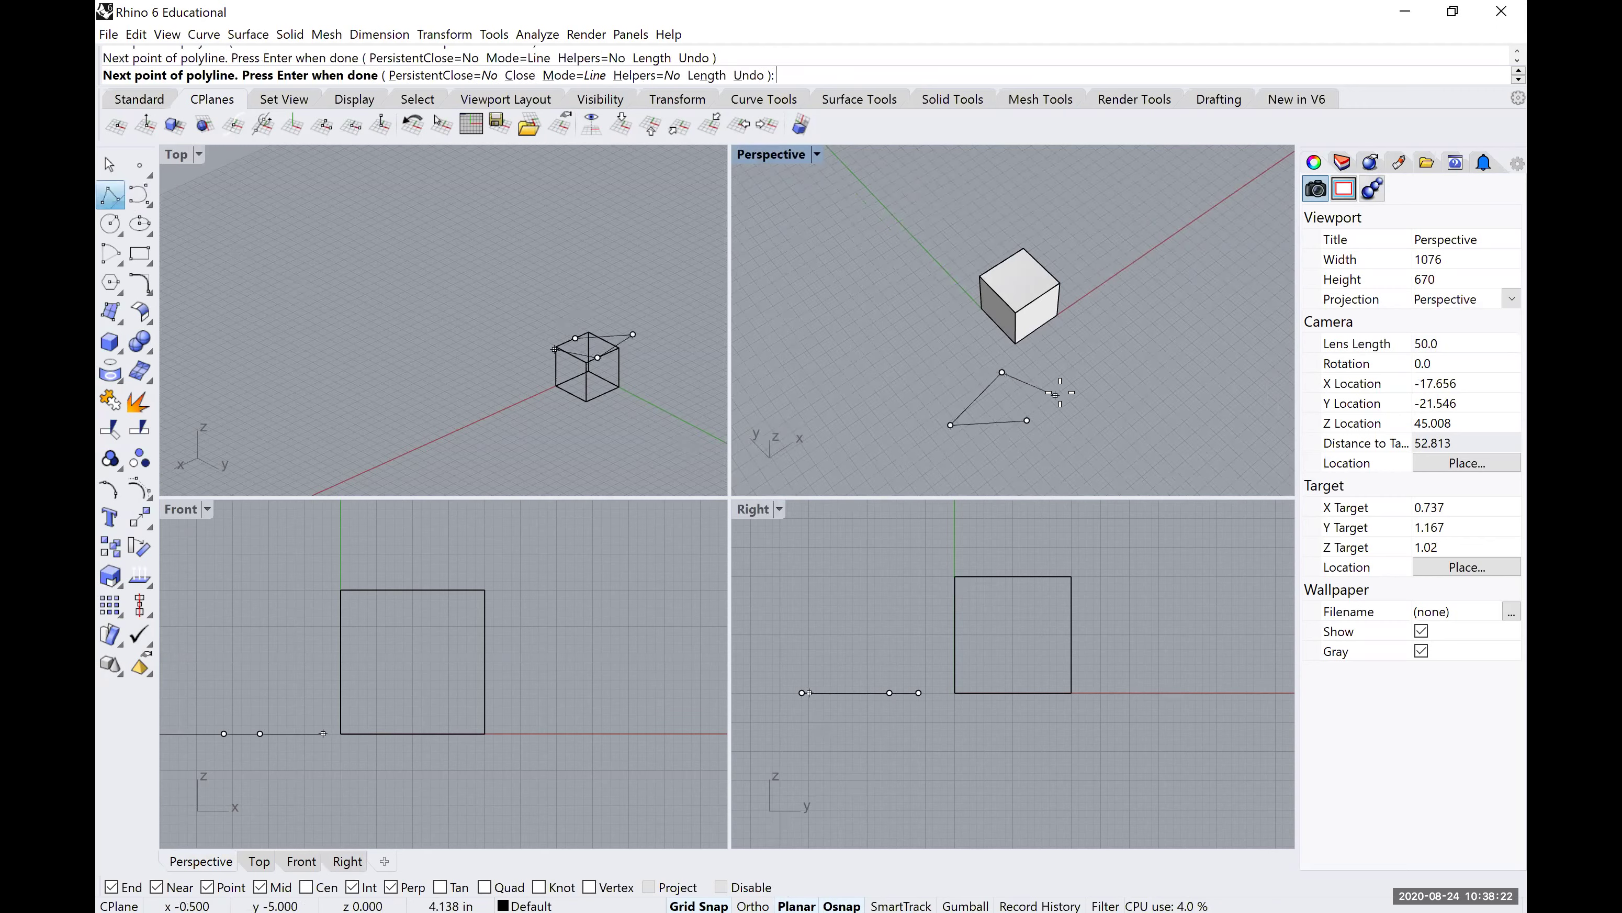
{"action": "left_click", "coordinate": [1055, 395]}
{"action": "left_click", "coordinate": [1072, 361]}
{"action": "left_click", "coordinate": [1137, 412]}
{"action": "left_click", "coordinate": [1184, 394]}
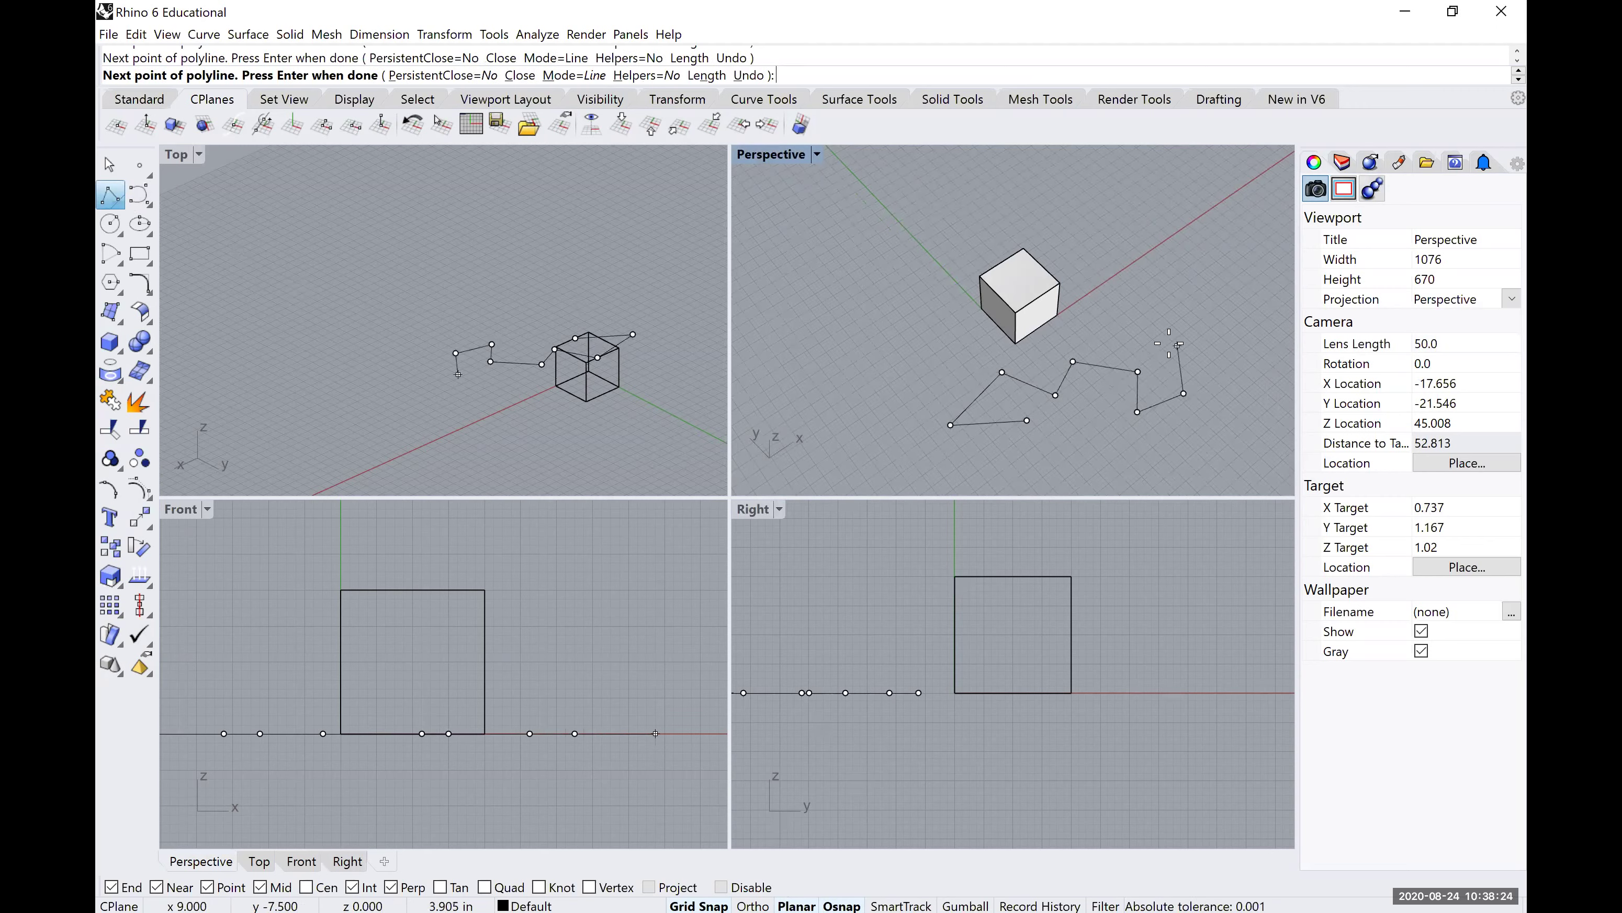
{"action": "left_click", "coordinate": [1170, 343]}
{"action": "right_click_drag", "start_coordinate": [1119, 301], "coordinate": [1124, 358]}
{"action": "key", "text": "Return"}
{"action": "left_click", "coordinate": [1125, 362]}
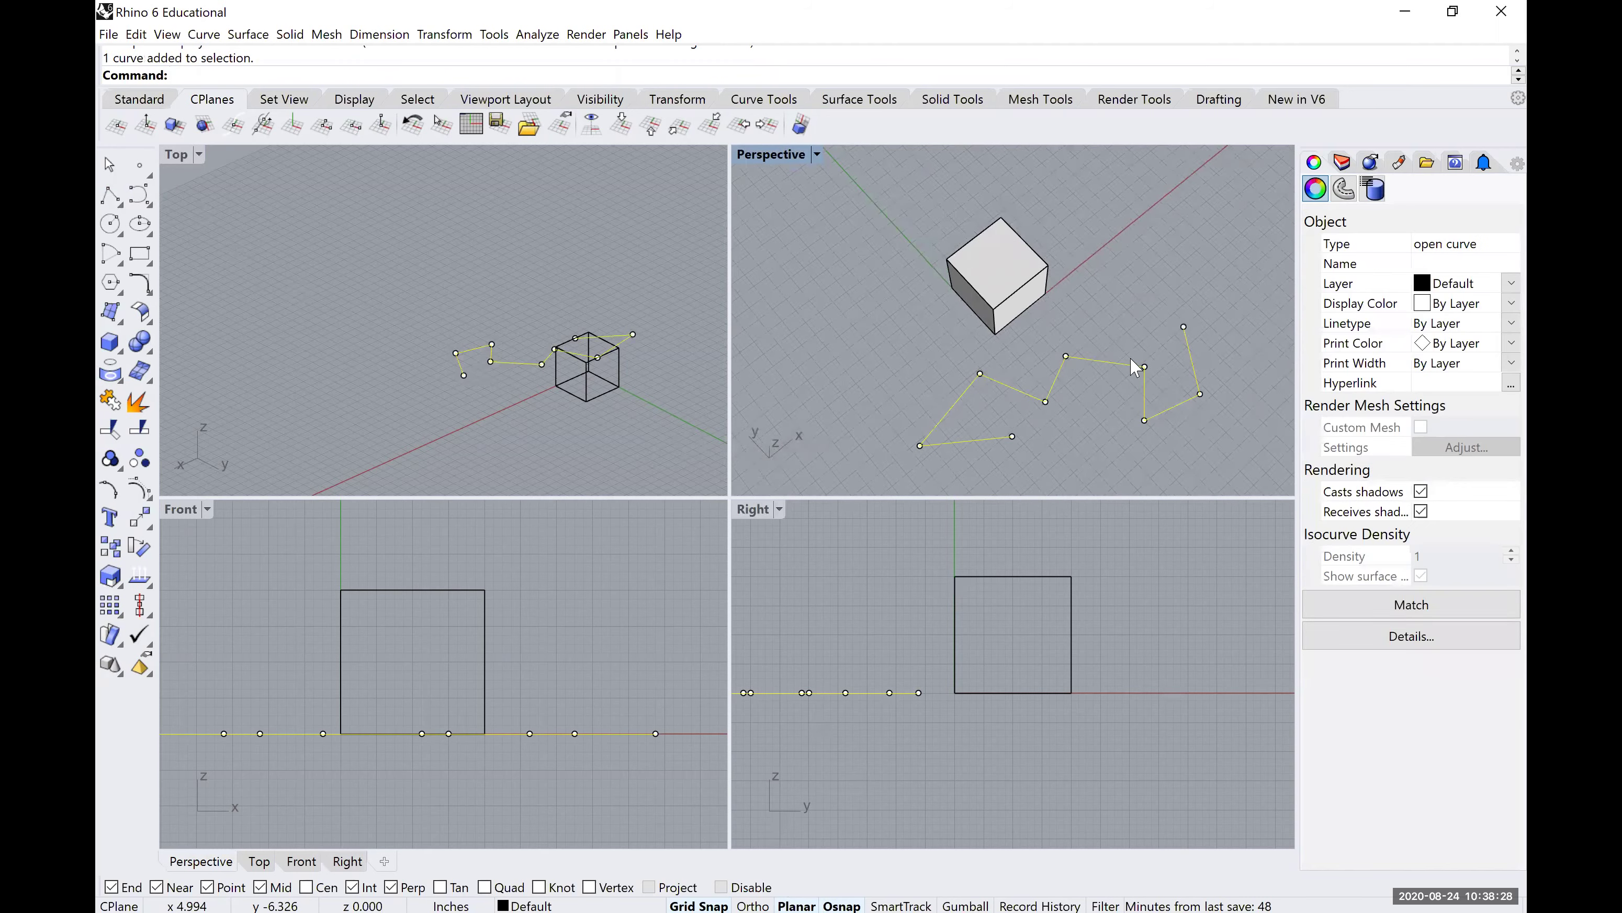
{"action": "key", "text": "Delete"}
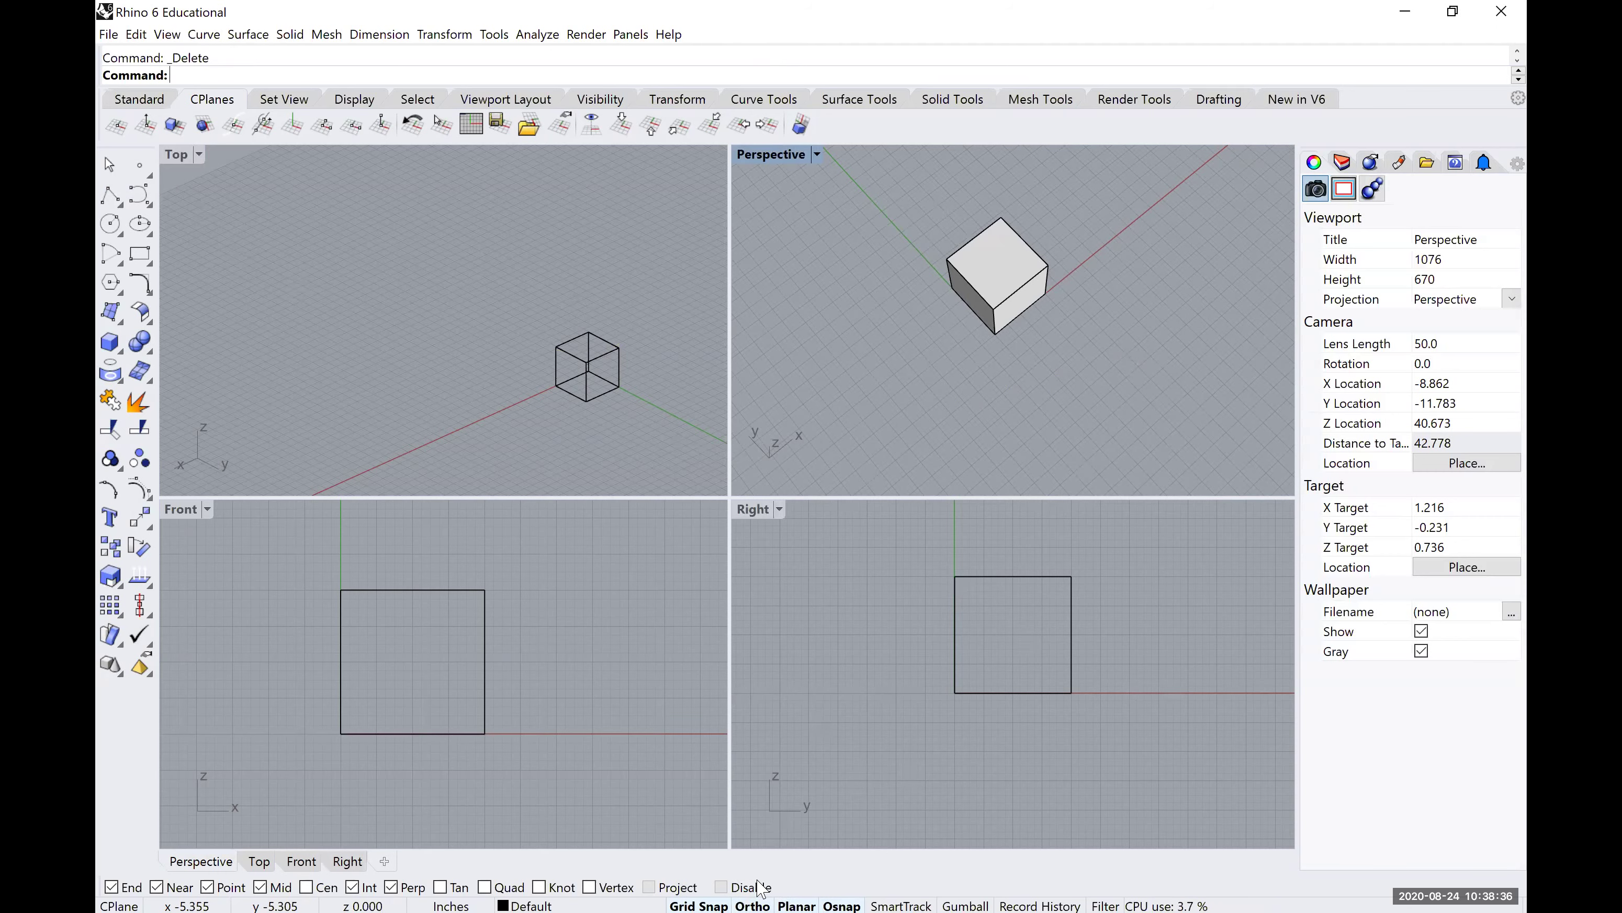
Draw a four-point right-angle polyline with Ortho on in front of the shaded cube.
{"action": "left_click", "coordinate": [110, 195]}
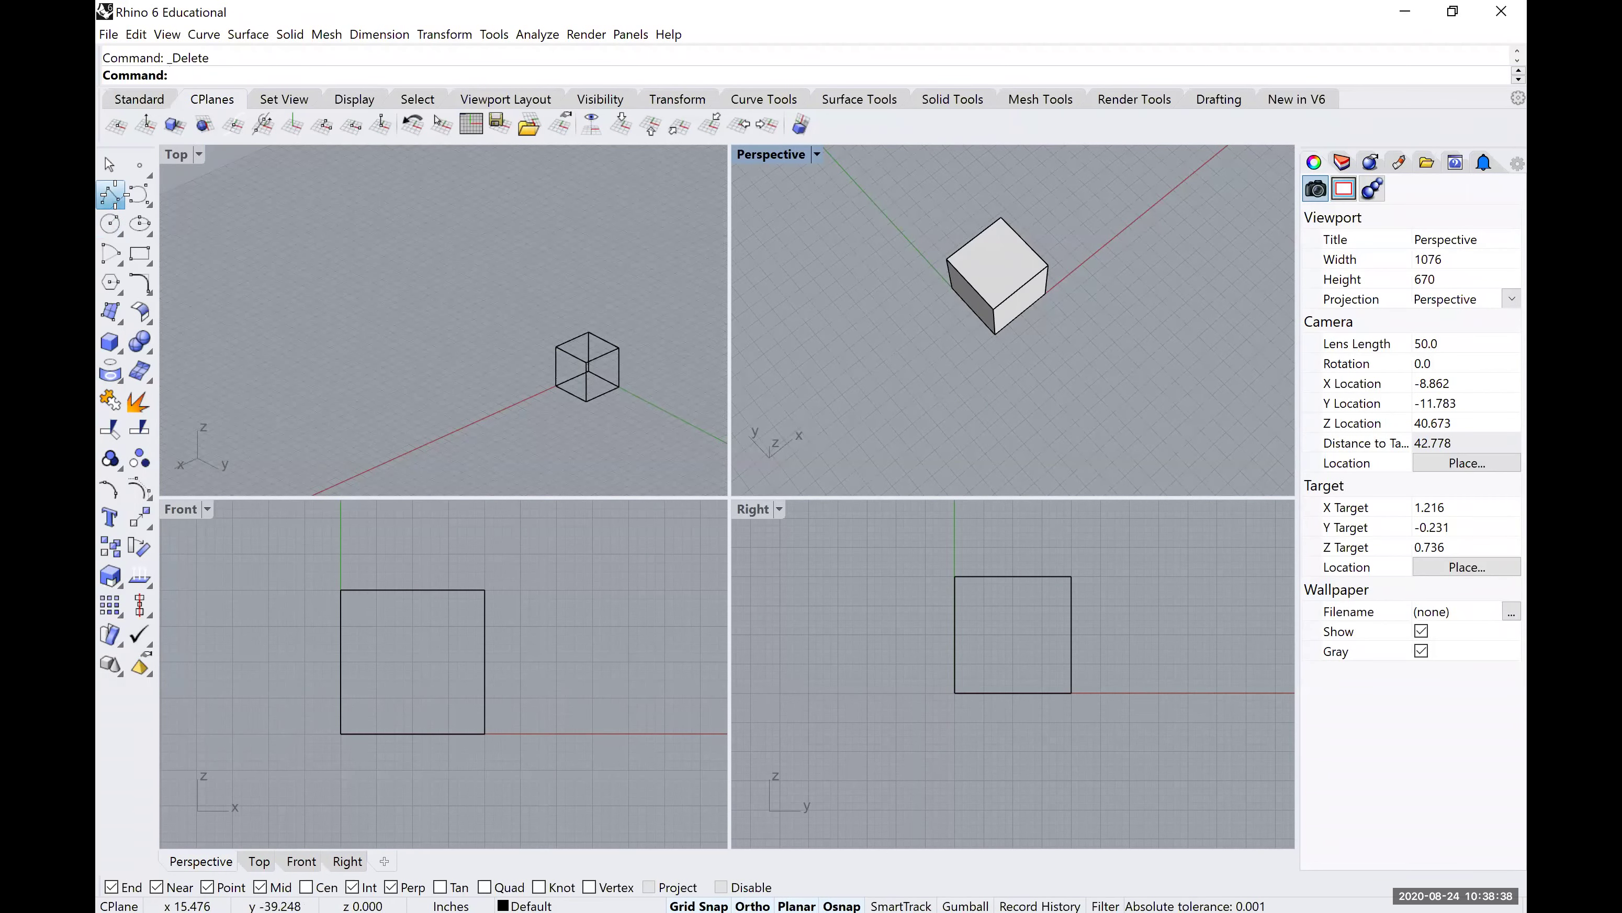
{"action": "left_click", "coordinate": [991, 392]}
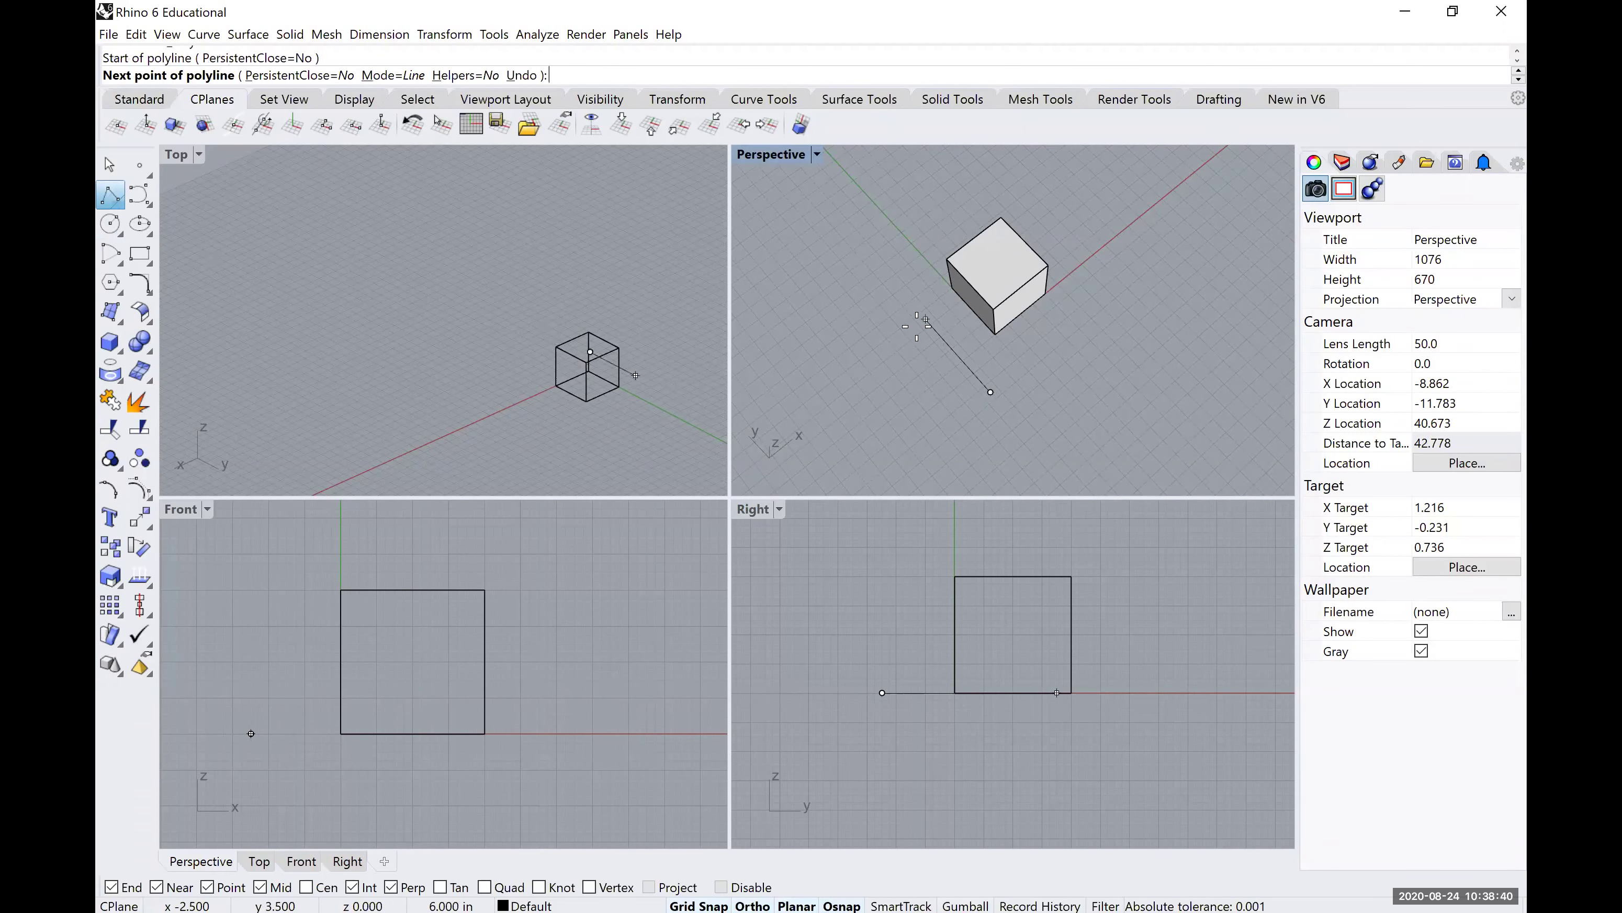
{"action": "left_click", "coordinate": [944, 340]}
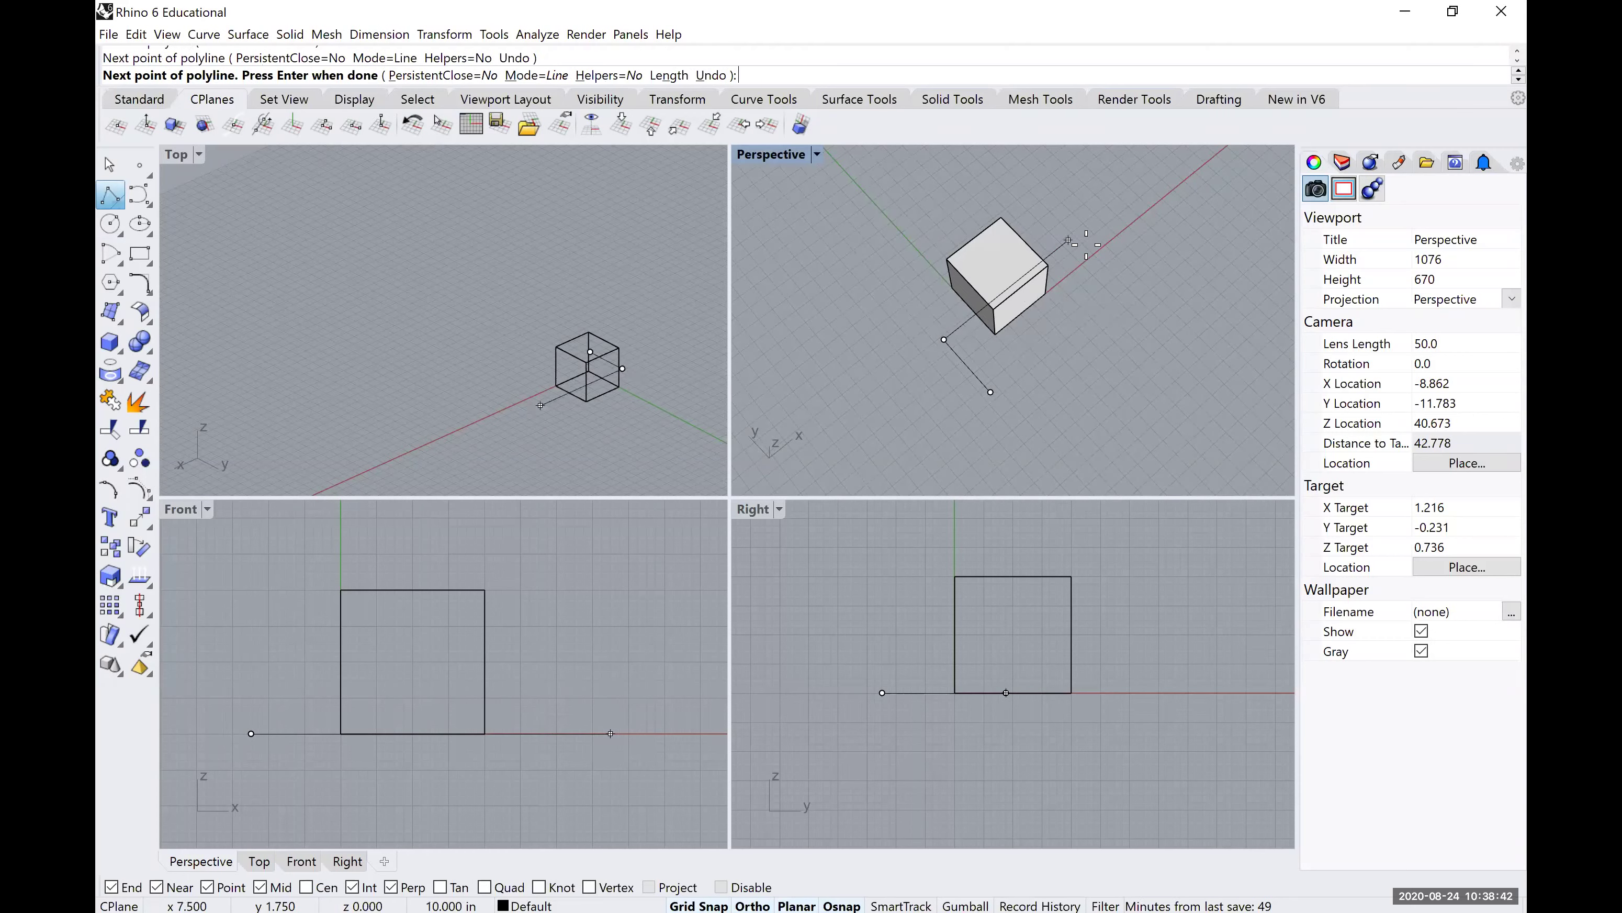
{"action": "scroll", "coordinate": [1093, 371], "scroll_direction": "down", "scroll_amount": 6}
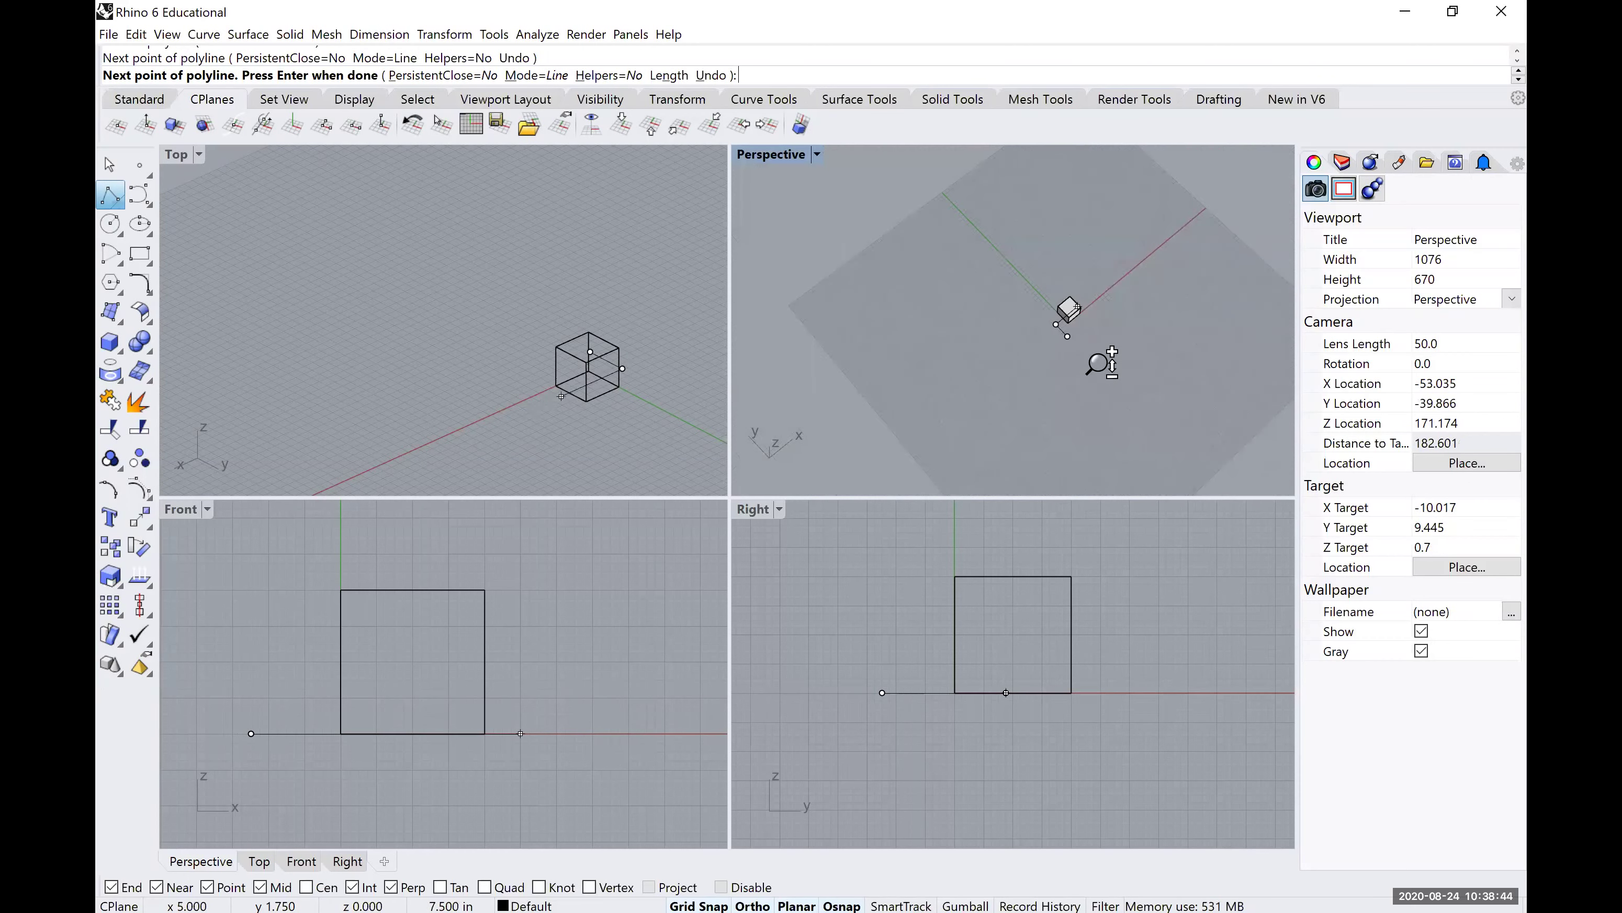
{"action": "scroll", "coordinate": [1099, 364], "scroll_direction": "up", "scroll_amount": 4}
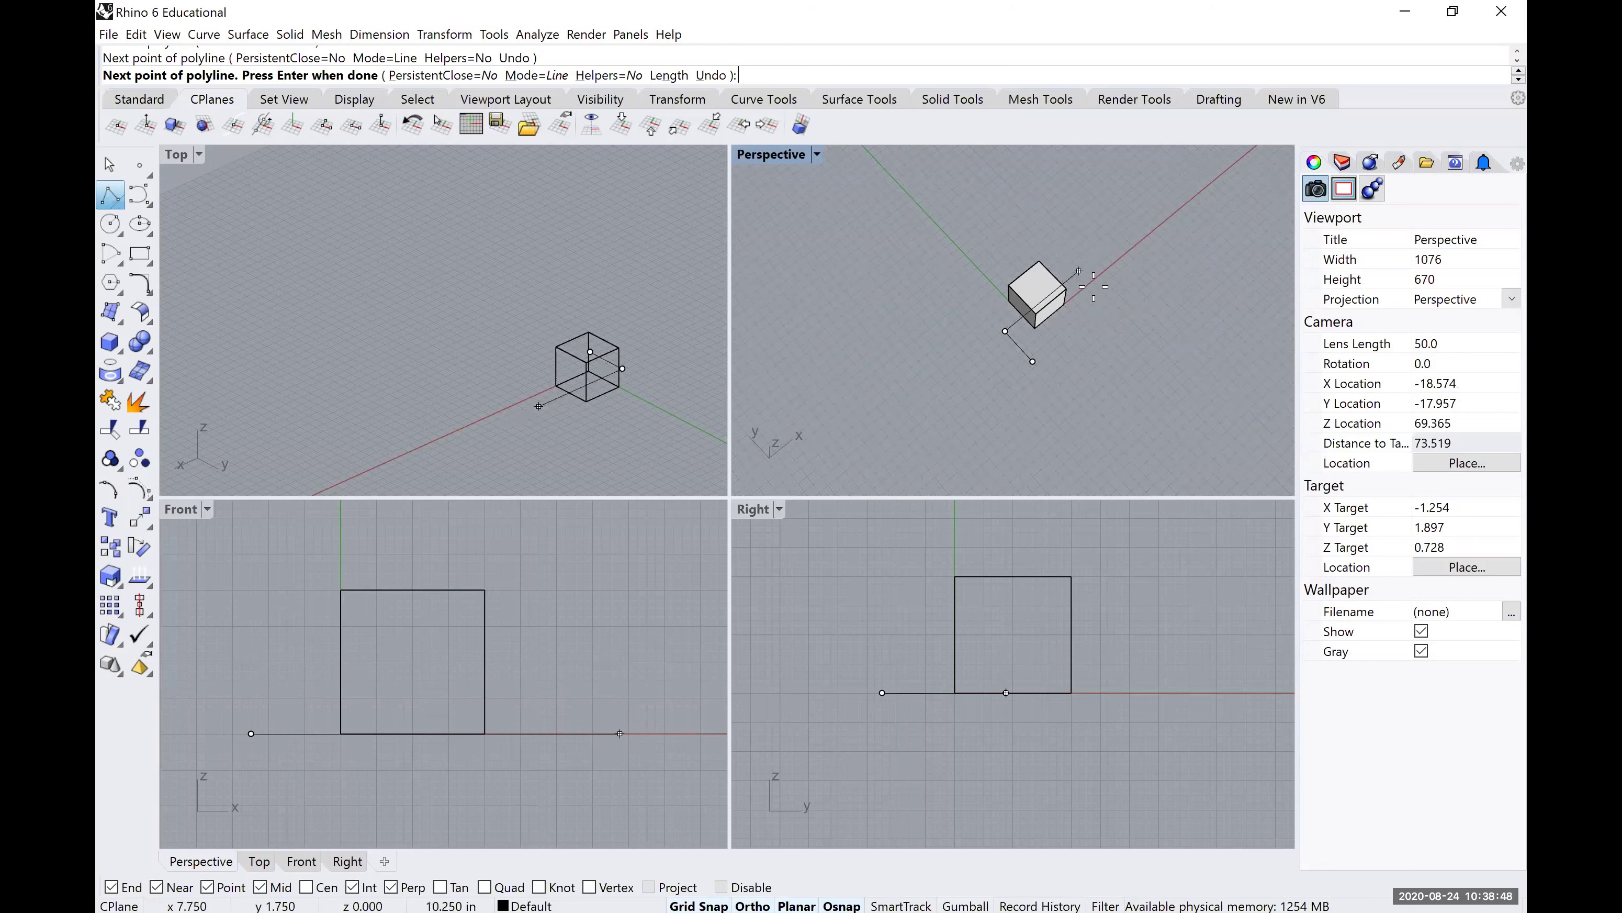
{"action": "right_click_drag", "start_coordinate": [1080, 271], "coordinate": [1055, 373], "text": "shift"}
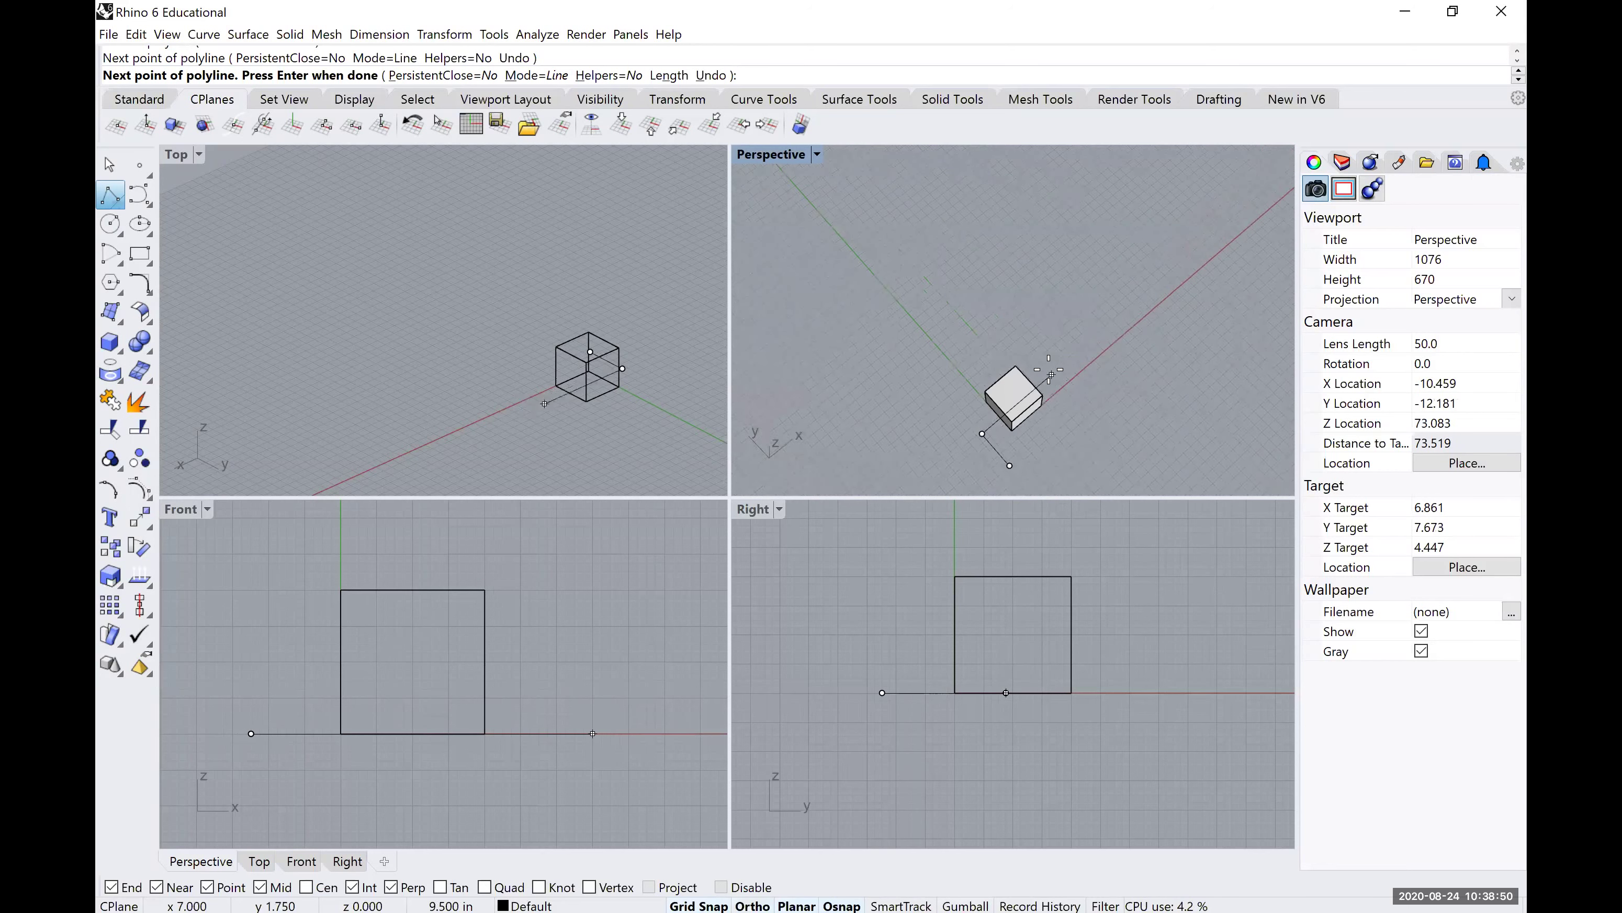
{"action": "left_click", "coordinate": [1050, 376]}
{"action": "left_click", "coordinate": [1022, 345]}
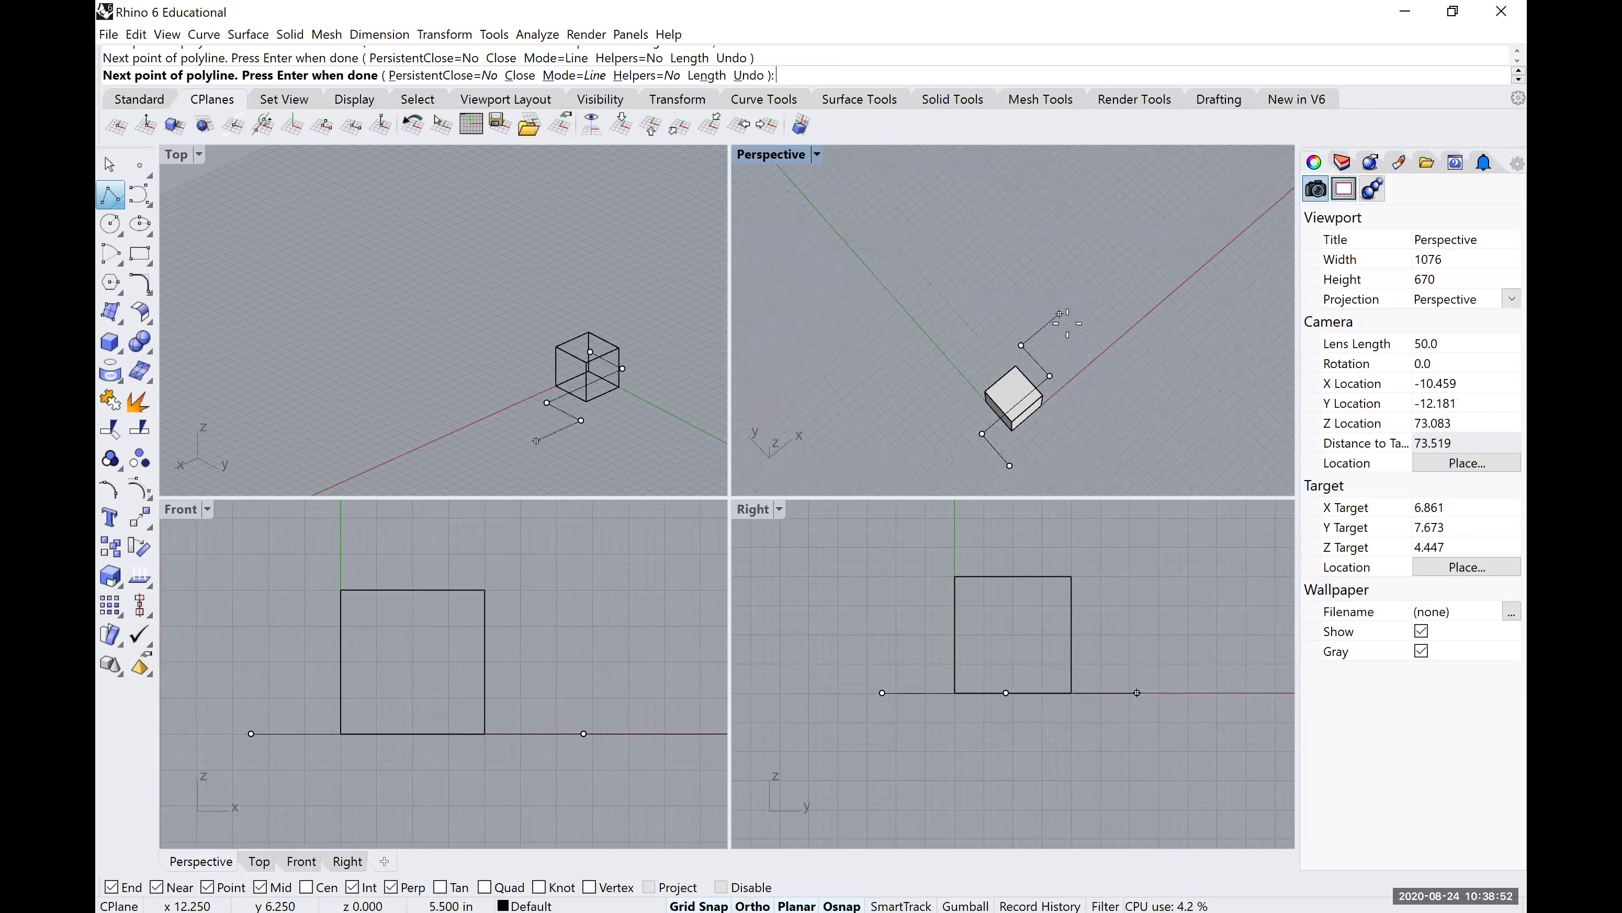
{"action": "key", "text": "Return"}
{"action": "scroll", "coordinate": [1073, 353], "scroll_direction": "down", "scroll_amount": 5}
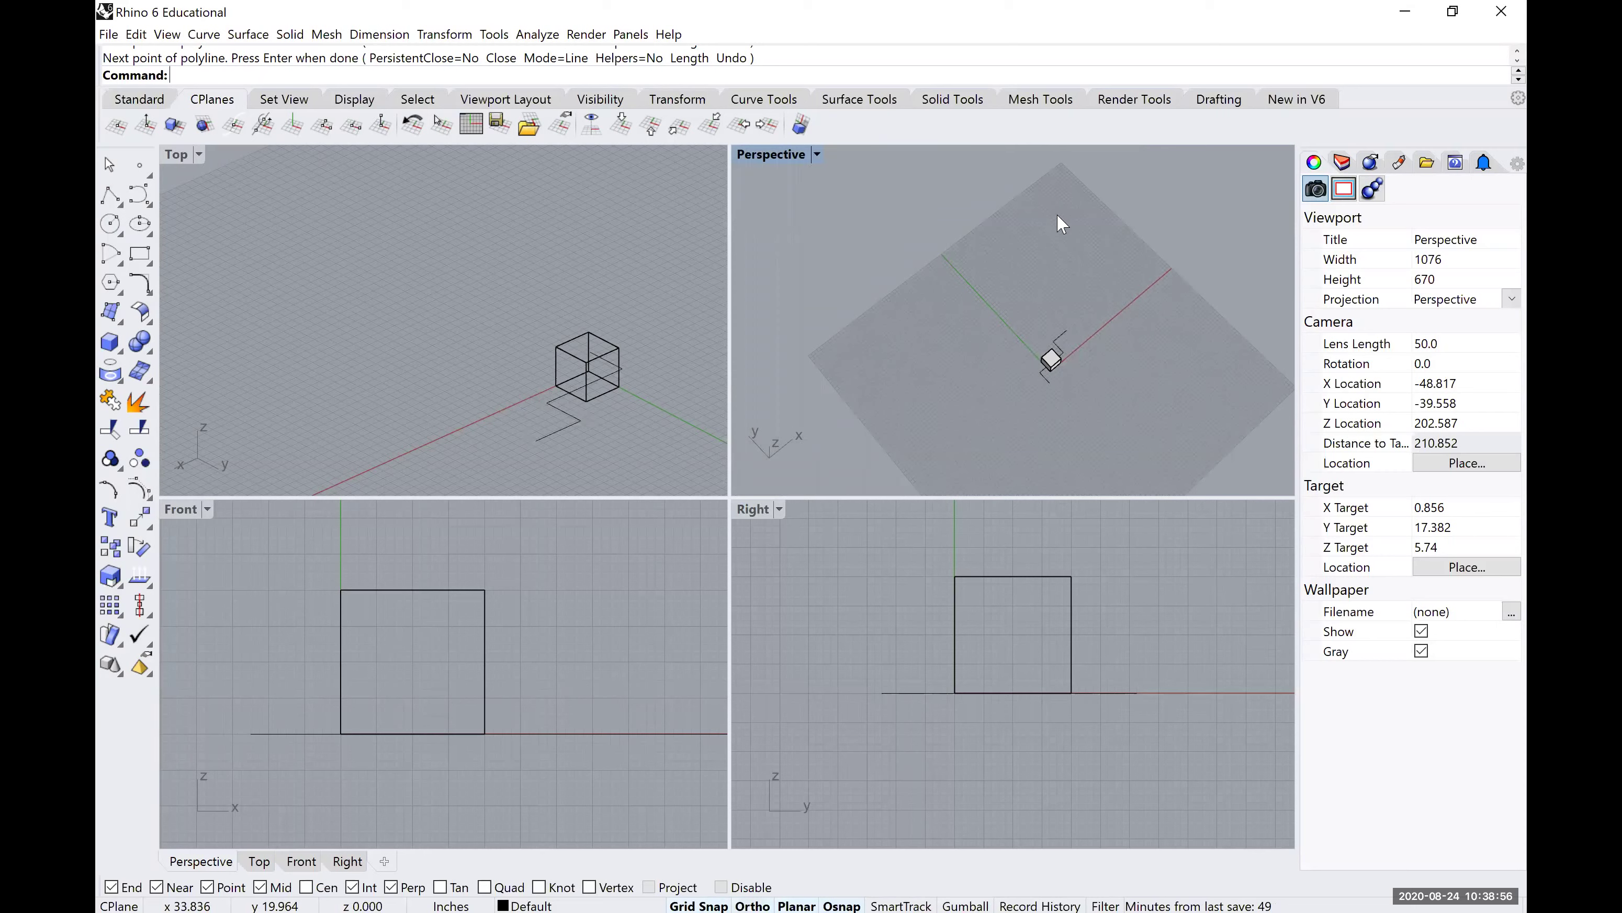
{"action": "scroll", "coordinate": [1055, 324], "scroll_direction": "down", "scroll_amount": 2}
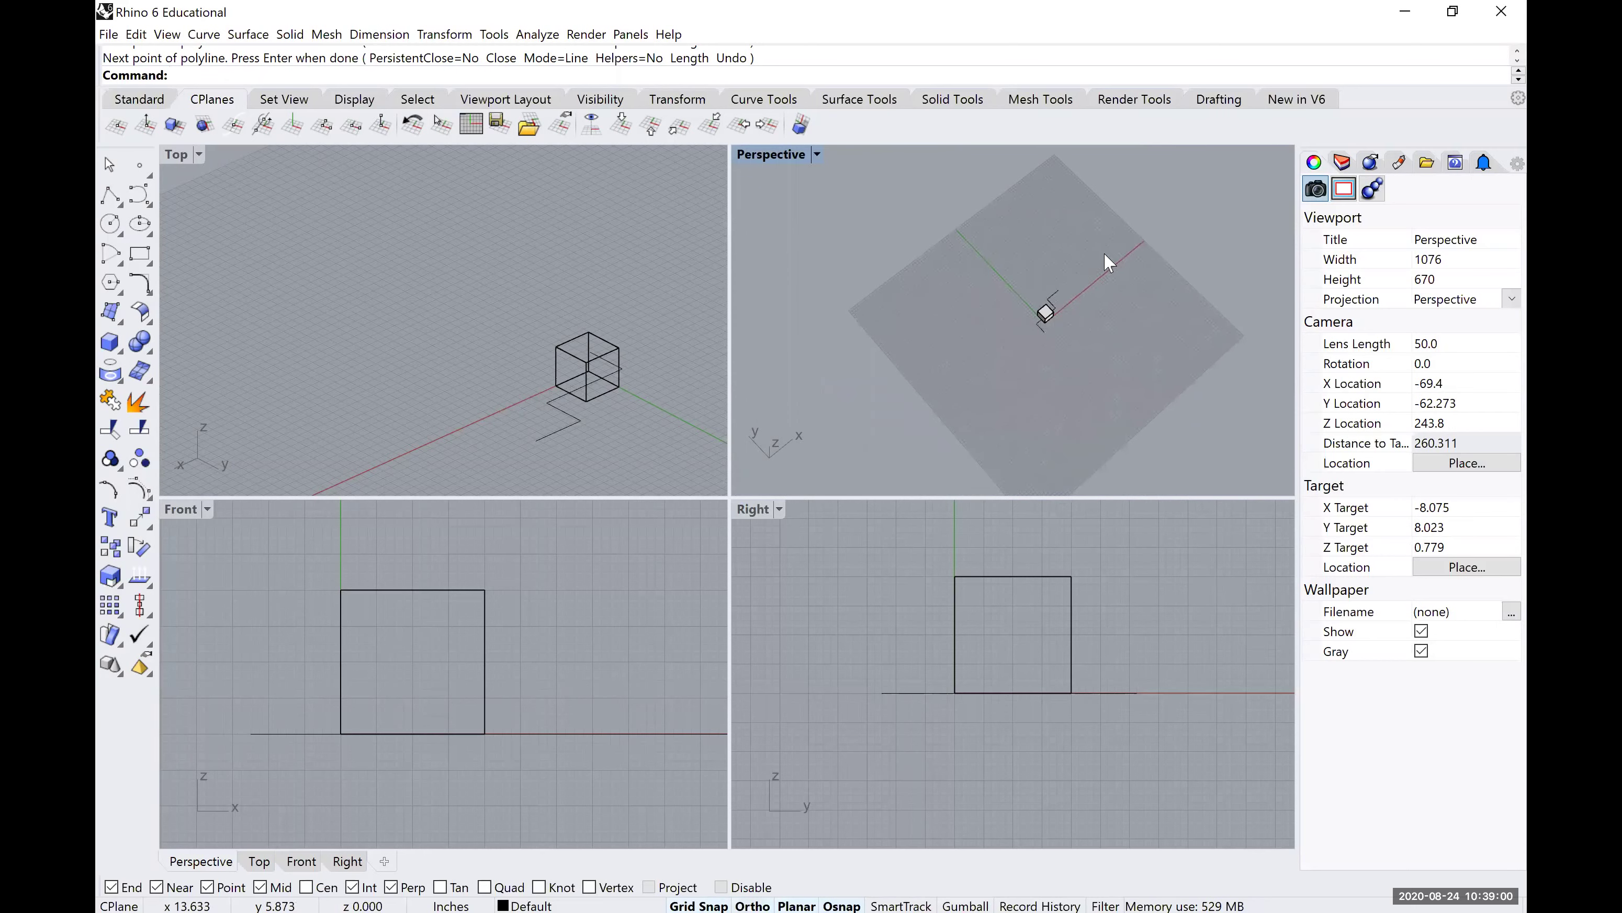
{"action": "scroll", "coordinate": [1153, 251], "scroll_direction": "up", "scroll_amount": 2}
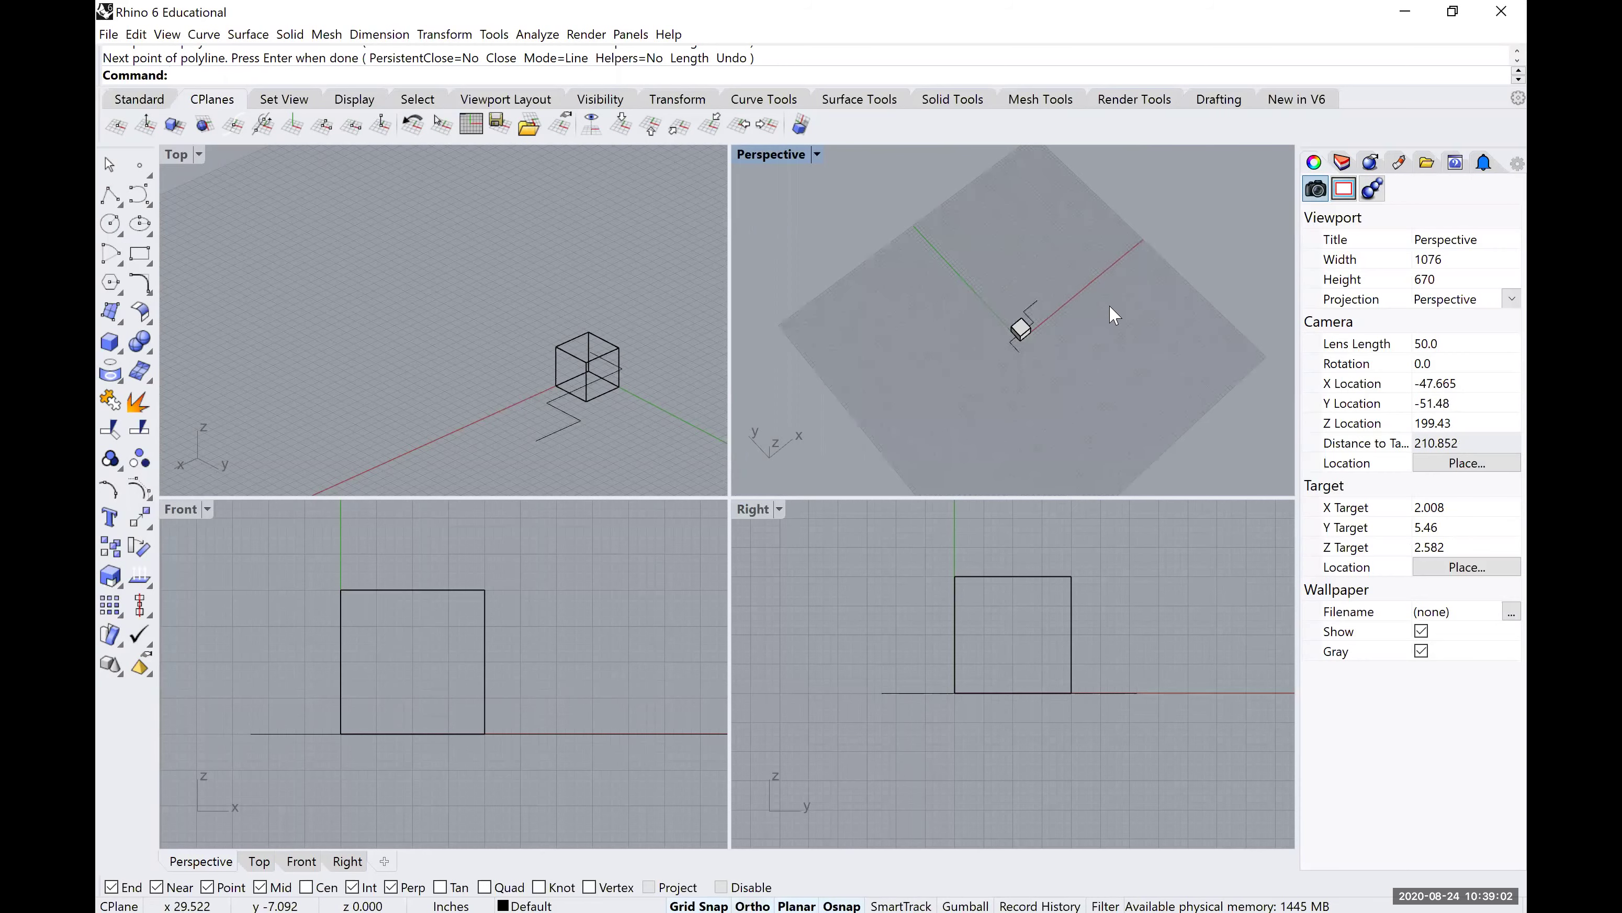
{"action": "scroll", "coordinate": [1110, 306], "scroll_direction": "up", "scroll_amount": 4}
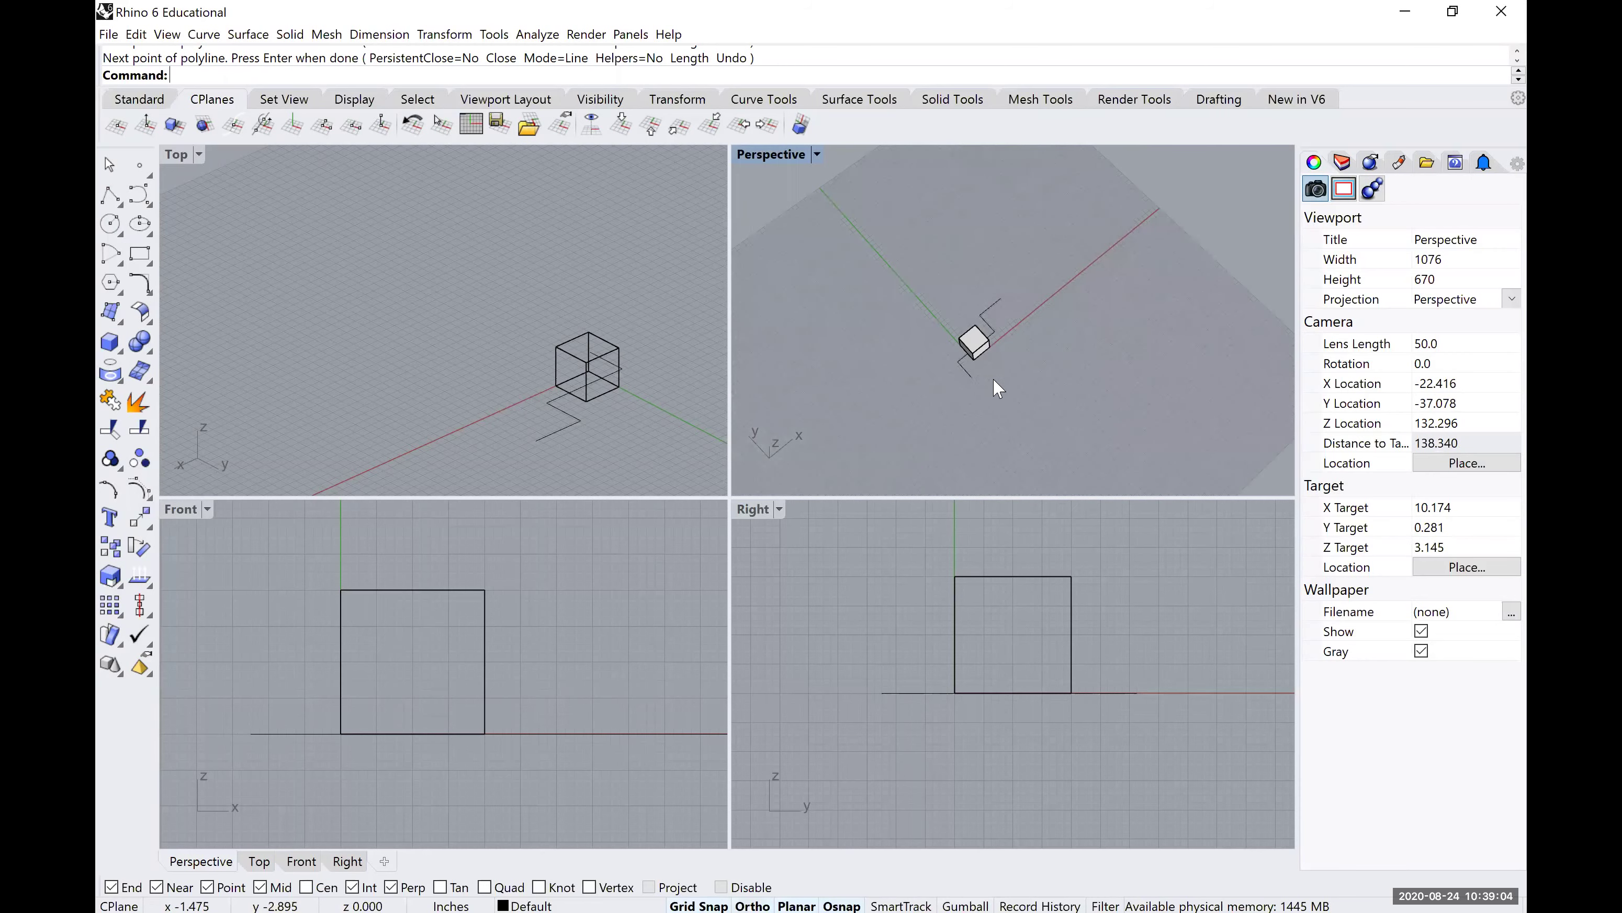
{"action": "right_click_drag", "start_coordinate": [1002, 378], "coordinate": [1051, 370], "text": "shift"}
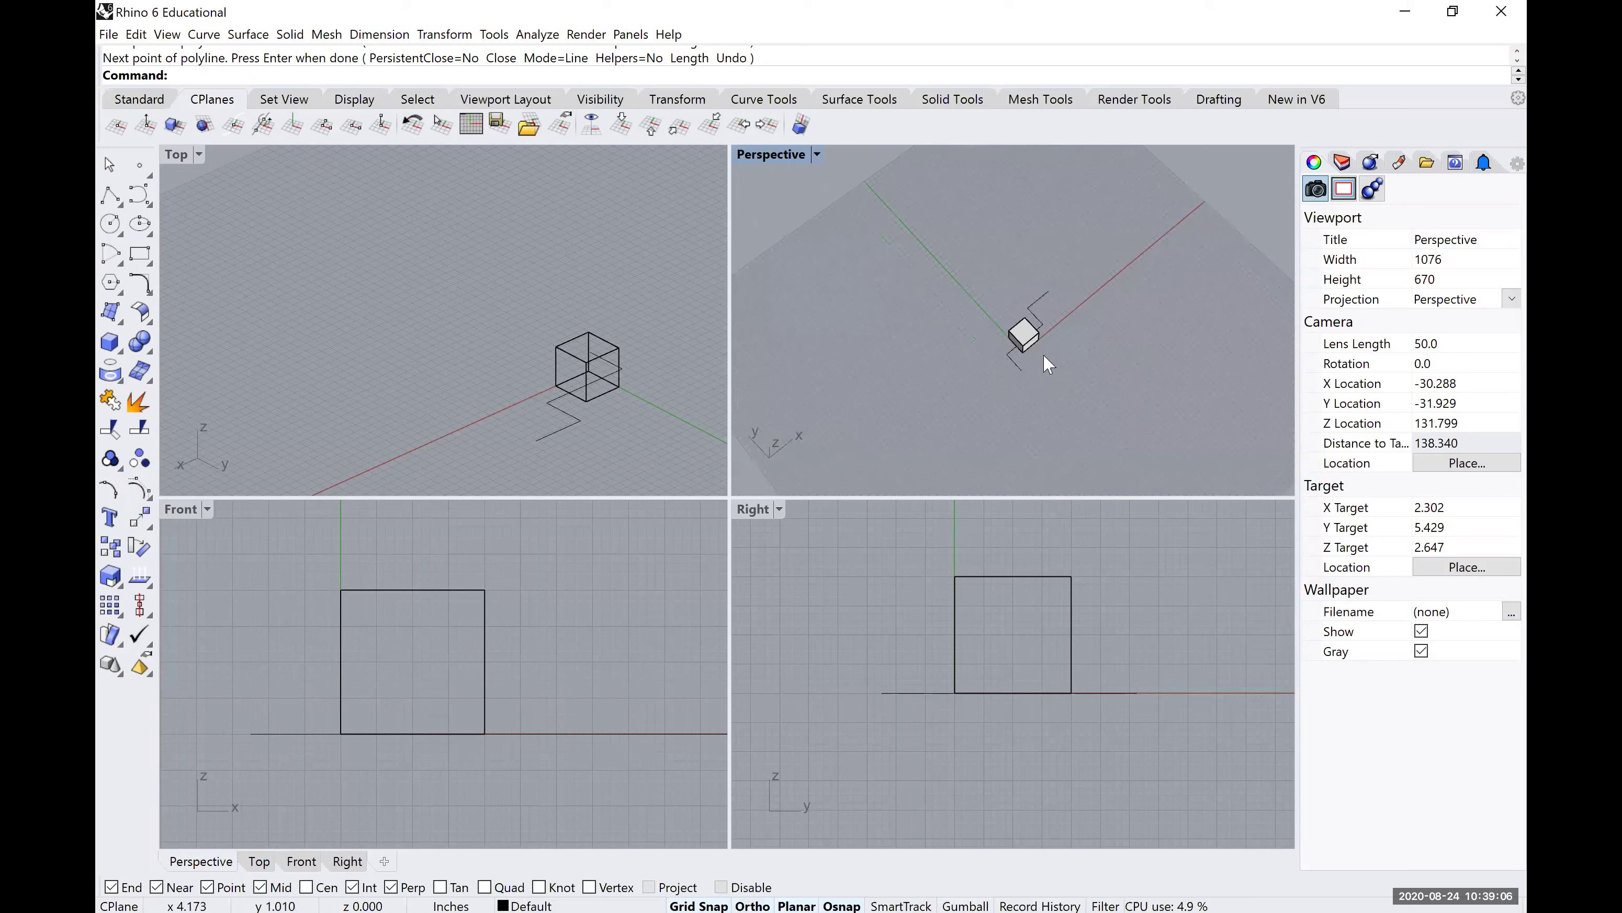
{"action": "scroll", "coordinate": [1042, 342], "scroll_direction": "up", "scroll_amount": 7}
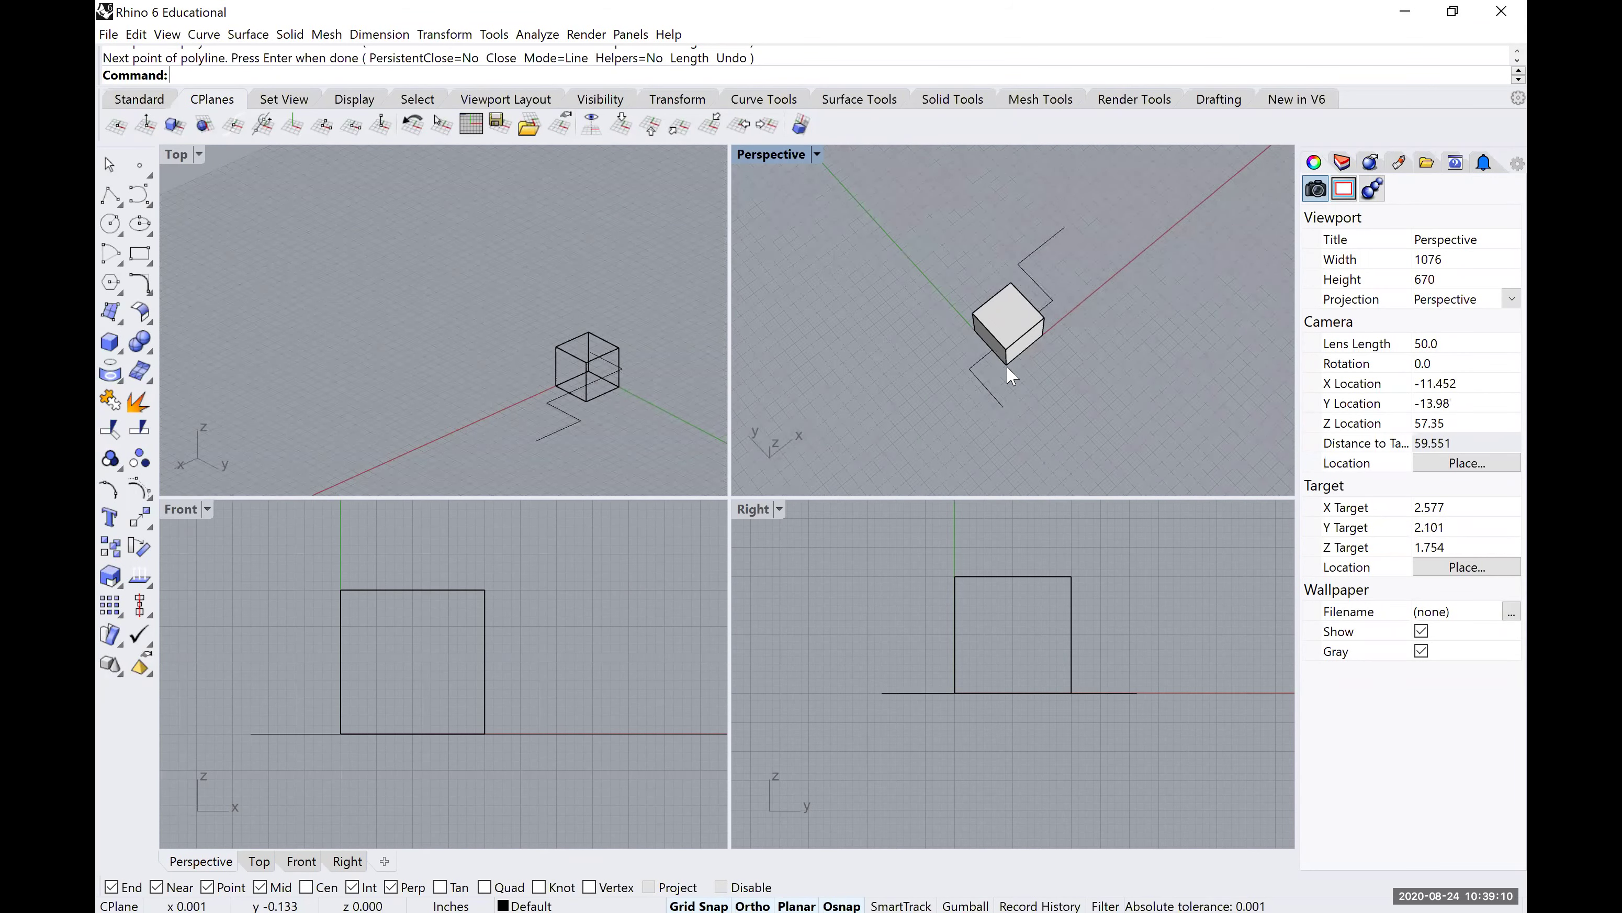
{"action": "scroll", "coordinate": [995, 356], "scroll_direction": "down", "scroll_amount": 3}
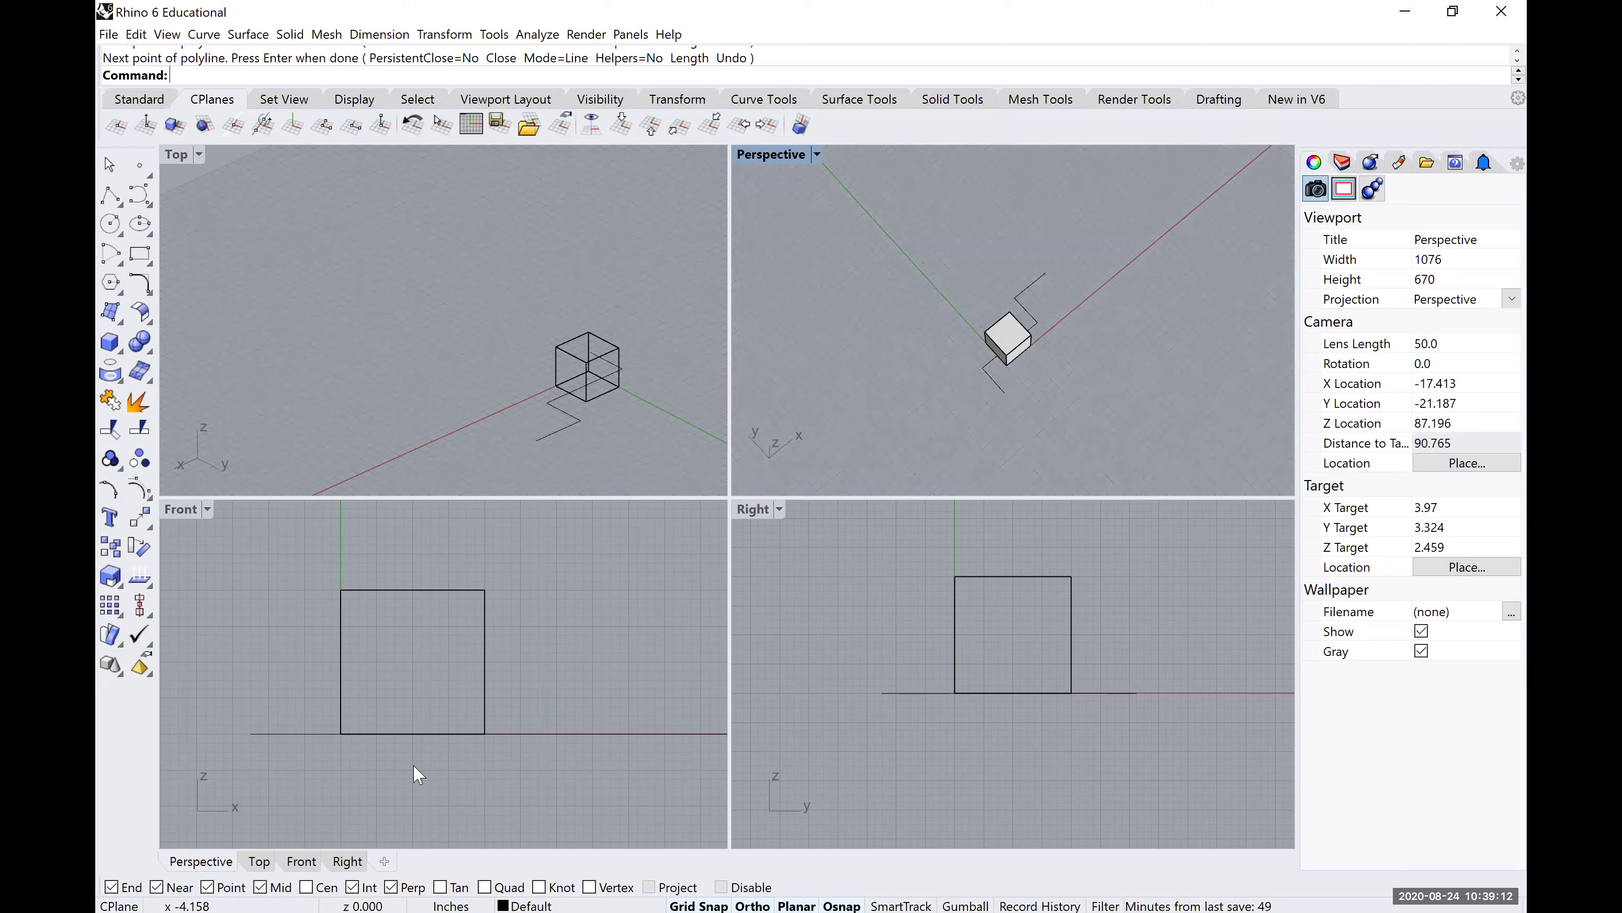
Draw a larger four-point right-angle polyline beside the box in the Perspective view.
{"action": "left_click", "coordinate": [109, 194]}
{"action": "left_click", "coordinate": [1042, 409]}
{"action": "left_click", "coordinate": [936, 292]}
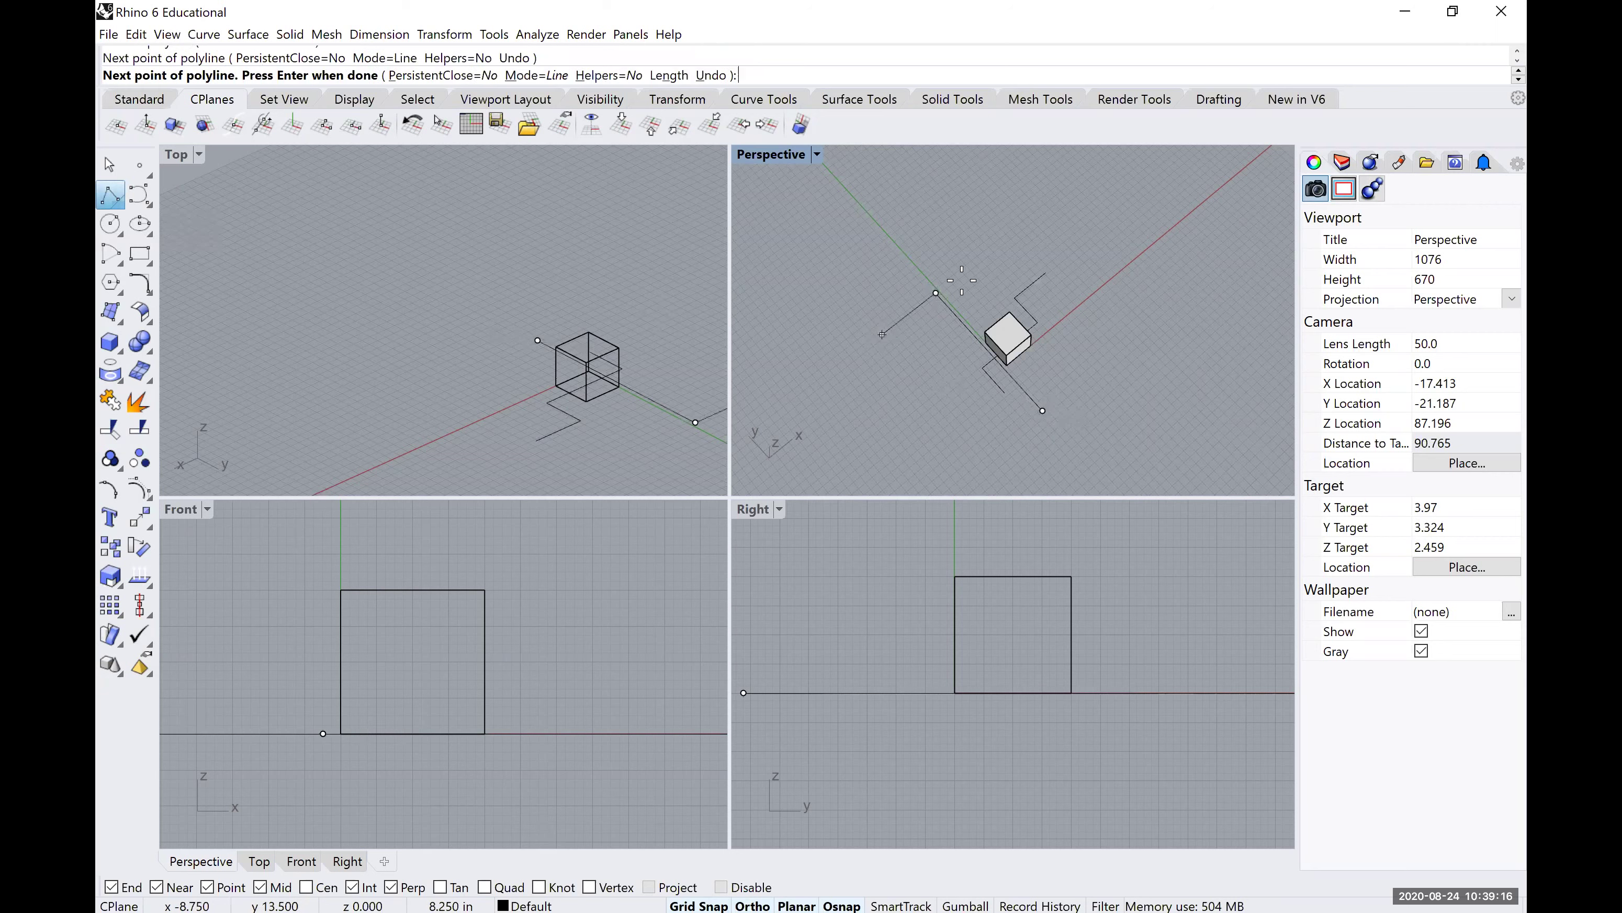
{"action": "left_click", "coordinate": [1022, 226]}
{"action": "left_click", "coordinate": [964, 169]}
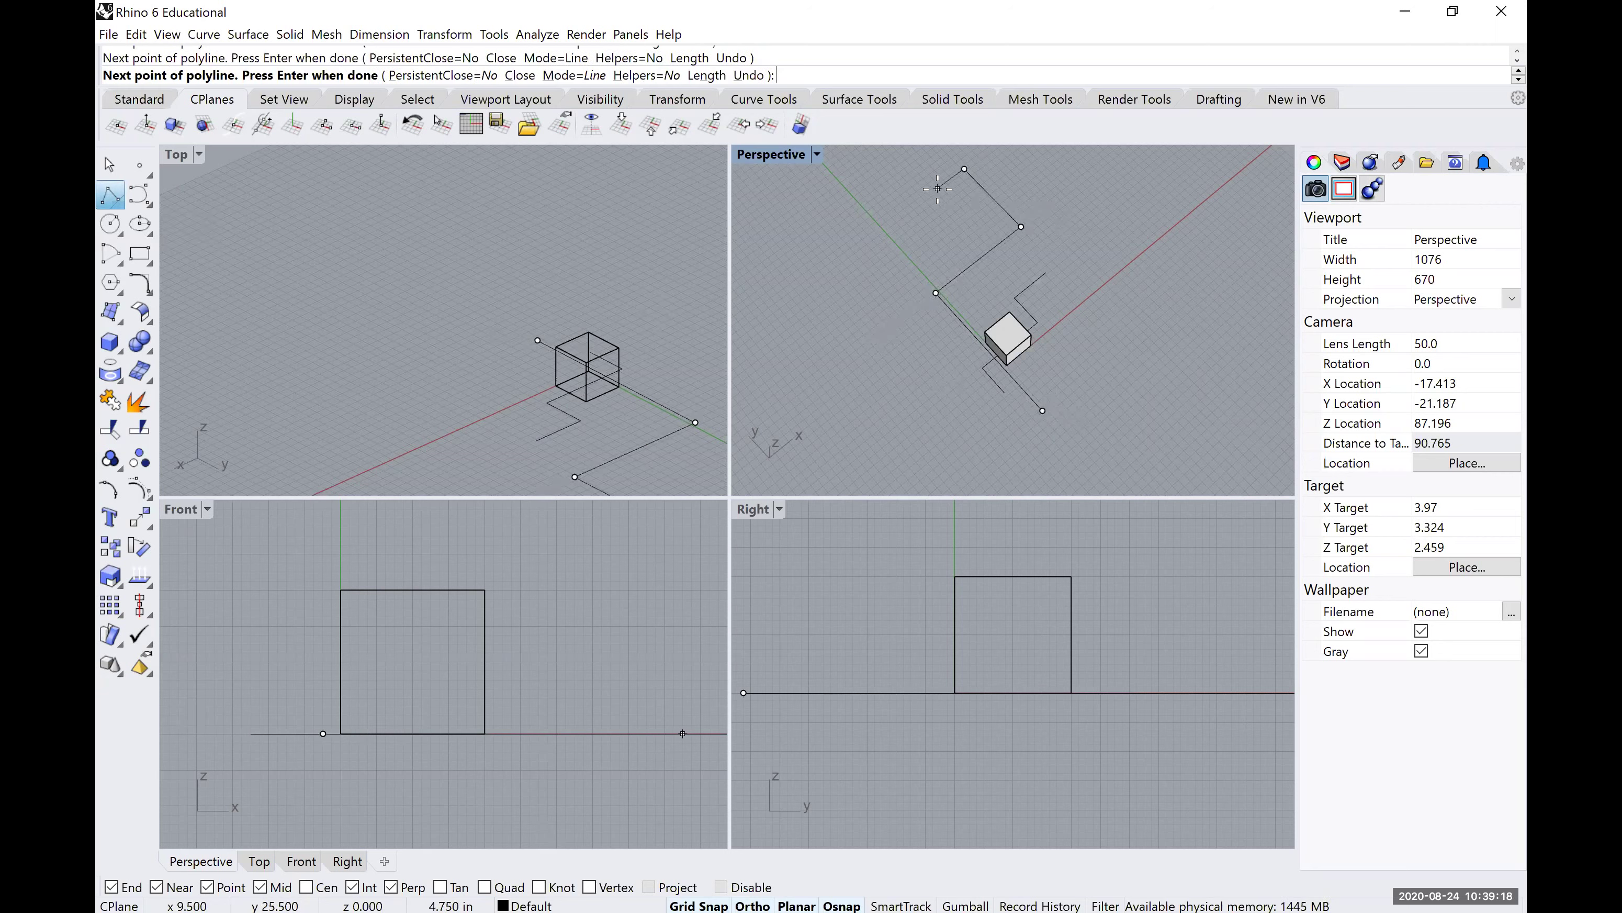
{"action": "key", "text": "Return"}
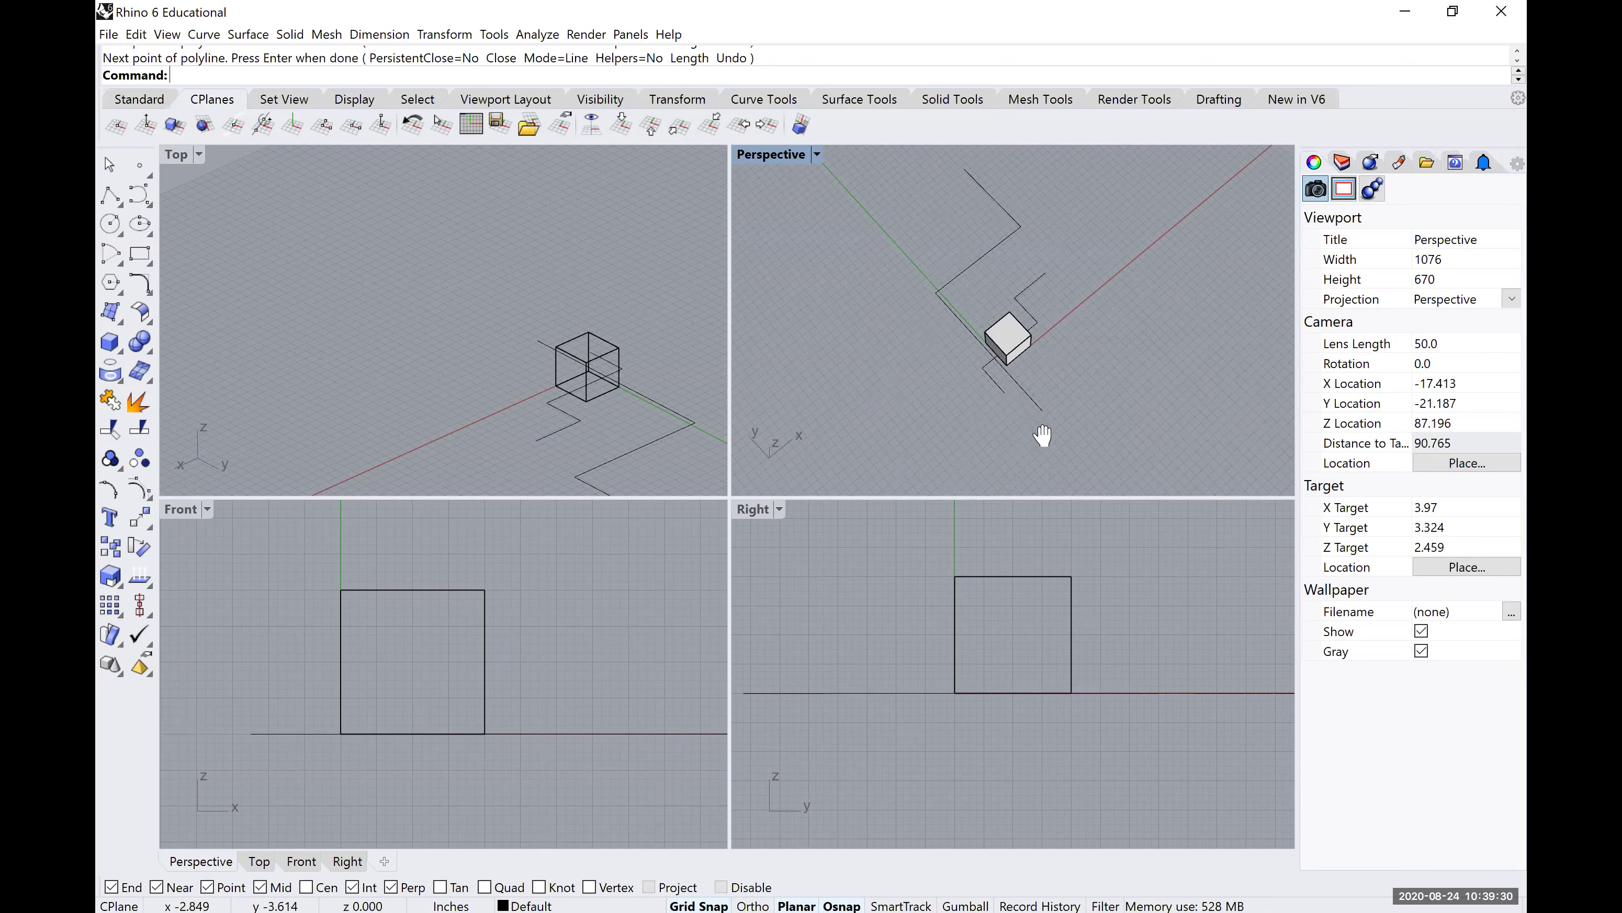
Shift the Perspective view up-left and disable object snapping in the Osnap bar.
{"action": "scroll", "coordinate": [1043, 436], "scroll_direction": "up", "scroll_amount": 4}
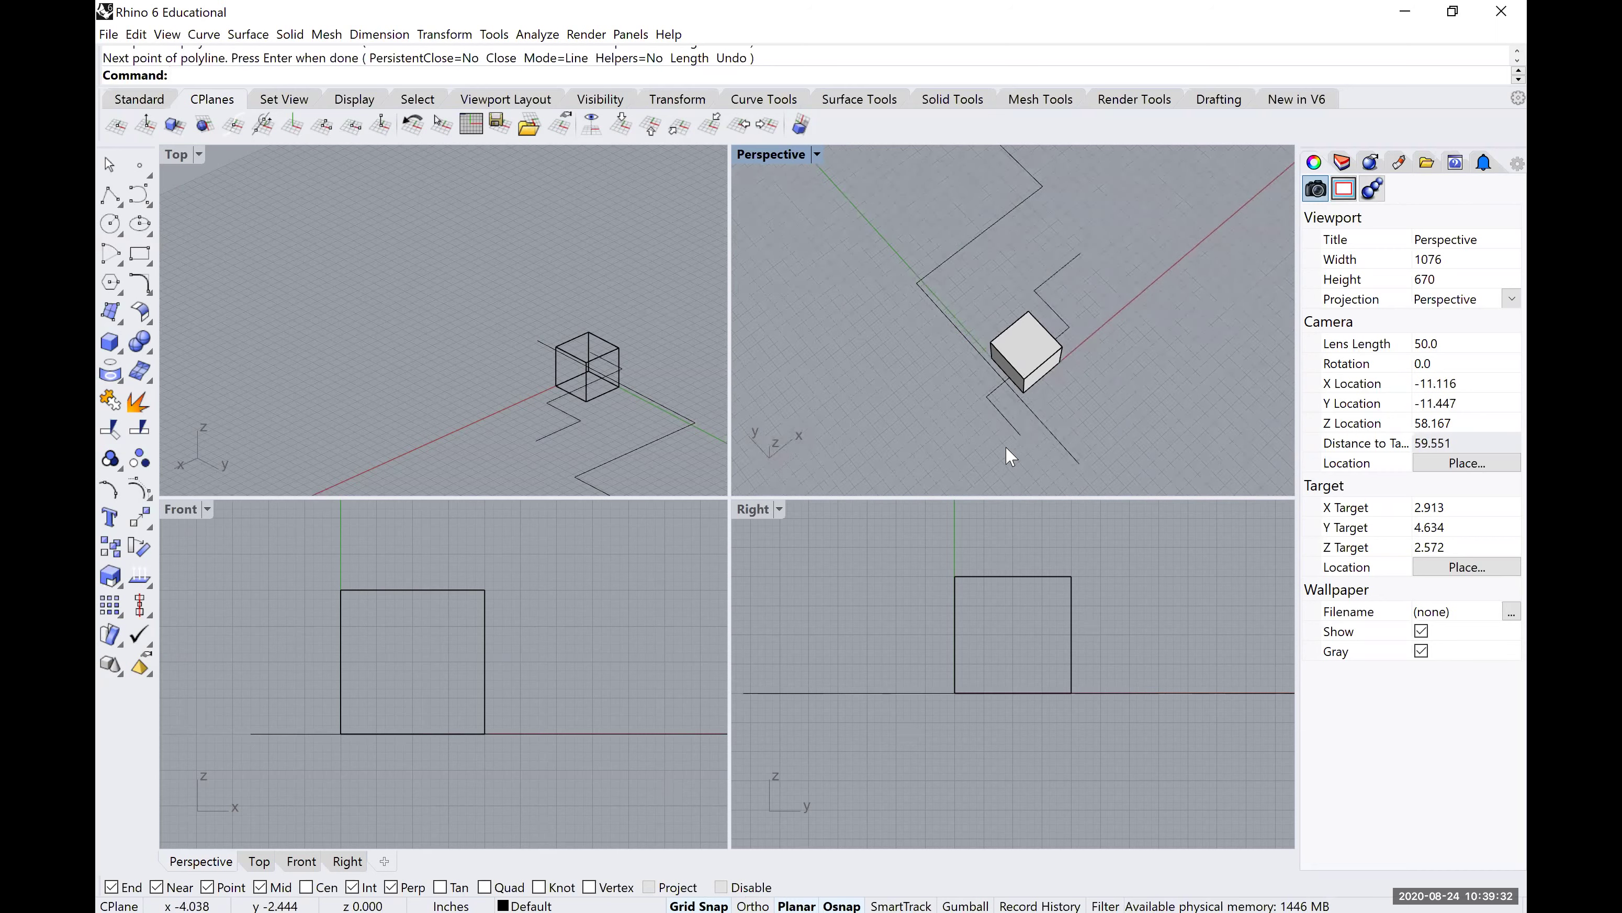
{"action": "right_click_drag", "start_coordinate": [1004, 446], "coordinate": [952, 374], "text": "shift"}
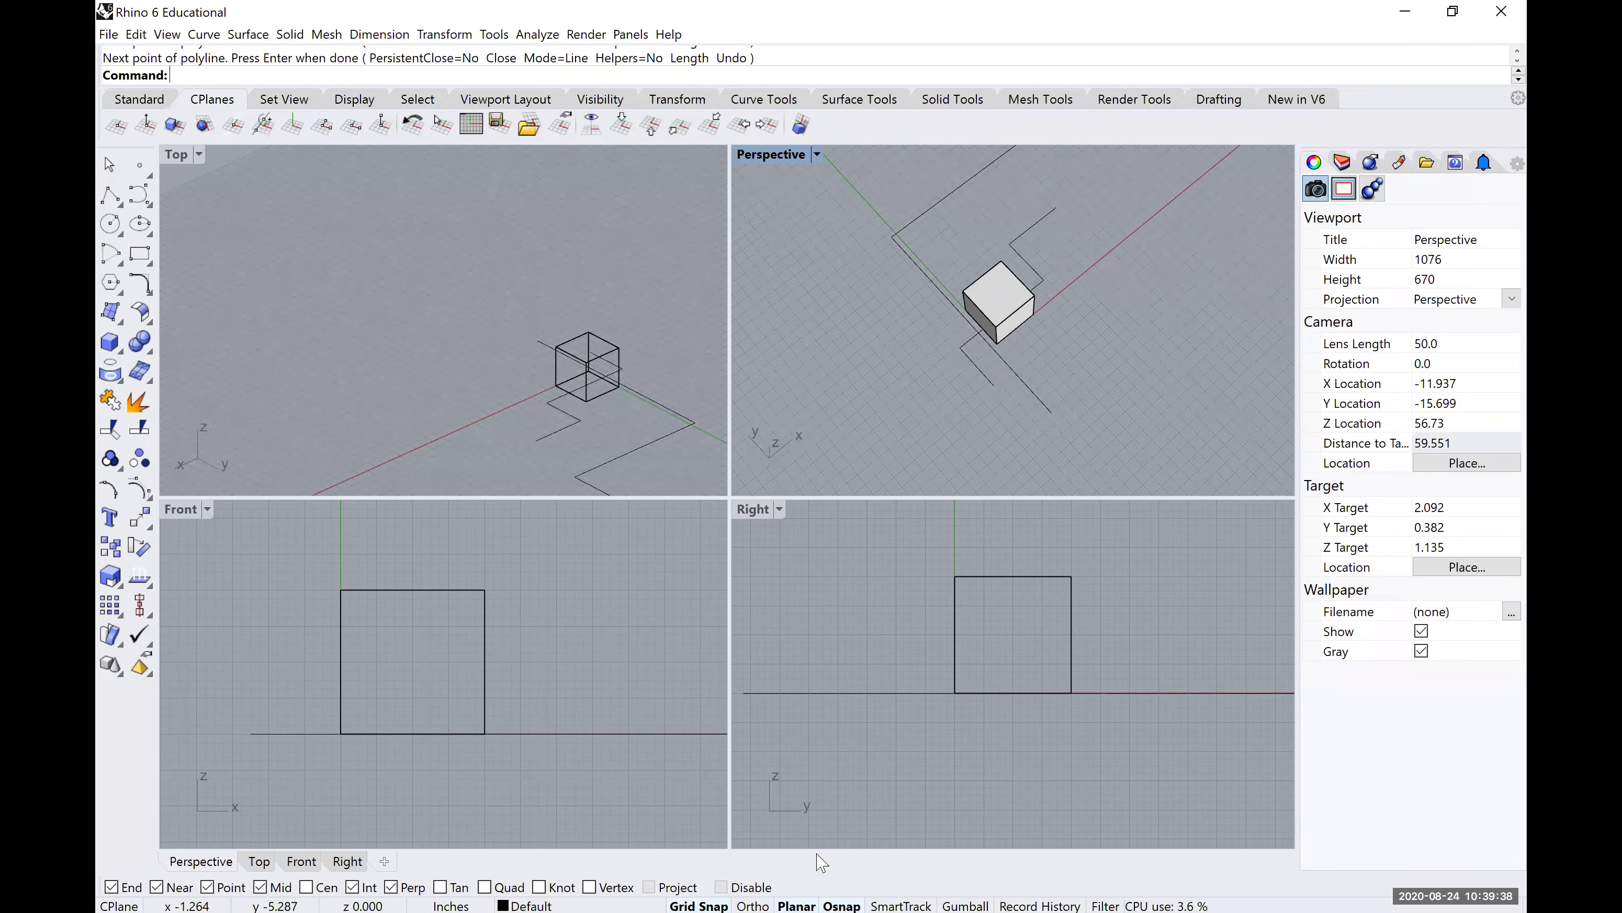
{"action": "left_click", "coordinate": [842, 905]}
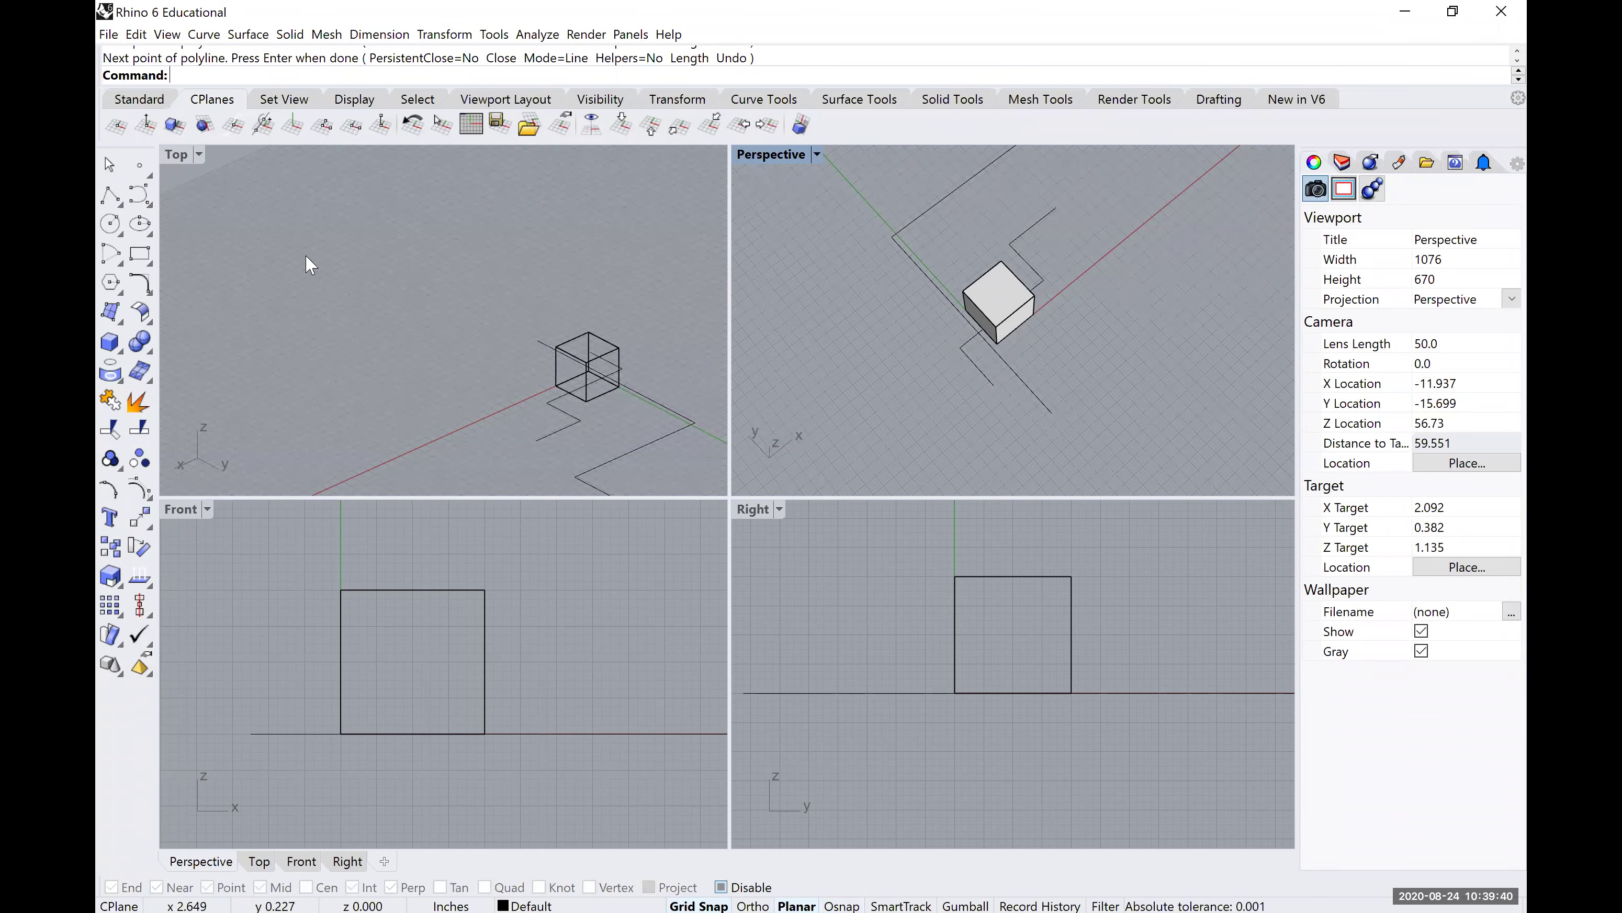
Start a new polyline and place its first three points close to the box.
{"action": "left_click", "coordinate": [110, 195]}
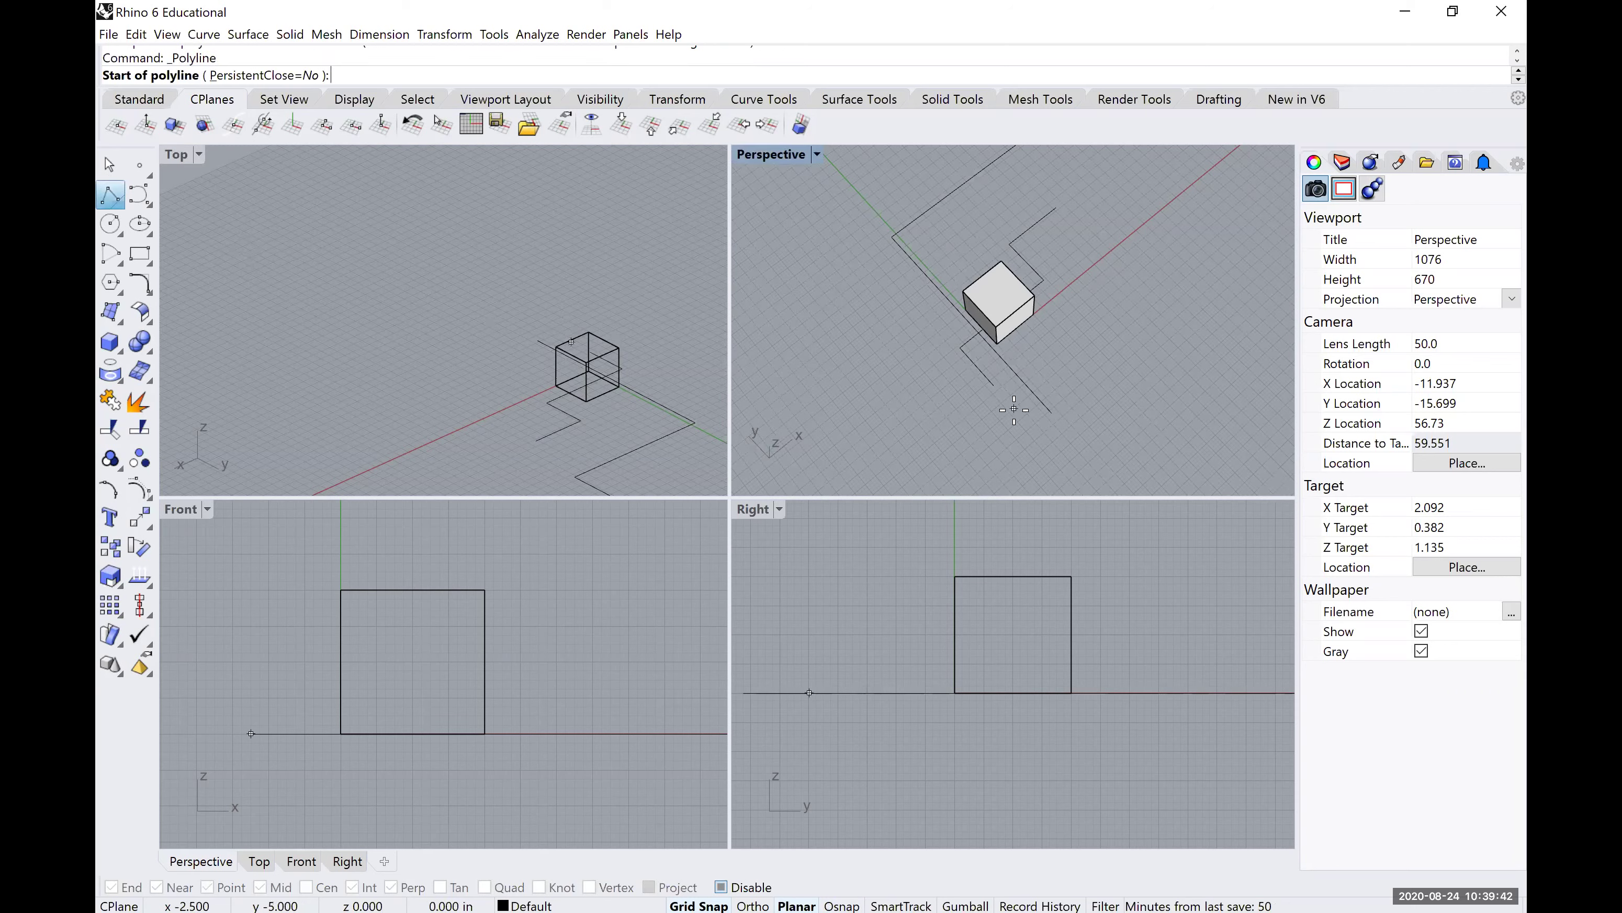
{"action": "scroll", "coordinate": [1022, 409], "scroll_direction": "up", "scroll_amount": 5}
{"action": "left_click", "coordinate": [1100, 422]}
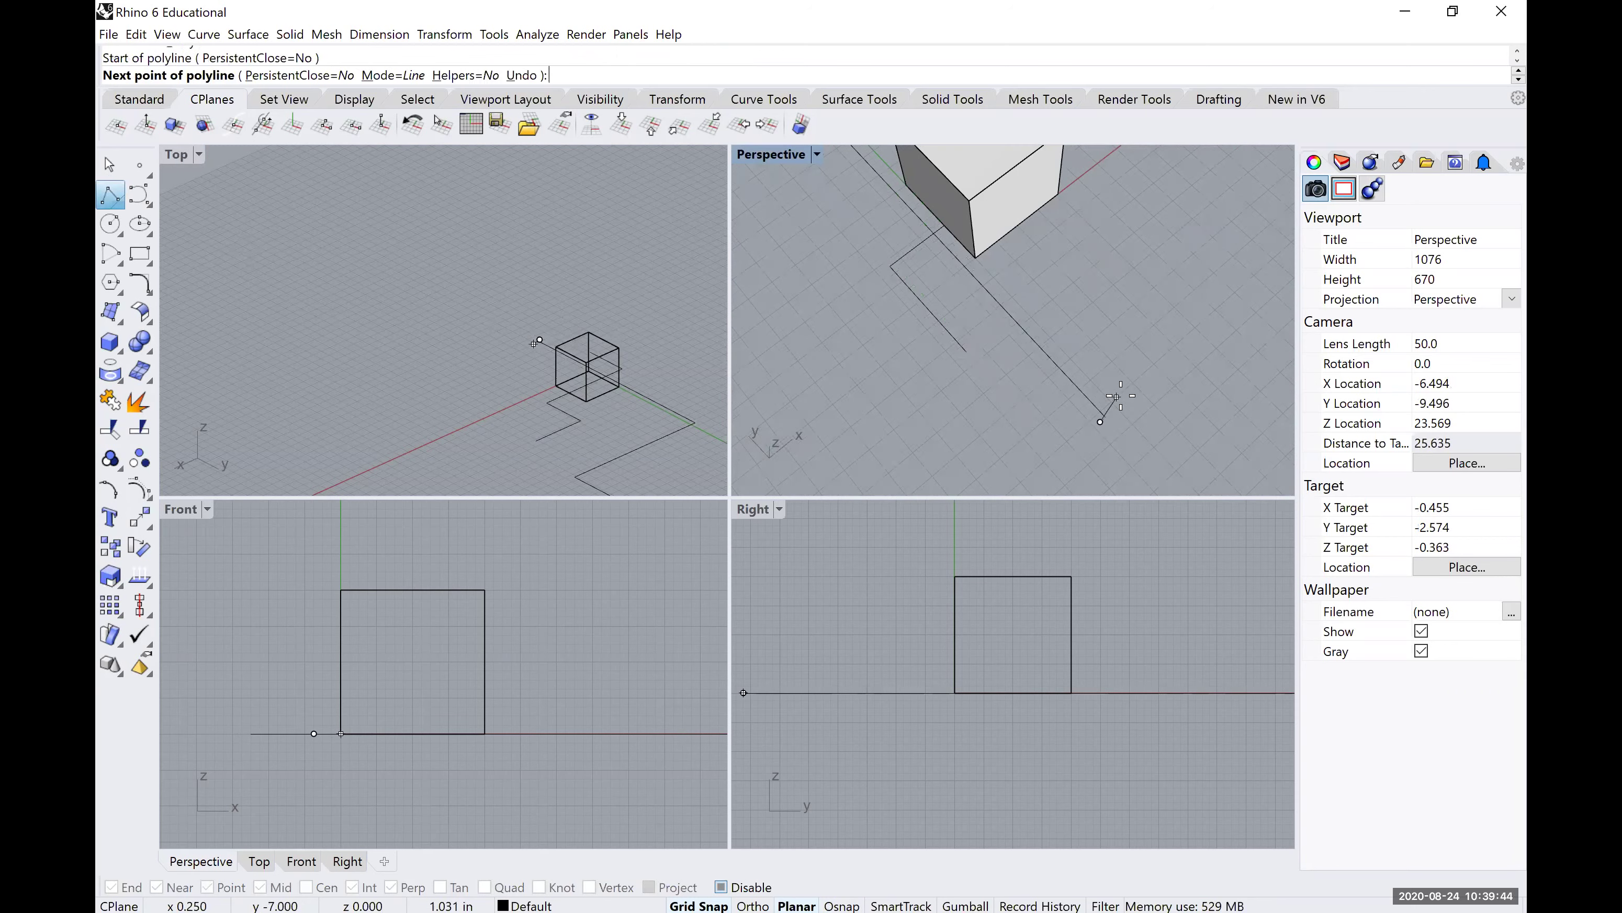
{"action": "left_click", "coordinate": [1085, 377]}
{"action": "left_click", "coordinate": [1083, 370]}
{"action": "scroll", "coordinate": [1063, 362], "scroll_direction": "up", "scroll_amount": 3}
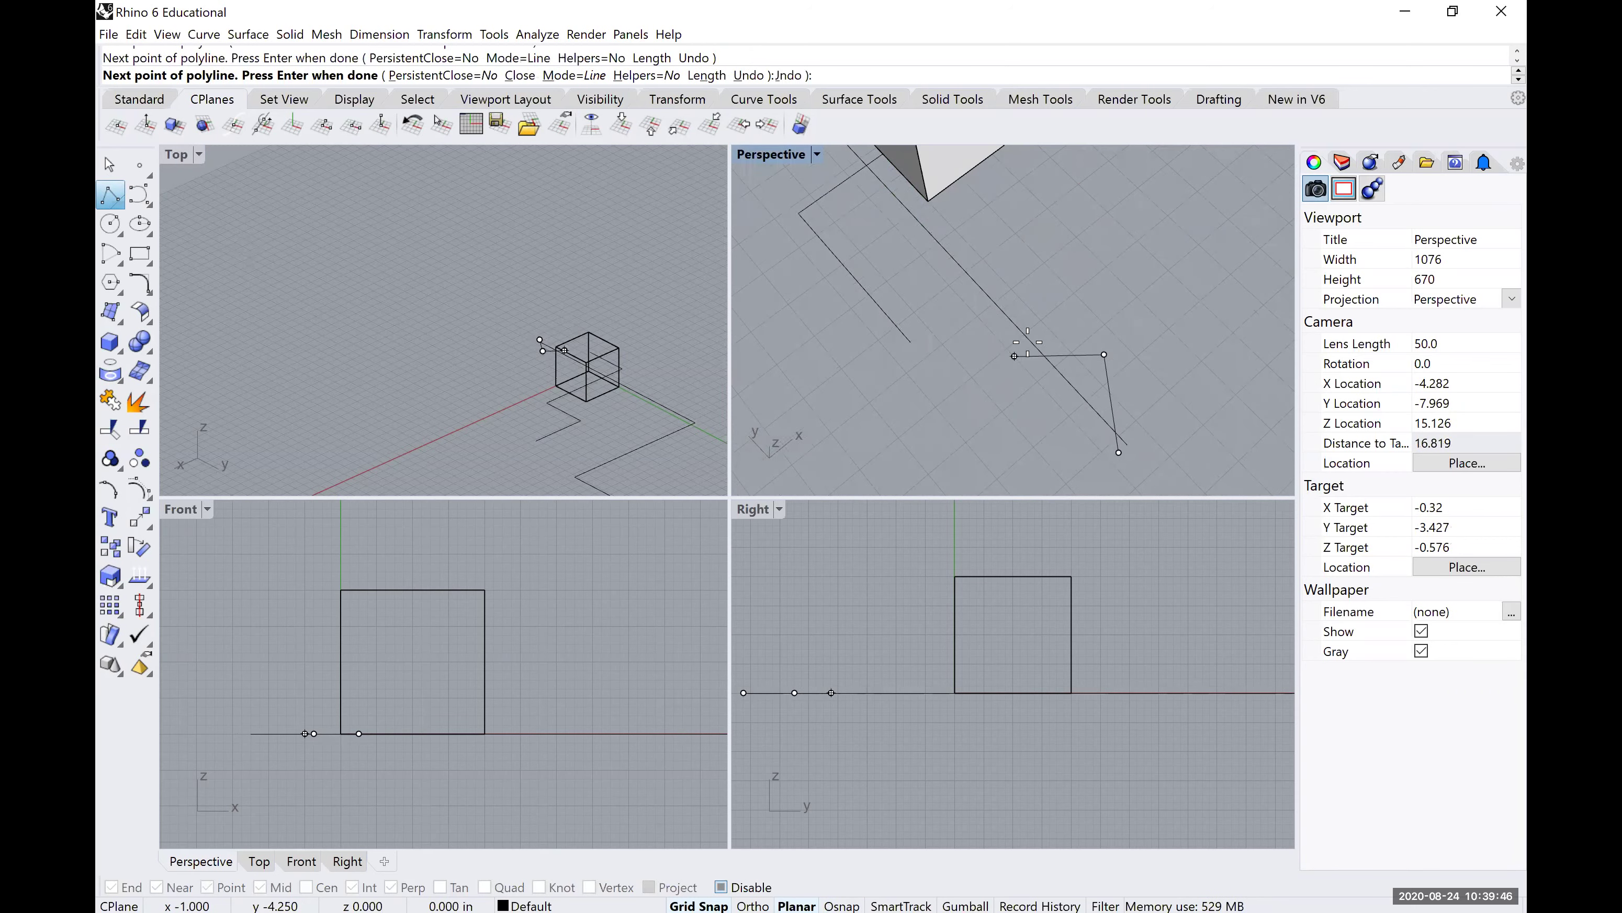
{"action": "scroll", "coordinate": [1027, 345], "scroll_direction": "up", "scroll_amount": 10}
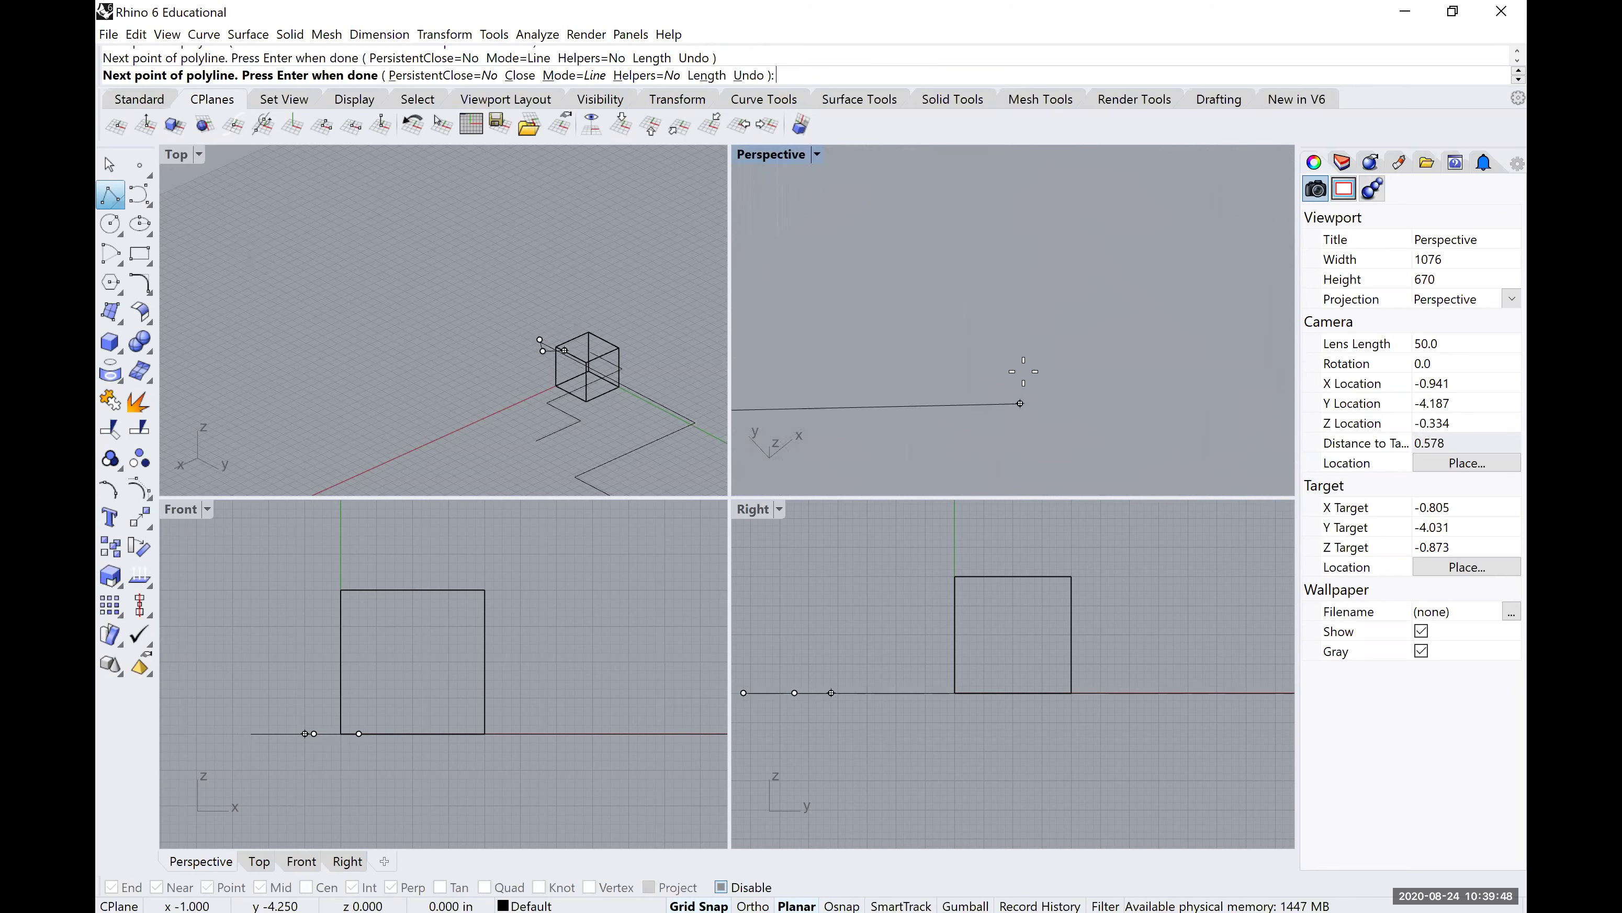
{"action": "scroll", "coordinate": [1023, 371], "scroll_direction": "down", "scroll_amount": 4}
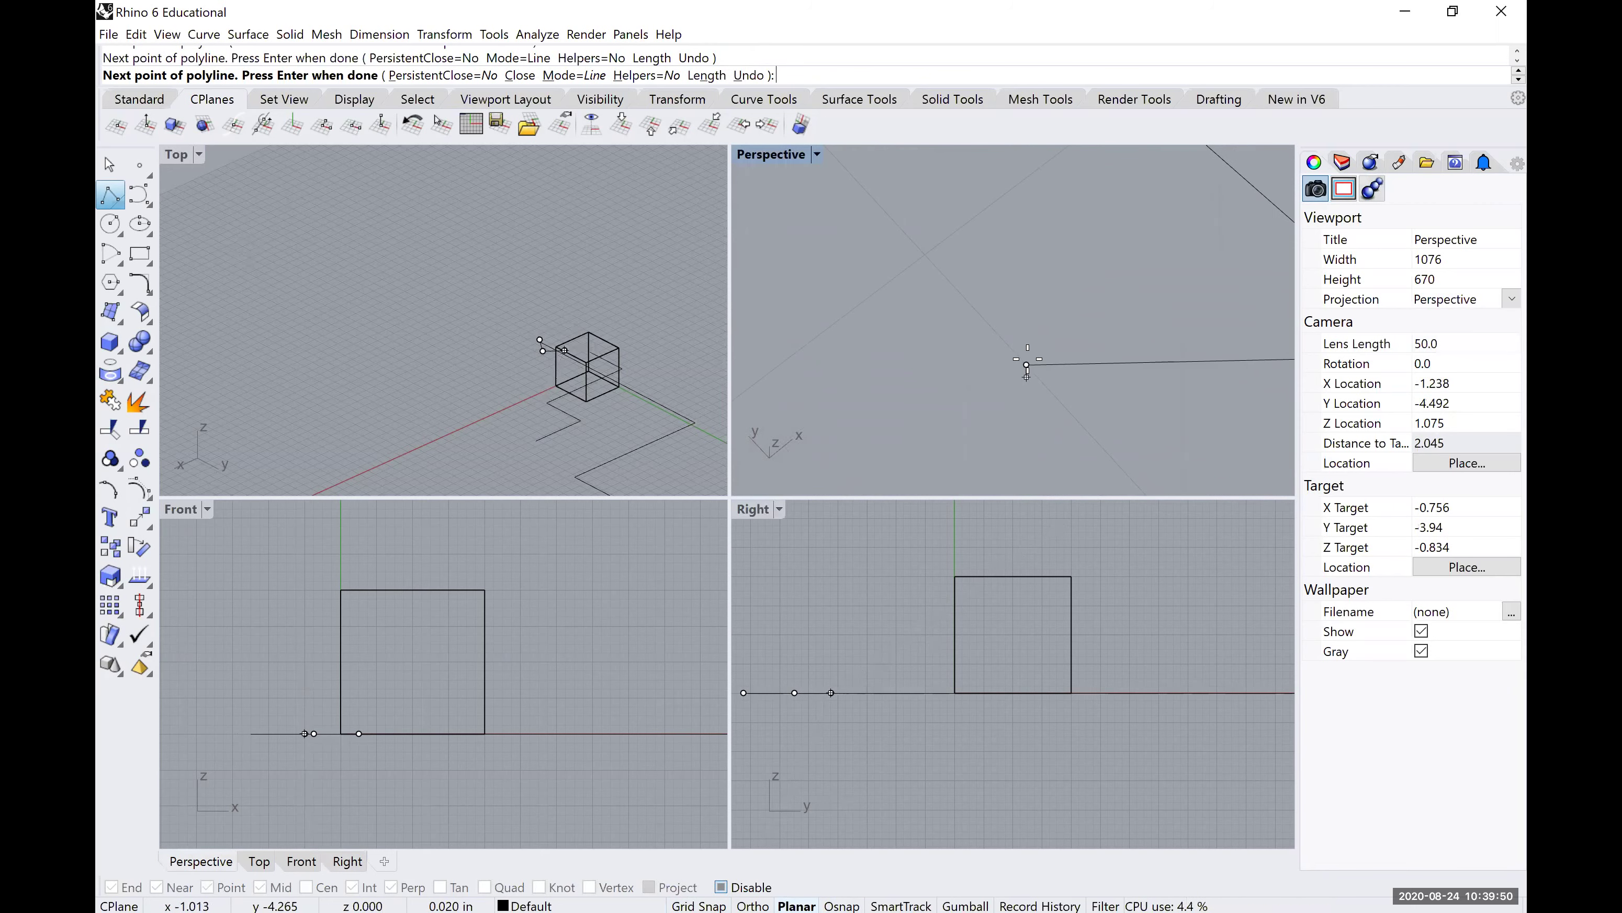
{"action": "scroll", "coordinate": [1026, 366], "scroll_direction": "down", "scroll_amount": 4}
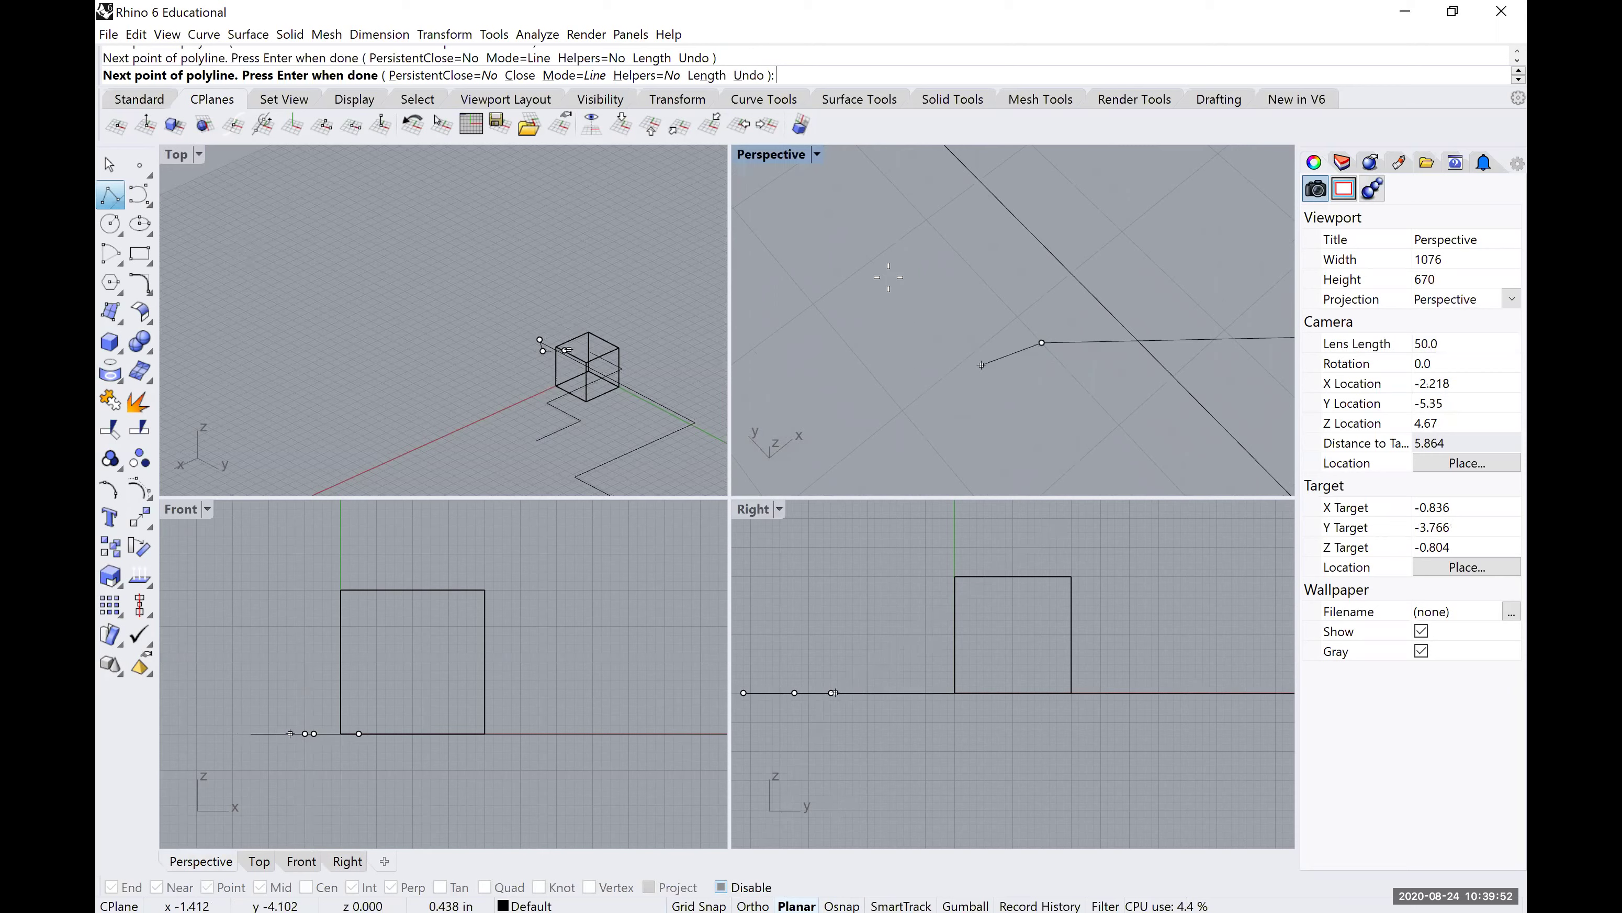
{"action": "scroll", "coordinate": [881, 284], "scroll_direction": "up", "scroll_amount": 2}
Add two more vertices to extend the stepped polyline along the ground plane.
{"action": "left_click", "coordinate": [829, 281]}
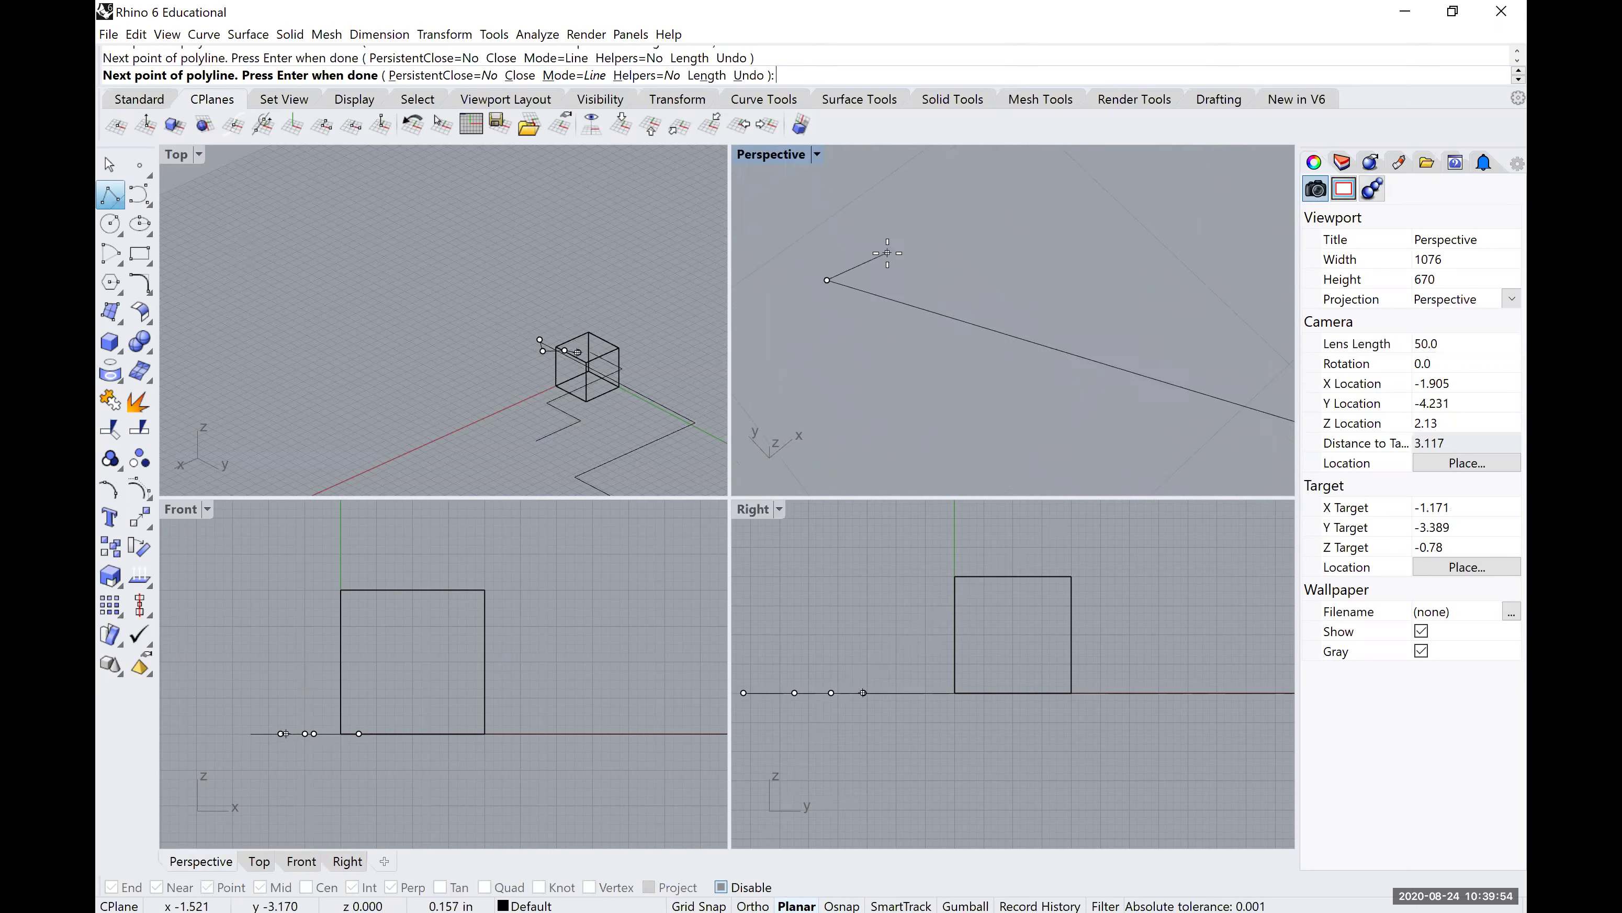
{"action": "left_click", "coordinate": [887, 253]}
{"action": "scroll", "coordinate": [887, 255], "scroll_direction": "down", "scroll_amount": 3}
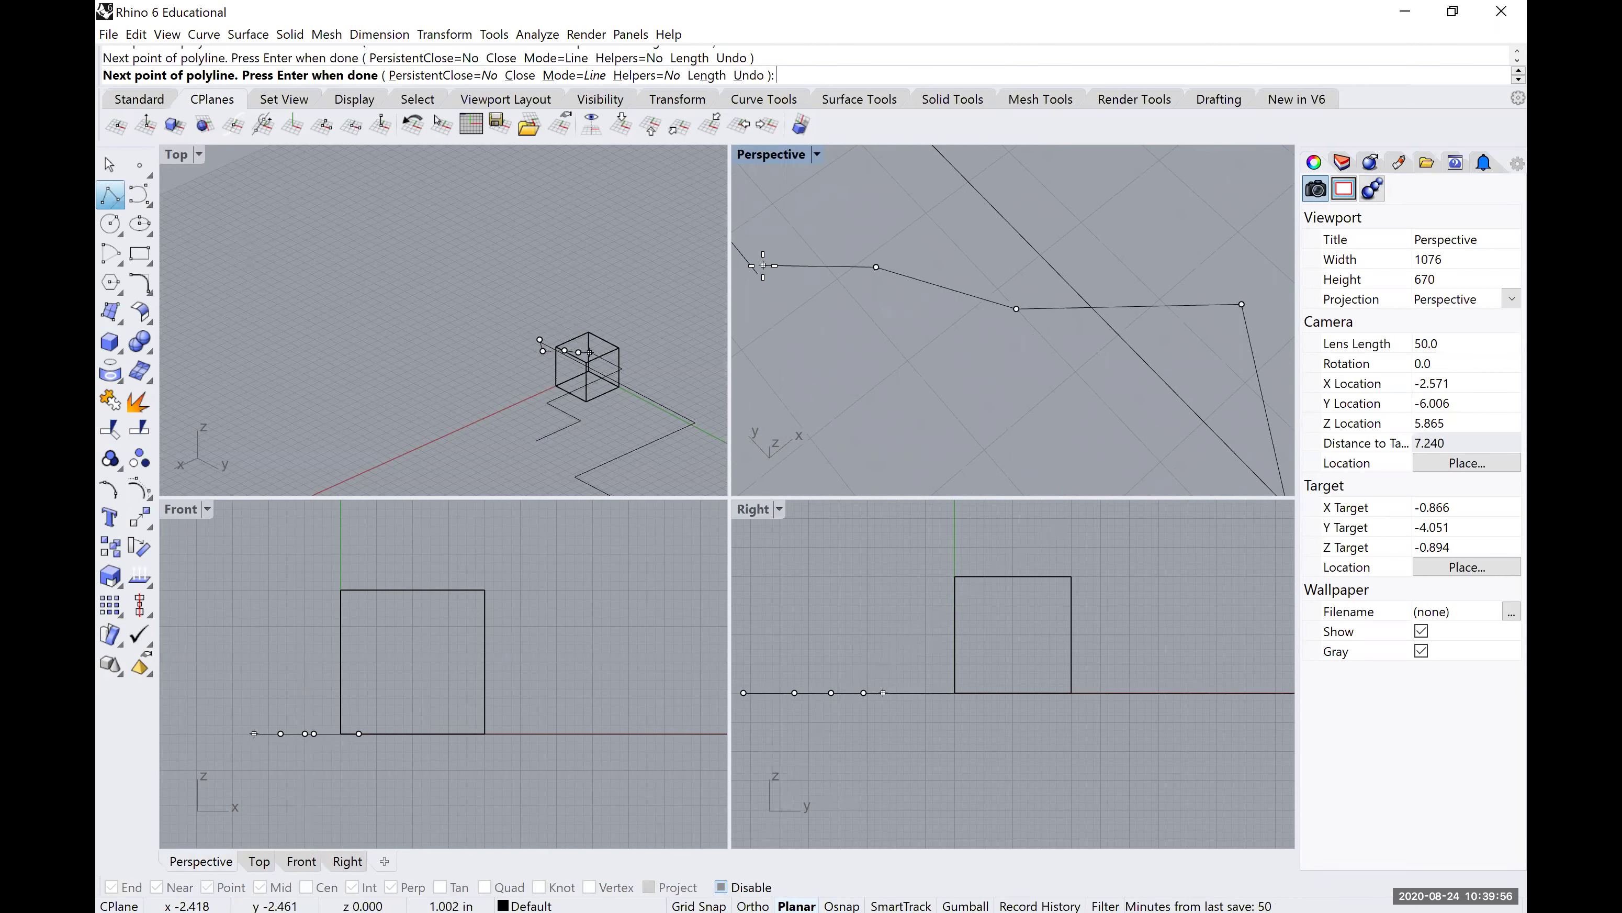
{"action": "scroll", "coordinate": [763, 266], "scroll_direction": "up", "scroll_amount": 3}
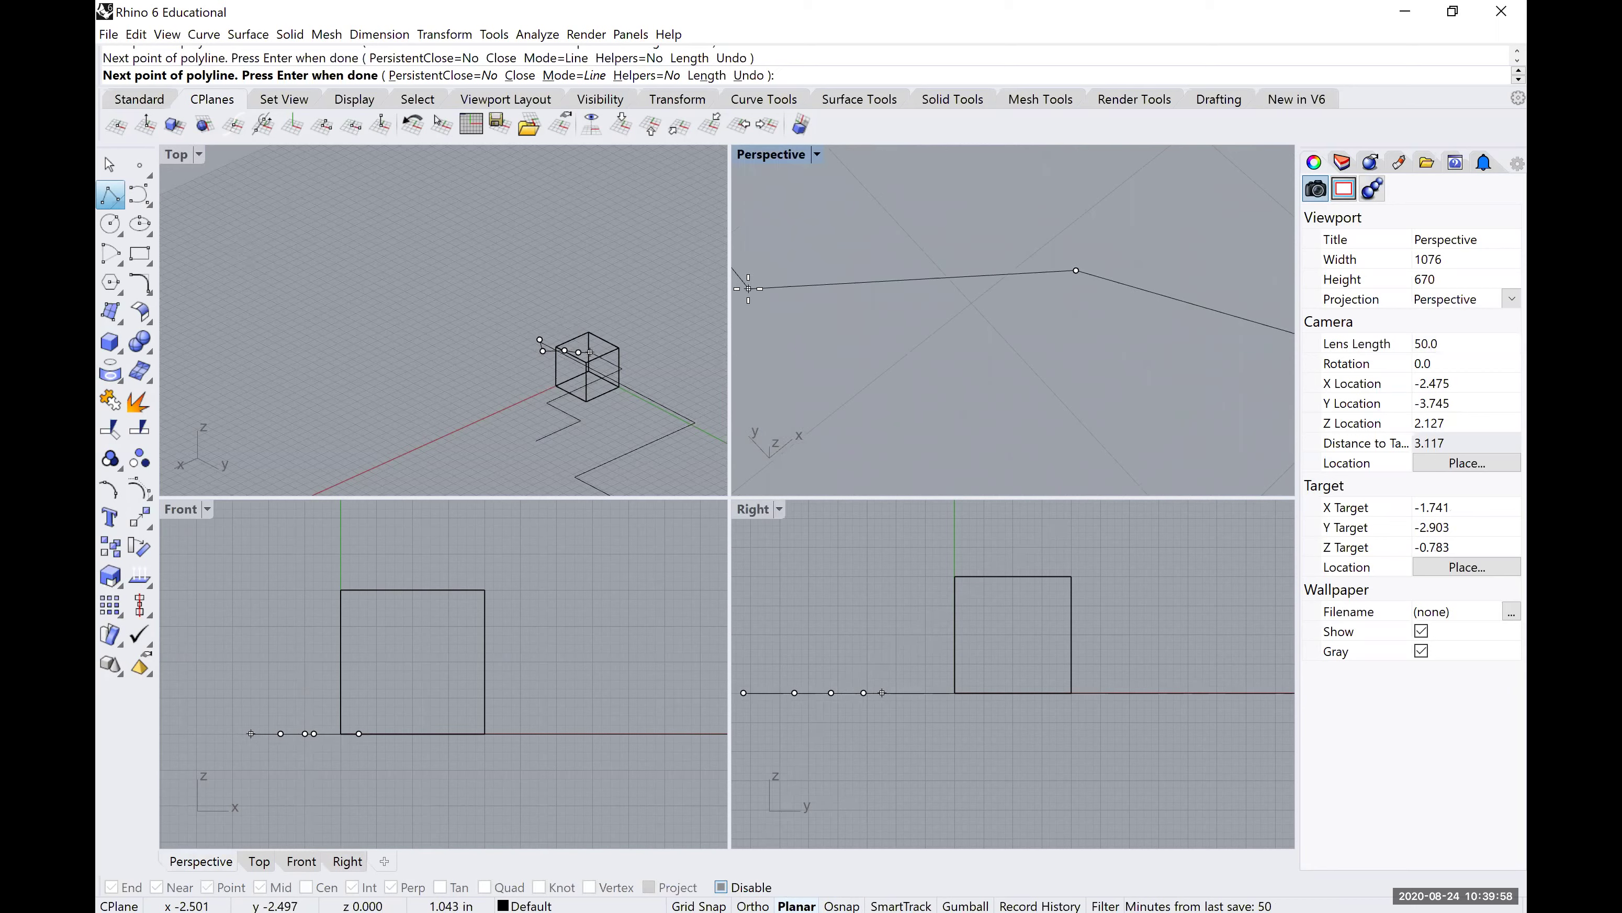
{"action": "scroll", "coordinate": [790, 338], "scroll_direction": "up", "scroll_amount": 6}
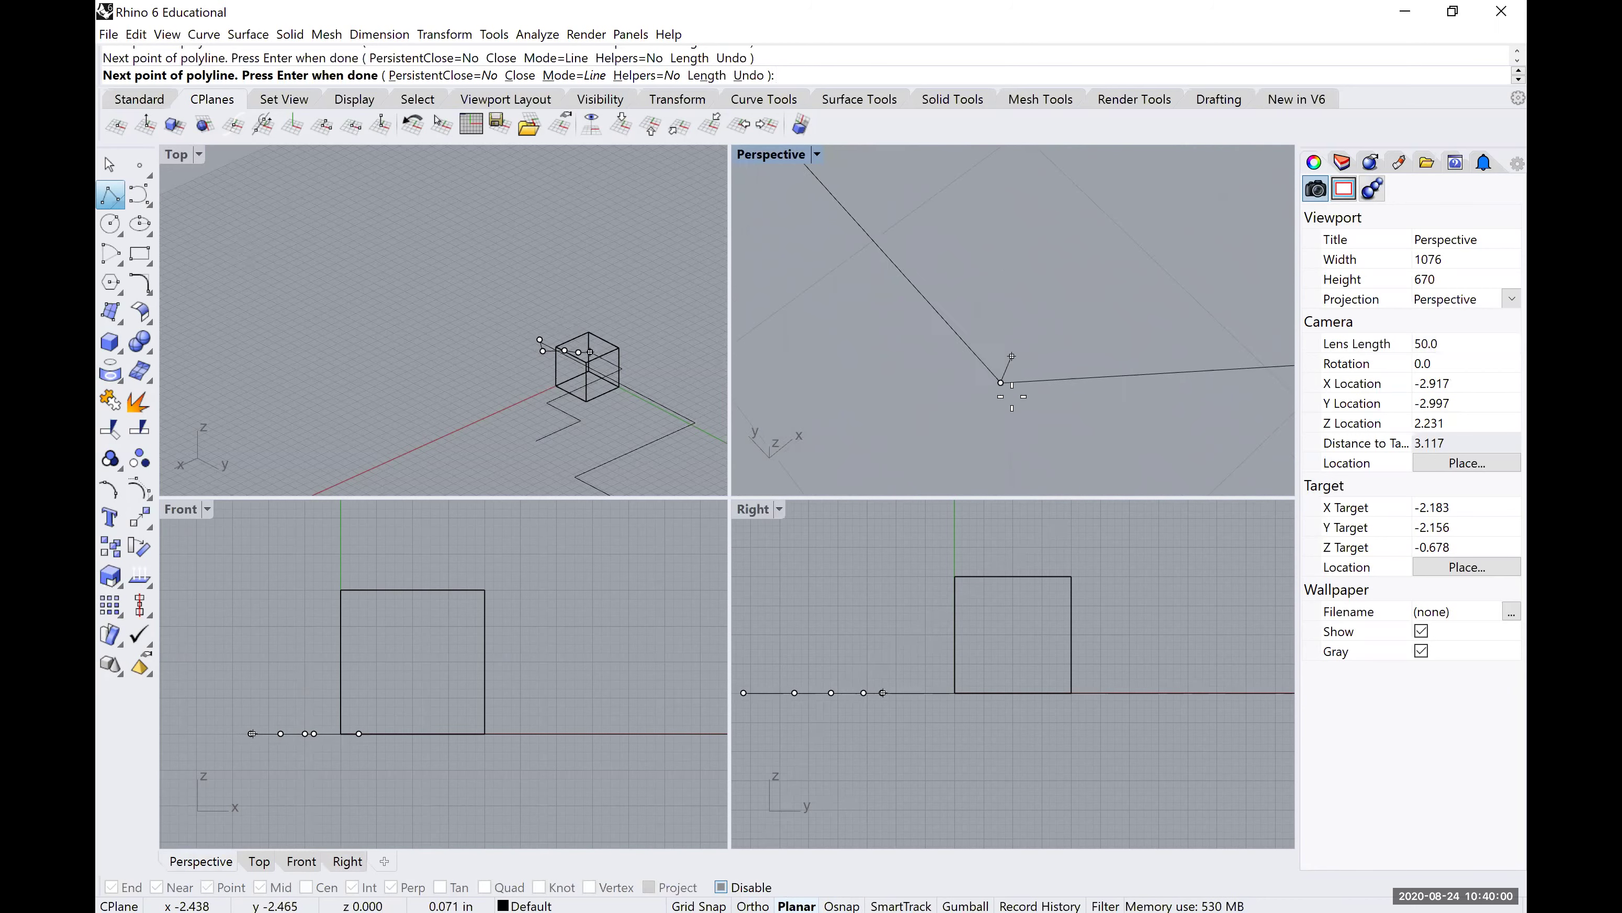
{"action": "scroll", "coordinate": [1068, 436], "scroll_direction": "down", "scroll_amount": 3}
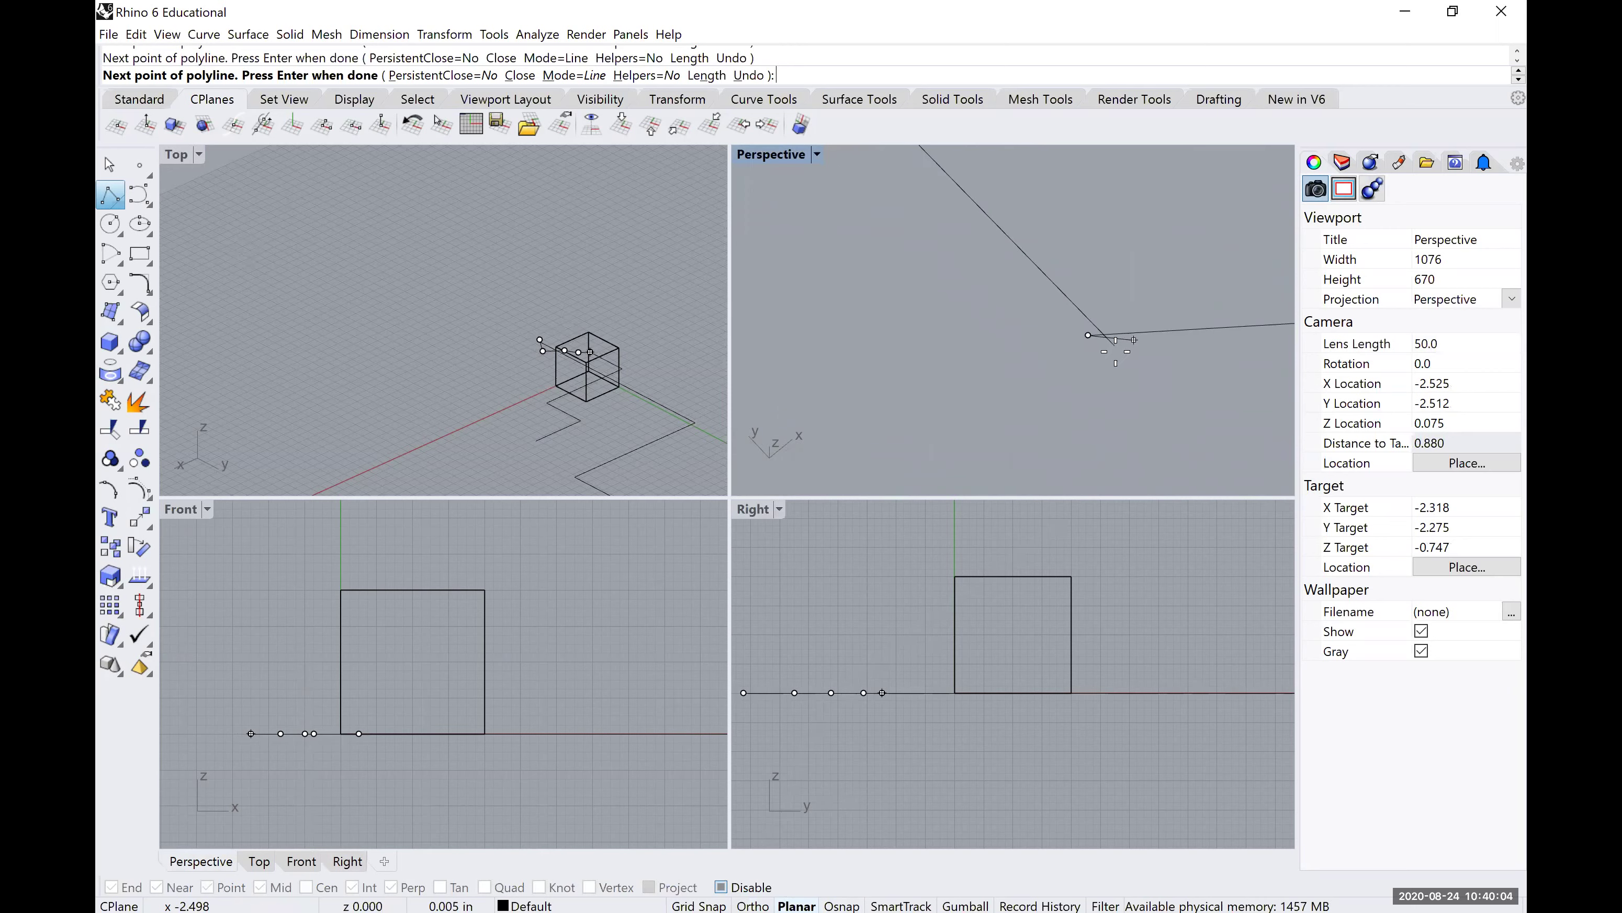
{"action": "scroll", "coordinate": [1104, 350], "scroll_direction": "down", "scroll_amount": 3}
{"action": "scroll", "coordinate": [1087, 379], "scroll_direction": "down", "scroll_amount": 6}
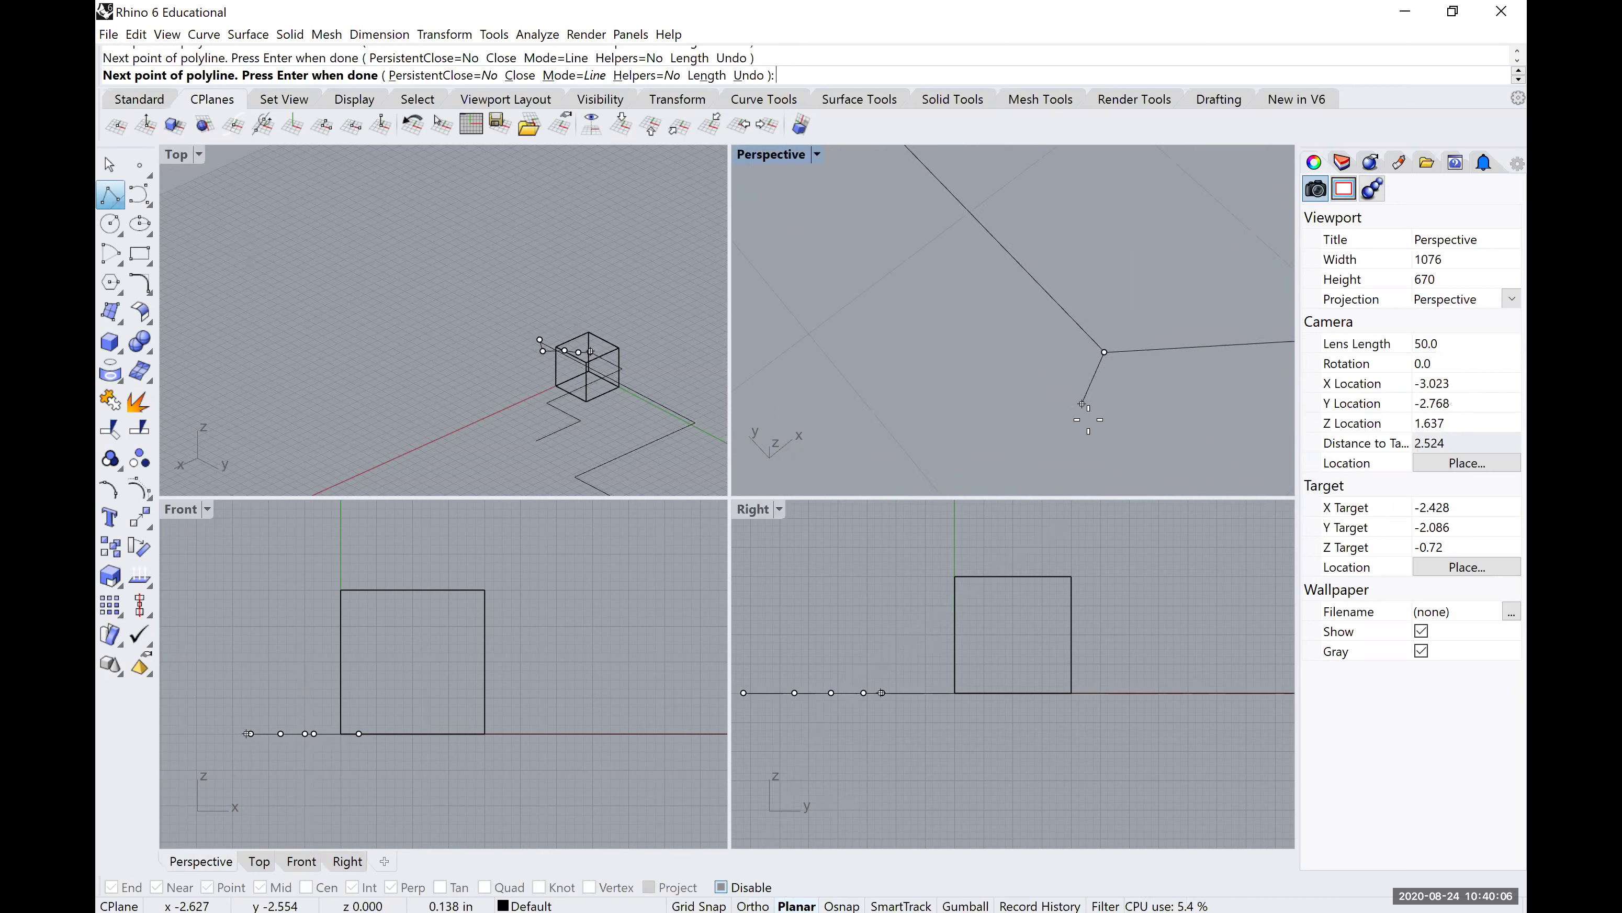
Finish the stepped polyline and re-enable Osnap with End, Near, Point, Mid, Int and Perp.
{"action": "key", "text": "Return"}
{"action": "scroll", "coordinate": [1083, 379], "scroll_direction": "down", "scroll_amount": 15}
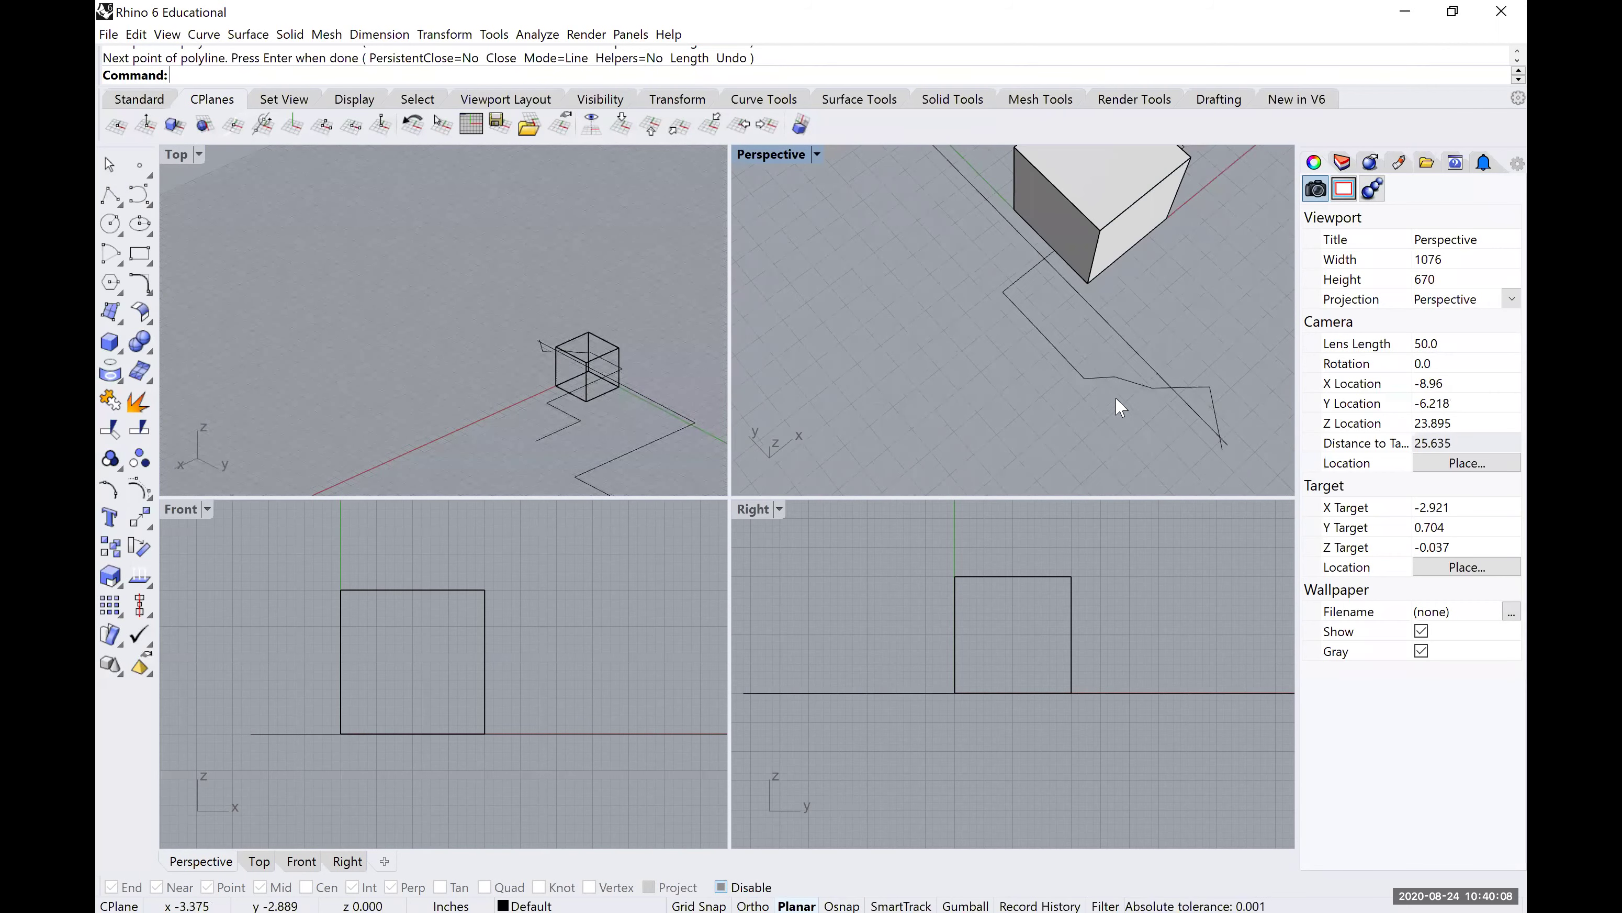
{"action": "scroll", "coordinate": [976, 360], "scroll_direction": "up", "scroll_amount": 5}
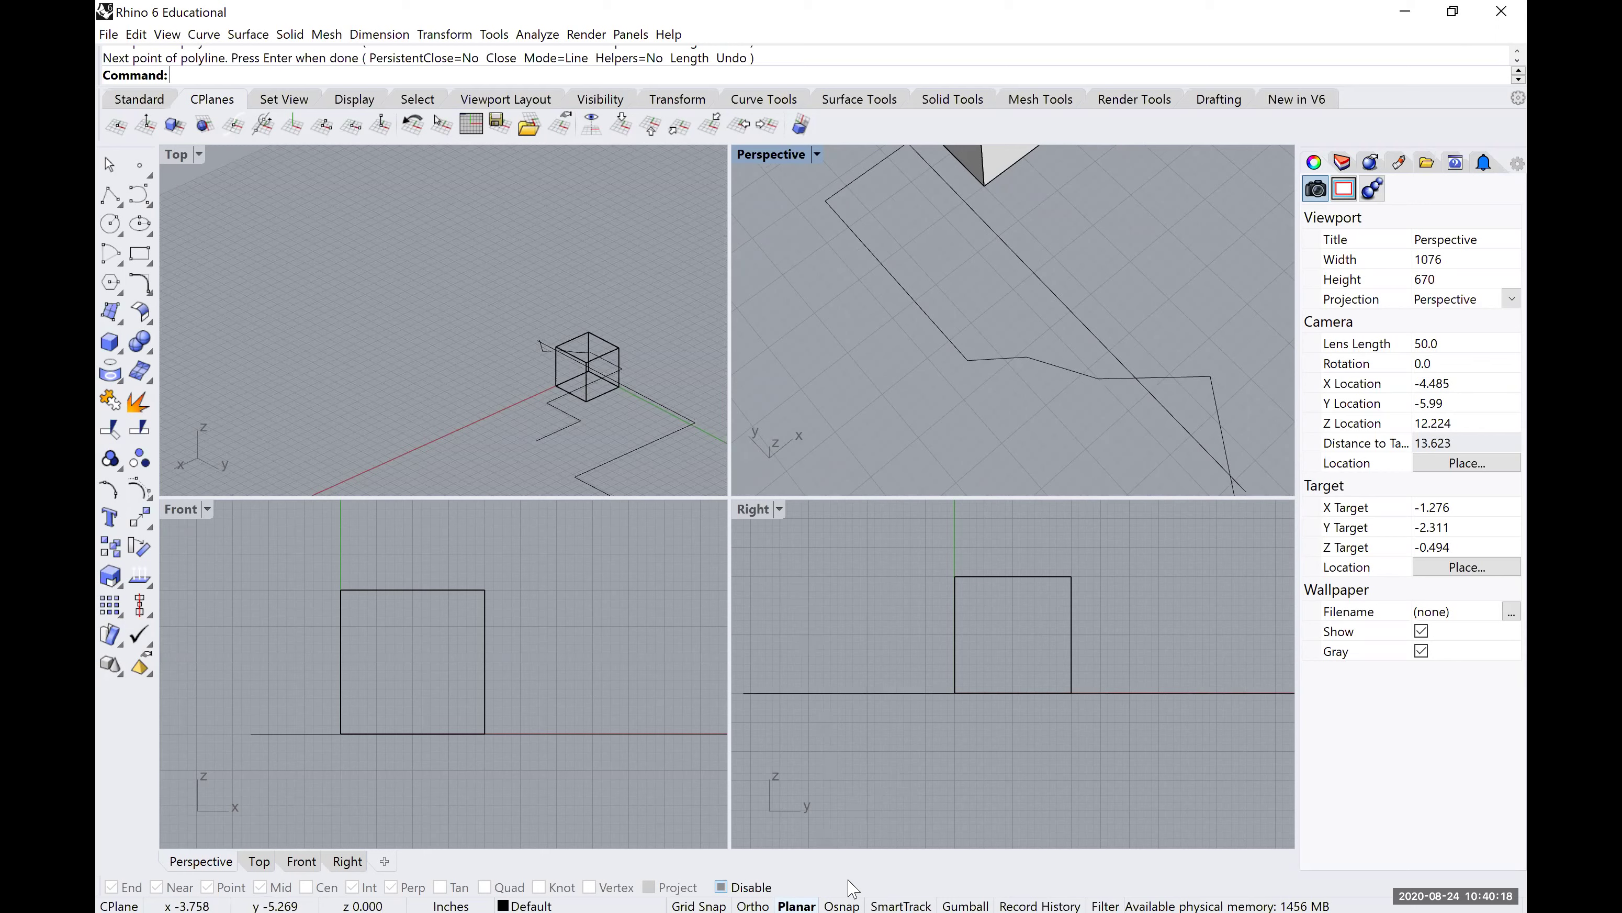
{"action": "left_click", "coordinate": [842, 904]}
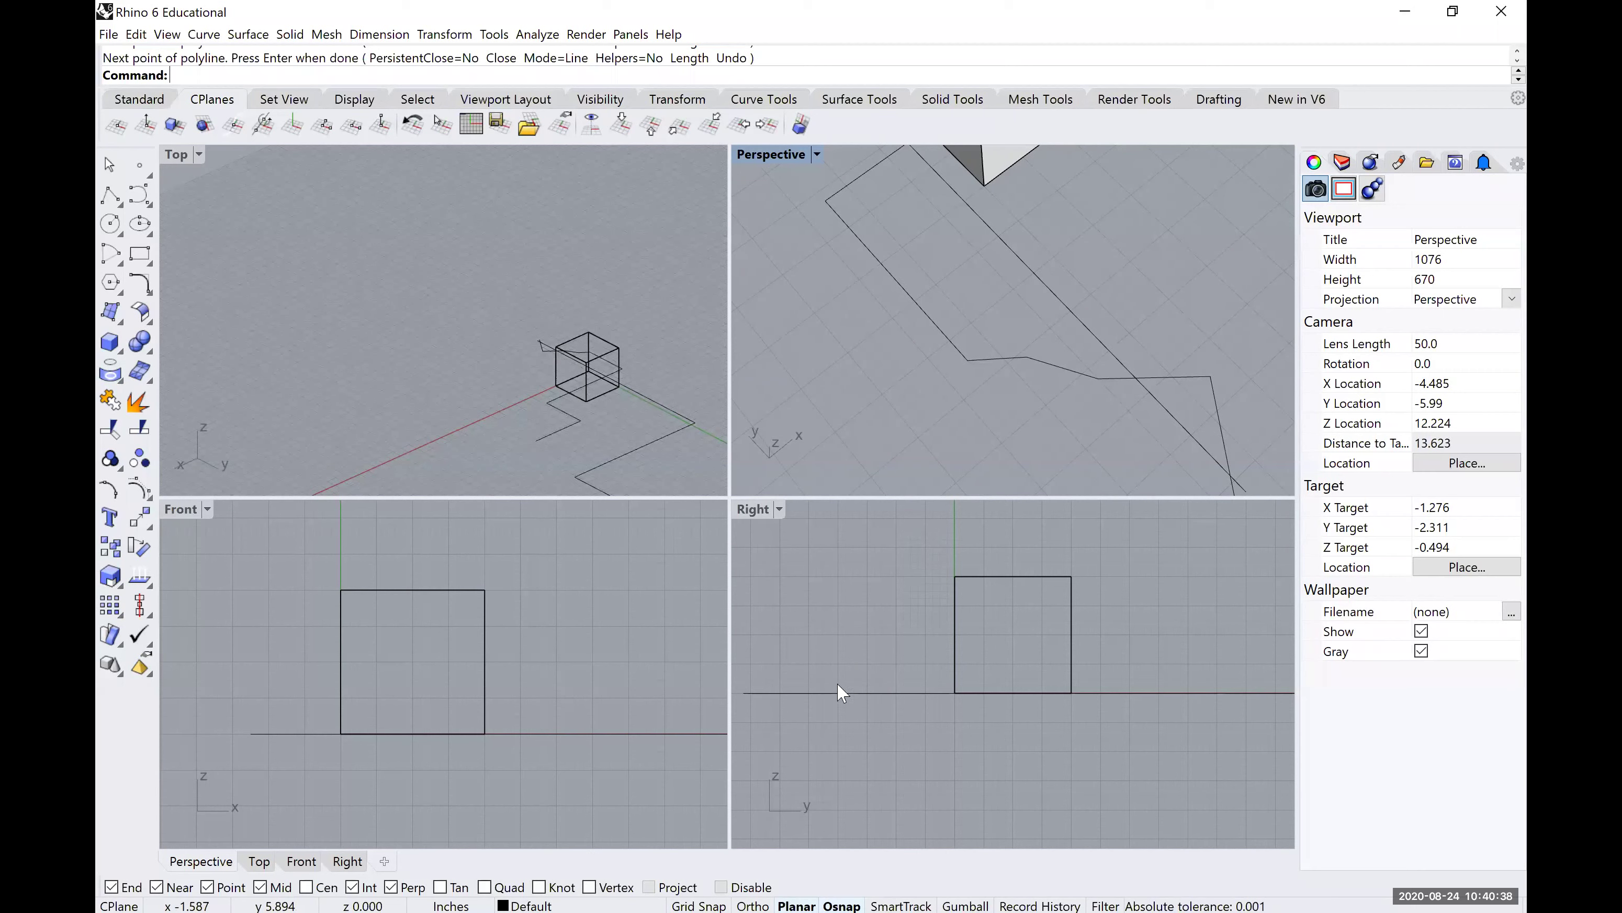
{"action": "scroll", "coordinate": [837, 682], "scroll_direction": "down", "scroll_amount": 1}
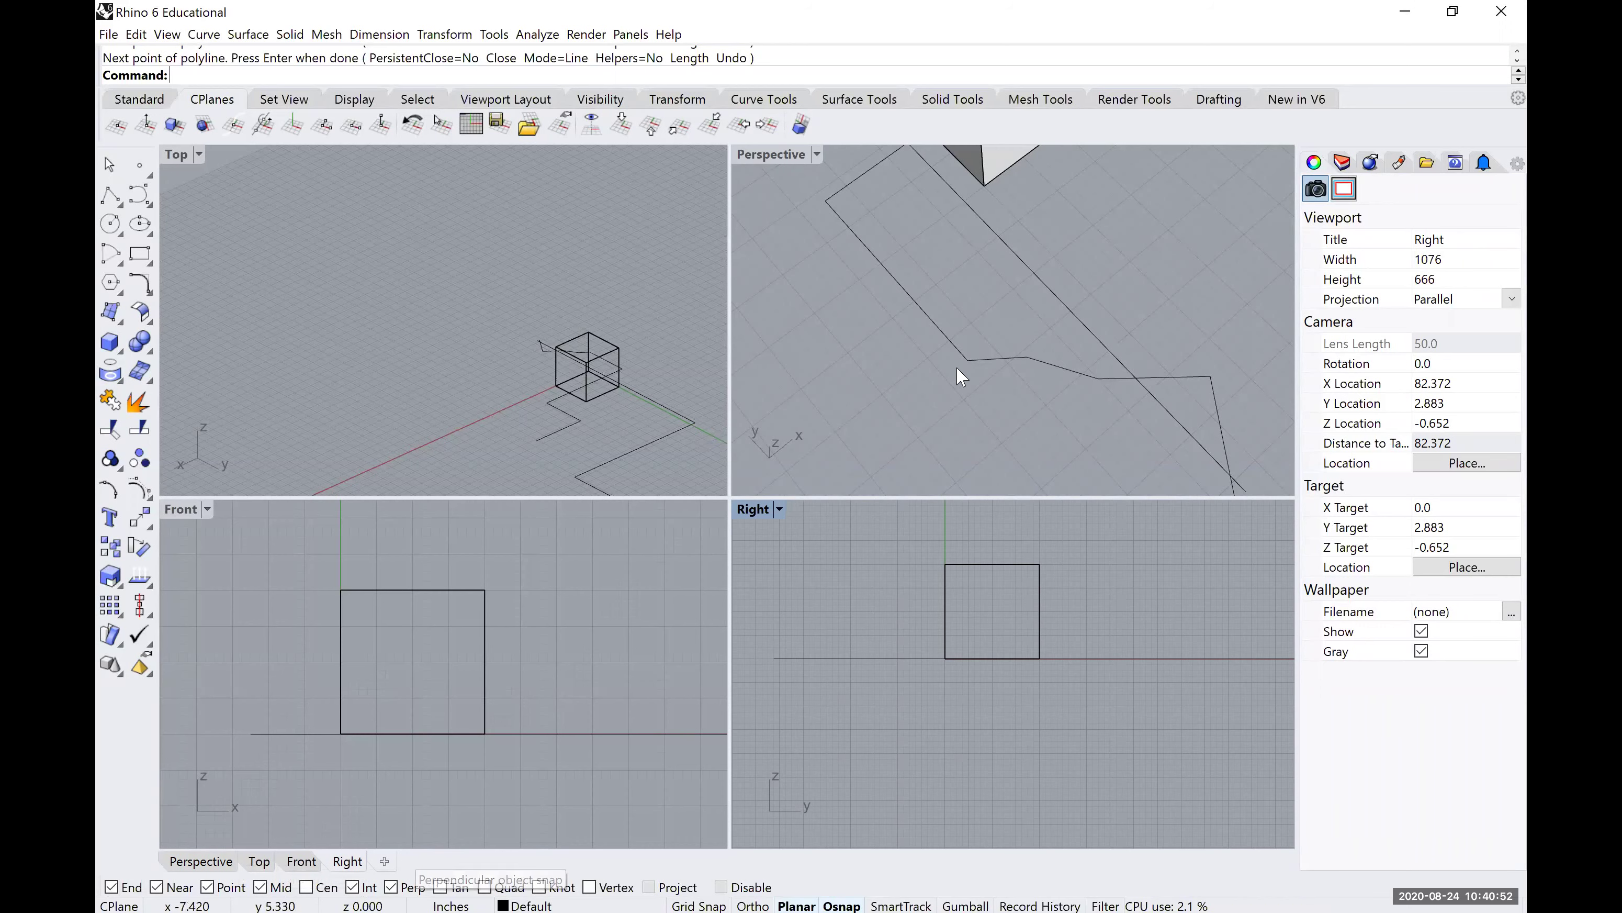
Orbit the Perspective view and begin a new polyline with its first point near the stepped line.
{"action": "right_click_drag", "start_coordinate": [986, 397], "coordinate": [942, 325]}
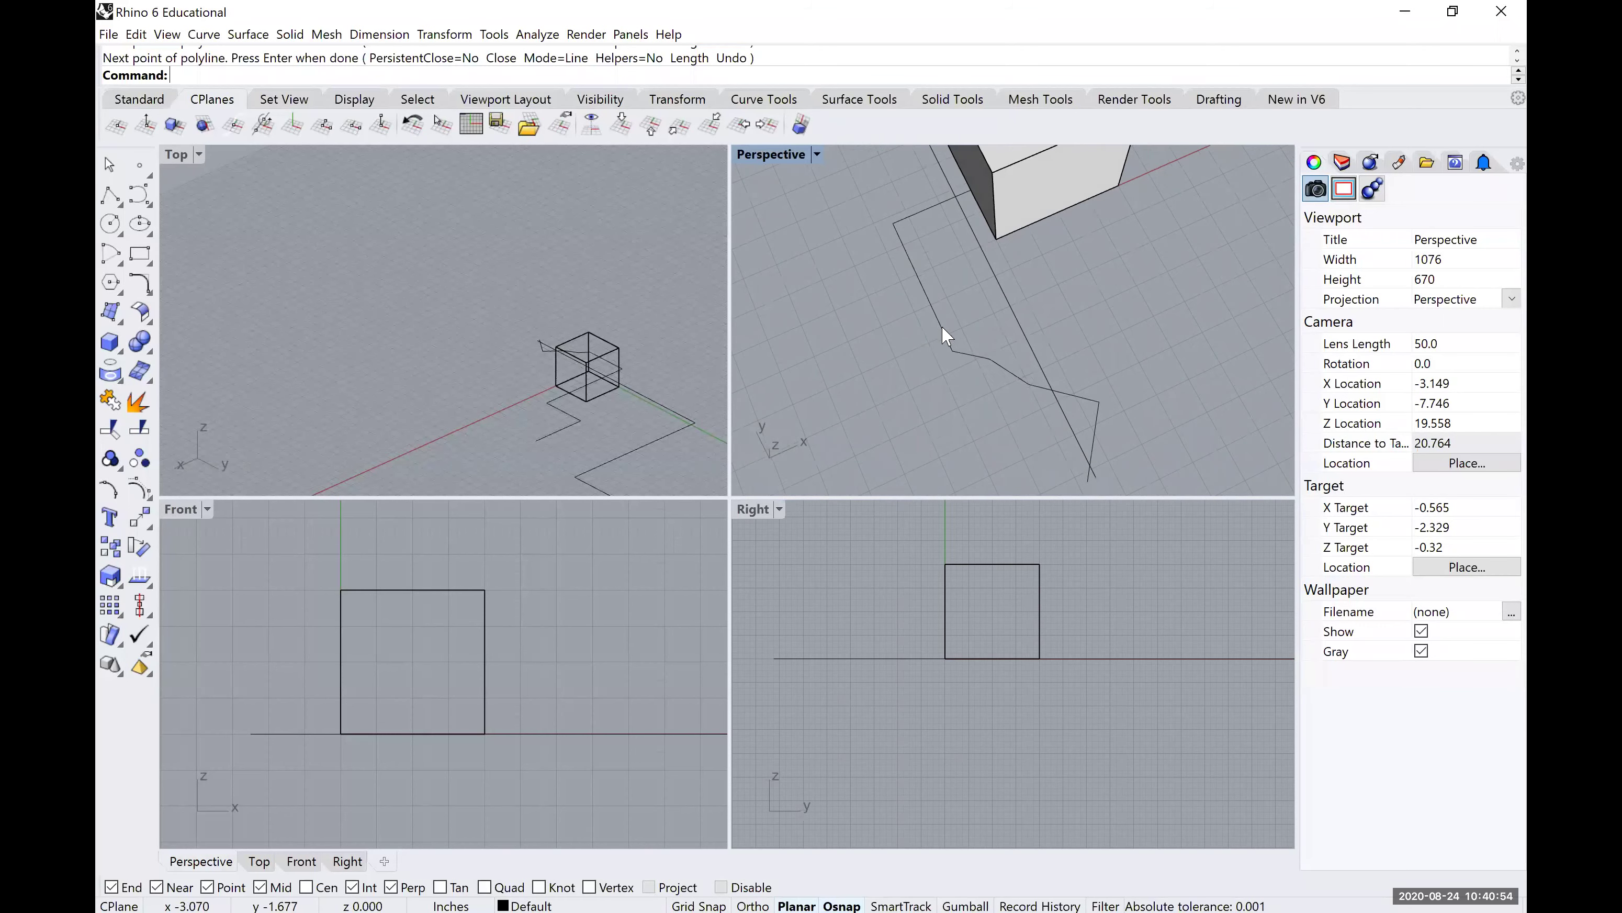
{"action": "left_click", "coordinate": [880, 324]}
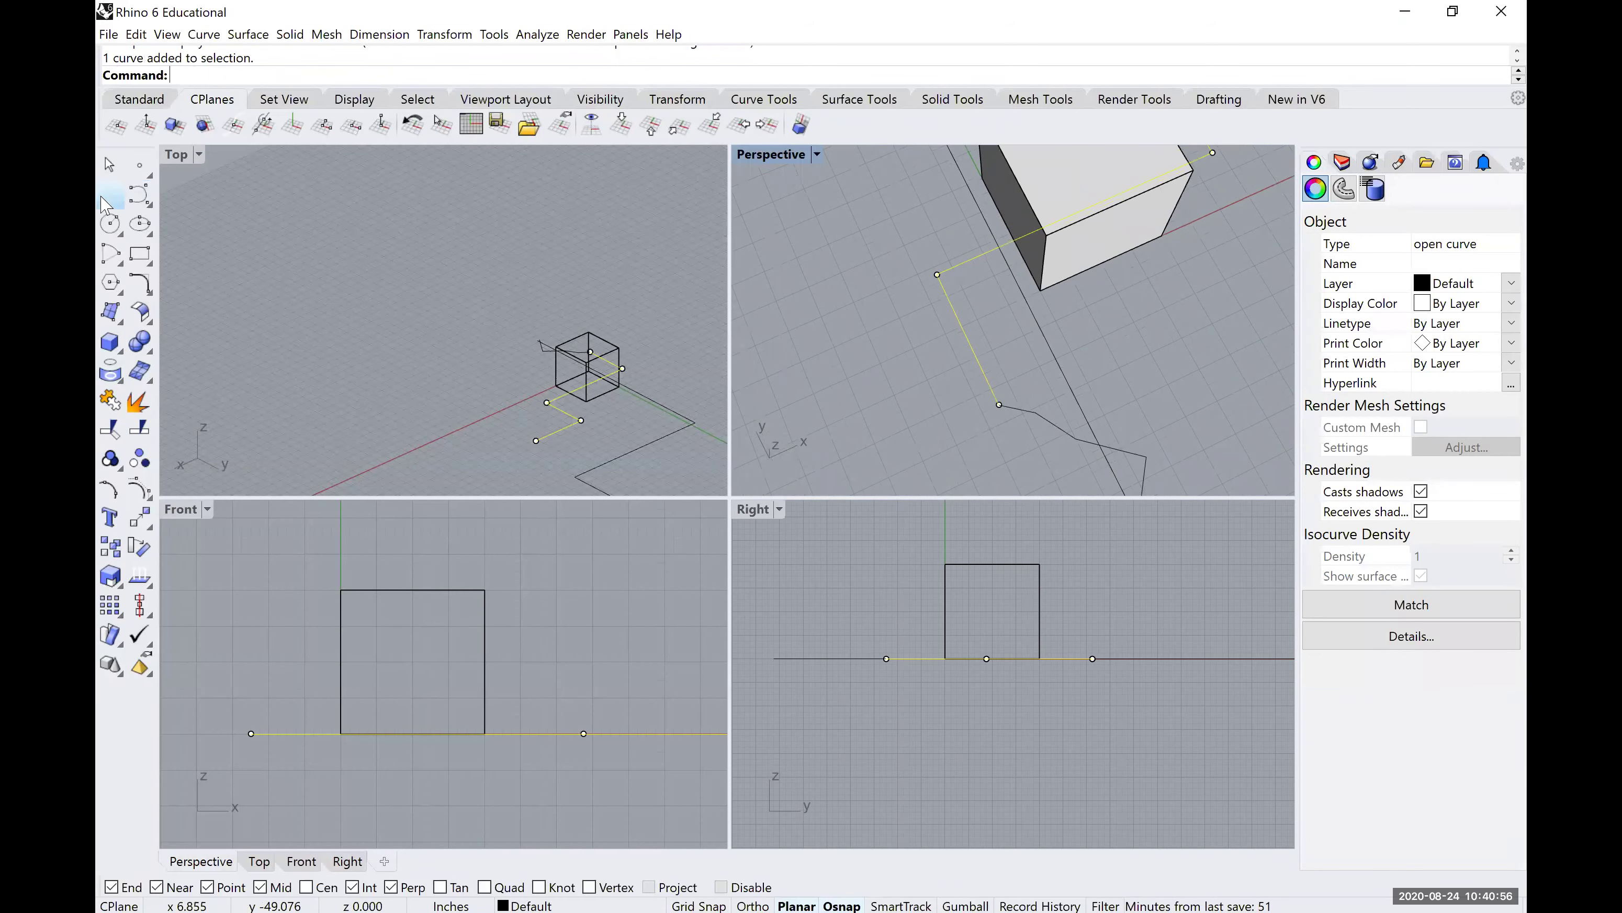
{"action": "left_click", "coordinate": [116, 198]}
{"action": "left_click", "coordinate": [895, 347]}
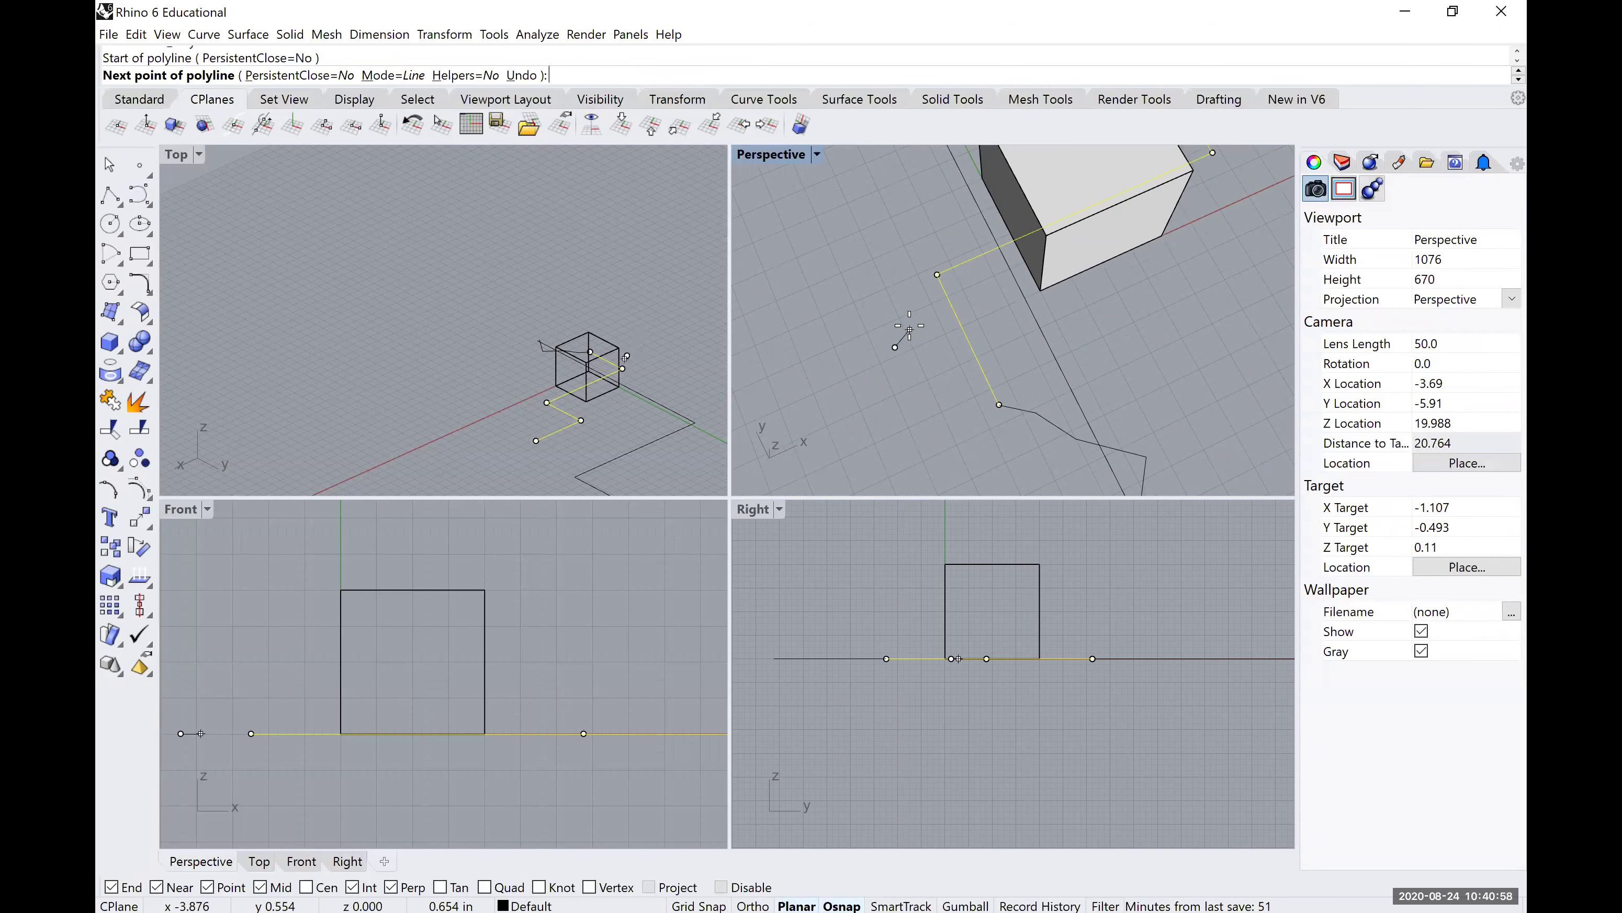
Snap the polyline's final point onto the Int intersection with the stepped line and finish it.
{"action": "scroll", "coordinate": [902, 333], "scroll_direction": "up", "scroll_amount": 2}
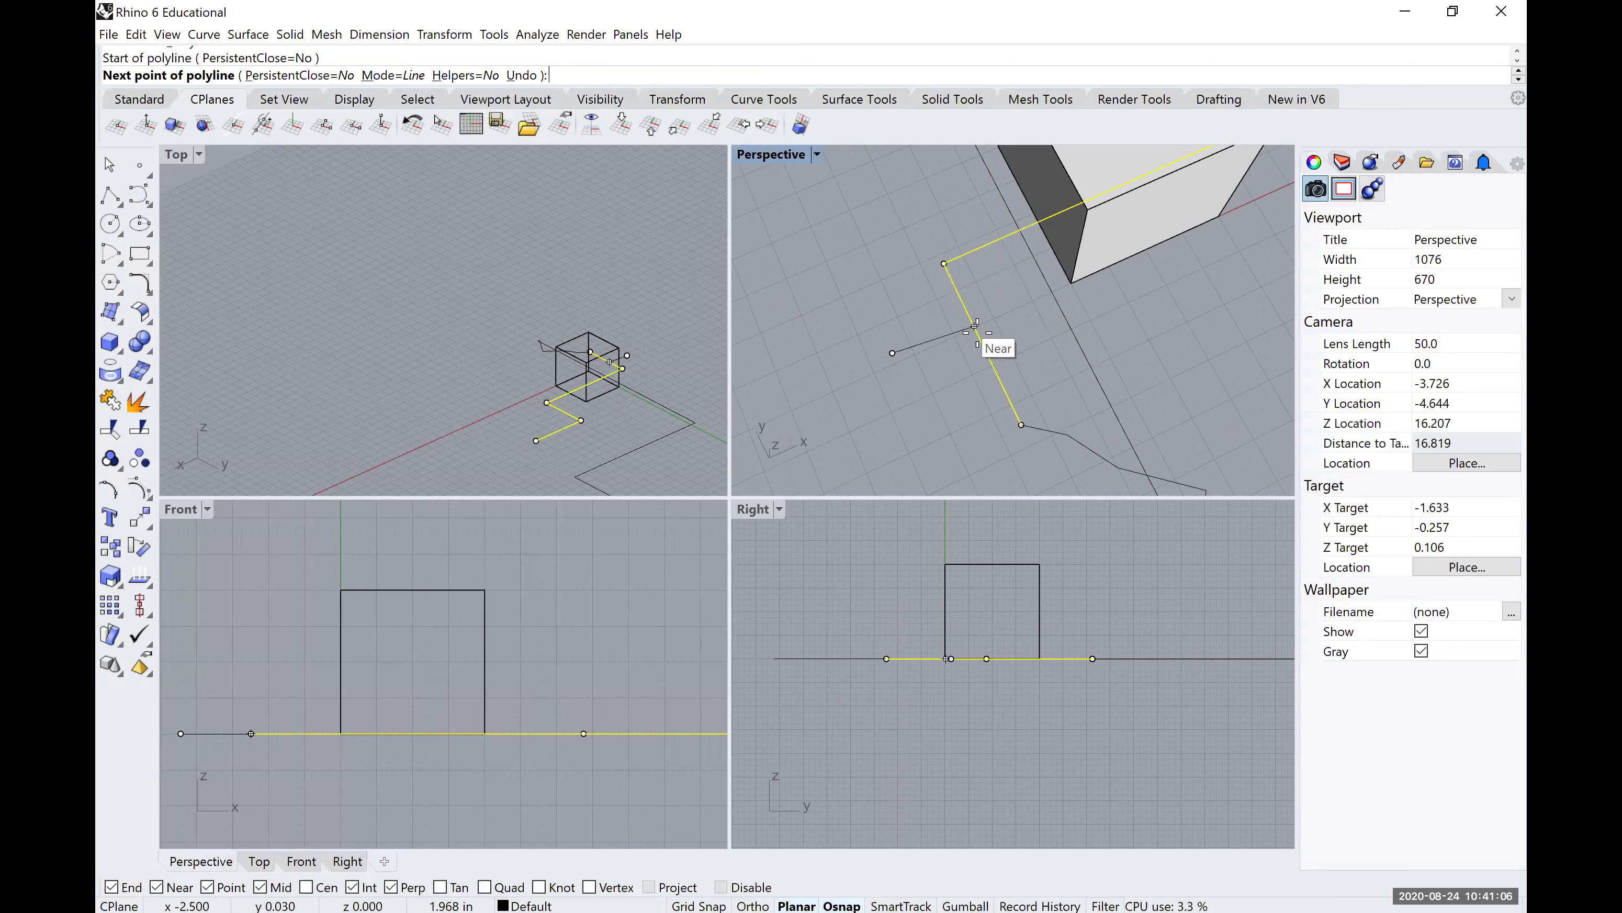
{"action": "scroll", "coordinate": [994, 357], "scroll_direction": "up", "scroll_amount": 3}
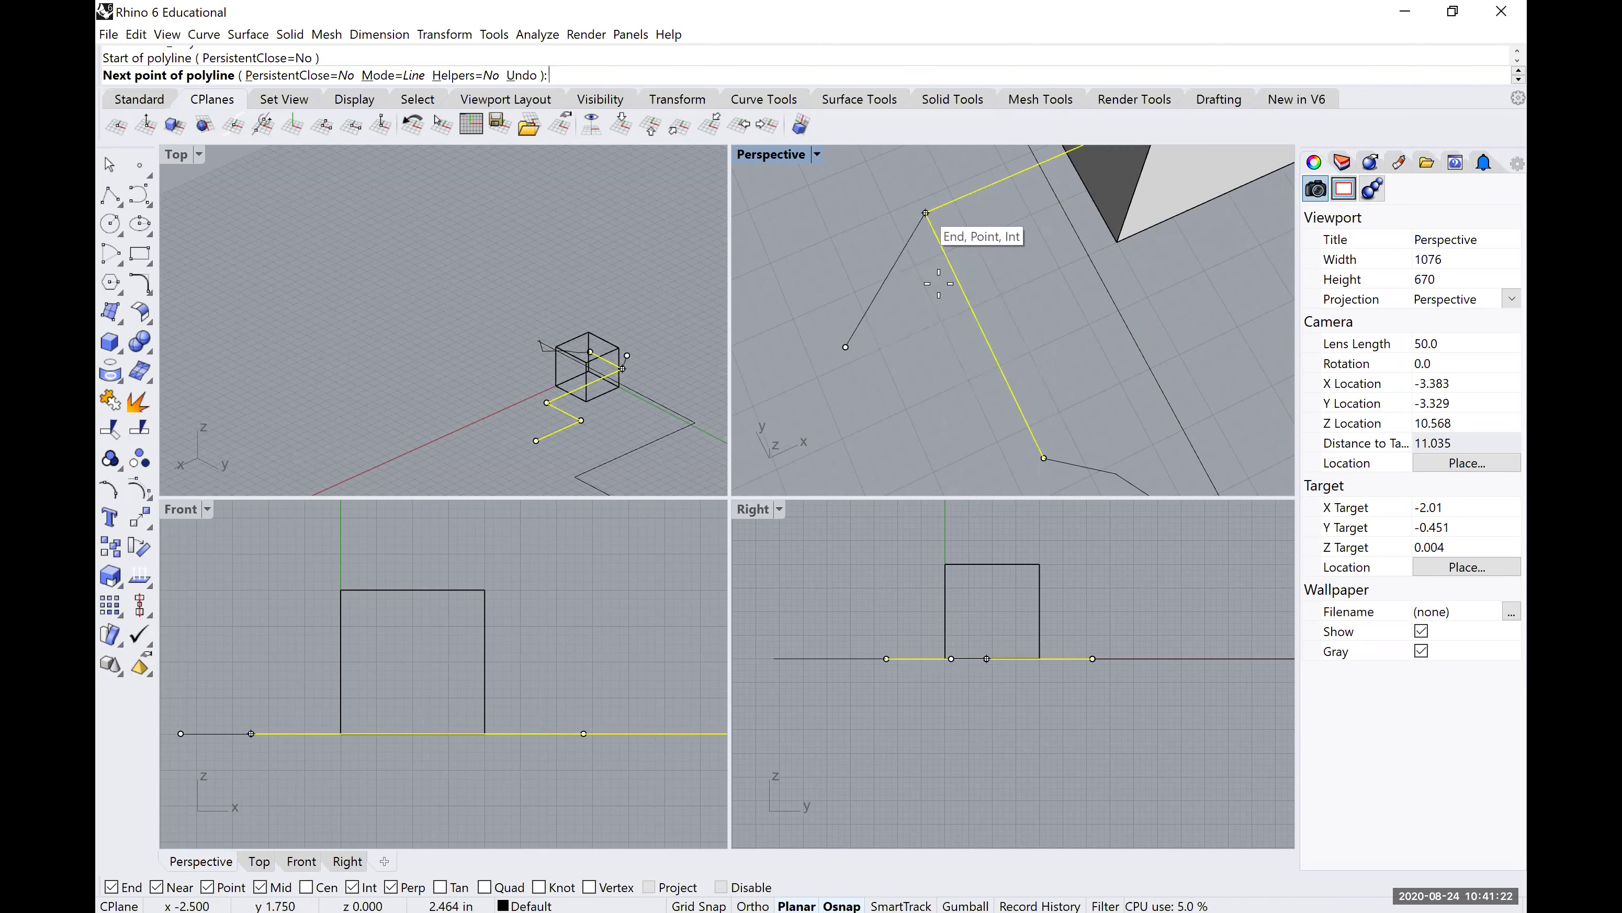
{"action": "scroll", "coordinate": [938, 283], "scroll_direction": "up", "scroll_amount": 10}
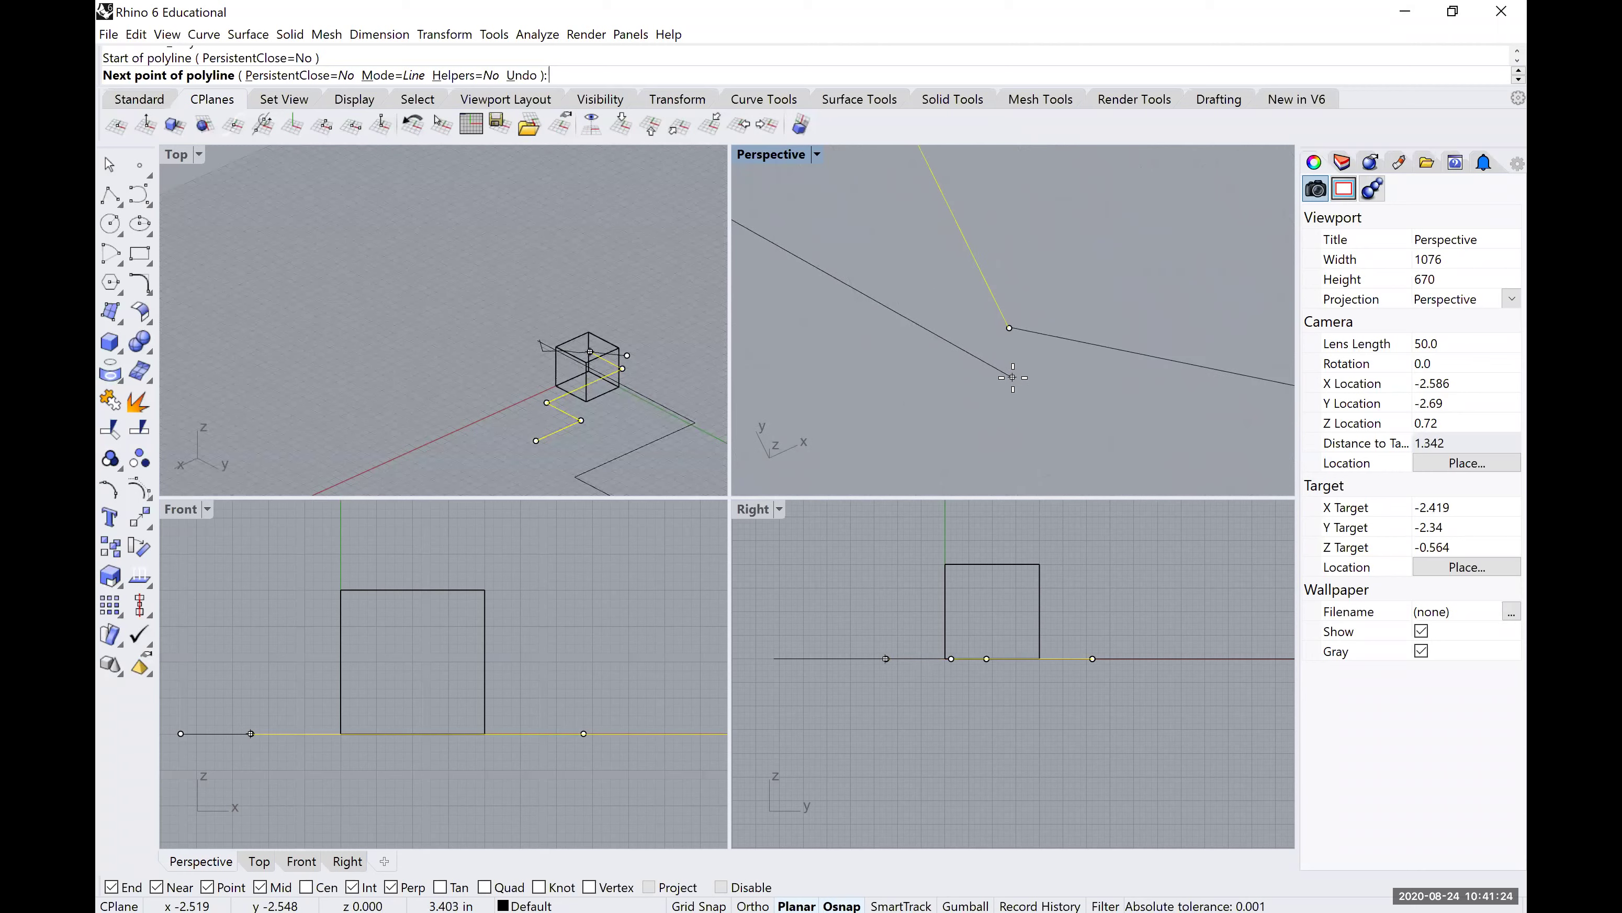
{"action": "scroll", "coordinate": [1005, 251], "scroll_direction": "down", "scroll_amount": 3}
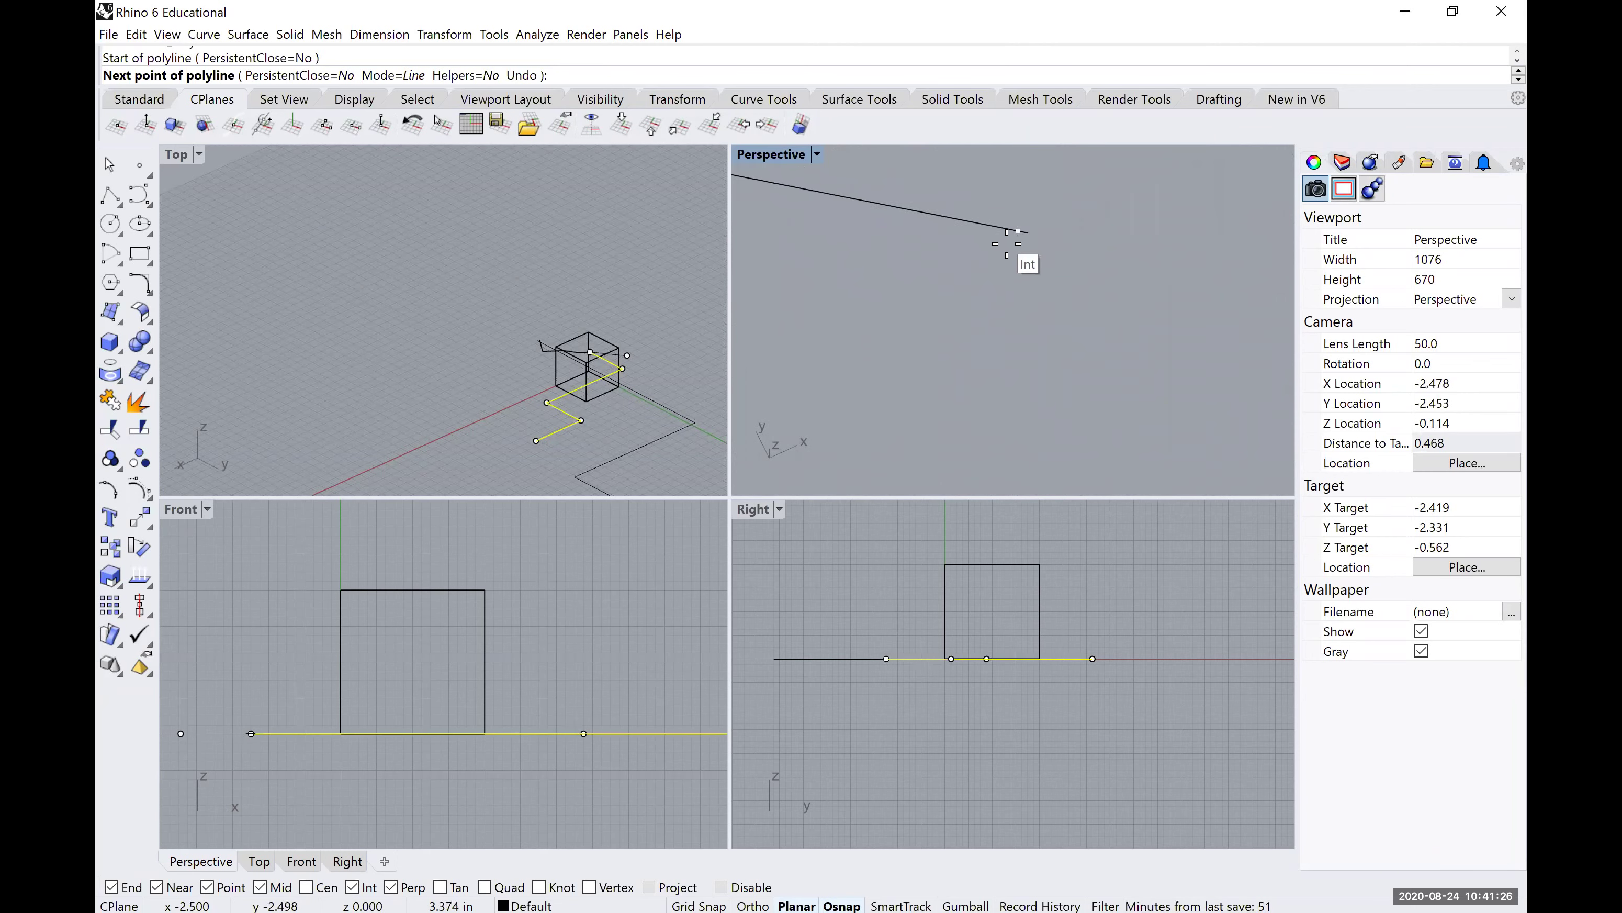
{"action": "scroll", "coordinate": [1006, 248], "scroll_direction": "up", "scroll_amount": 5}
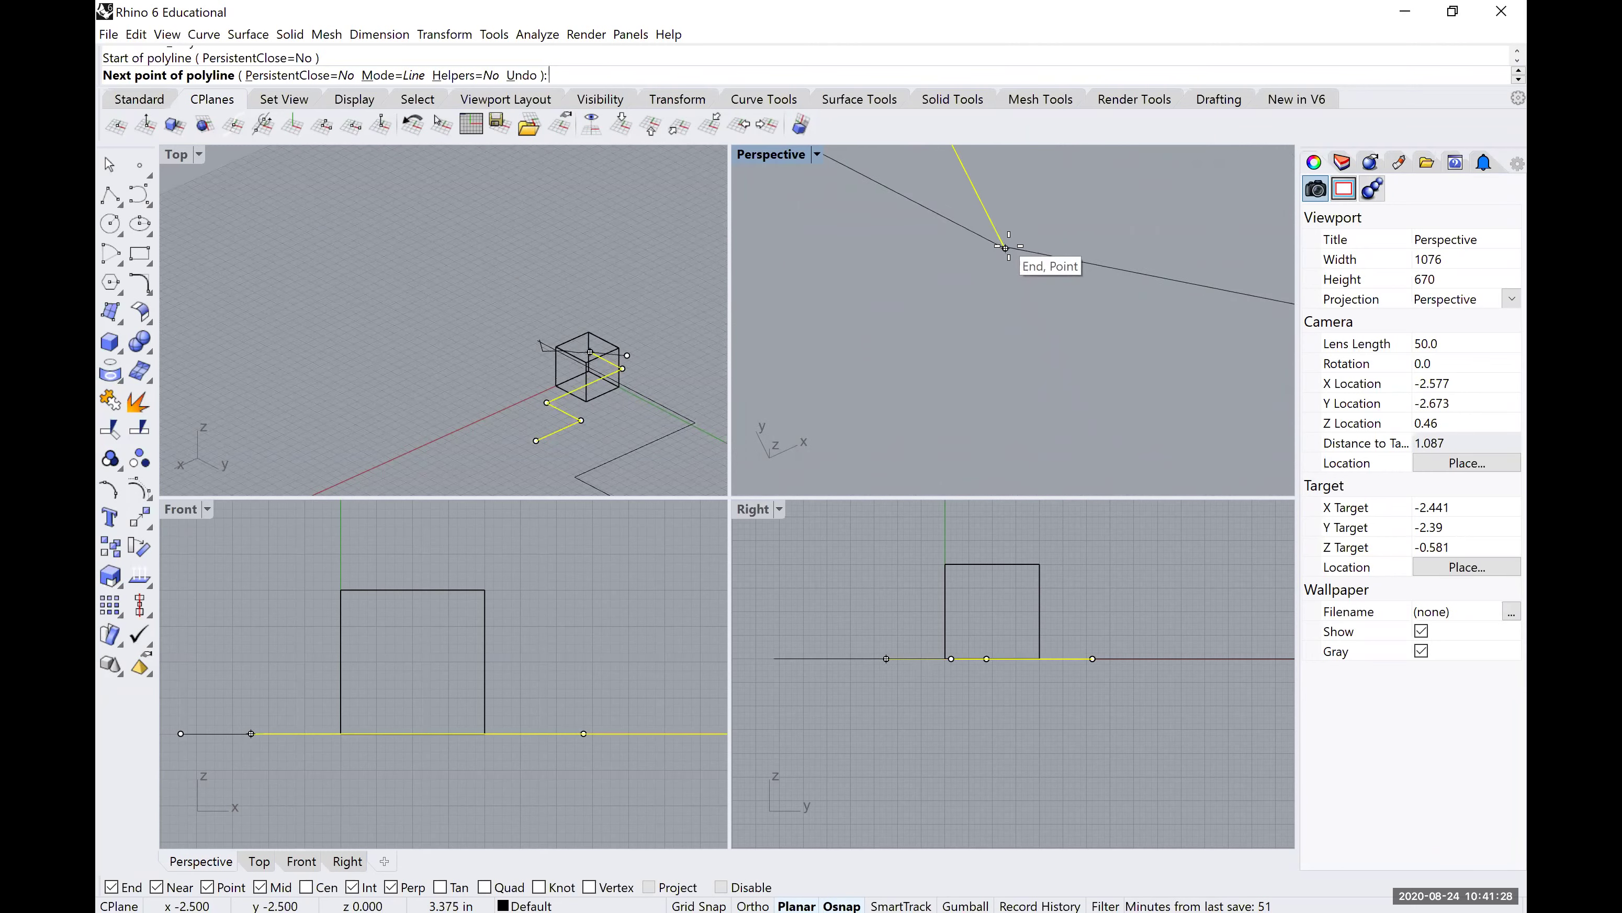
{"action": "scroll", "coordinate": [1009, 246], "scroll_direction": "down", "scroll_amount": 2}
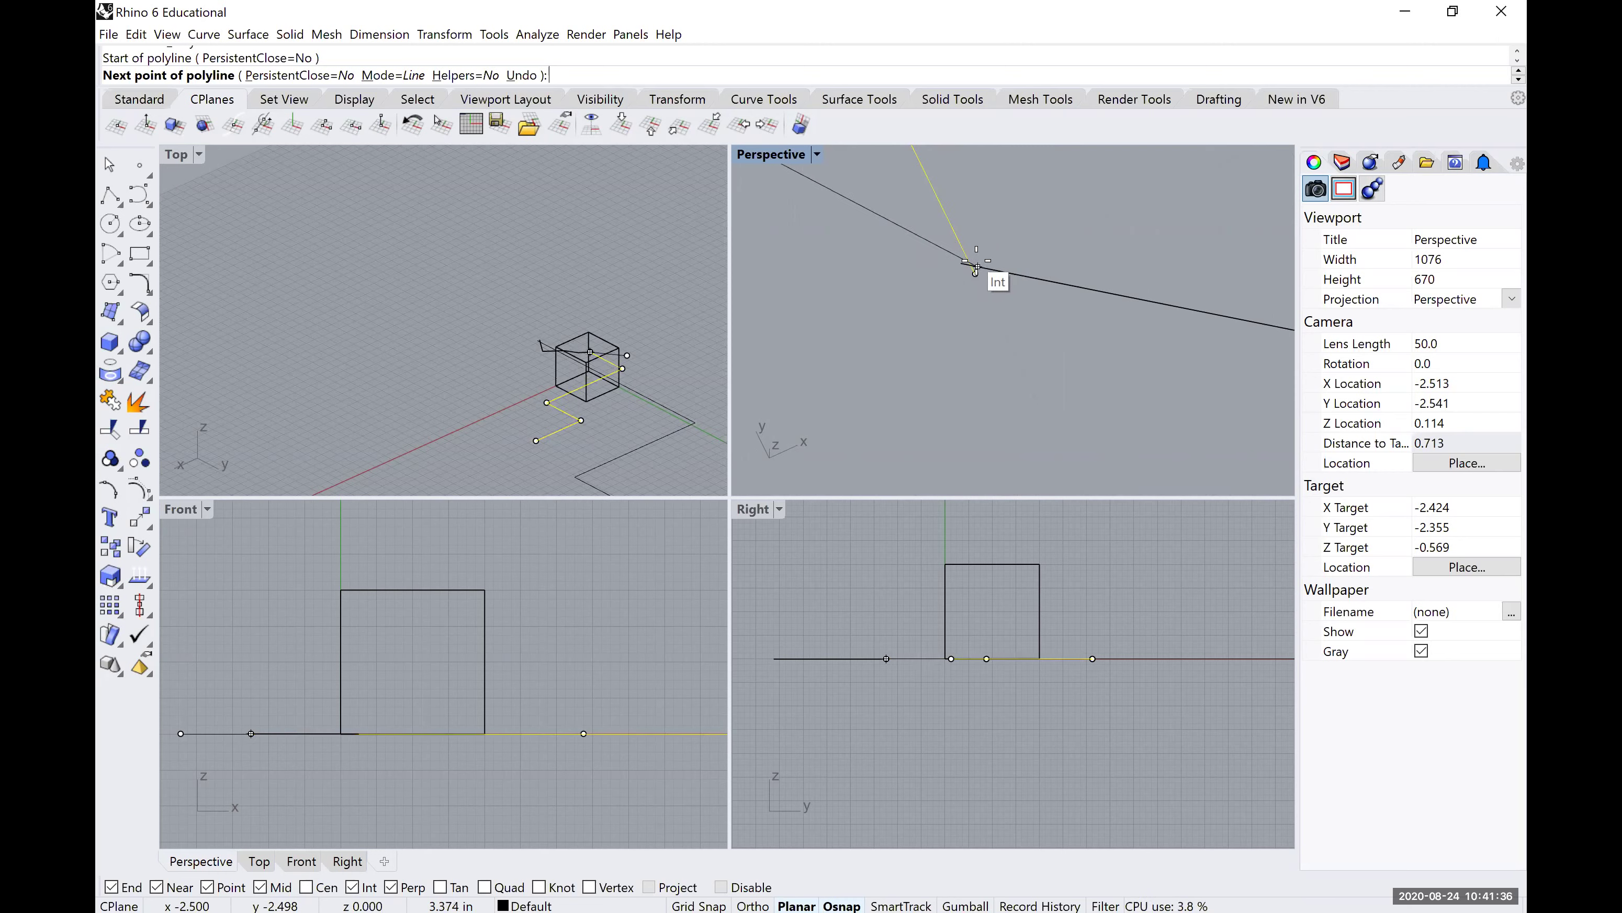
{"action": "left_click", "coordinate": [970, 264]}
{"action": "scroll", "coordinate": [970, 268], "scroll_direction": "down", "scroll_amount": 2}
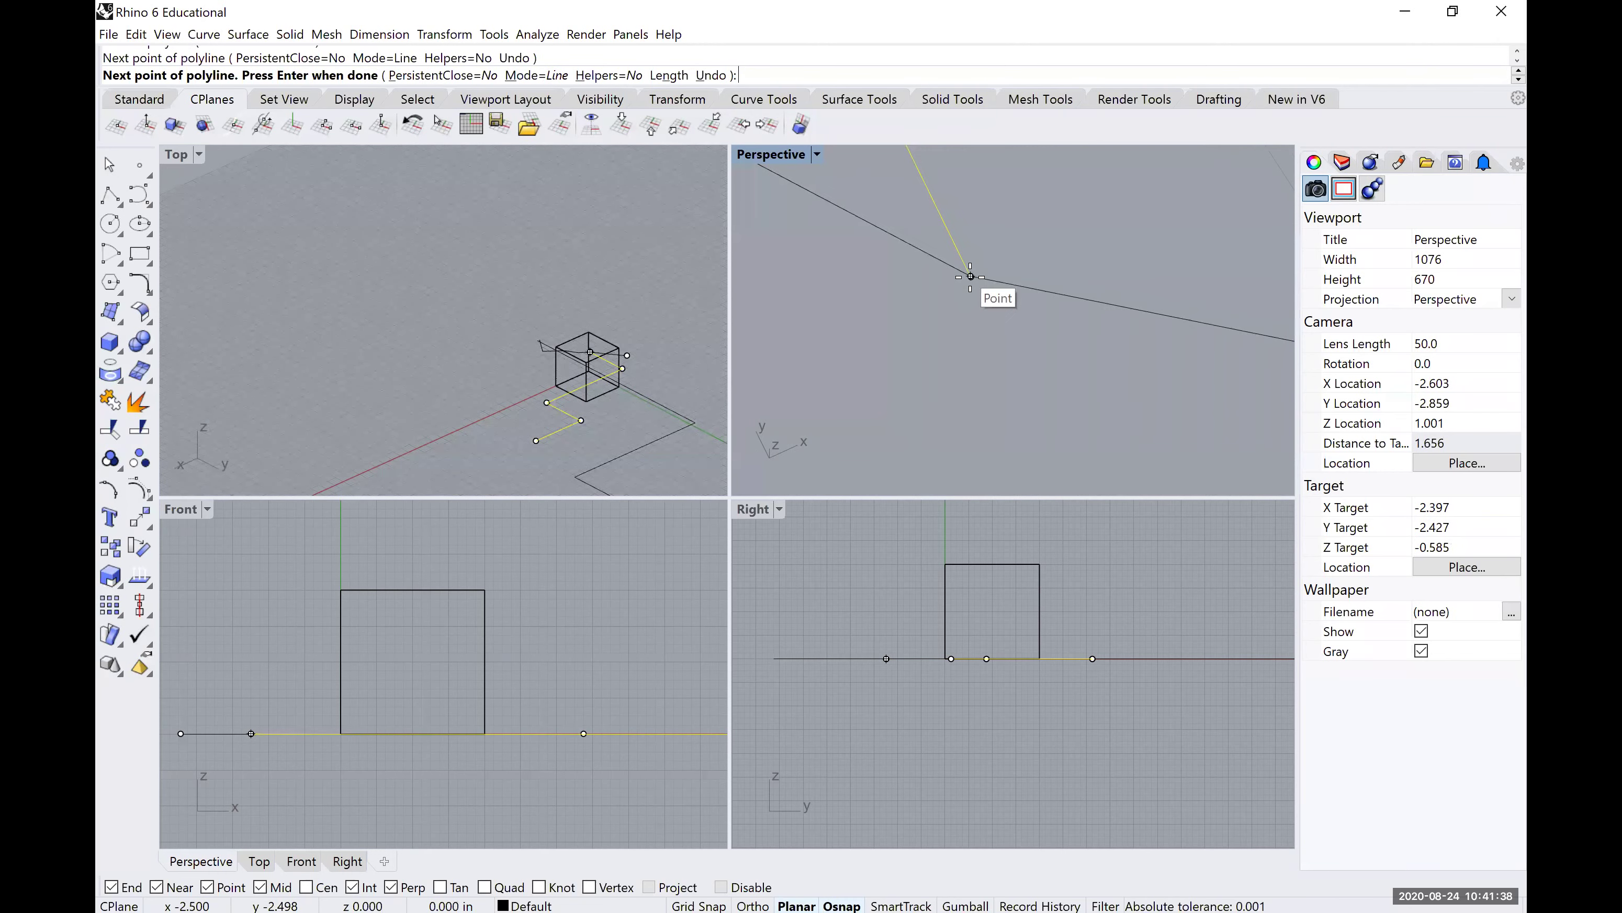
{"action": "key", "text": "Return"}
{"action": "scroll", "coordinate": [939, 329], "scroll_direction": "down", "scroll_amount": 3}
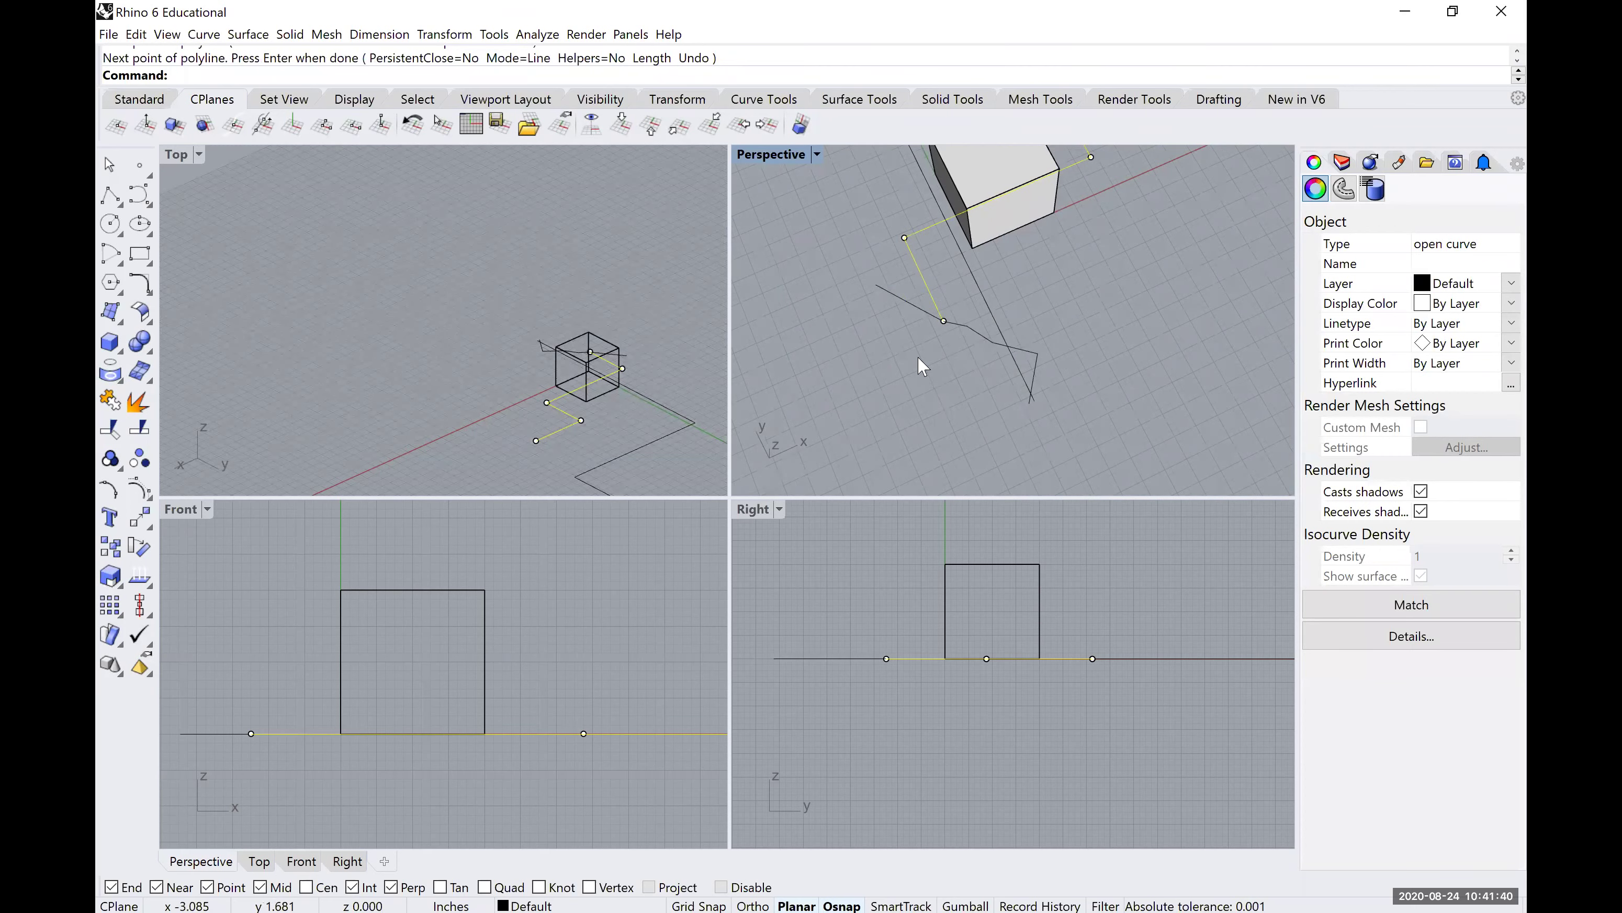
{"action": "scroll", "coordinate": [938, 366], "scroll_direction": "down", "scroll_amount": 1}
{"action": "right_click_drag", "start_coordinate": [943, 377], "coordinate": [915, 404]}
{"action": "left_click", "coordinate": [916, 404]}
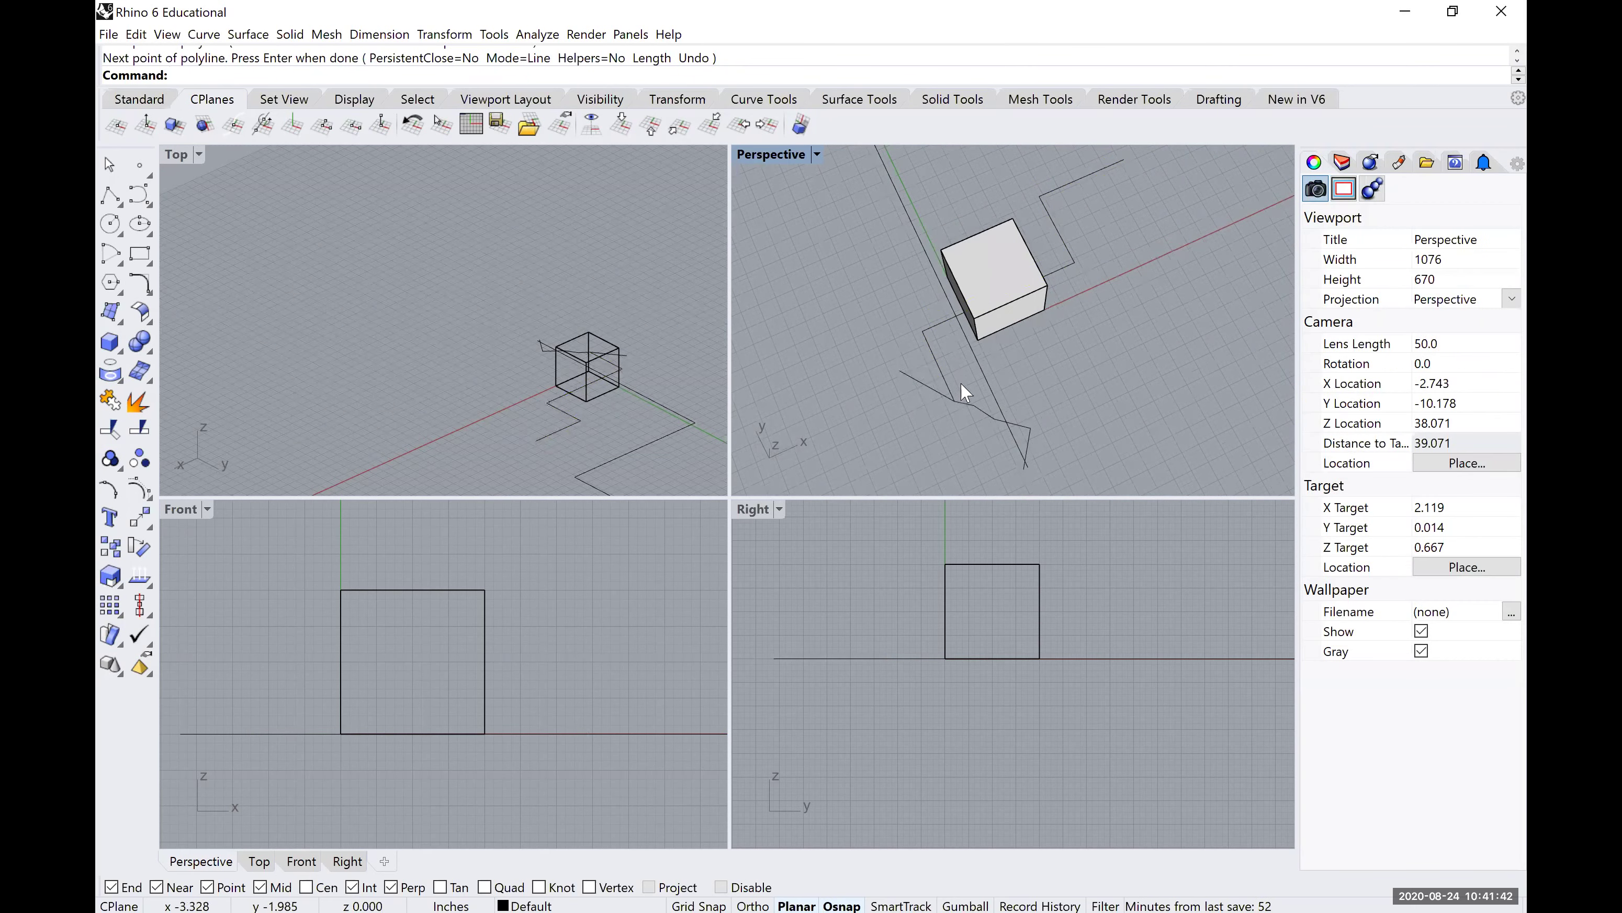
{"action": "scroll", "coordinate": [936, 405], "scroll_direction": "up", "scroll_amount": 3}
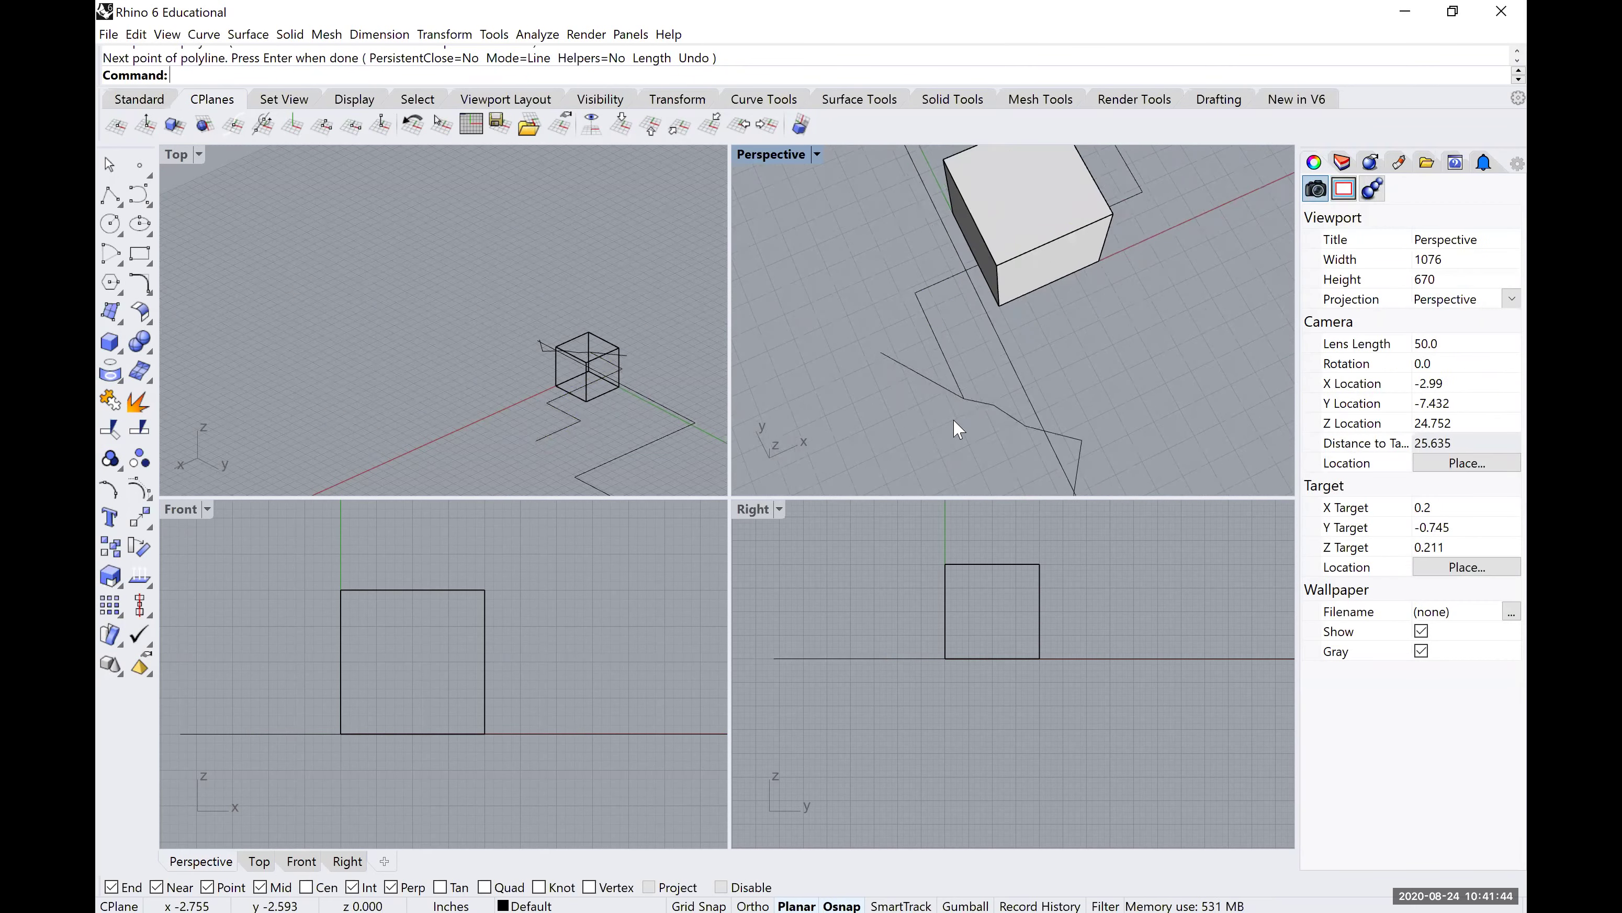
{"action": "right_click_drag", "start_coordinate": [955, 418], "coordinate": [929, 368], "text": "shift"}
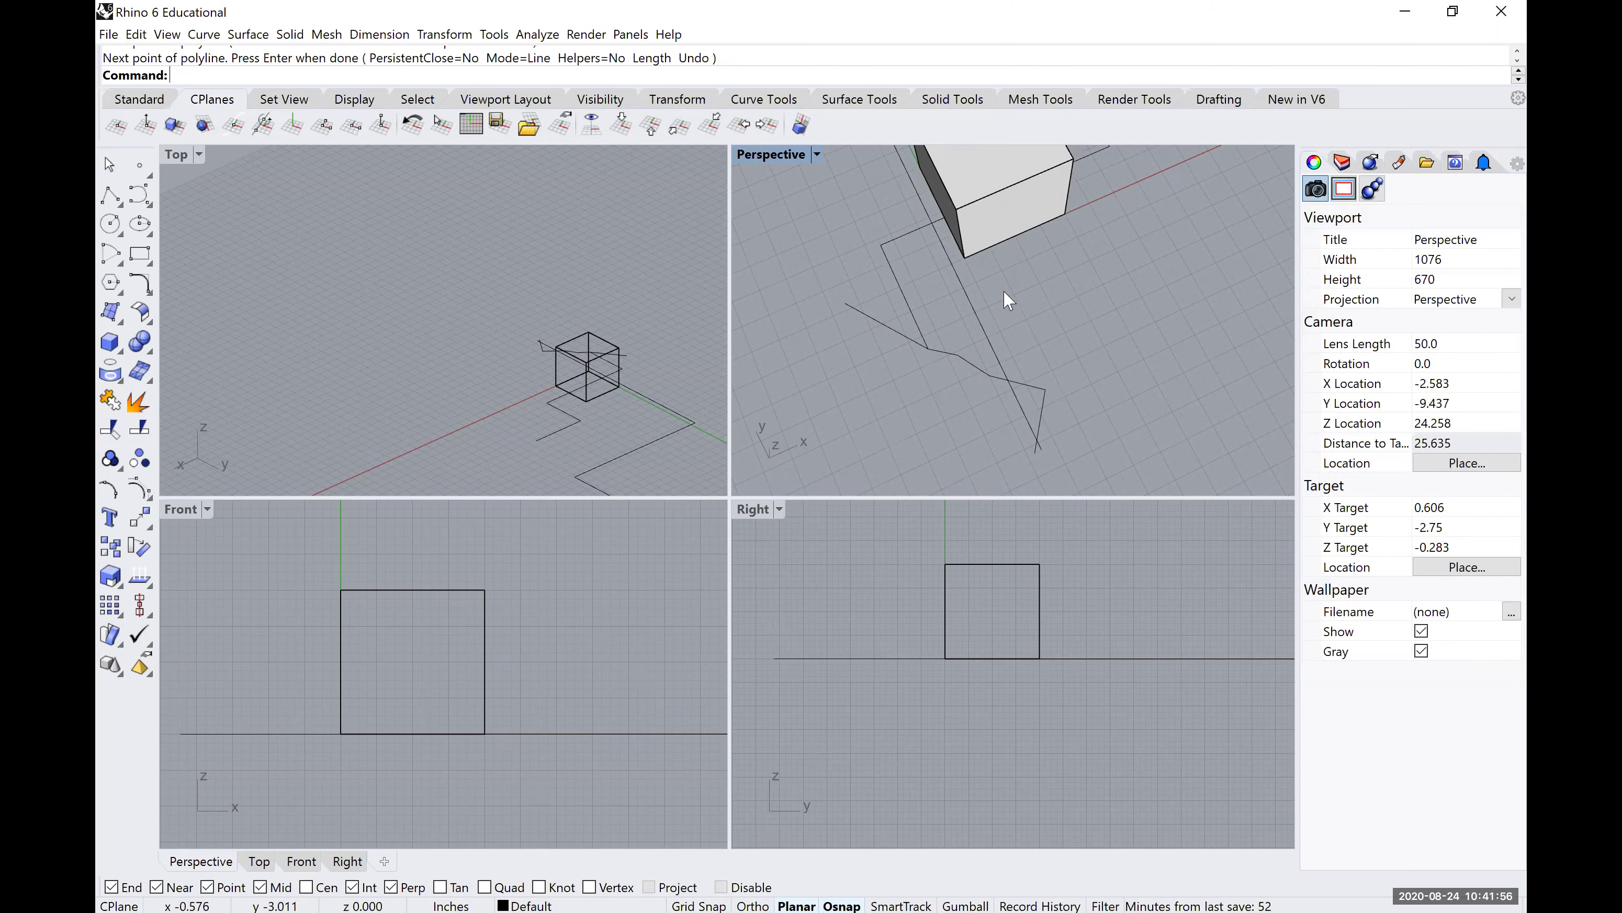
{"action": "scroll", "coordinate": [1004, 289], "scroll_direction": "up", "scroll_amount": 2}
{"action": "scroll", "coordinate": [1034, 352], "scroll_direction": "up", "scroll_amount": 1}
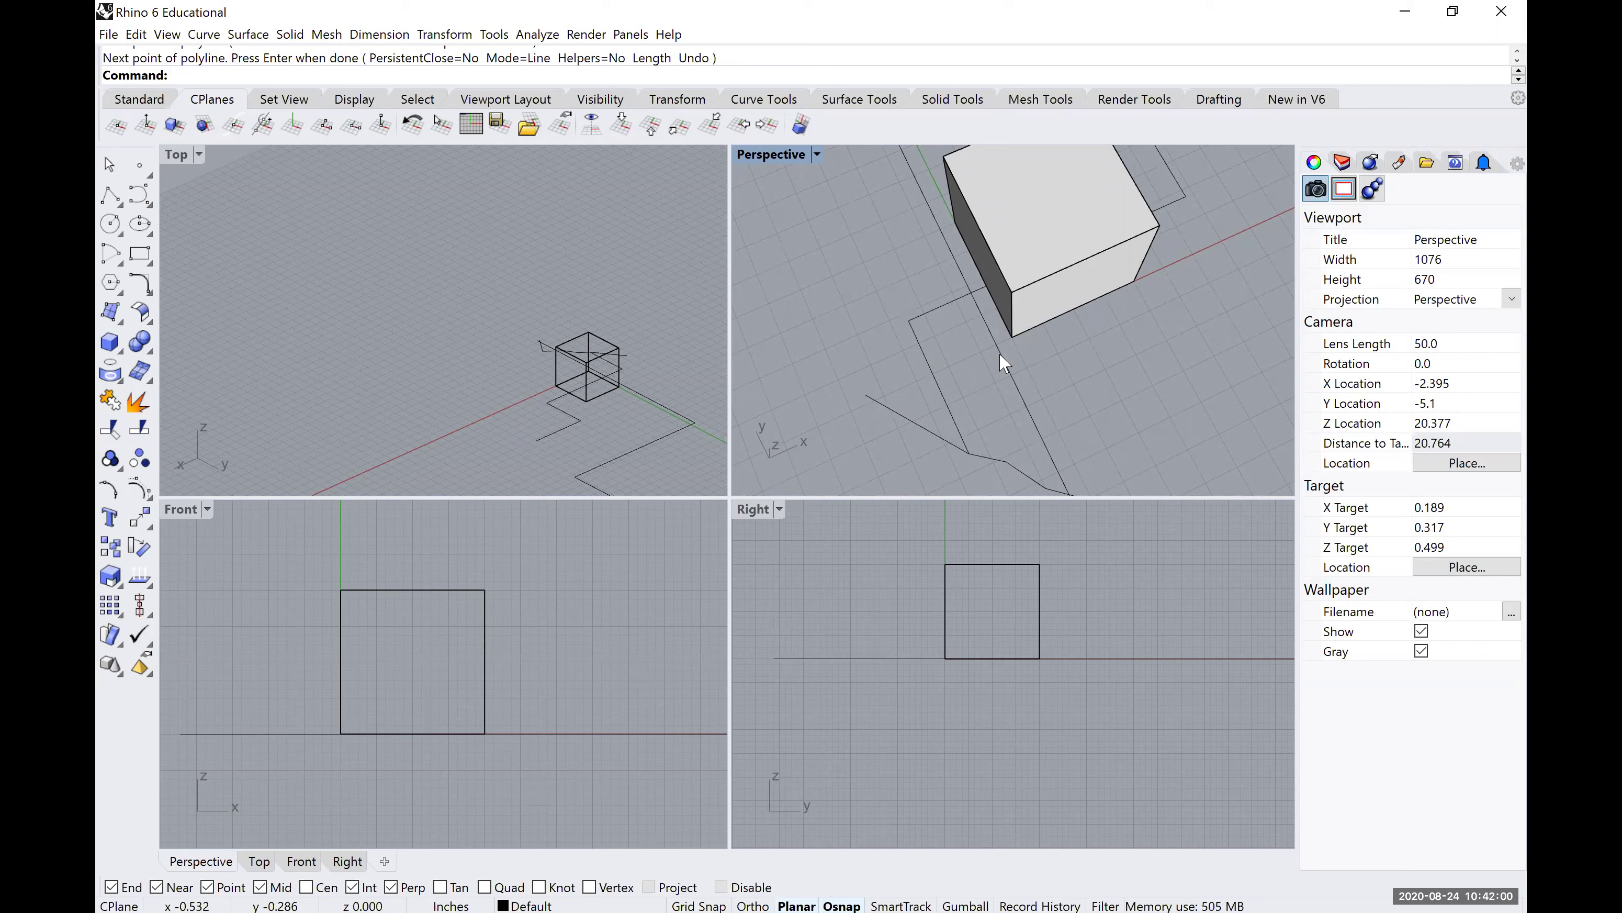
{"action": "scroll", "coordinate": [968, 374], "scroll_direction": "down", "scroll_amount": 3}
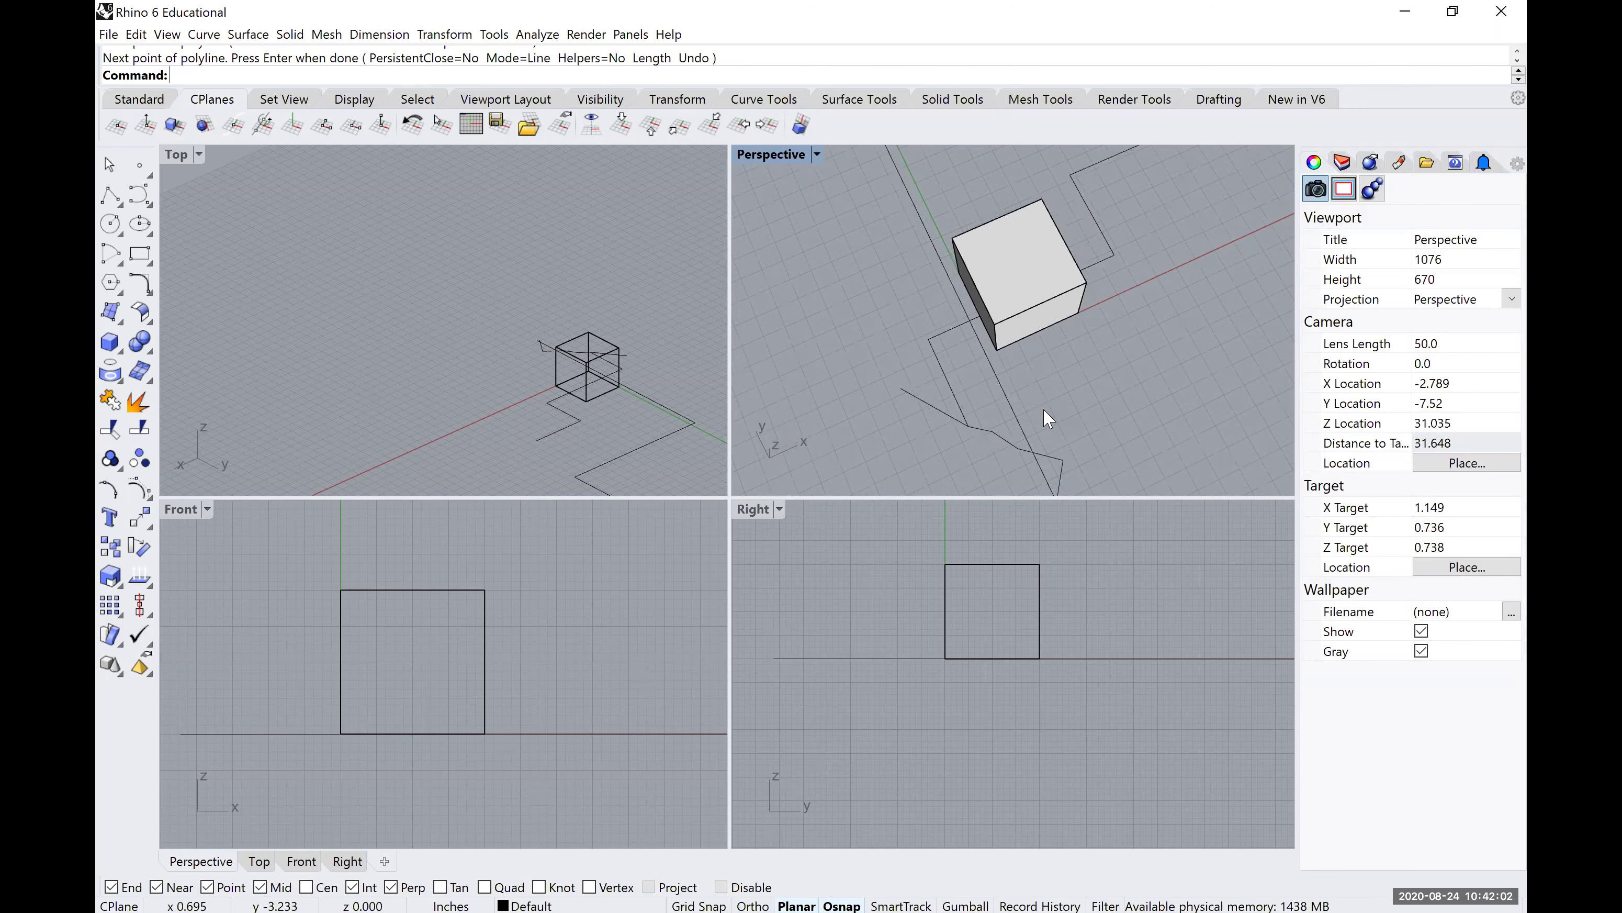
{"action": "right_click_drag", "start_coordinate": [978, 373], "coordinate": [917, 296], "text": "shift"}
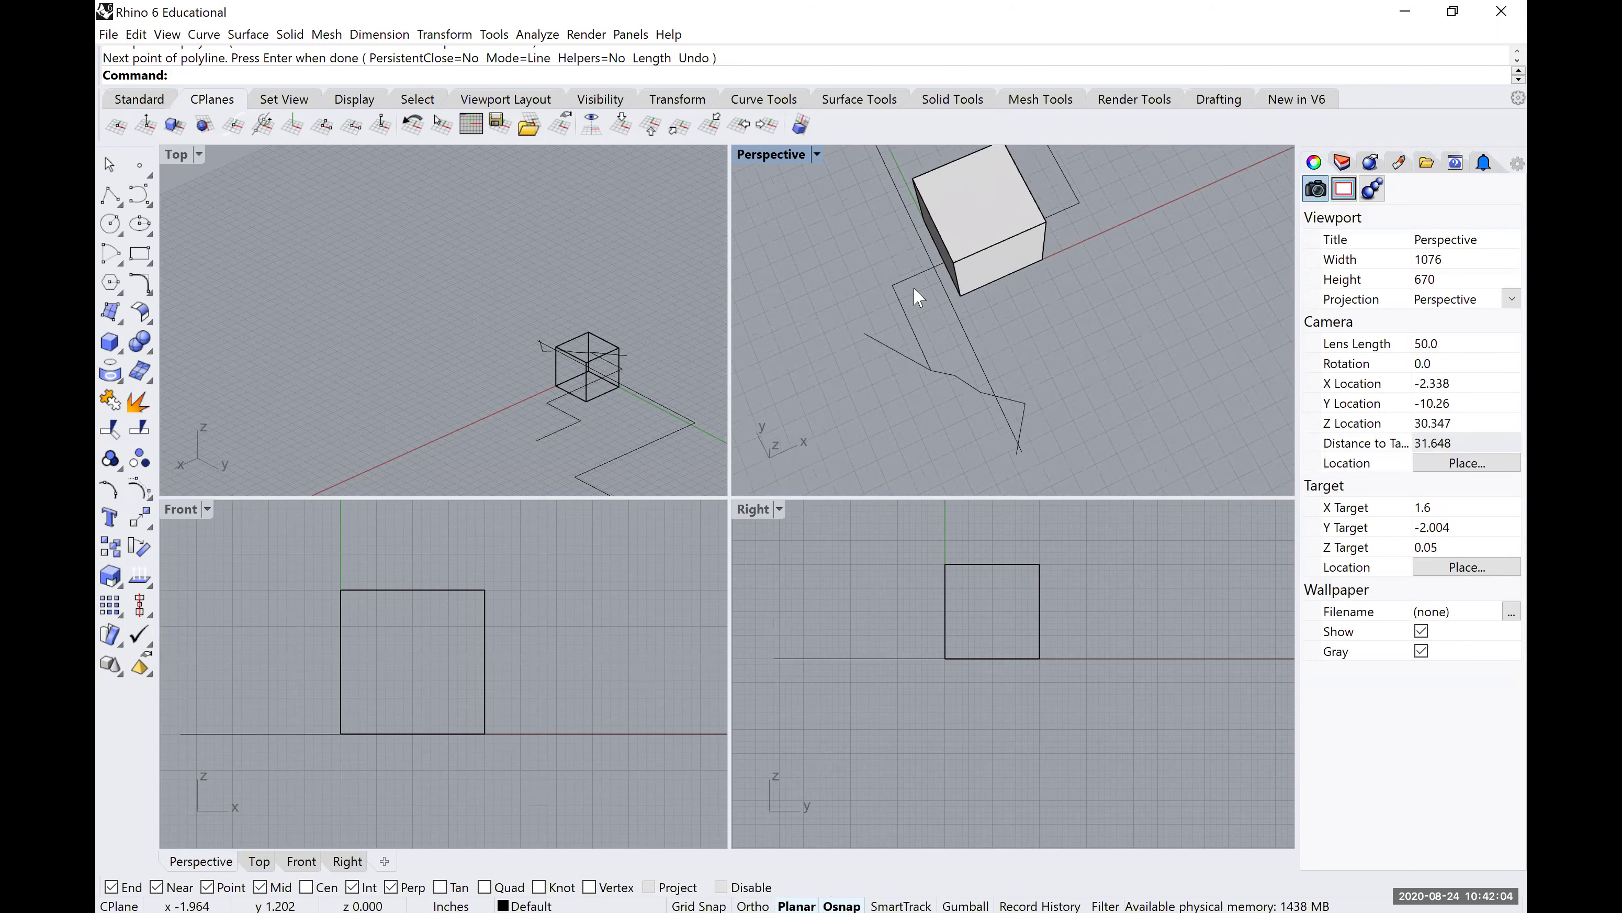
{"action": "scroll", "coordinate": [918, 295], "scroll_direction": "up", "scroll_amount": 3}
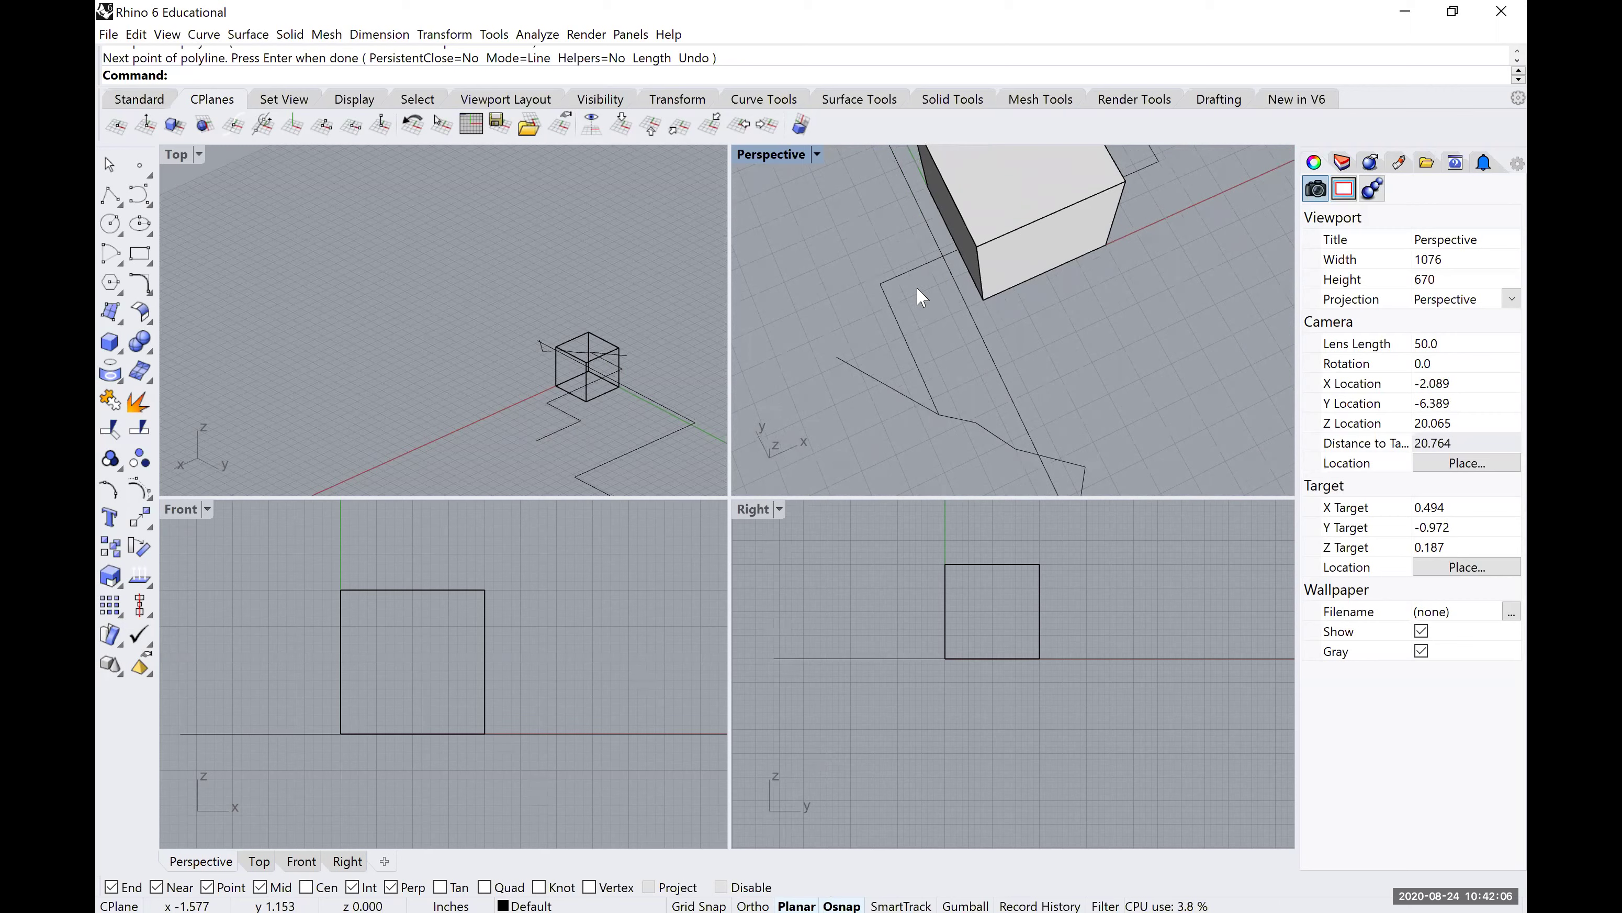
{"action": "scroll", "coordinate": [901, 538], "scroll_direction": "down", "scroll_amount": 1}
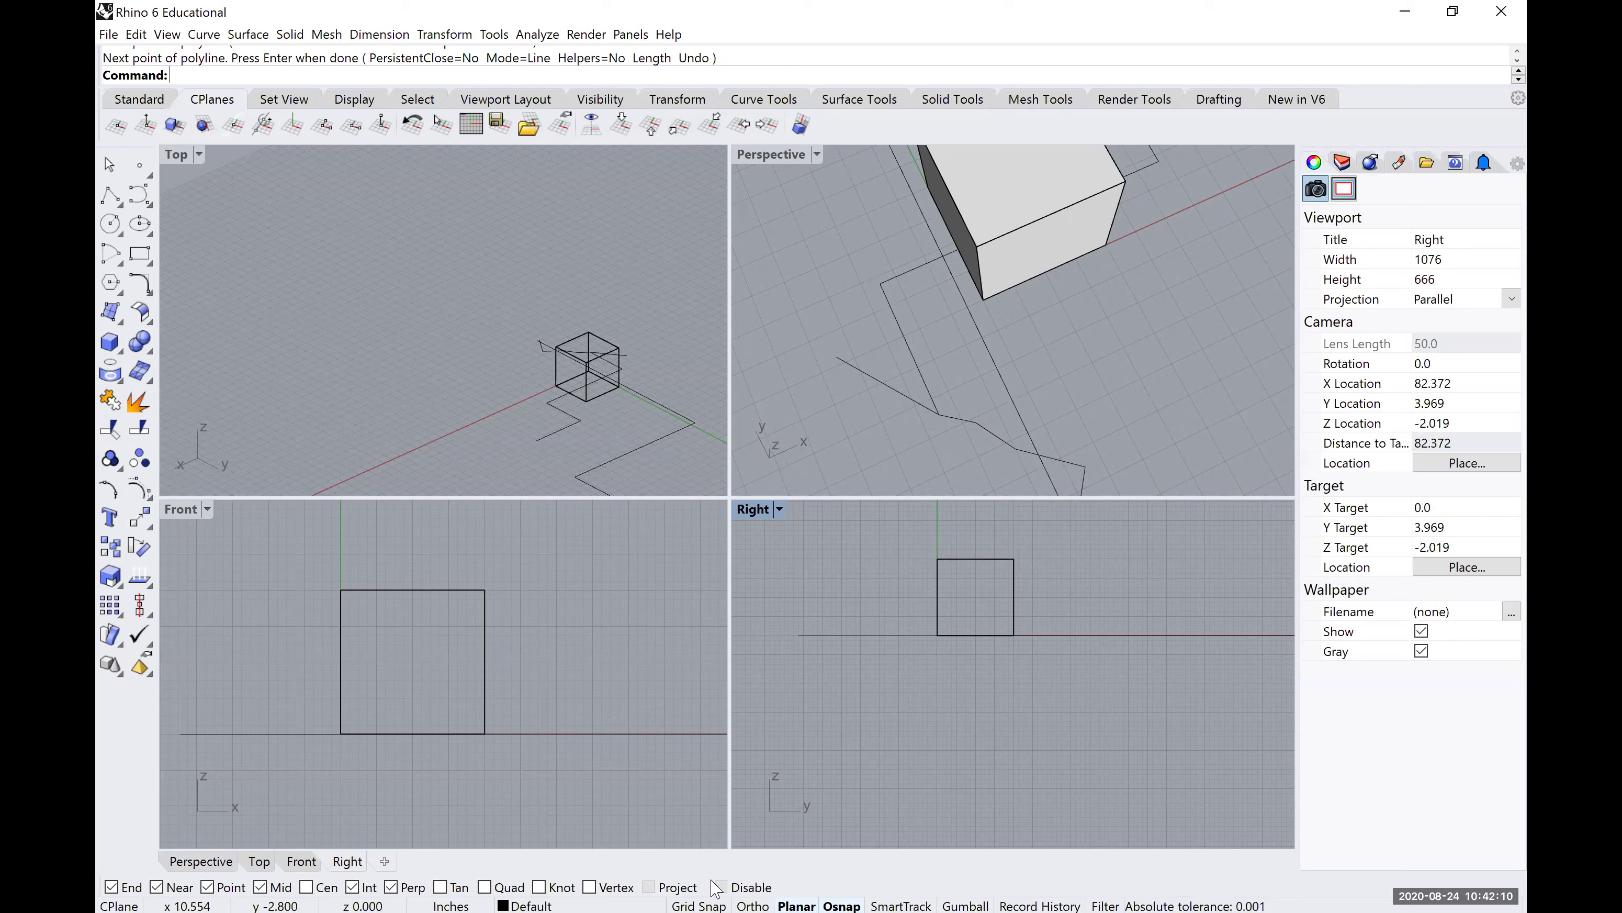
{"action": "left_click", "coordinate": [698, 906]}
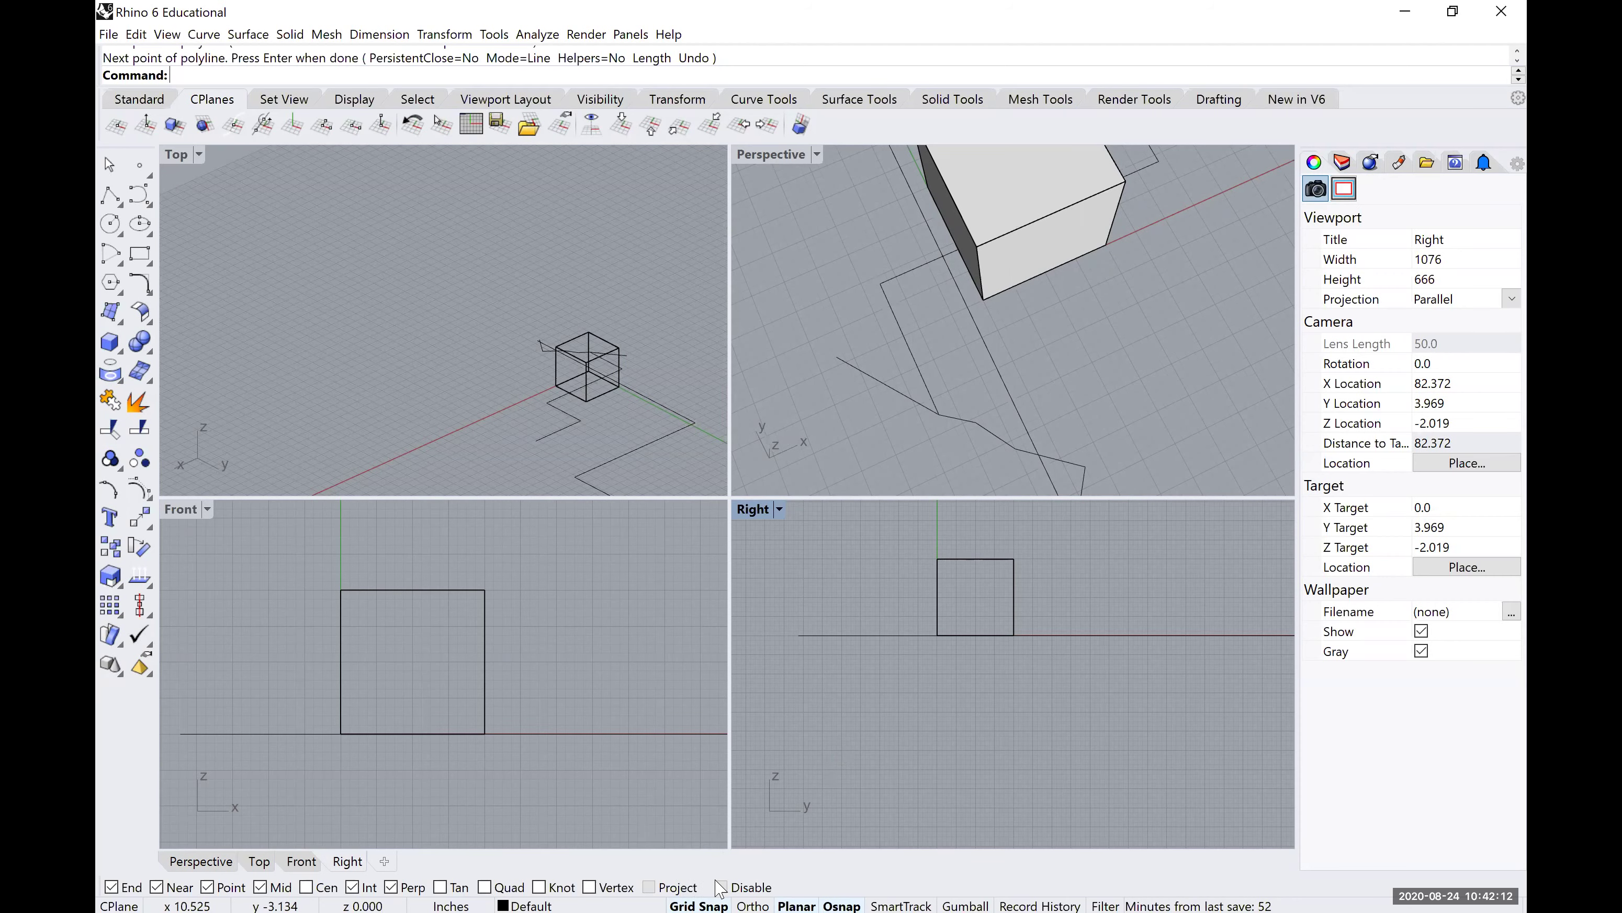
{"action": "left_click", "coordinate": [698, 905]}
{"action": "scroll", "coordinate": [984, 380], "scroll_direction": "down", "scroll_amount": 4}
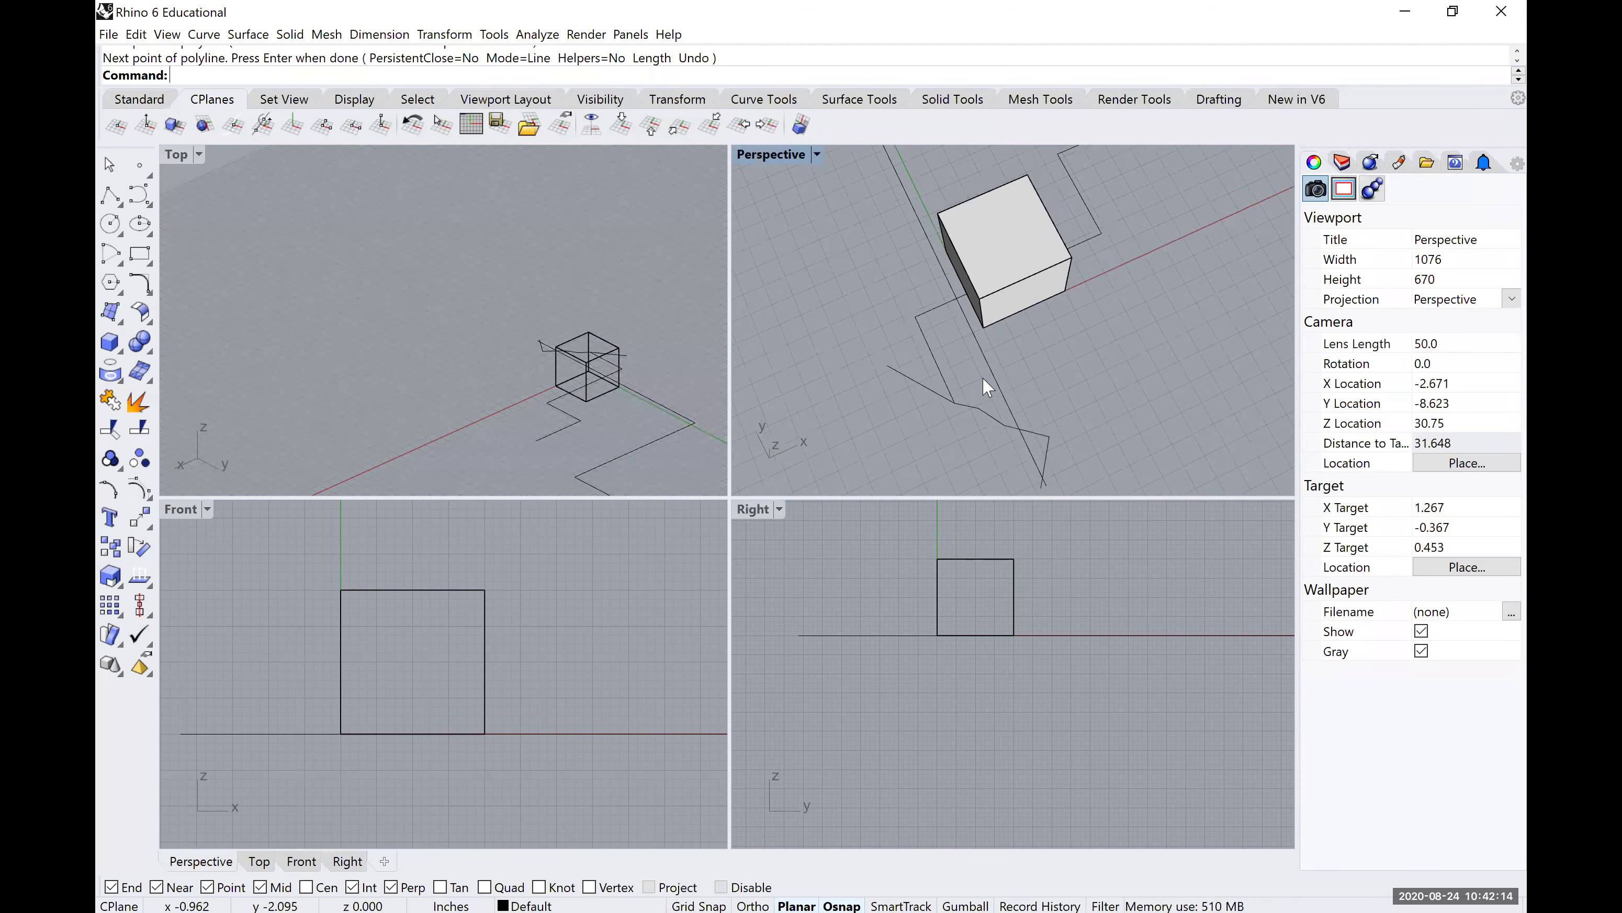
{"action": "right_click_drag", "start_coordinate": [983, 376], "coordinate": [960, 414], "text": "shift"}
{"action": "scroll", "coordinate": [926, 384], "scroll_direction": "up", "scroll_amount": 4}
{"action": "right_click_drag", "start_coordinate": [999, 327], "coordinate": [1060, 303]}
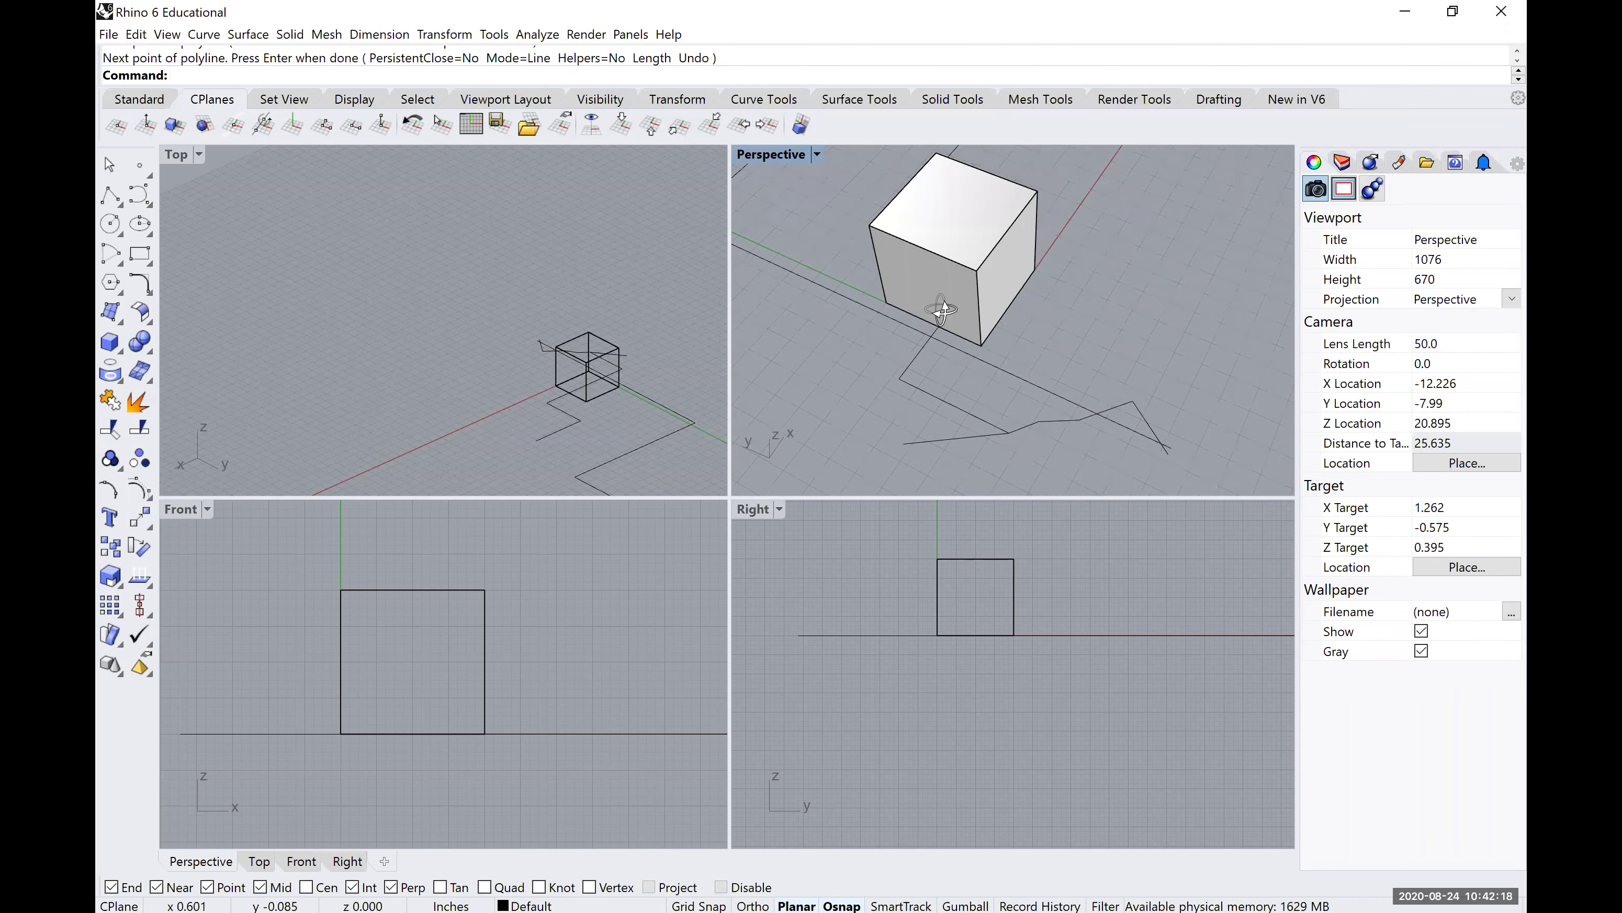
{"action": "right_click_drag", "start_coordinate": [939, 313], "coordinate": [834, 327]}
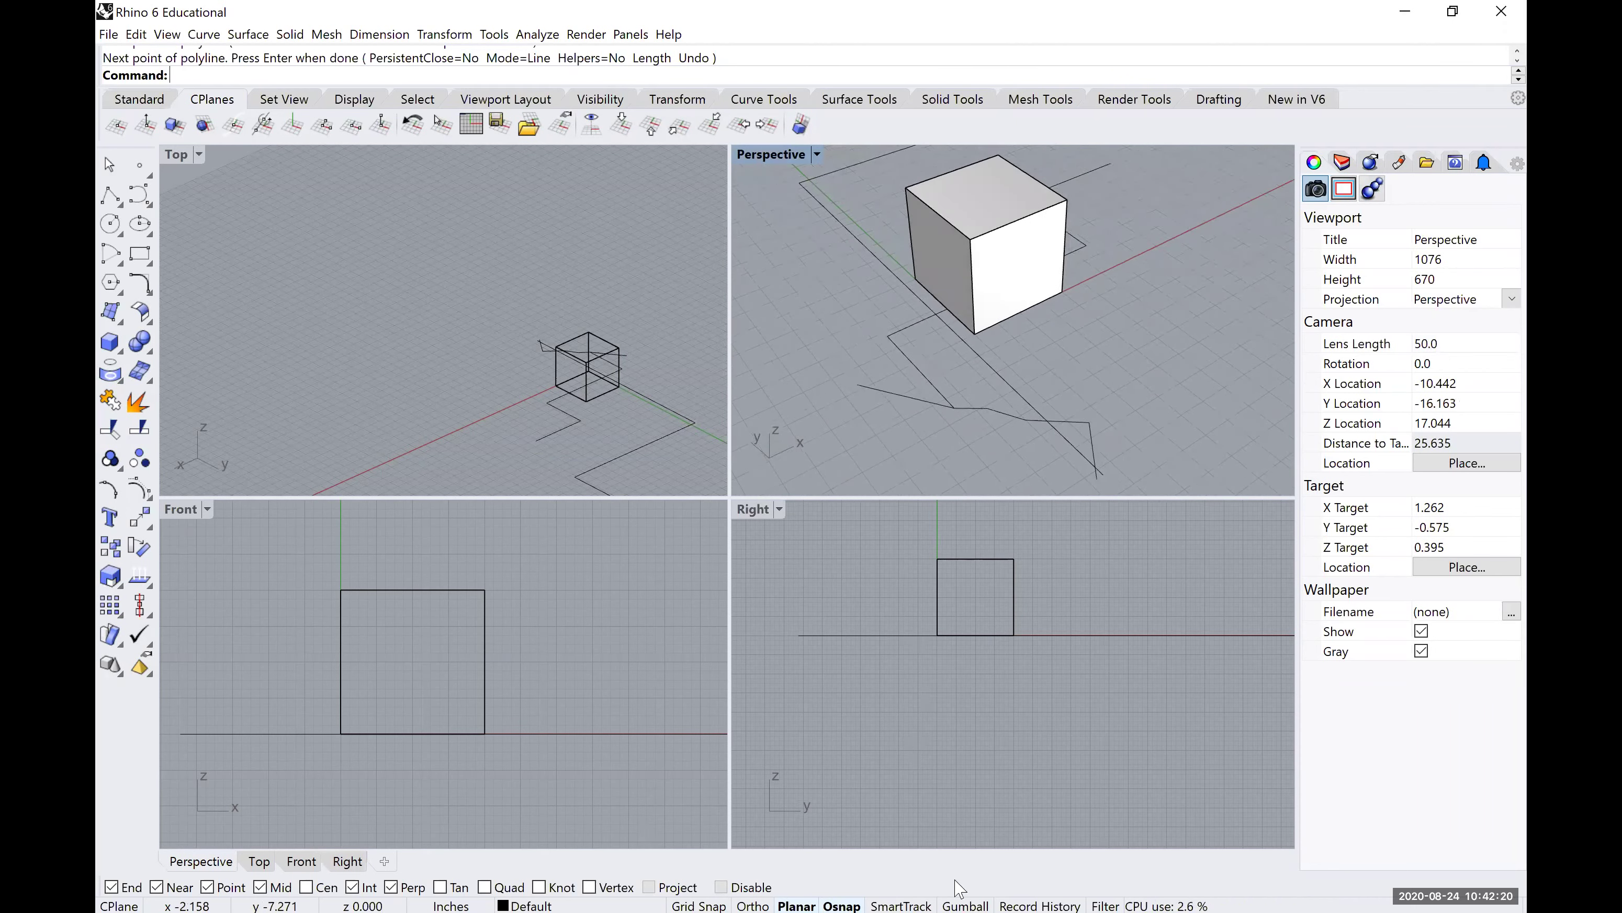